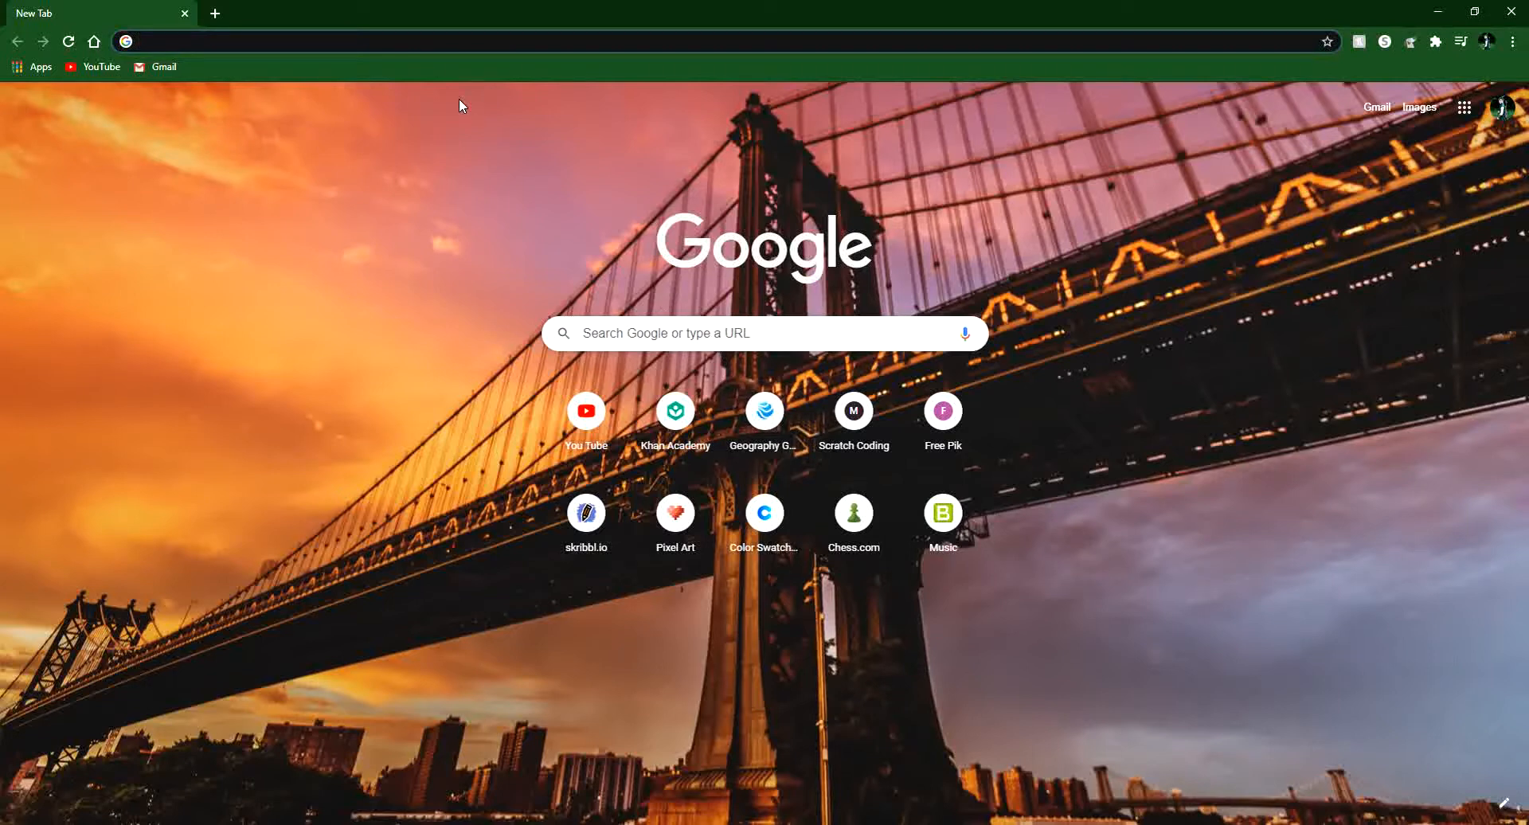
Open the website pixelart.com.
type("pix")
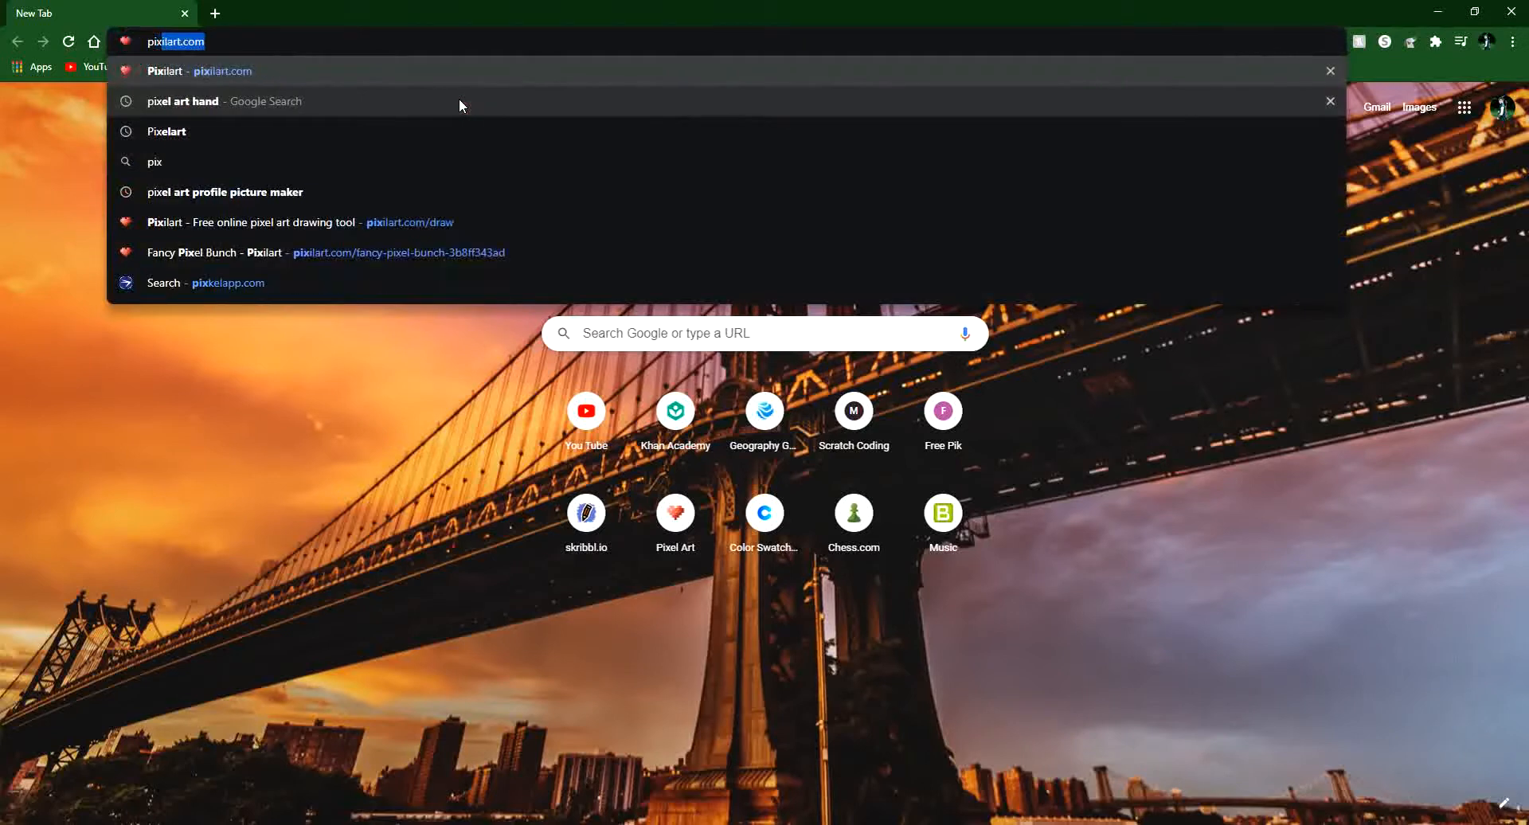
type("elart")
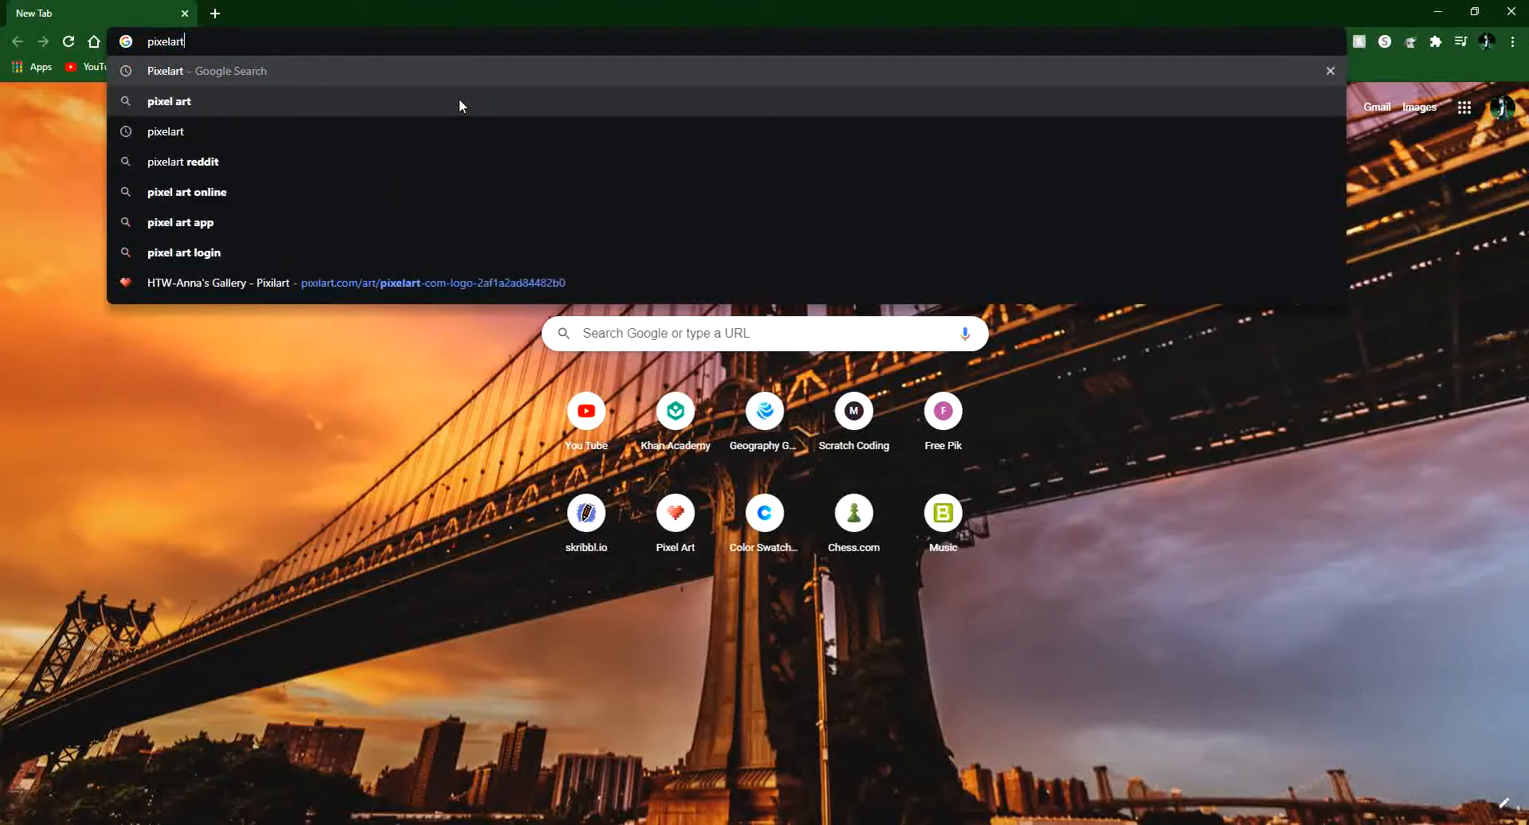
type(".com")
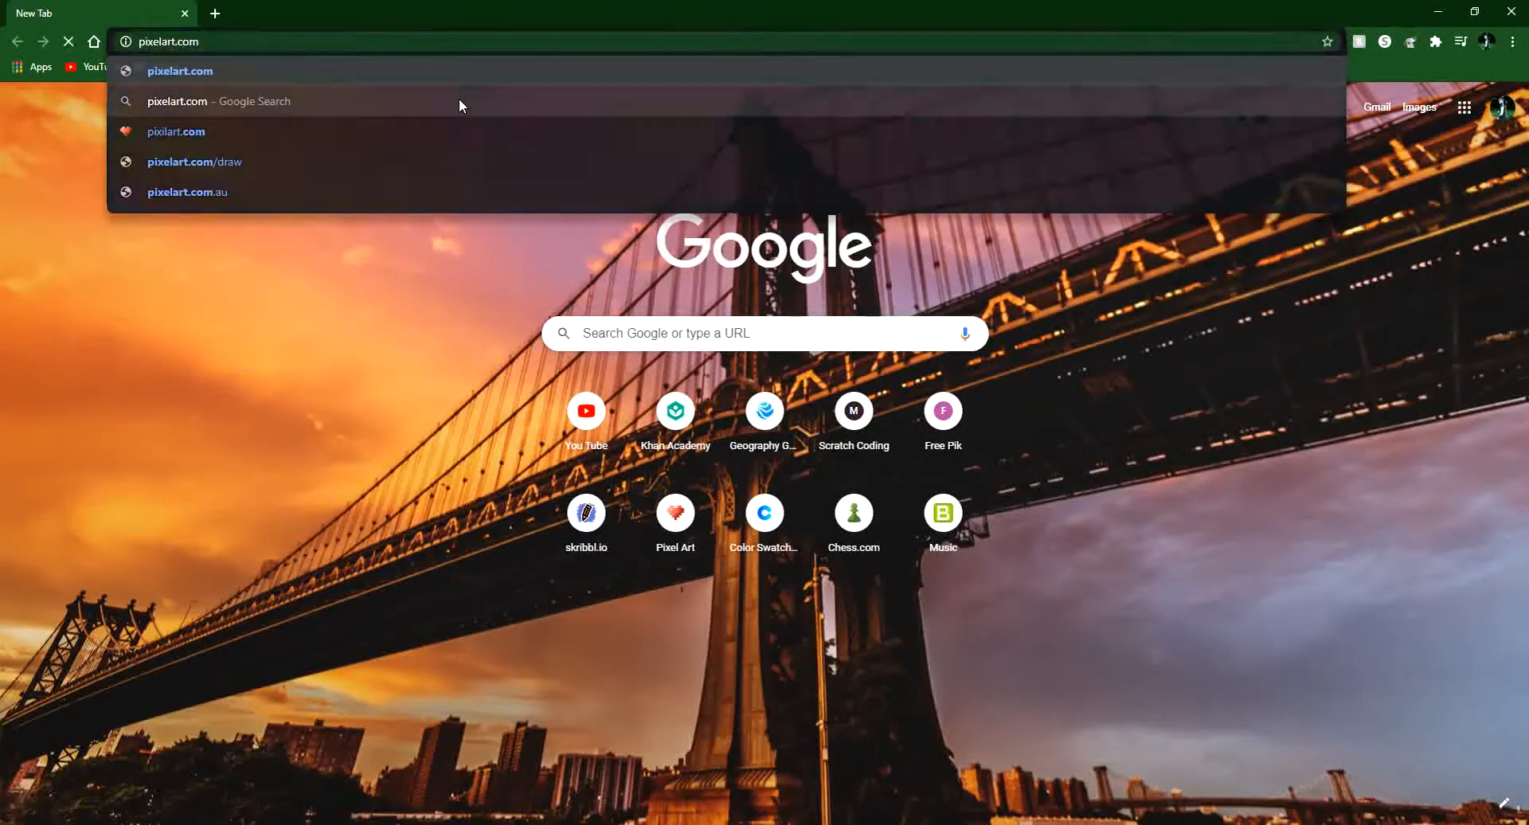
key("Return")
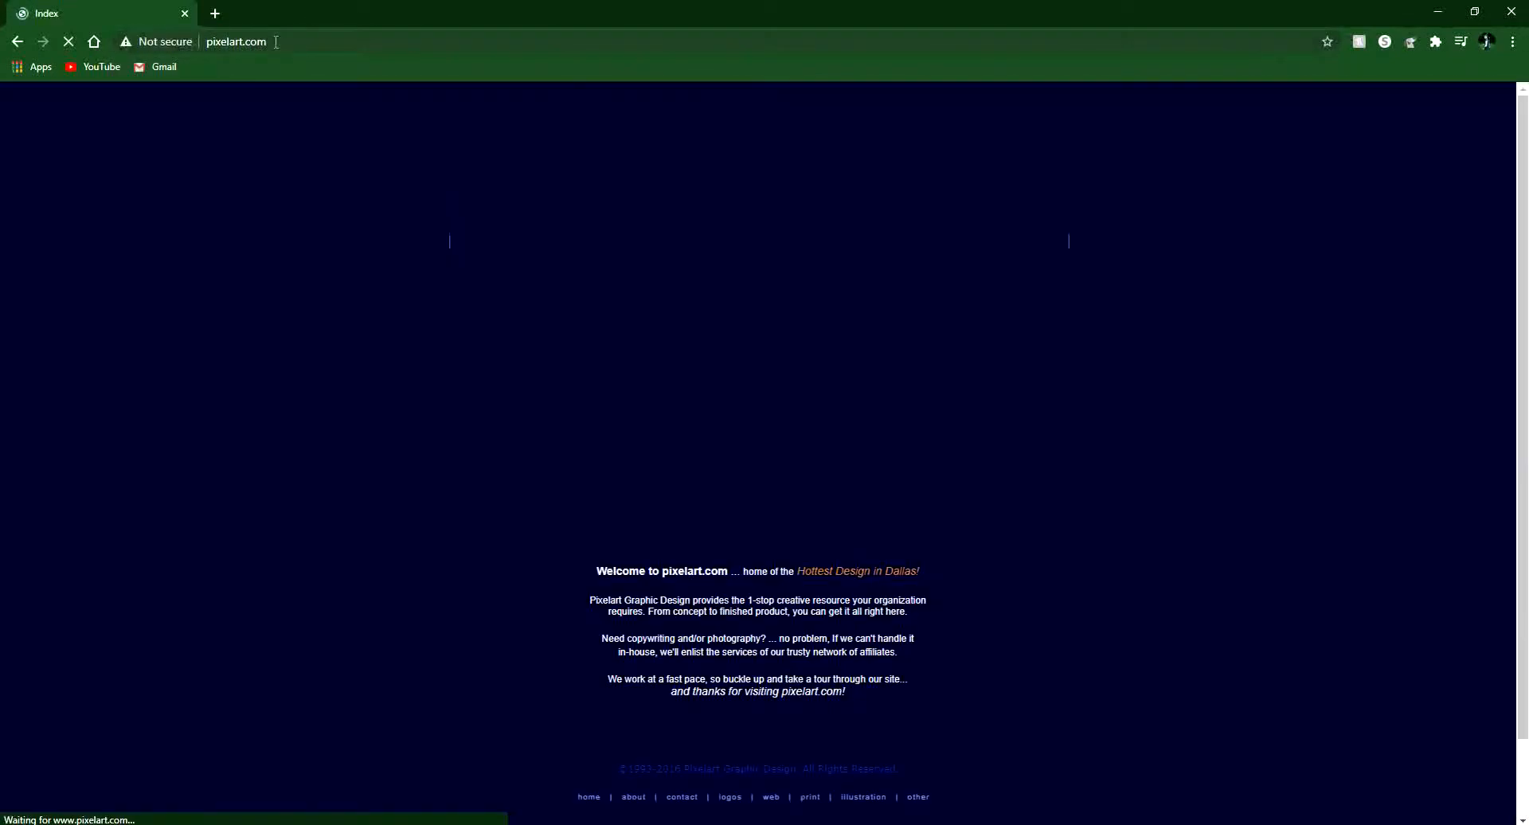
Go to pixilart.com in the current tab.
left_click(296, 42)
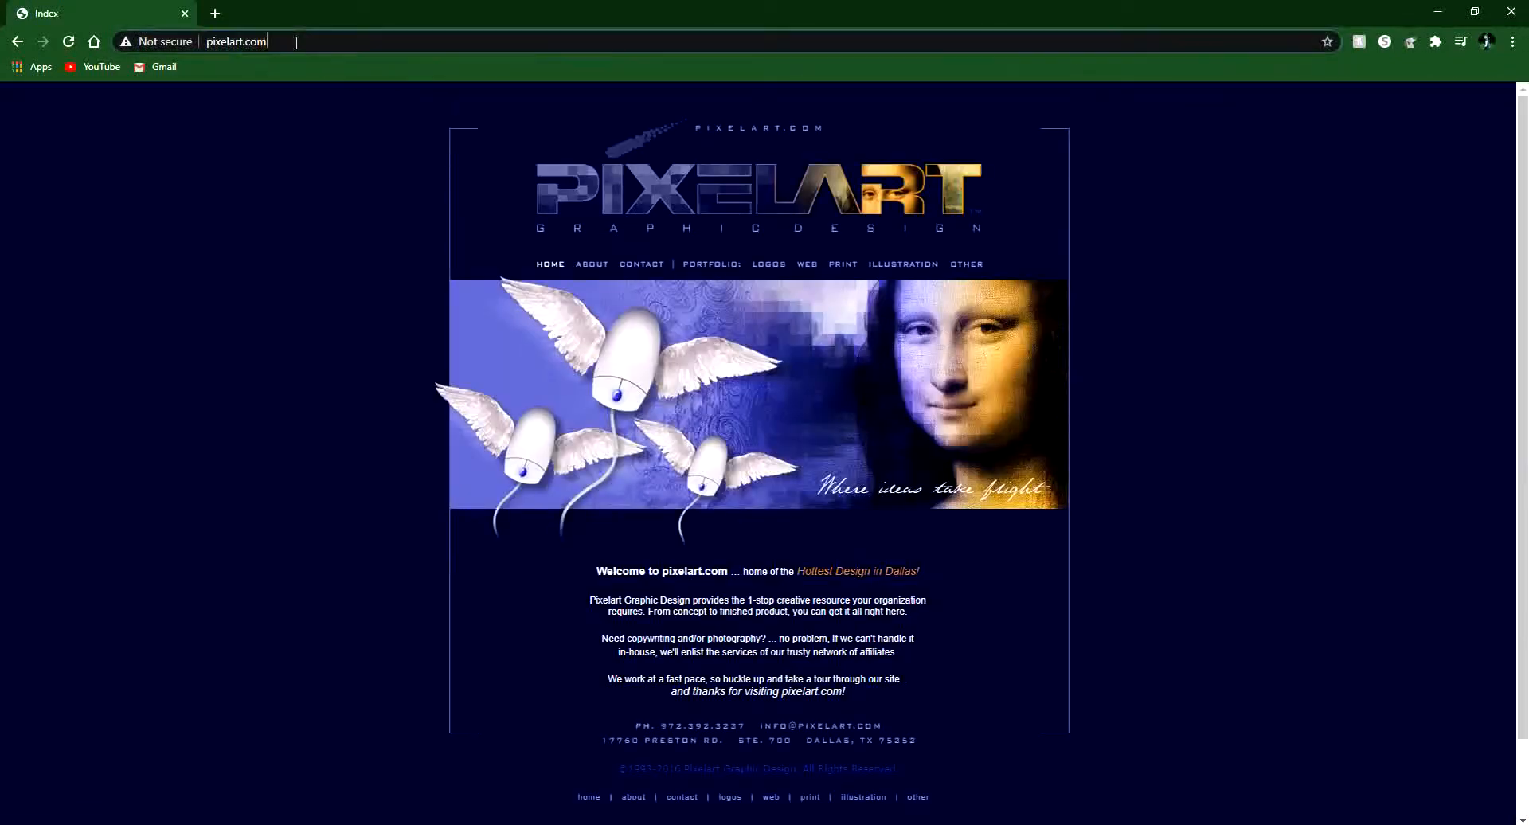
type("pixilart.com")
key("Return")
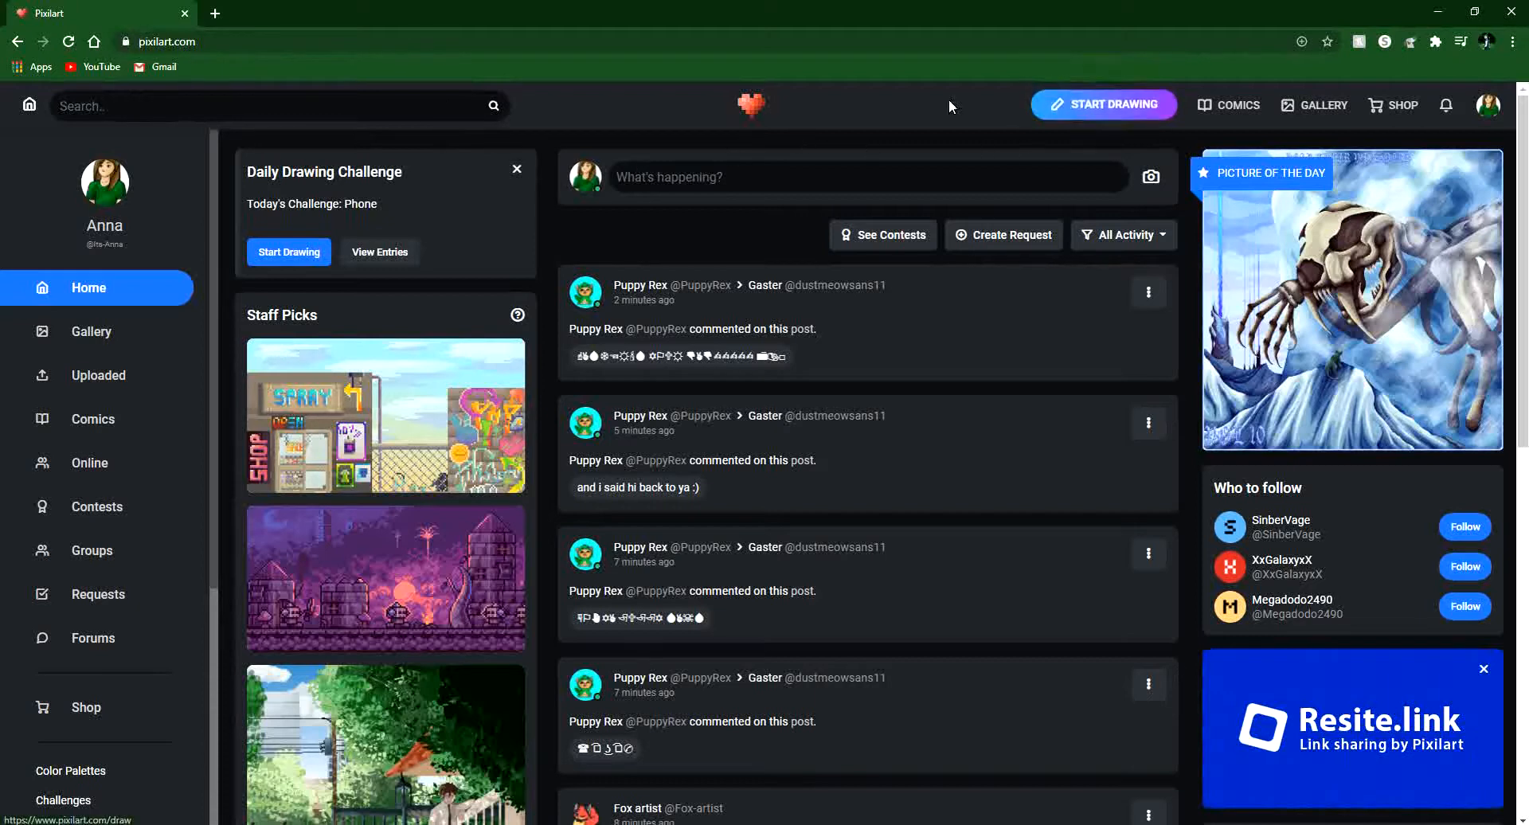
Open the site's drawing tool at pixilart.com/draw.
left_click(335, 42)
left_click(335, 42)
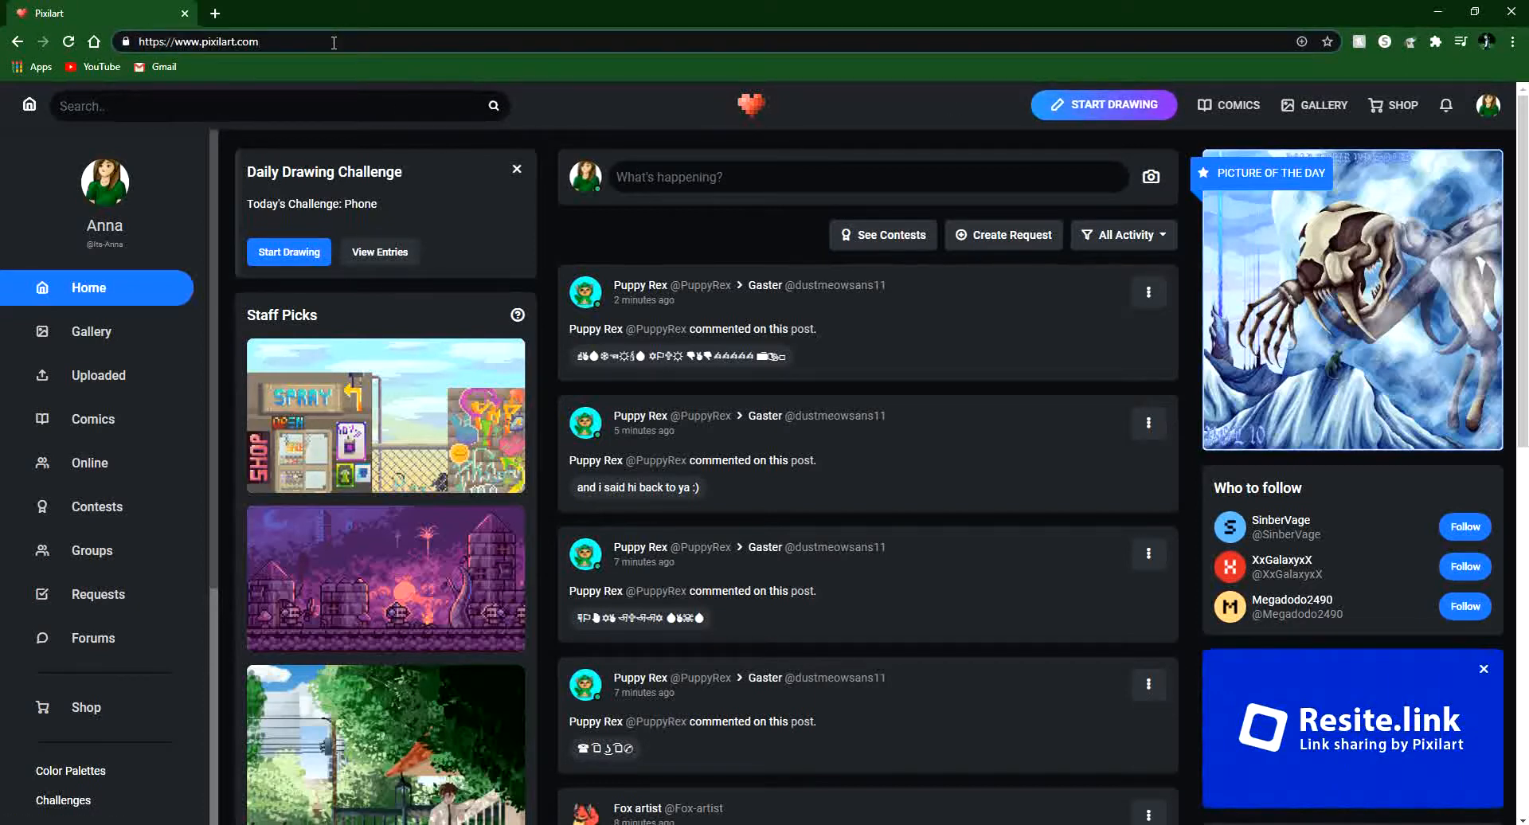
type("/")
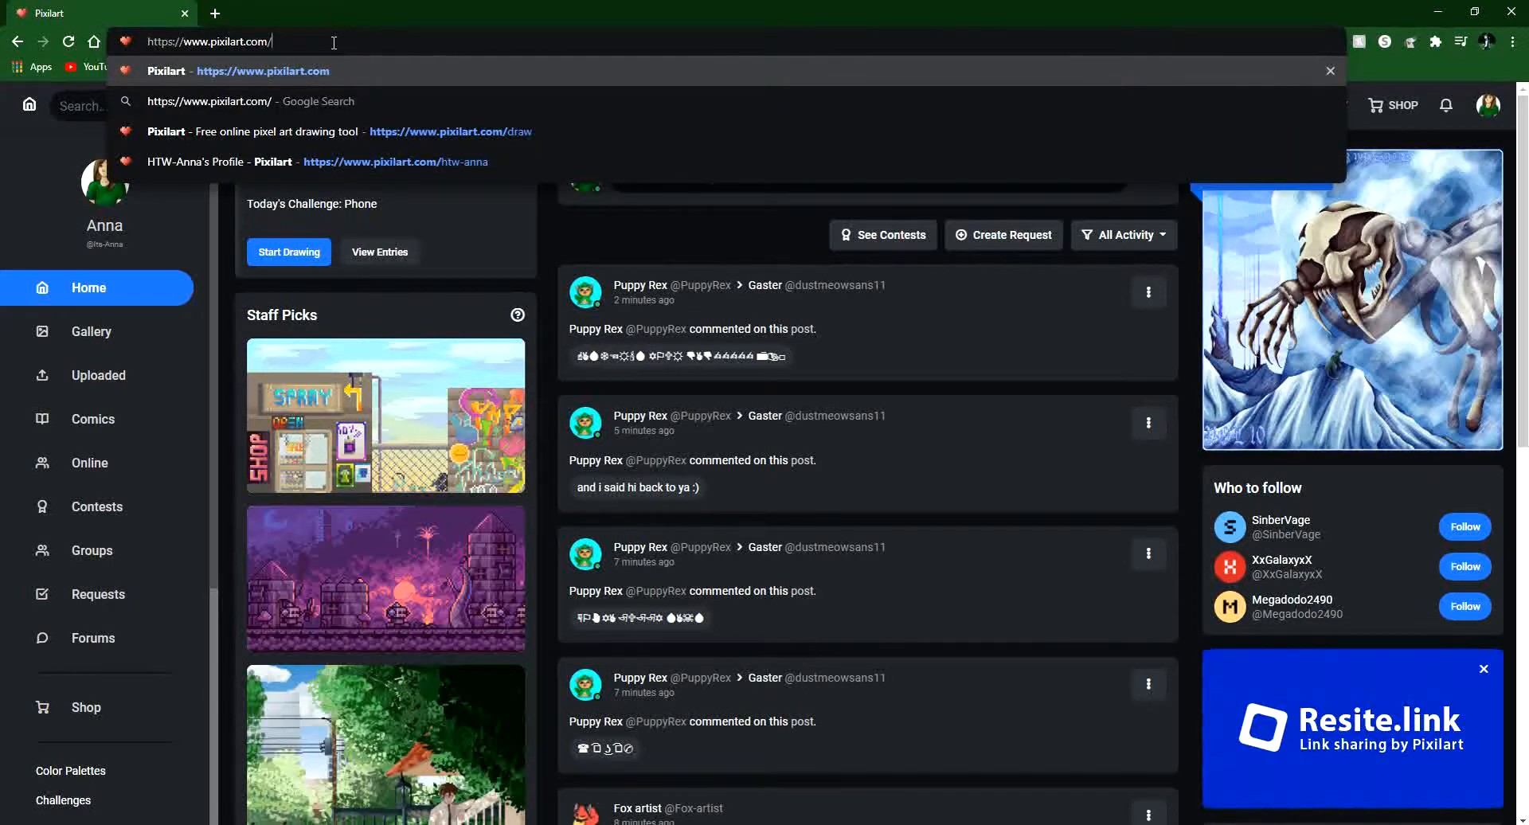
type("draw")
key("Return")
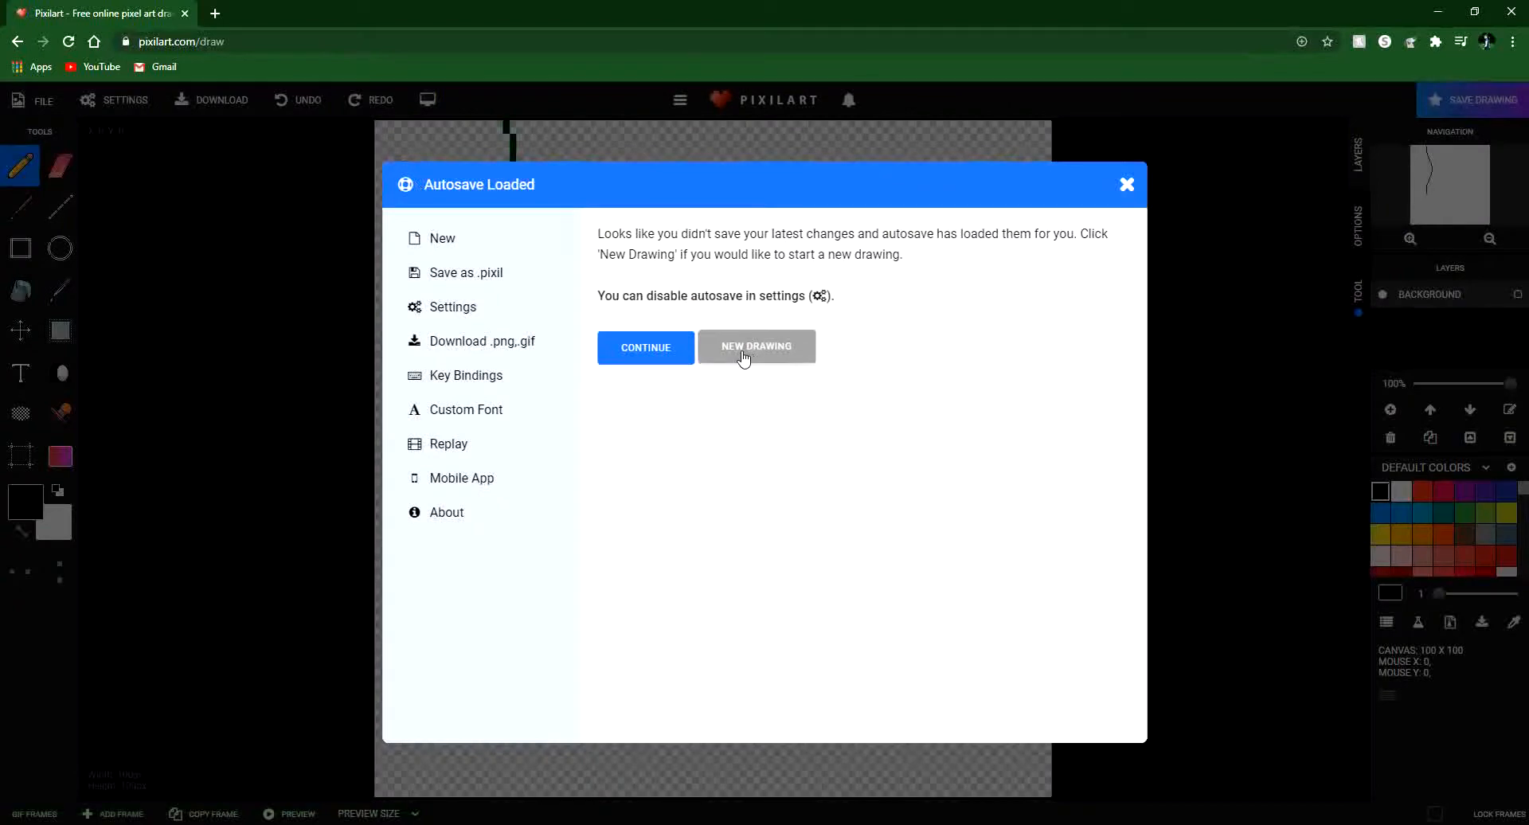
Discard the autosaved drawing and create a new drawing of 100 by 100 px.
left_click(744, 356)
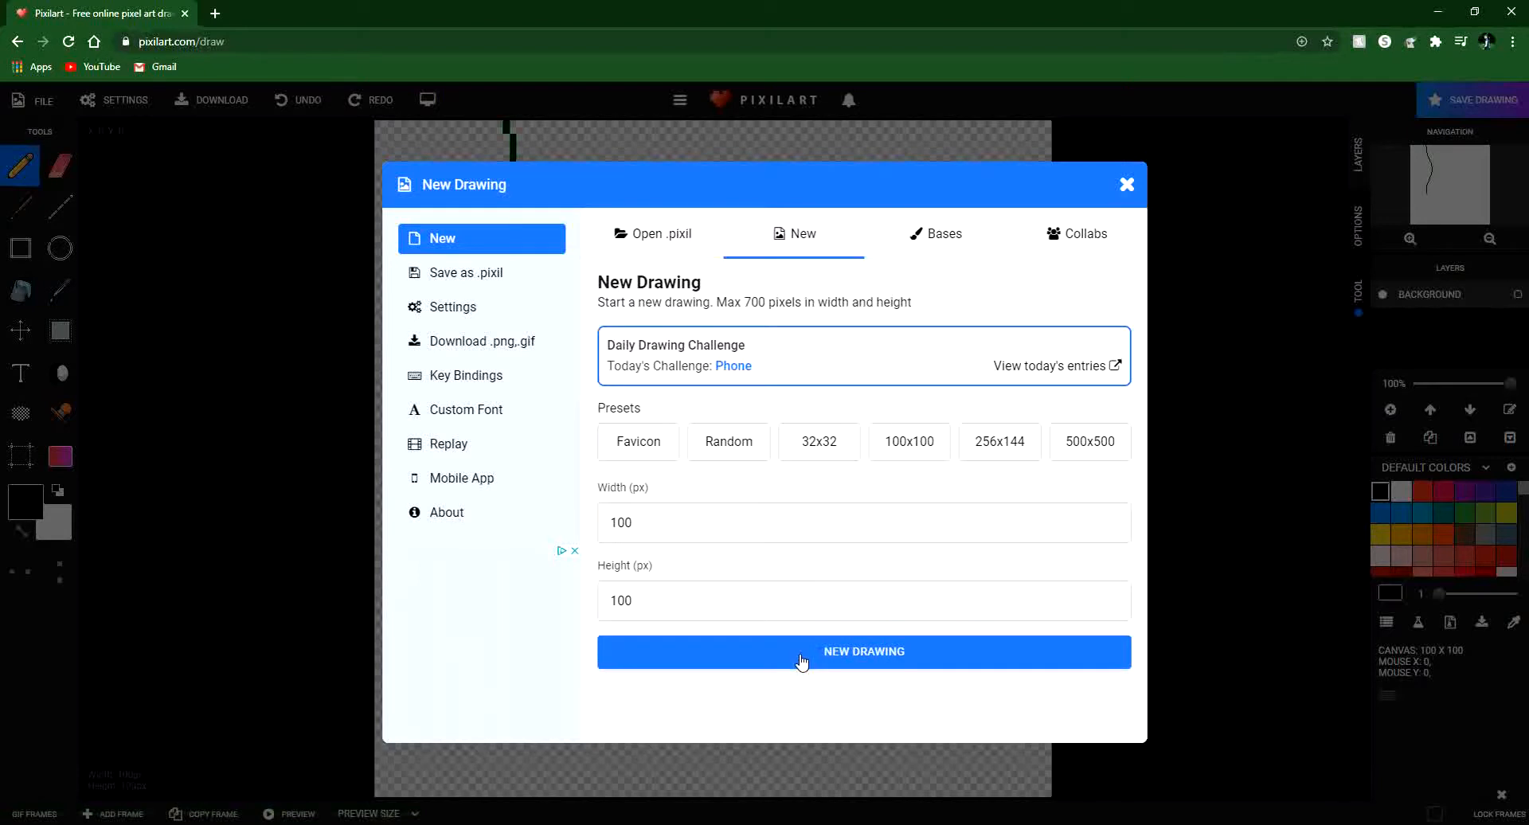
left_click(802, 663)
left_click(838, 133)
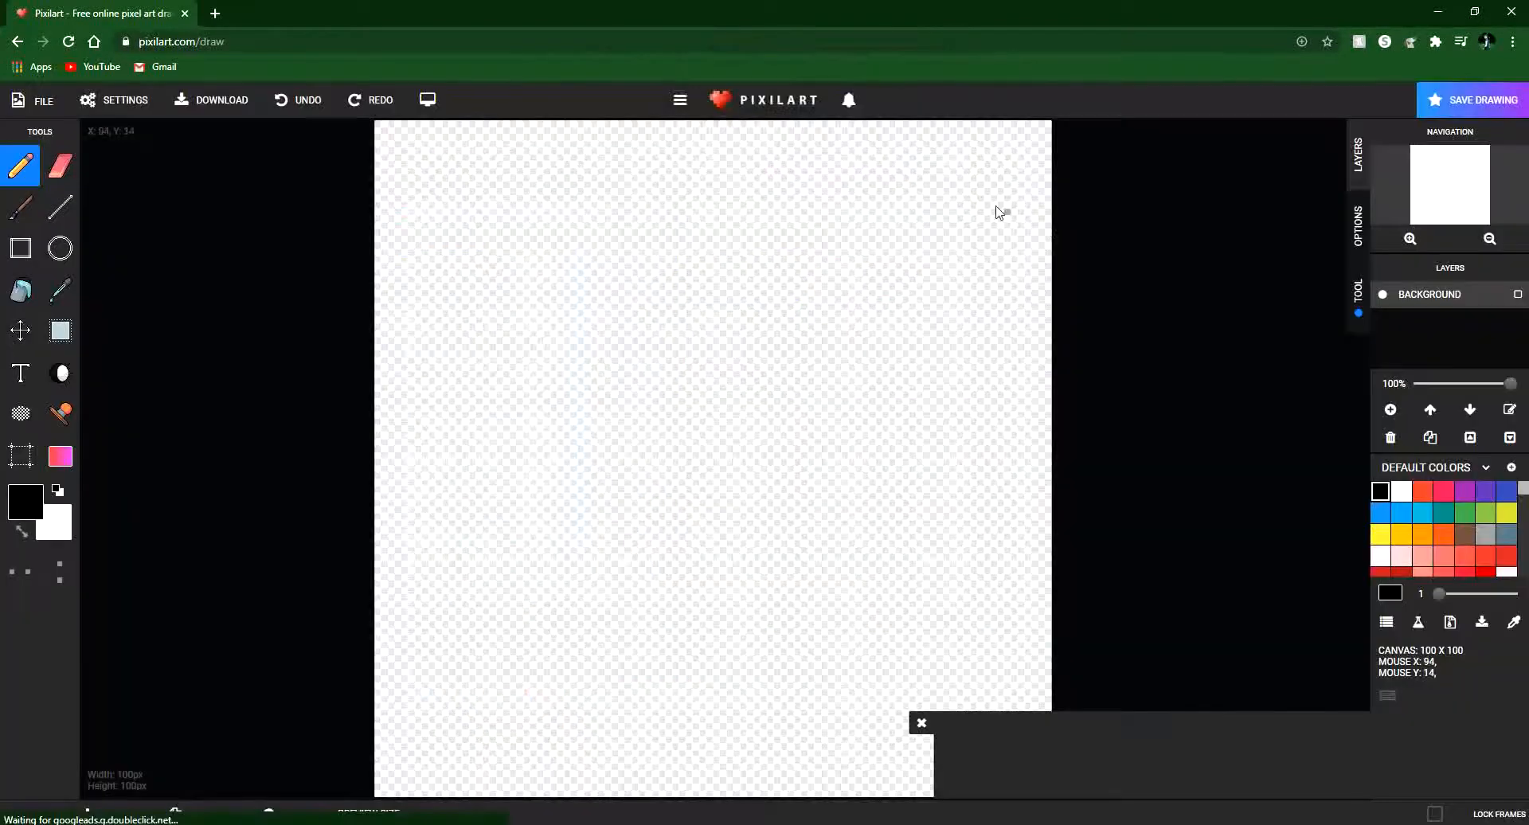
Open the account's own Pixilart gallery in a second tab, leaving no blank tab open.
left_click(214, 12)
left_click(104, 13)
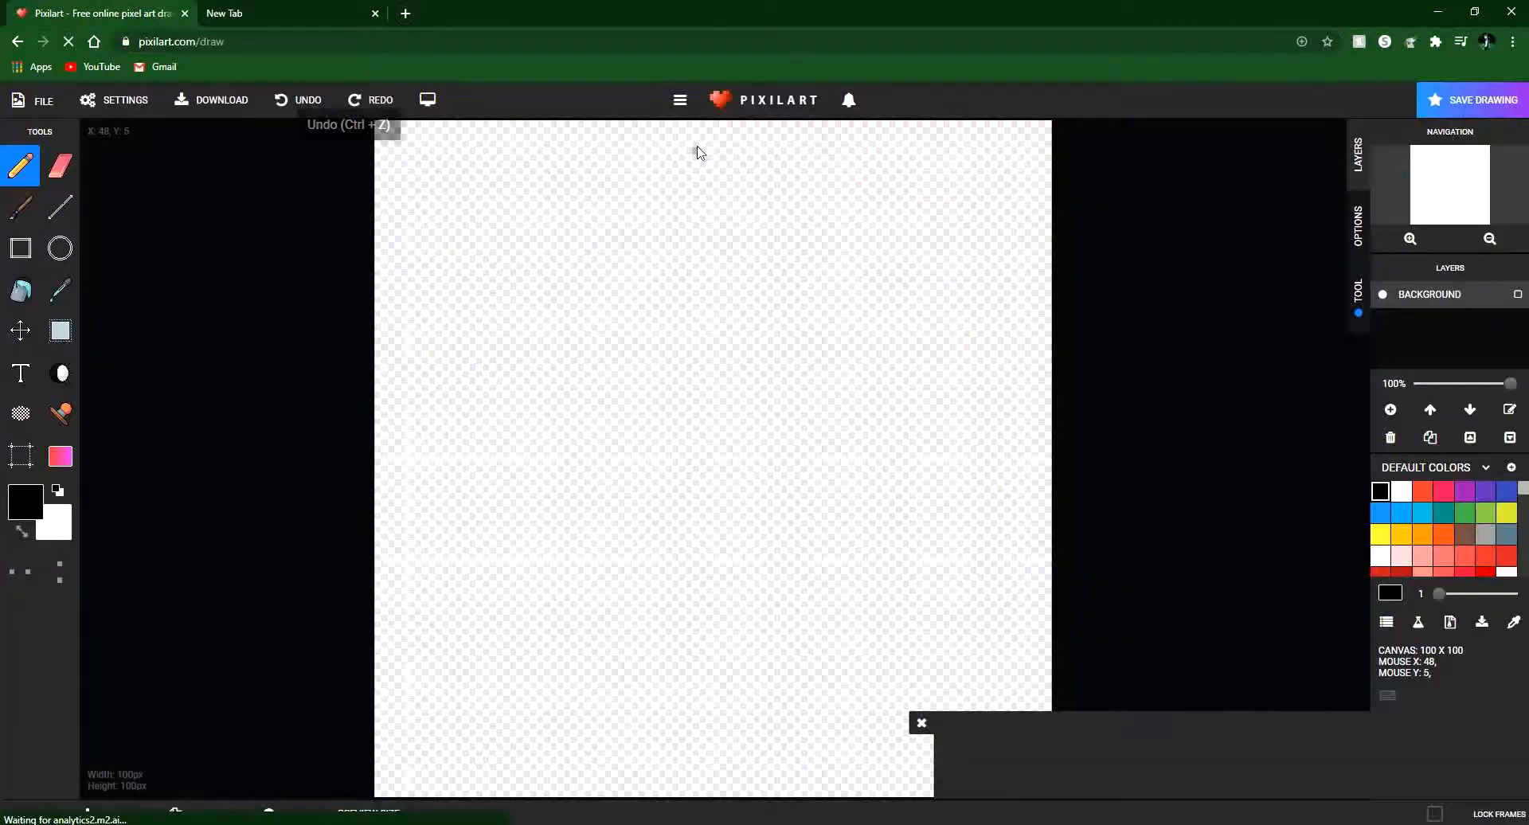
middle_click(765, 112)
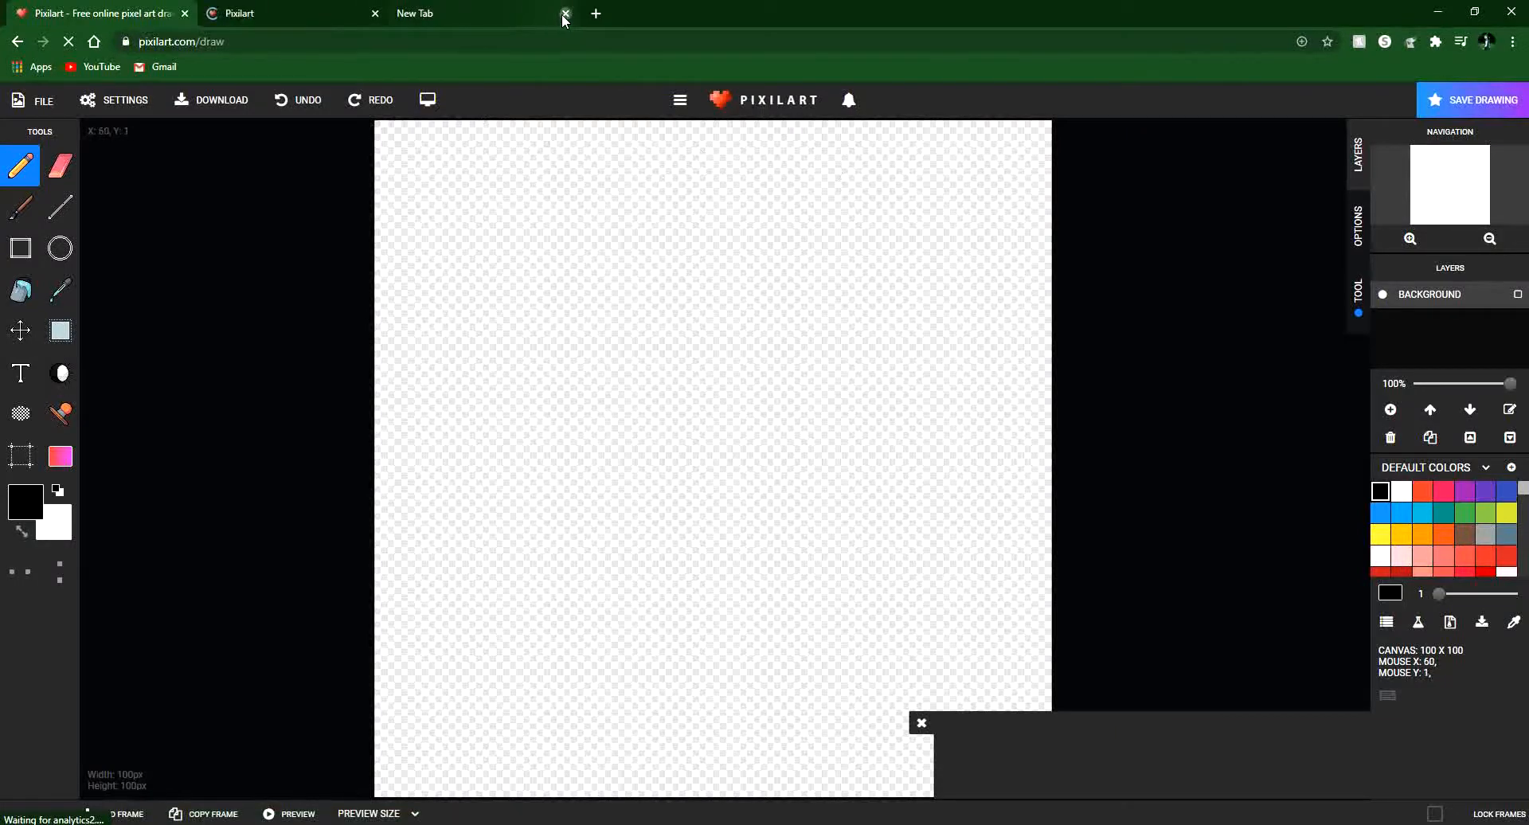
left_click(566, 13)
left_click(341, 10)
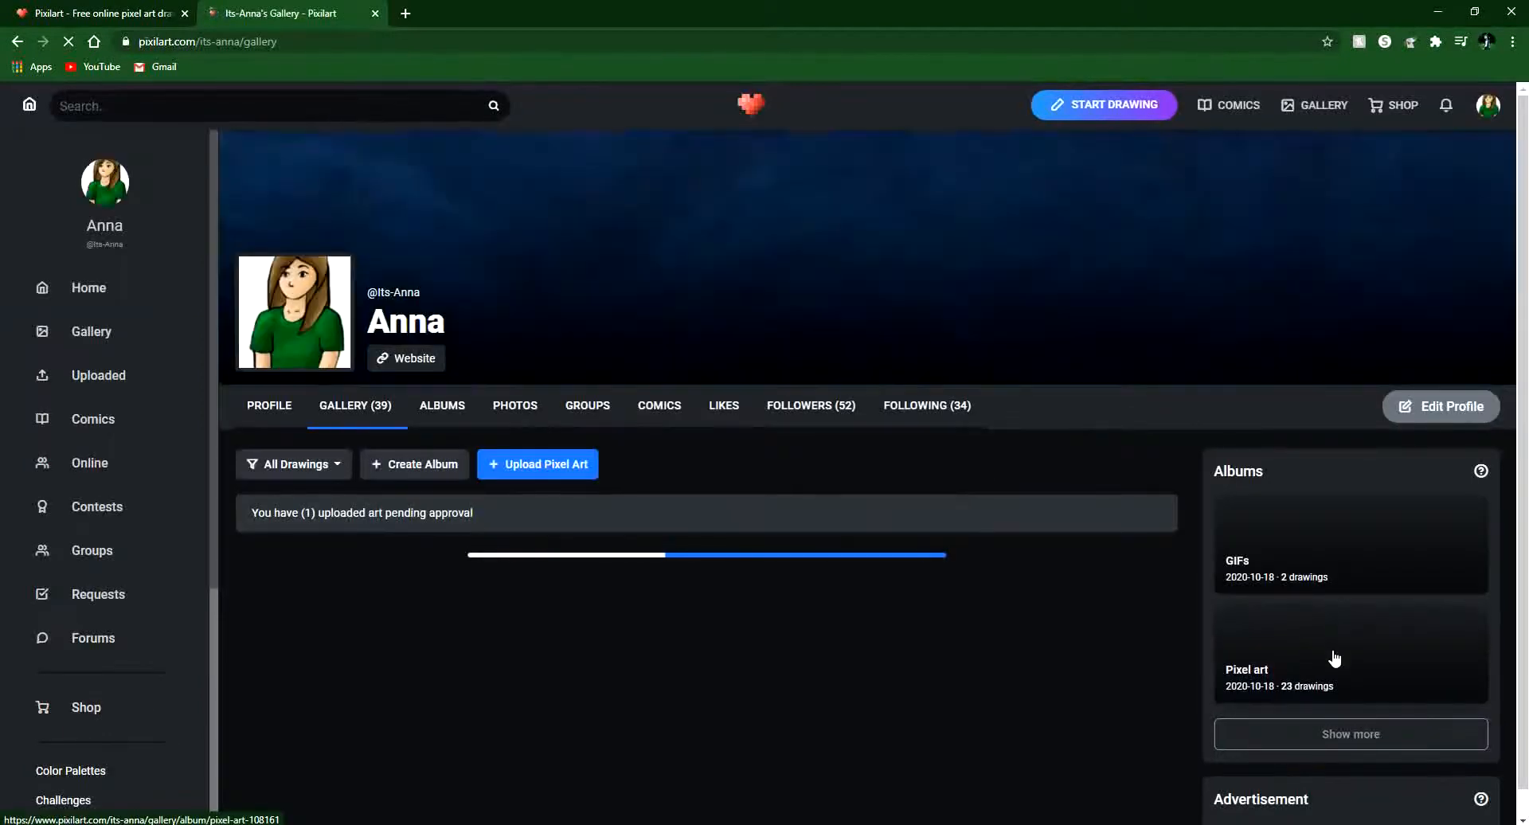
Look through the newest gallery drawings, view the Rainbow Hand GIF enlarged, and close it.
scroll(1311, 708, "down", 1)
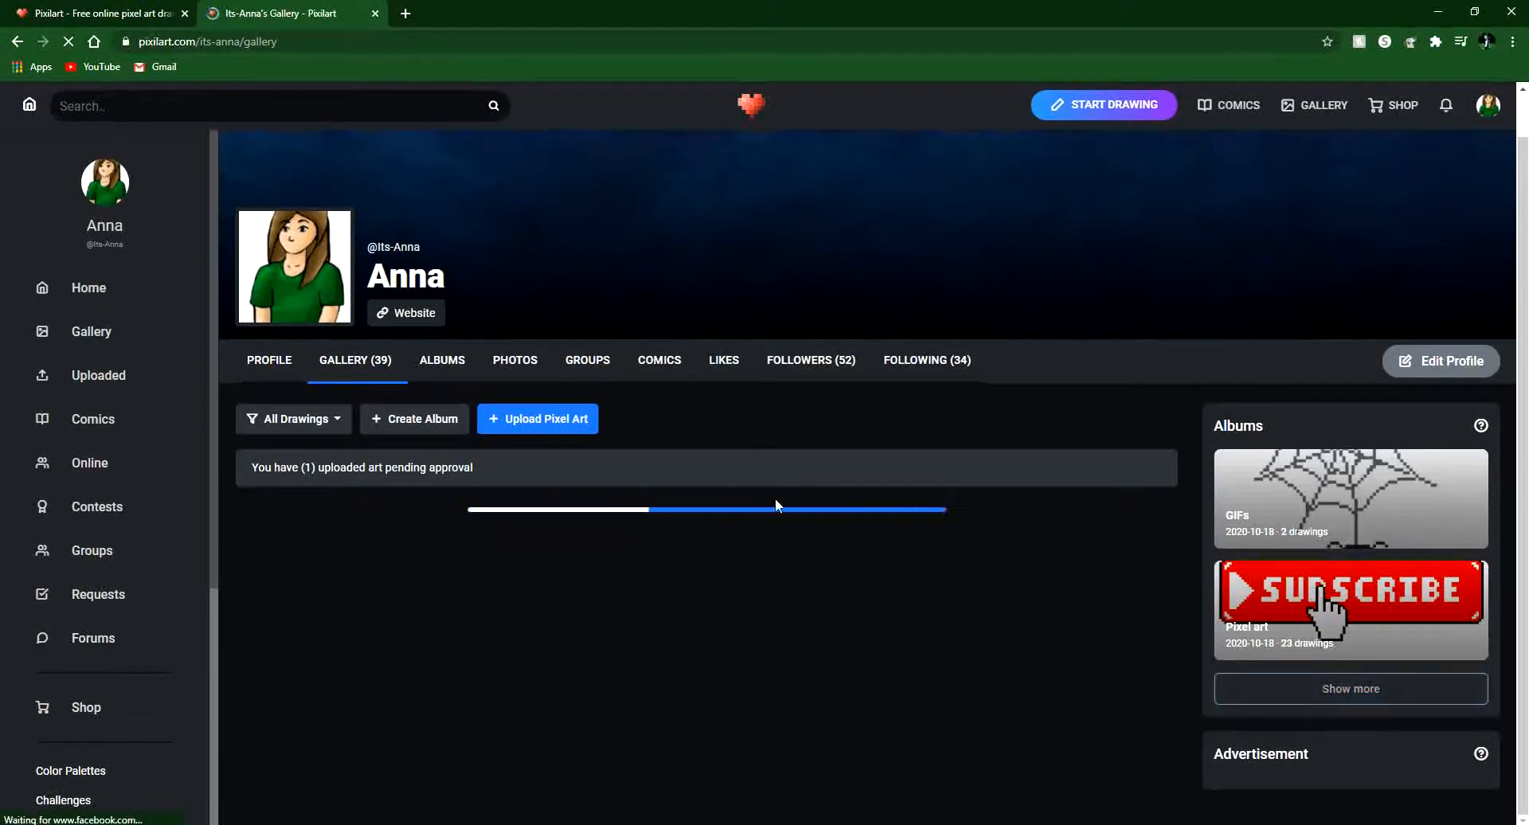
scroll(625, 711, "down", 3)
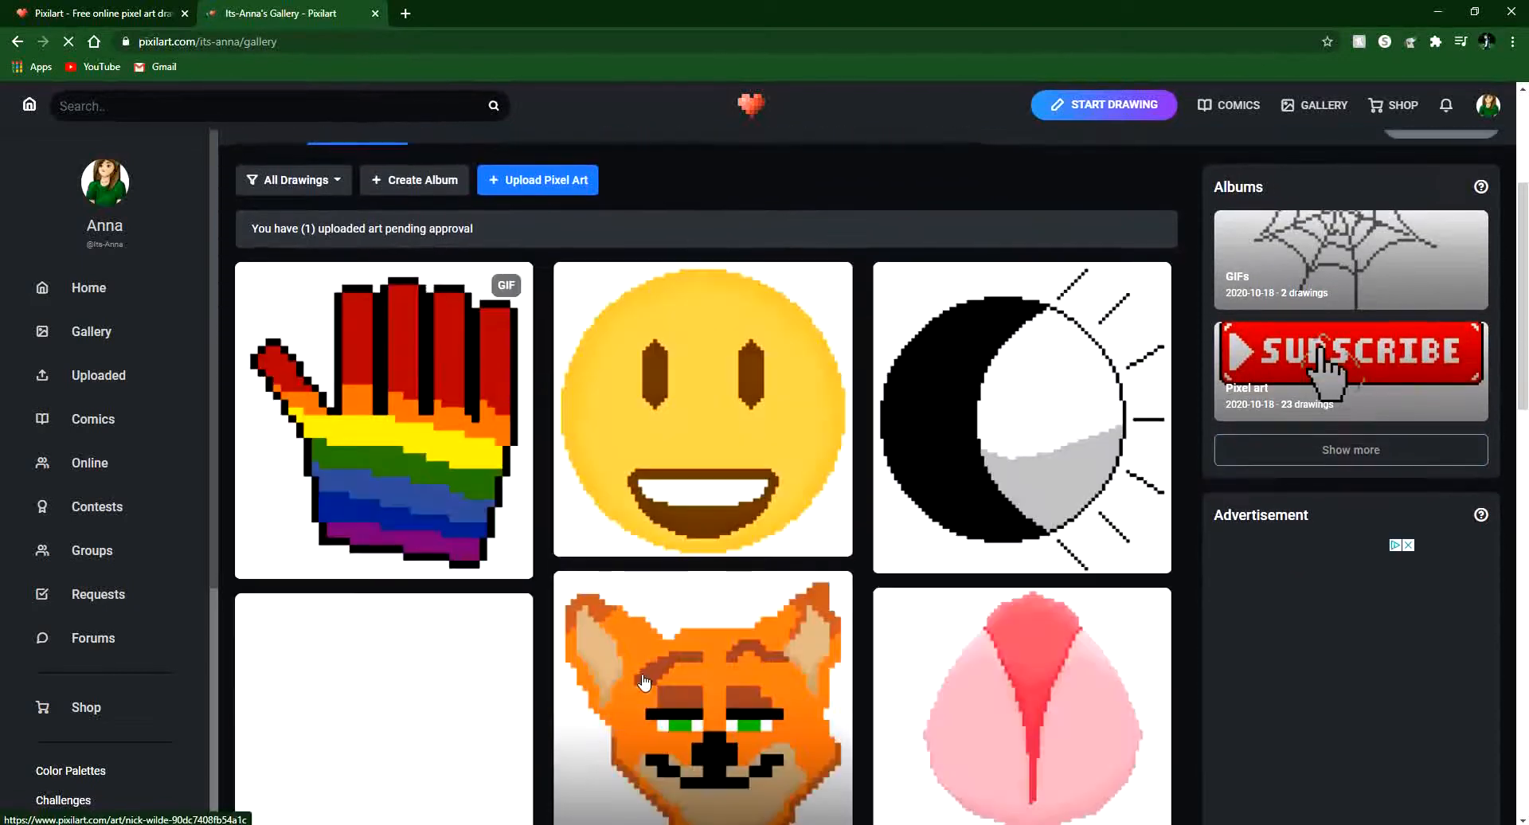
scroll(645, 681, "down", 2)
scroll(518, 399, "up", 1)
left_click(509, 392)
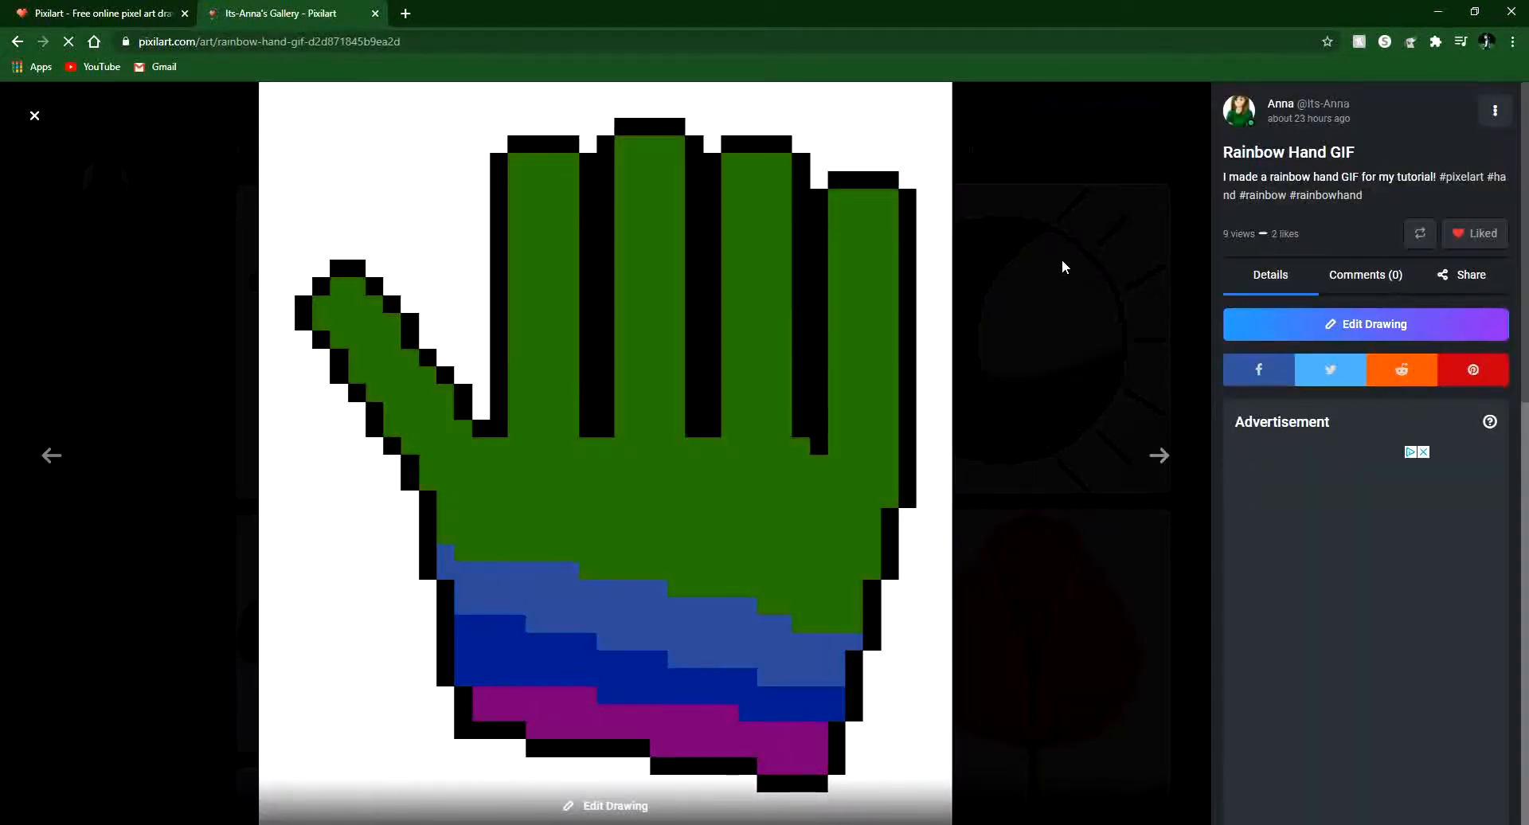
left_click(1062, 260)
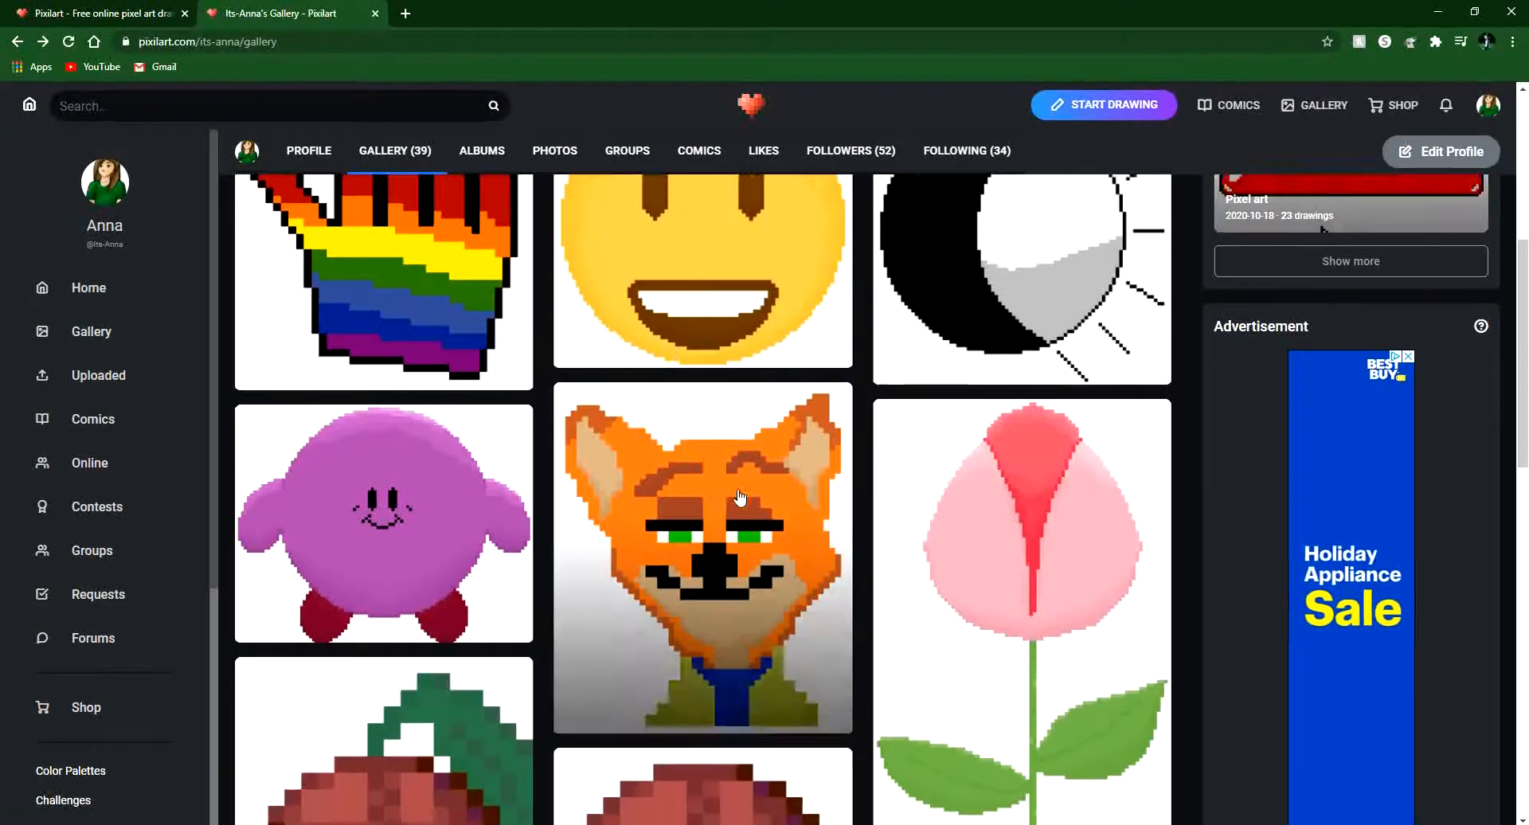
Browse the older gallery drawings and view the Subscribe Button GIF with its comments, closing it when done.
scroll(740, 494, "down", 15)
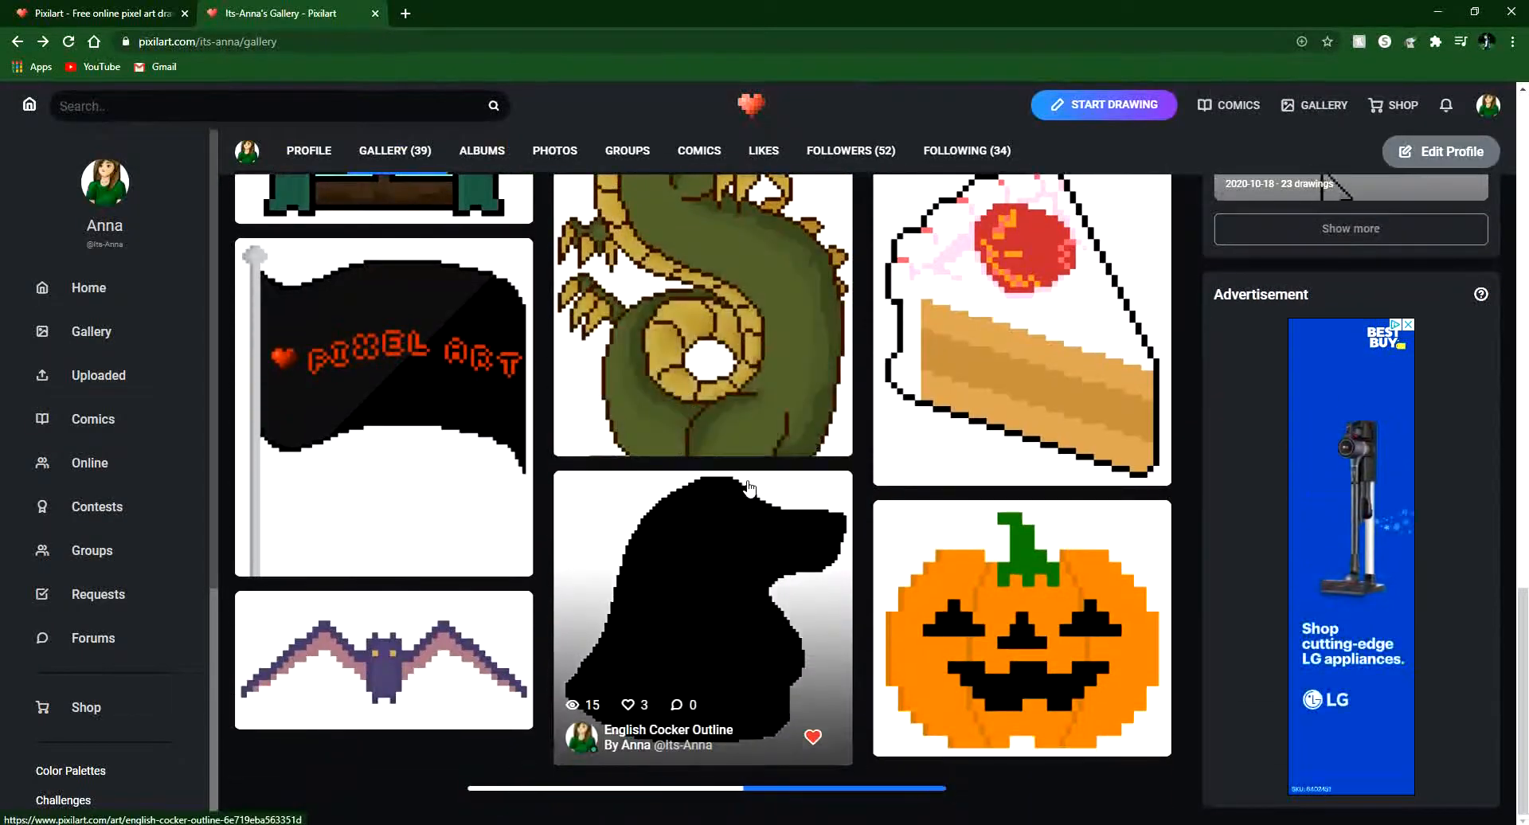
scroll(823, 633, "up", 3)
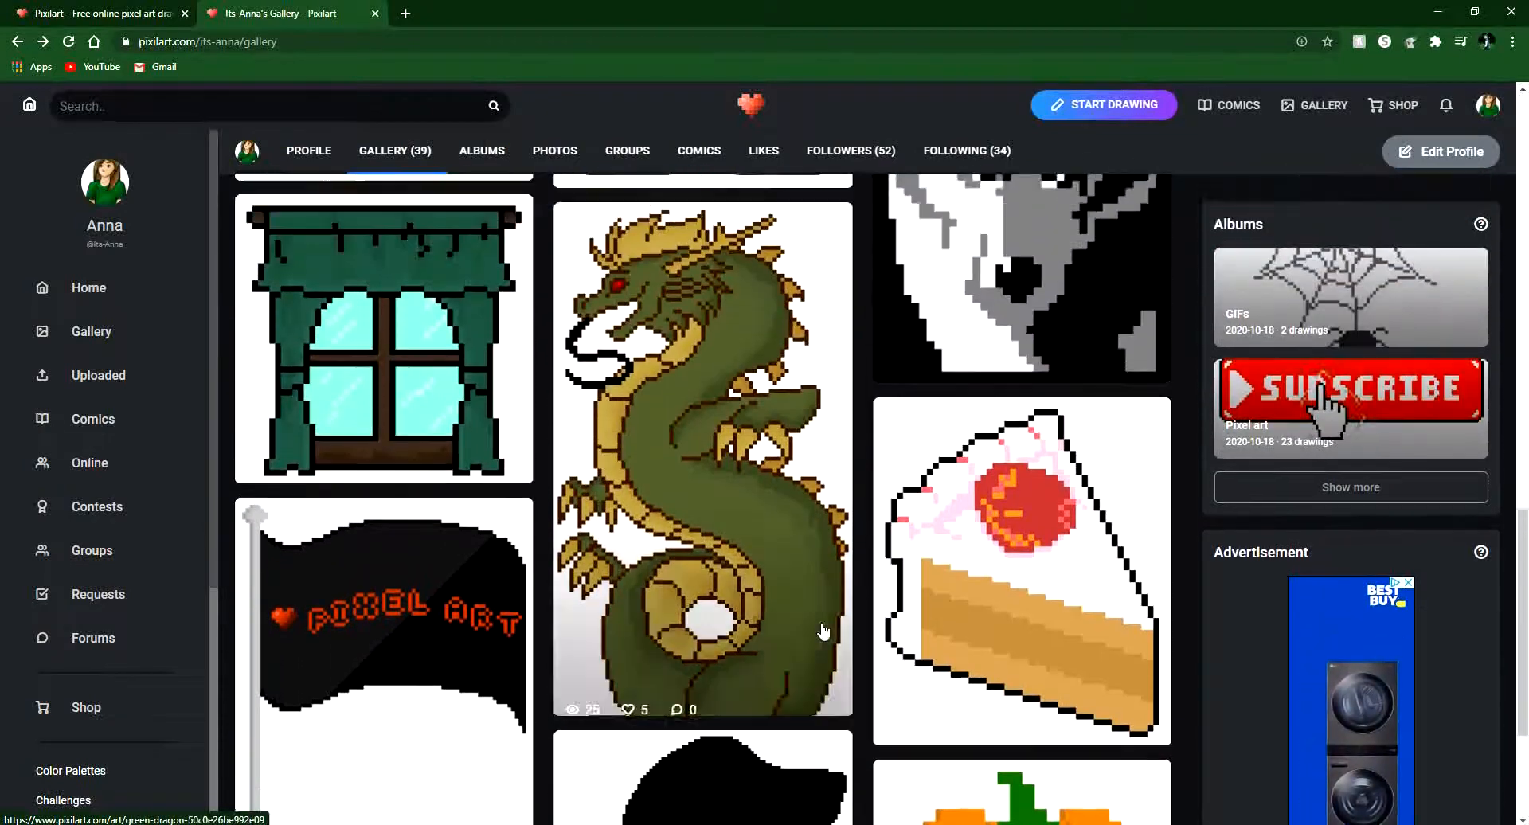
scroll(823, 632, "down", 12)
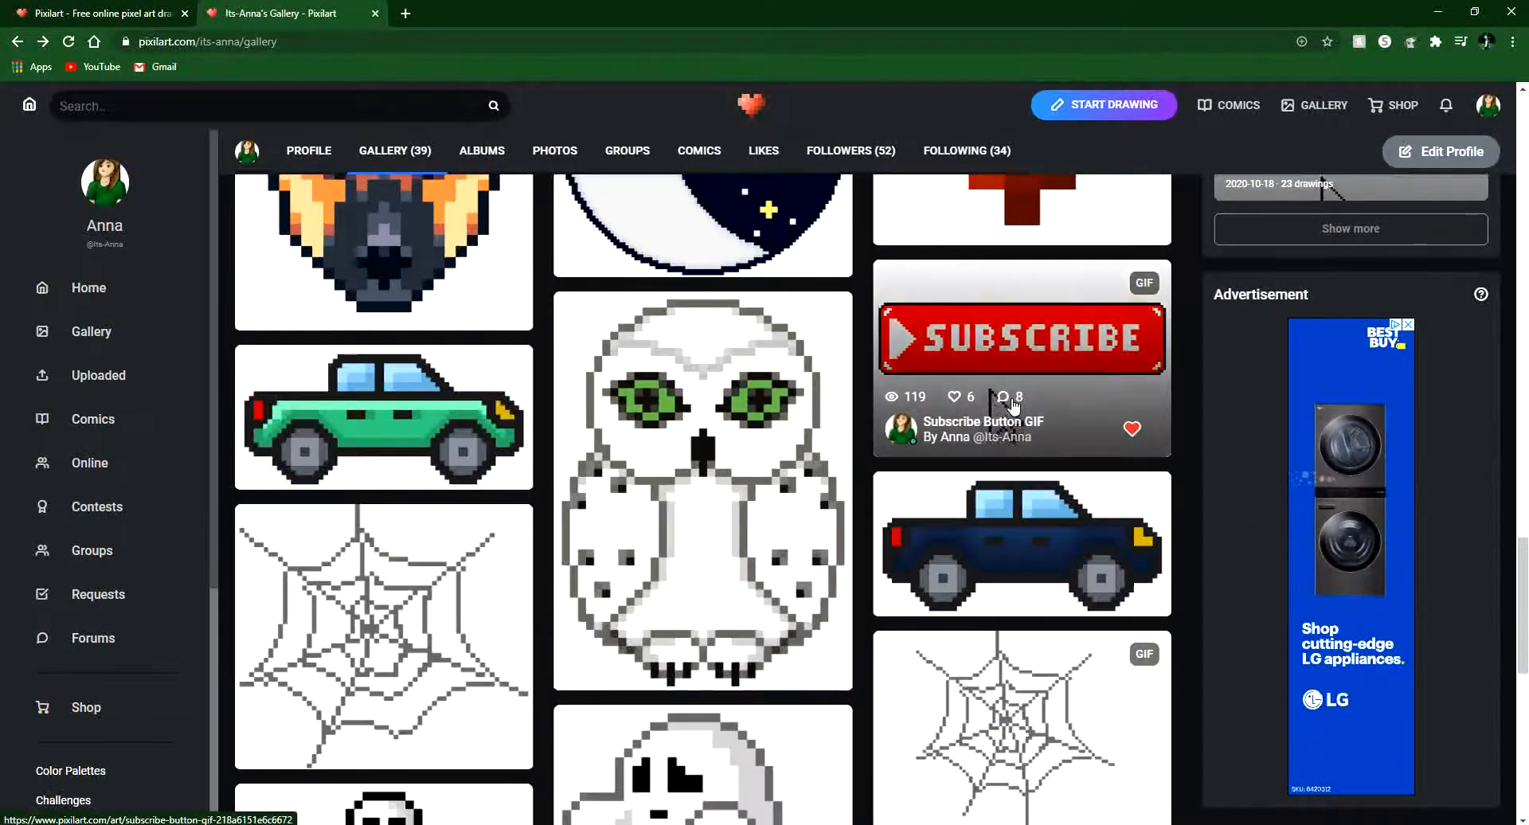
left_click(1038, 421)
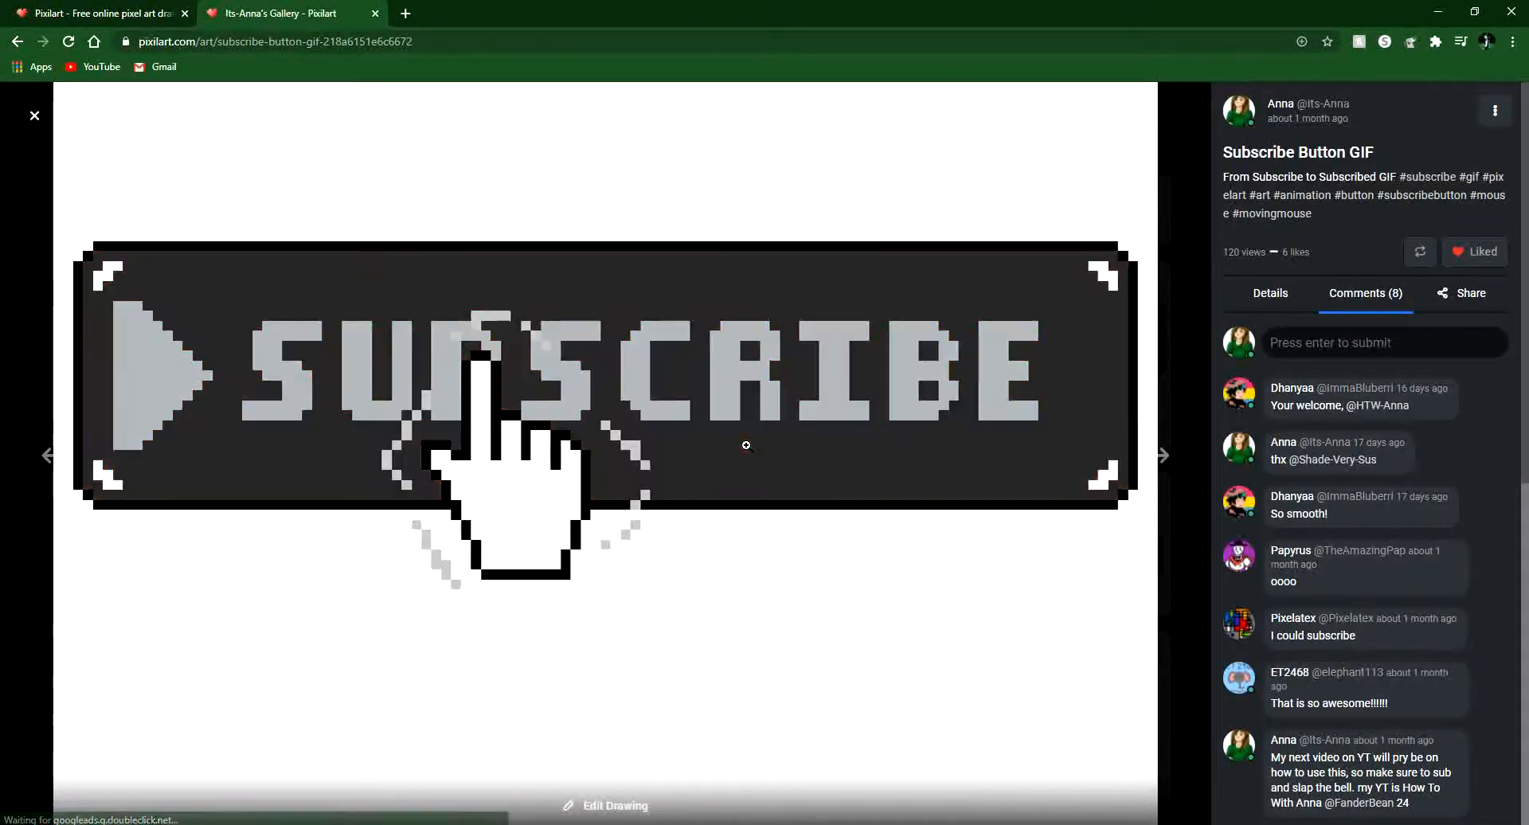
scroll(1327, 571, "down", 5)
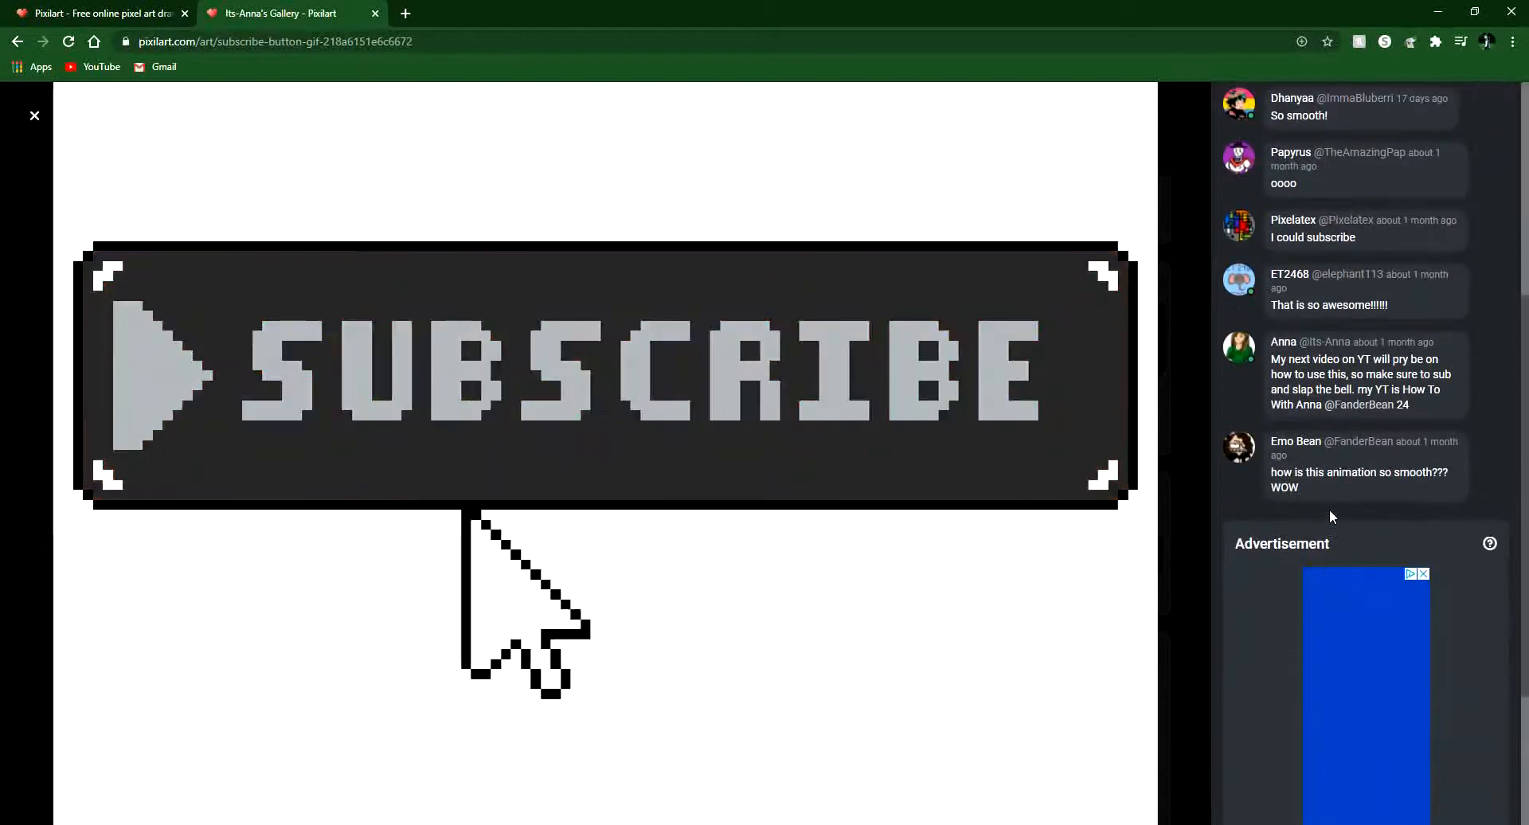
scroll(1301, 474, "up", 1)
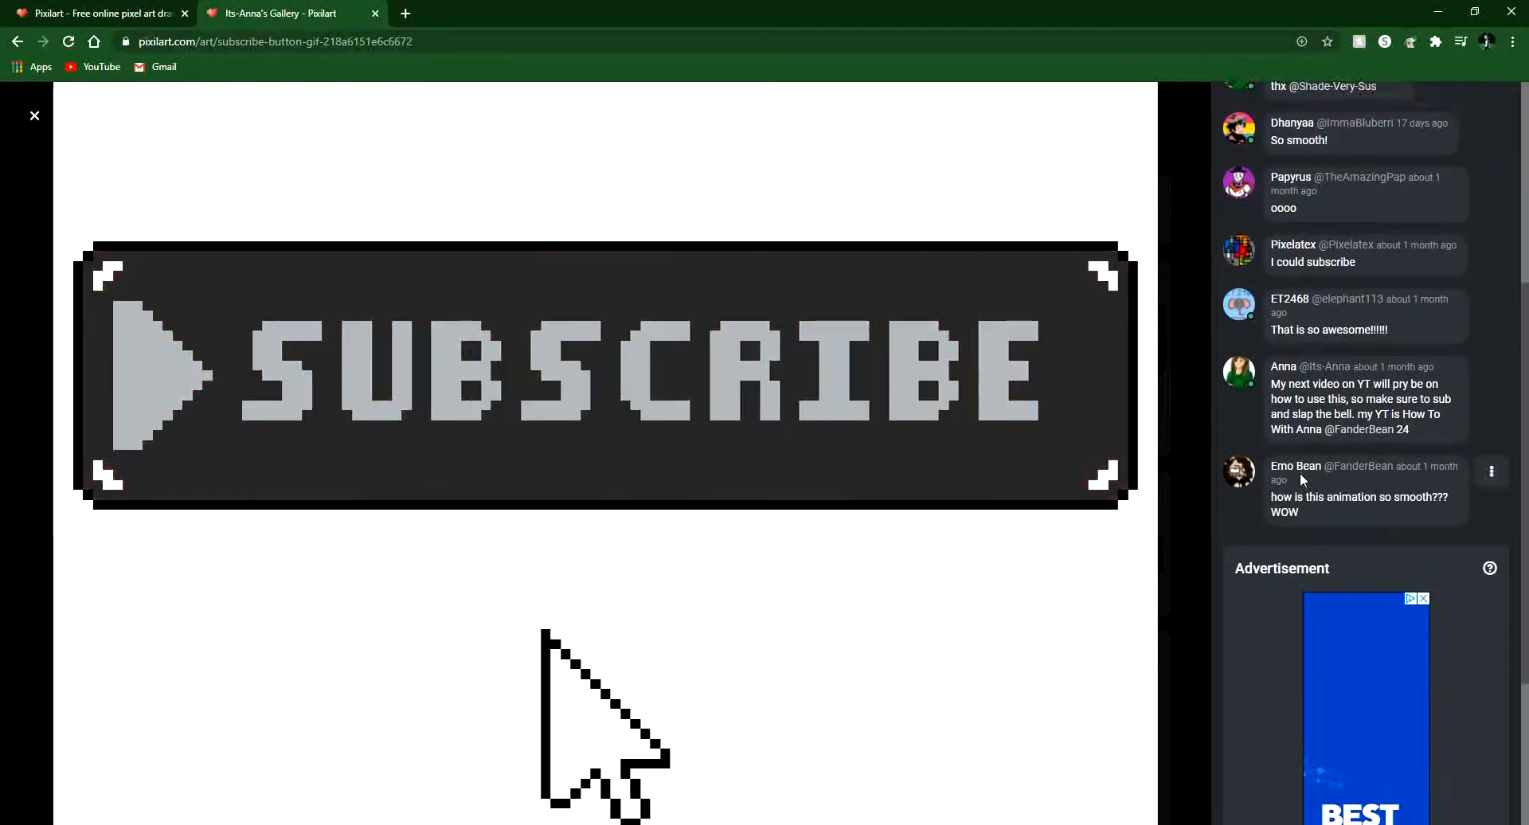
scroll(1300, 471, "up", 3)
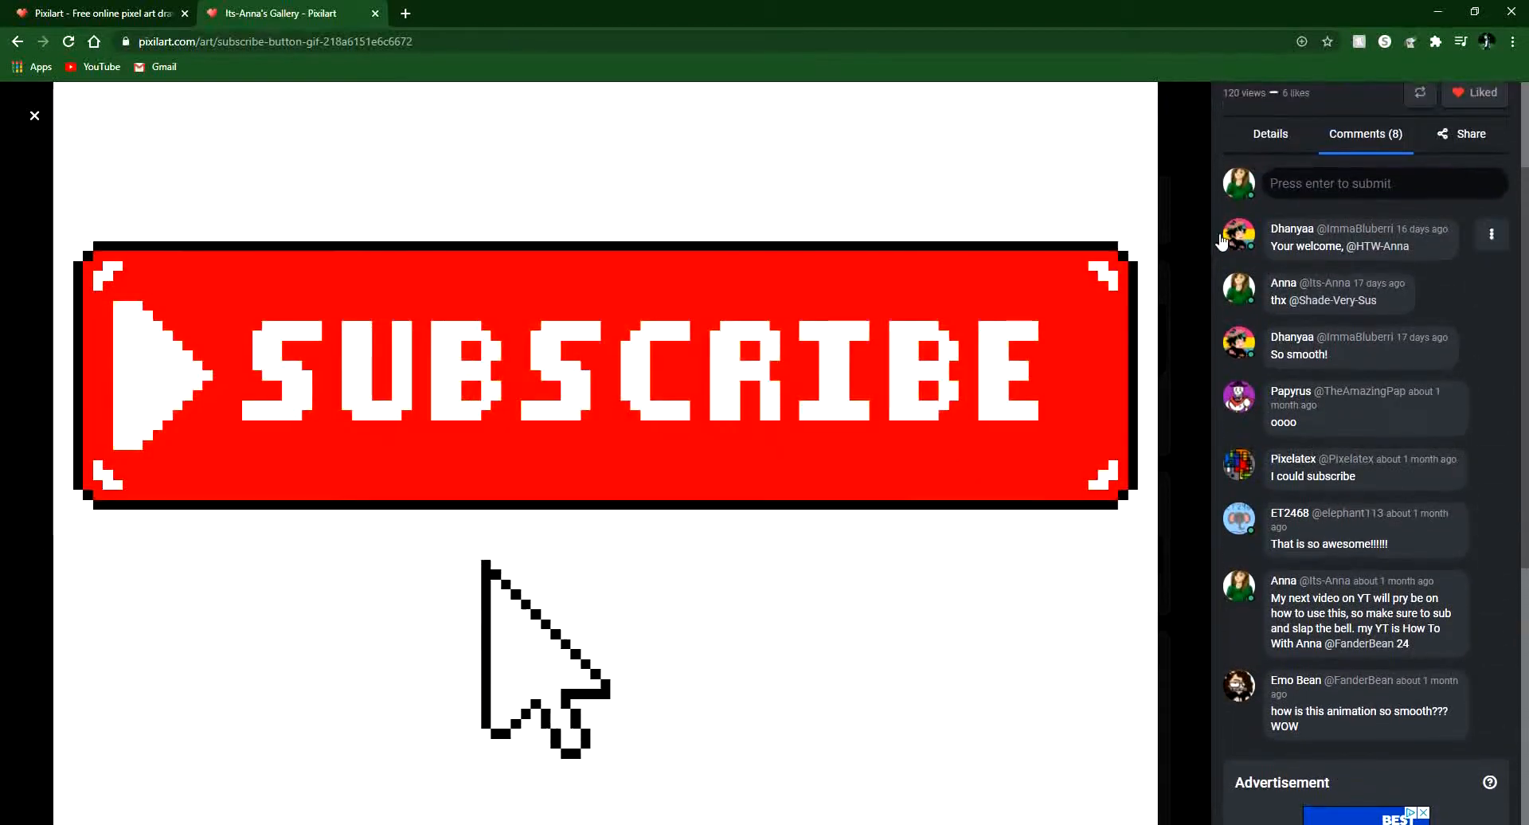
left_click(1187, 234)
Go back over the gallery to its newest drawings and open the account's profile page.
scroll(990, 358, "up", 5)
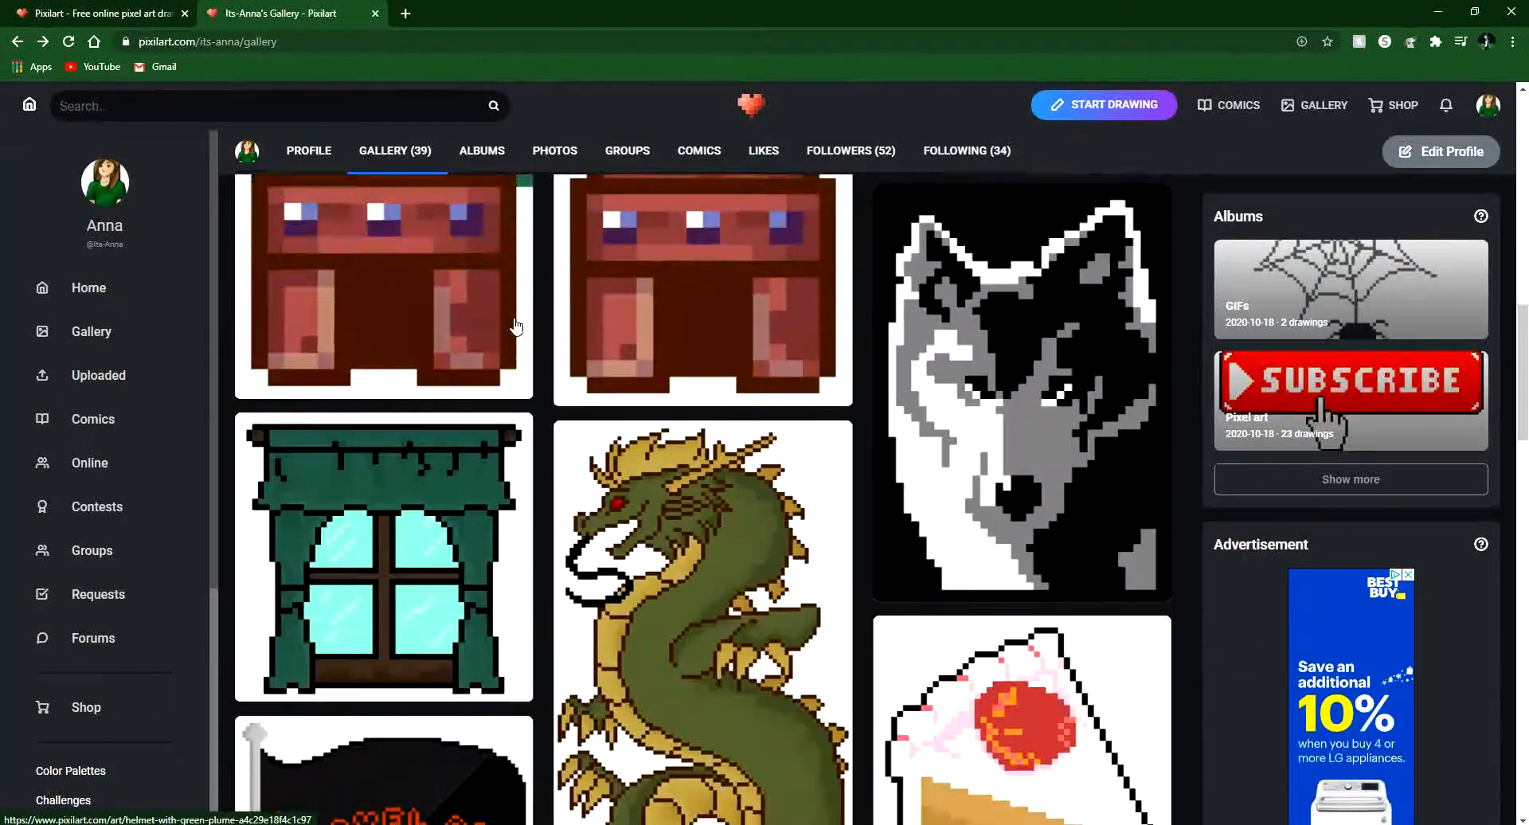
scroll(516, 326, "up", 10)
scroll(641, 433, "down", 3)
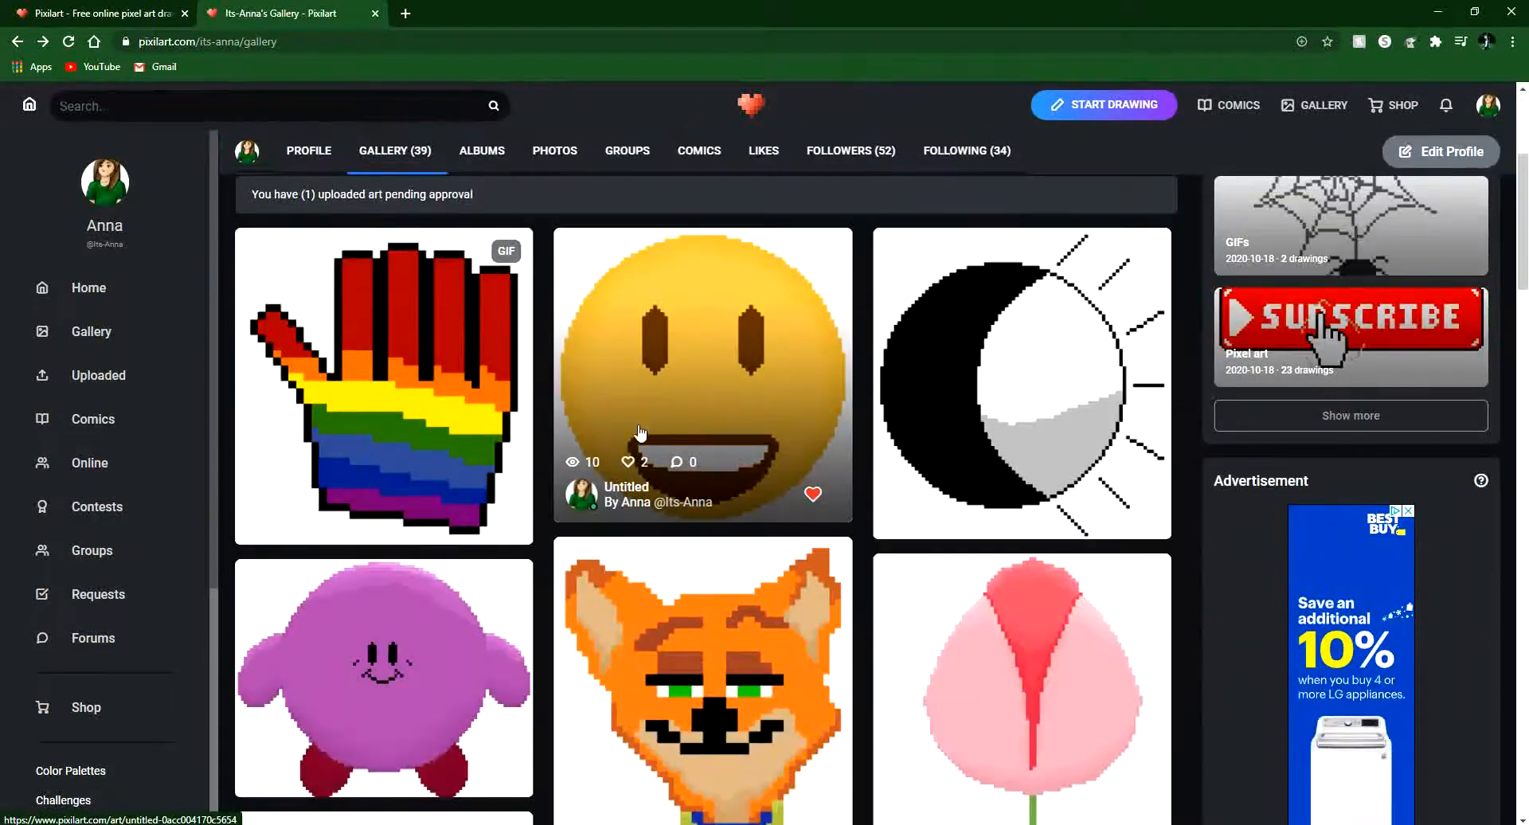
scroll(629, 422, "down", 1)
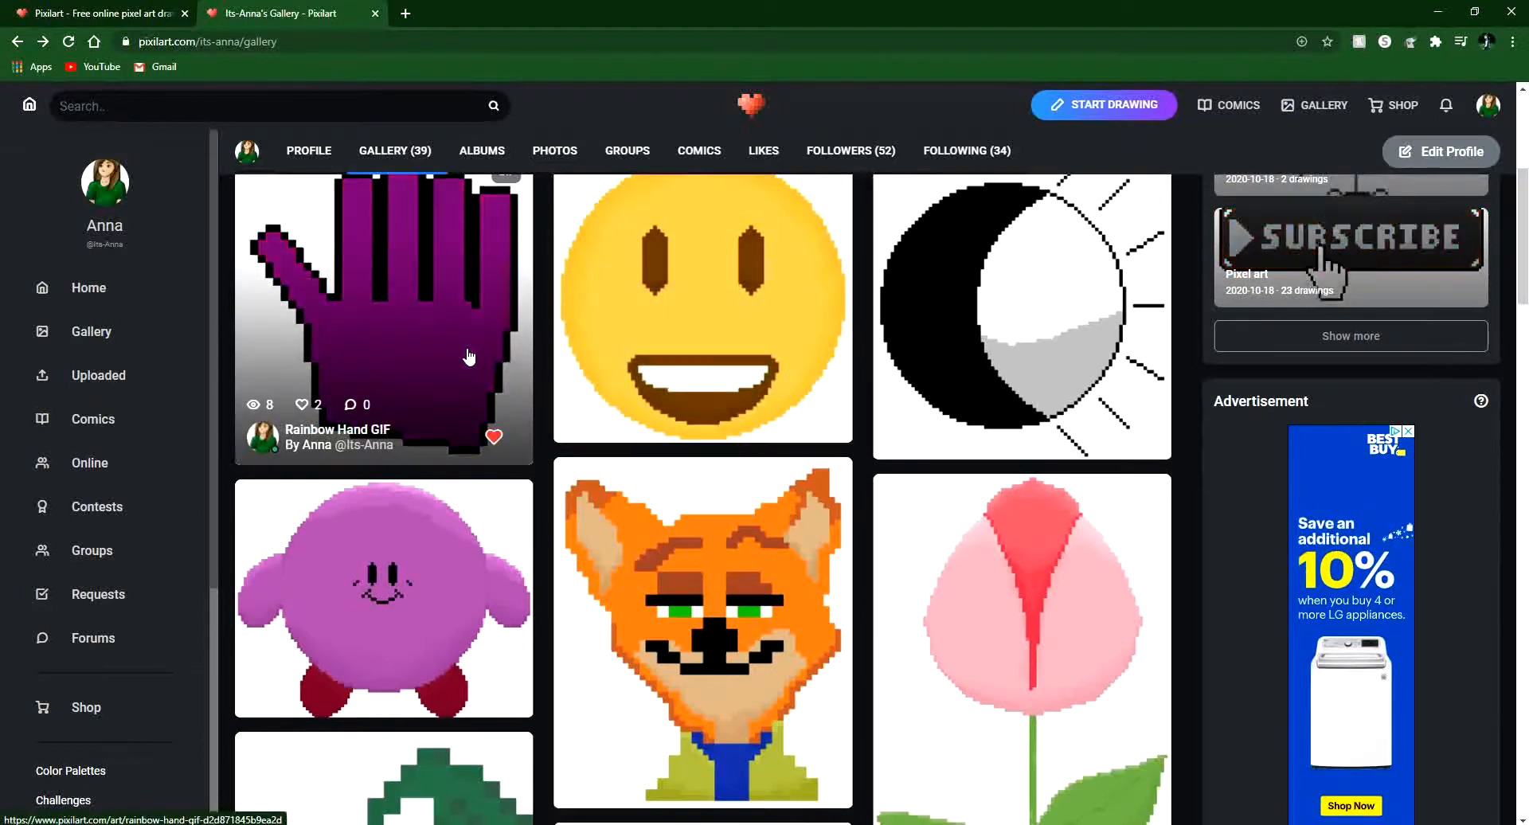
scroll(382, 350, "down", 2)
scroll(300, 196, "up", 4)
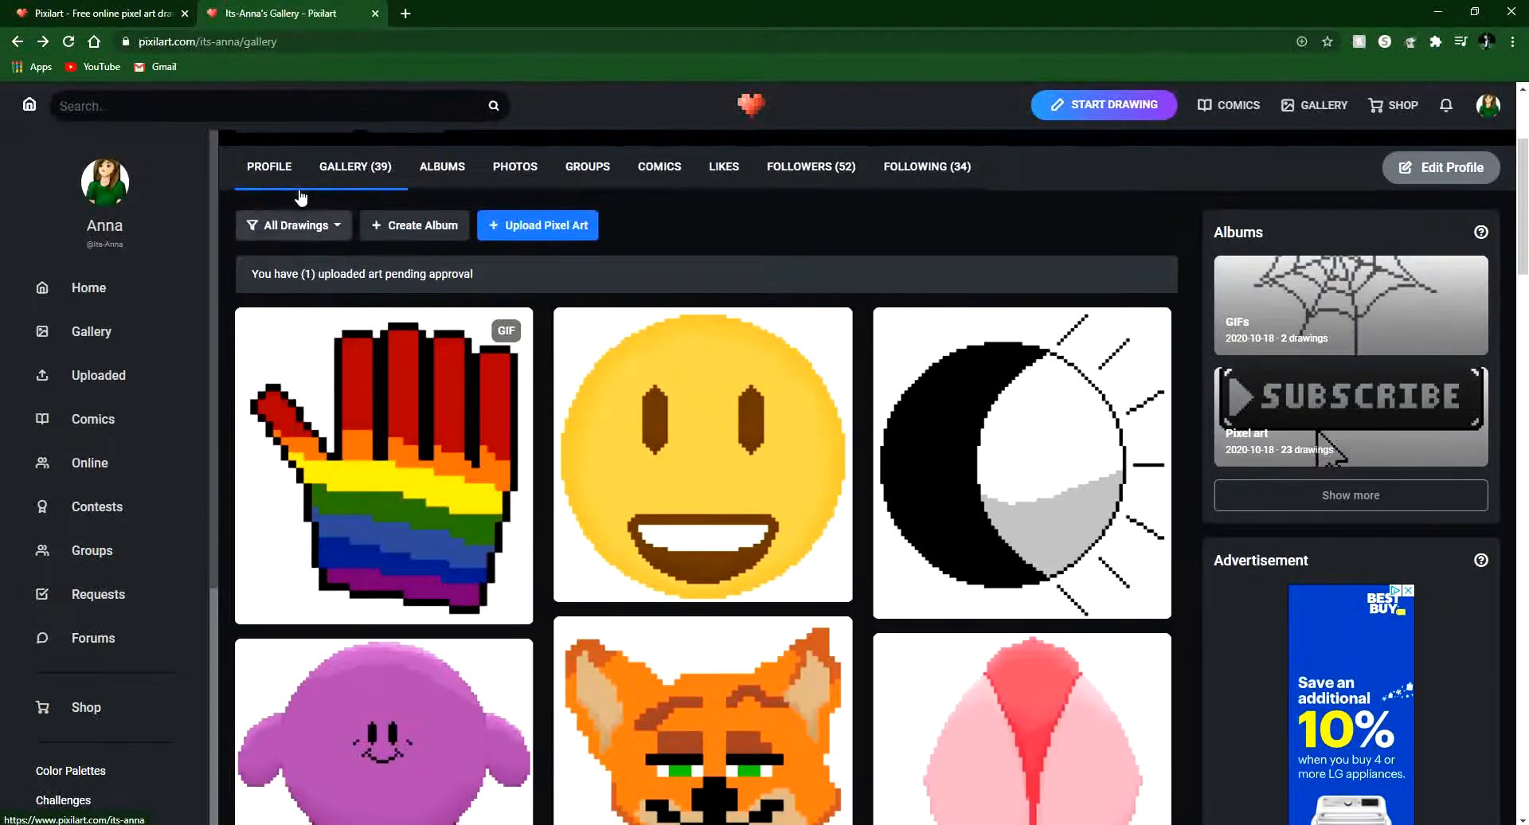
left_click(281, 177)
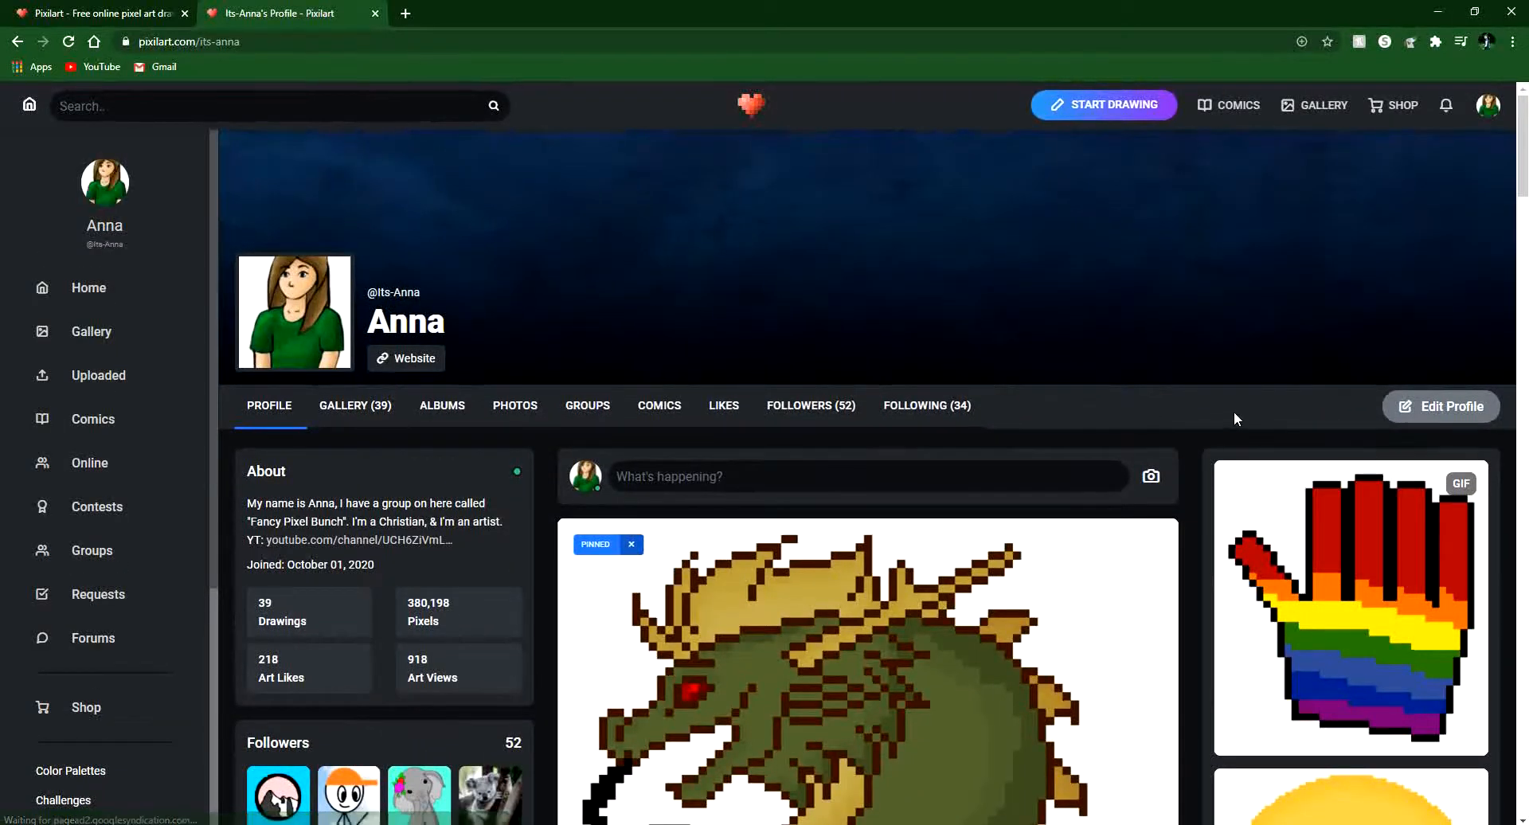
Open the Rainbow Hand GIF from the profile page and compare it with the blank canvas in the drawing tab.
left_click(1339, 535)
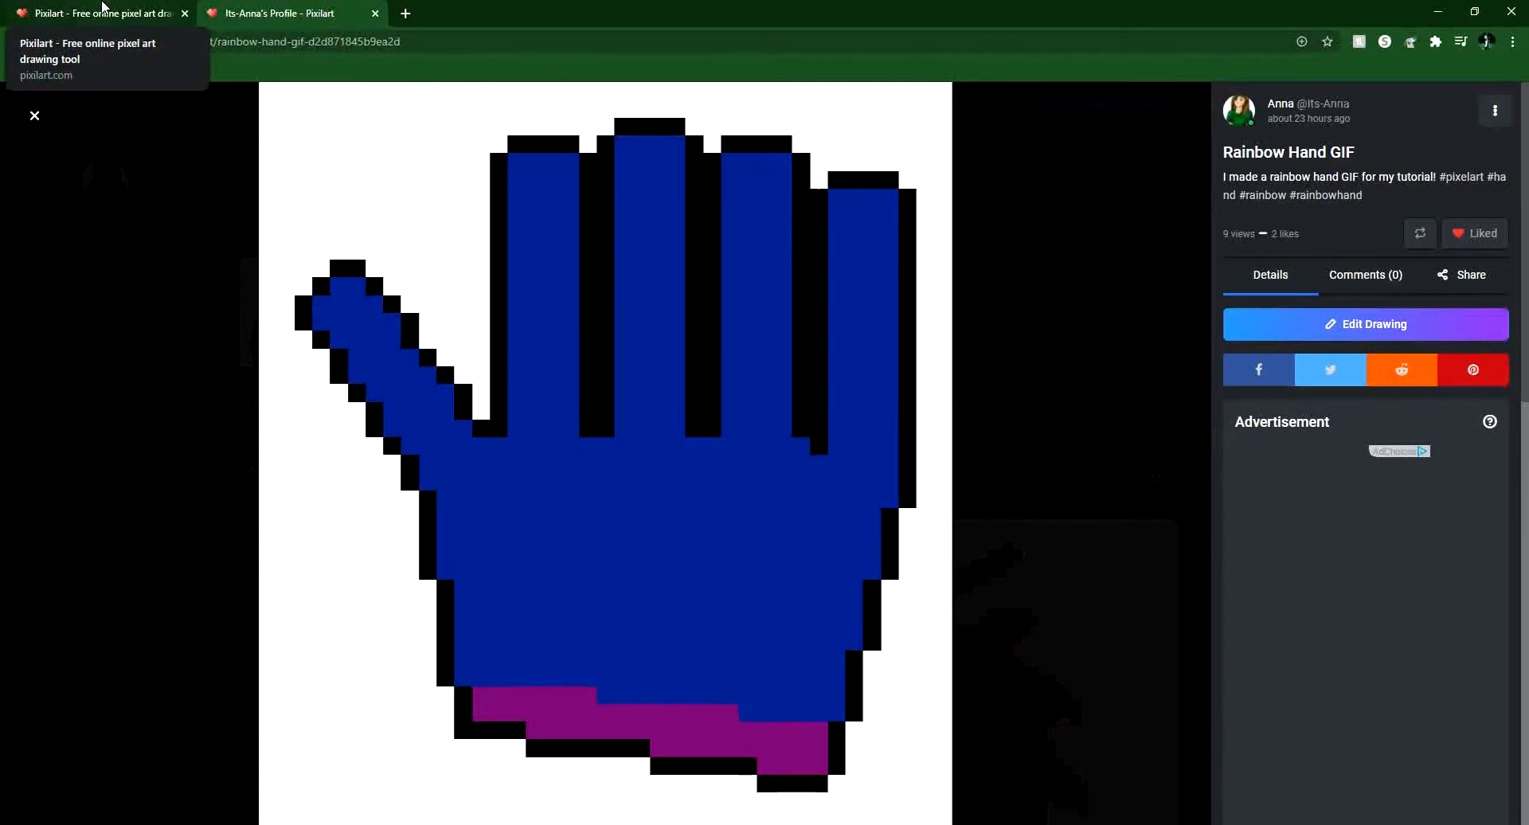
left_click(102, 5)
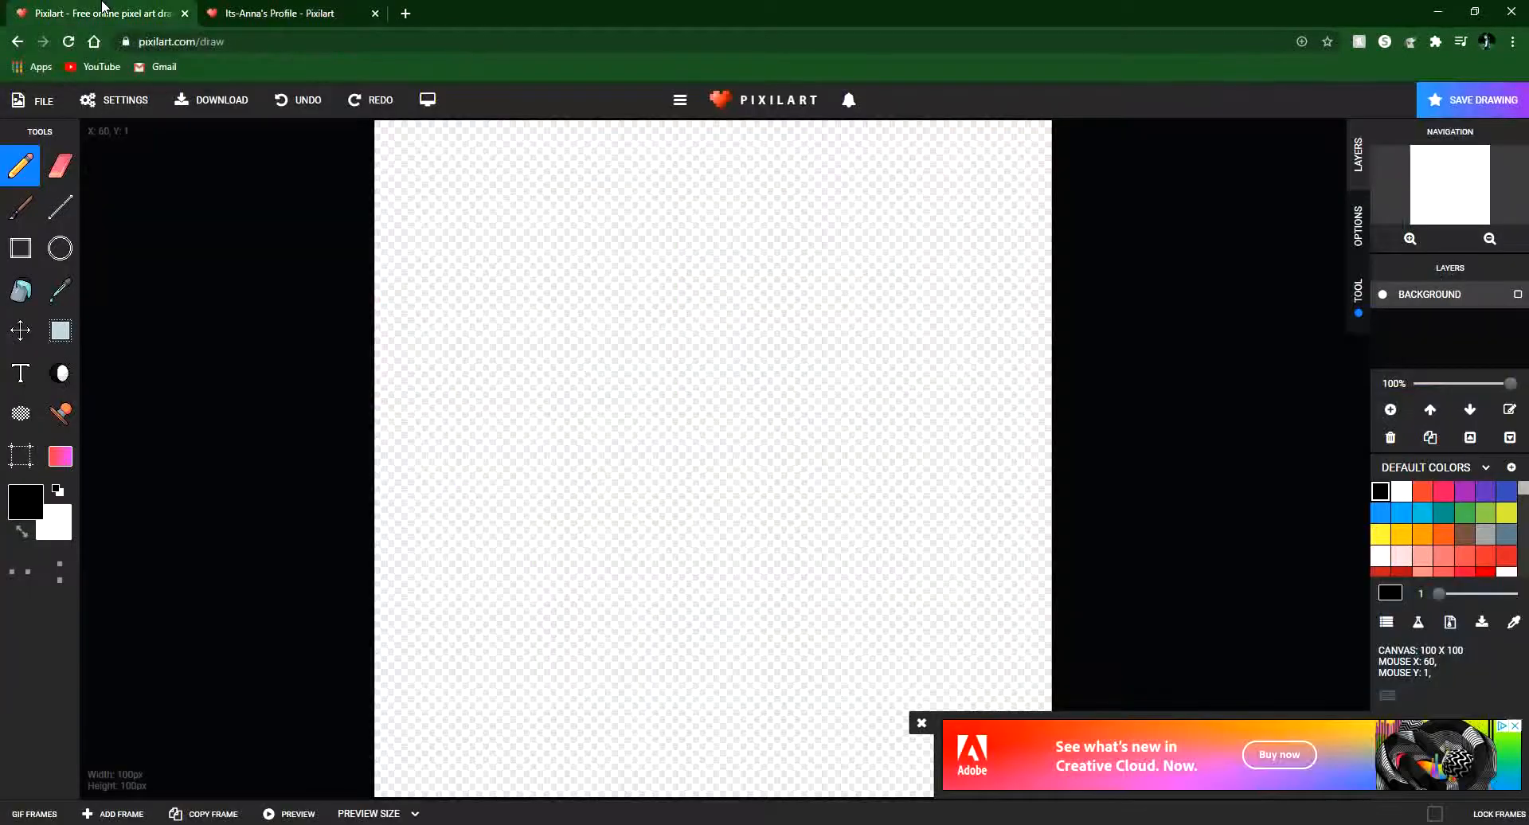
left_click(239, 11)
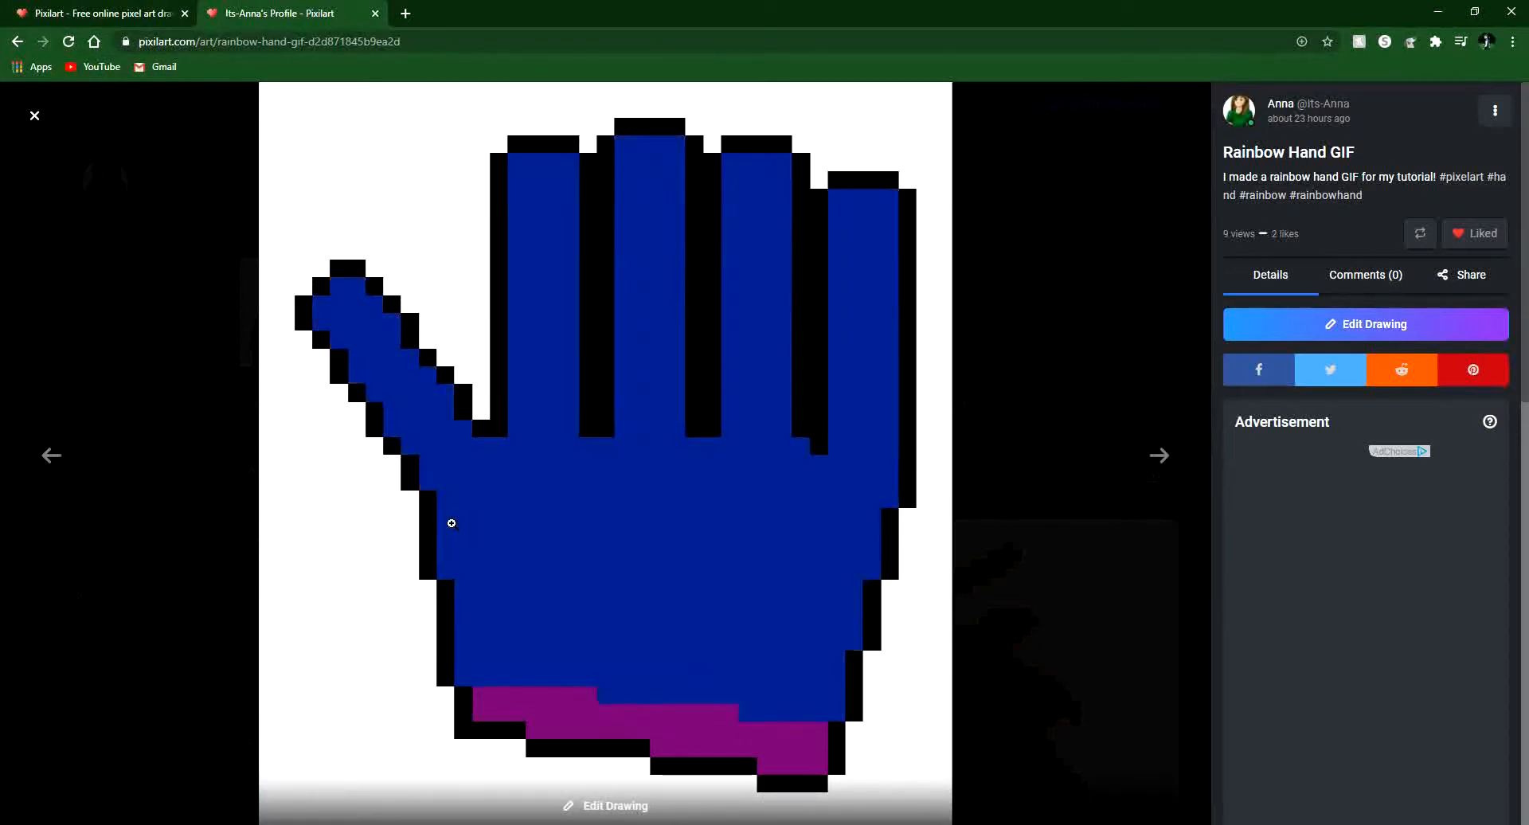
Open the Rainbow Hand GIF for editing and return to its artwork page.
left_click(617, 803)
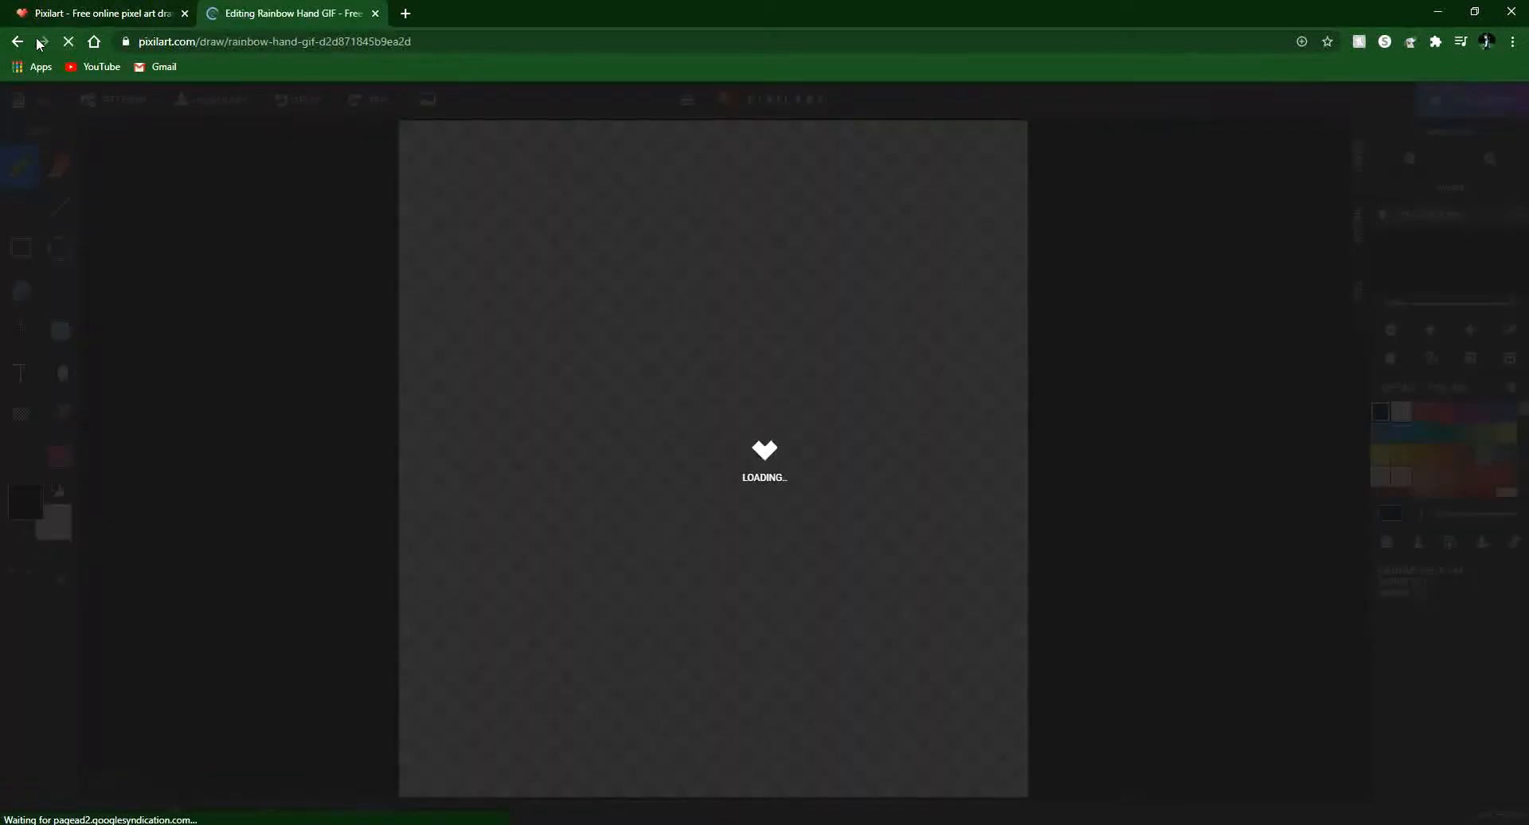
left_click(16, 43)
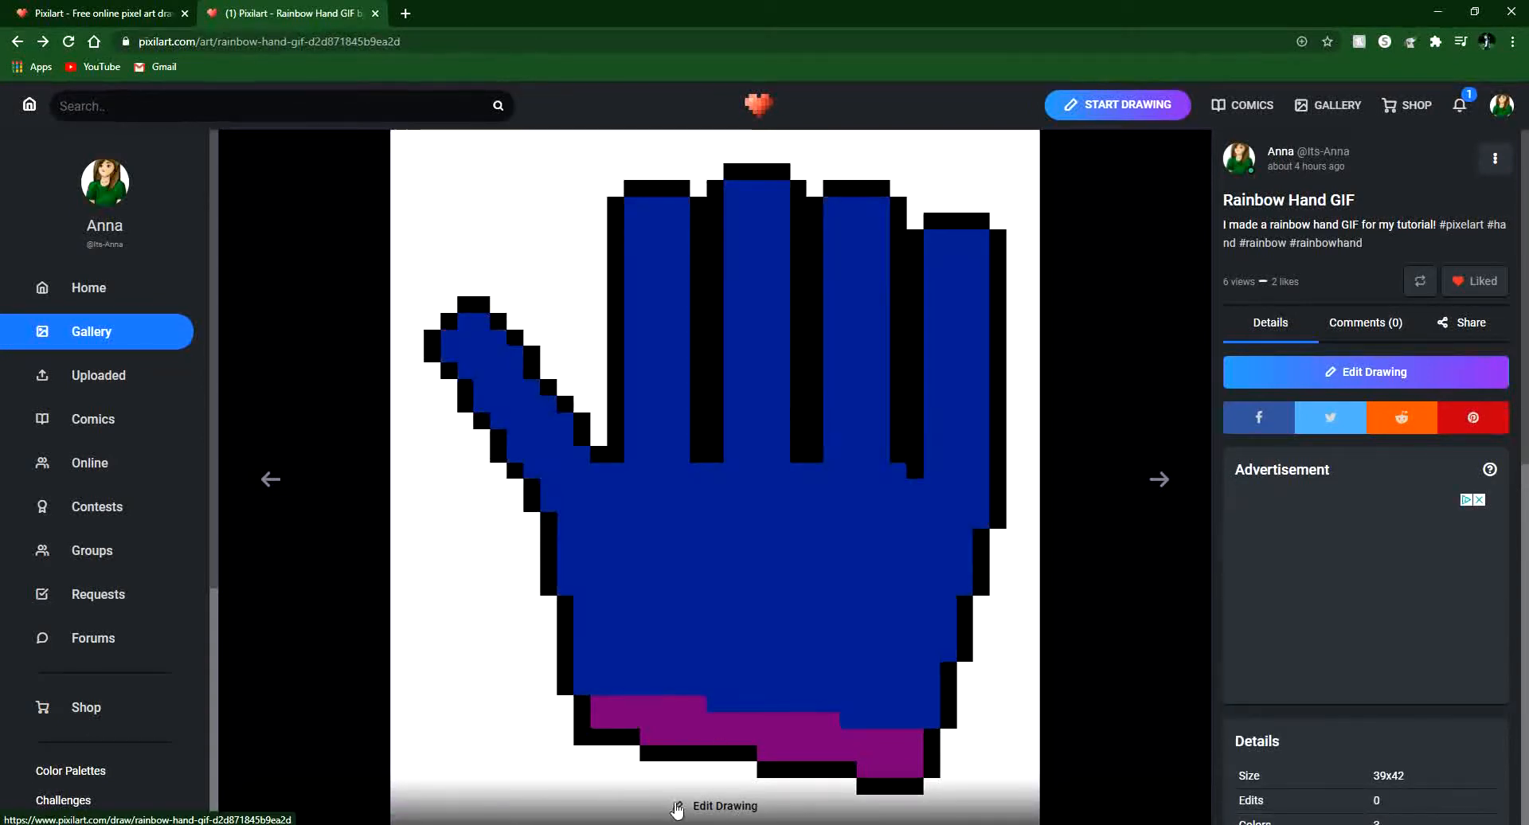
Open the Rainbow Hand GIF for editing and compare it with the black hand outline in the other drawing tab.
left_click(713, 807)
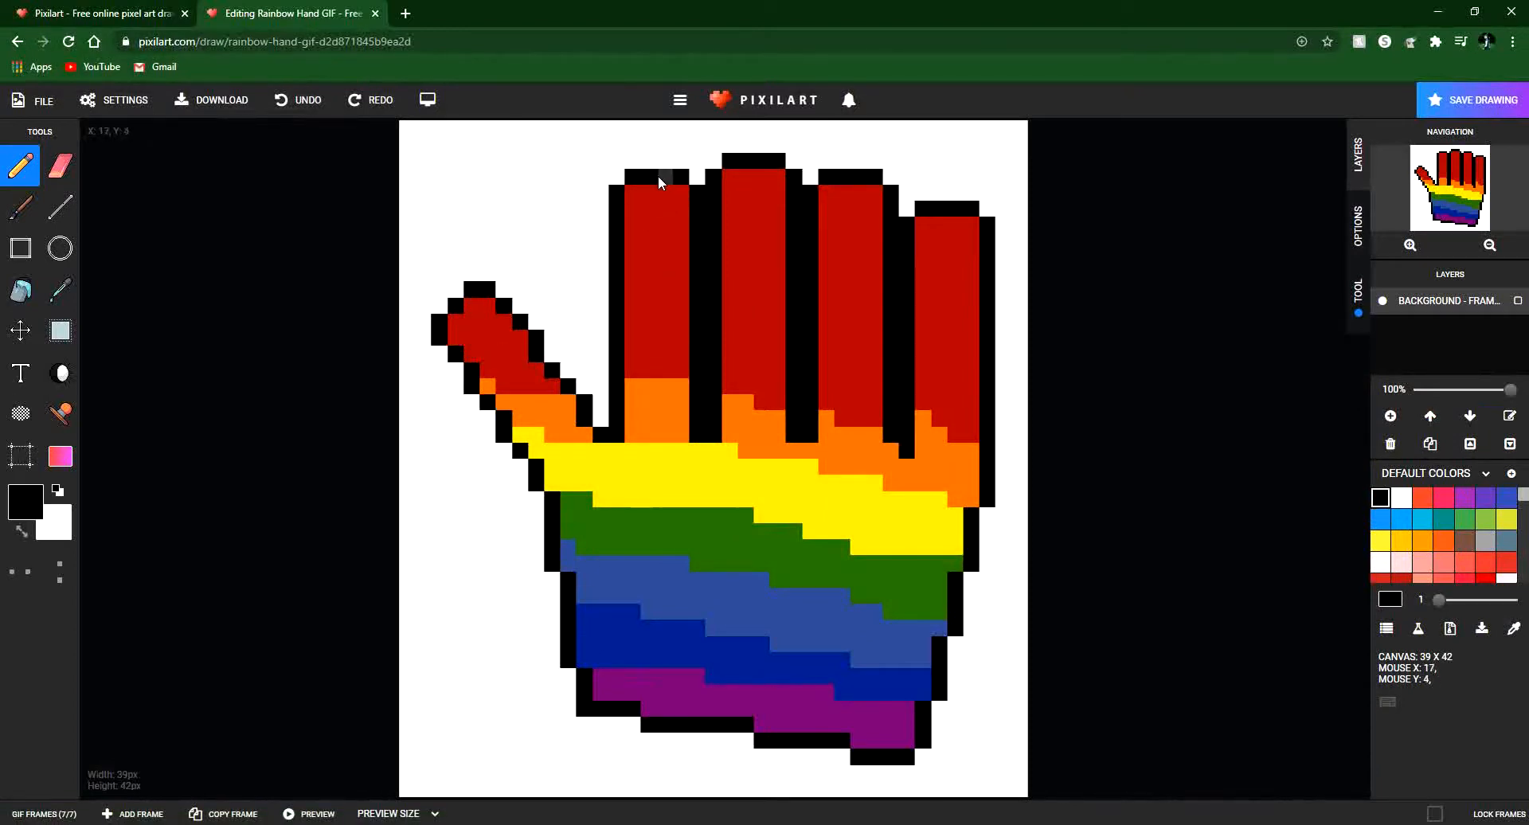
left_click(49, 22)
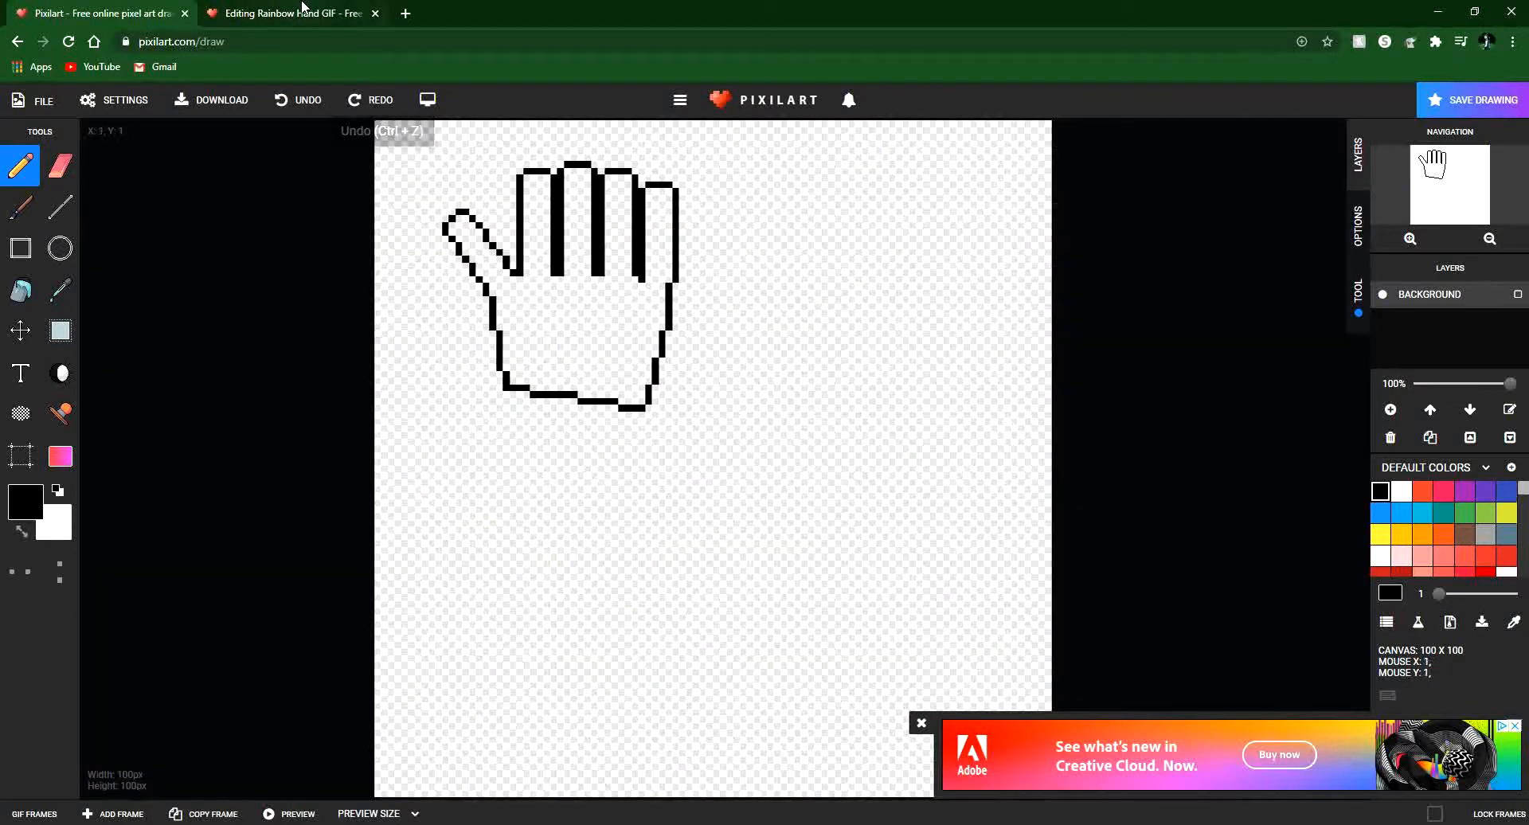
left_click(286, 8)
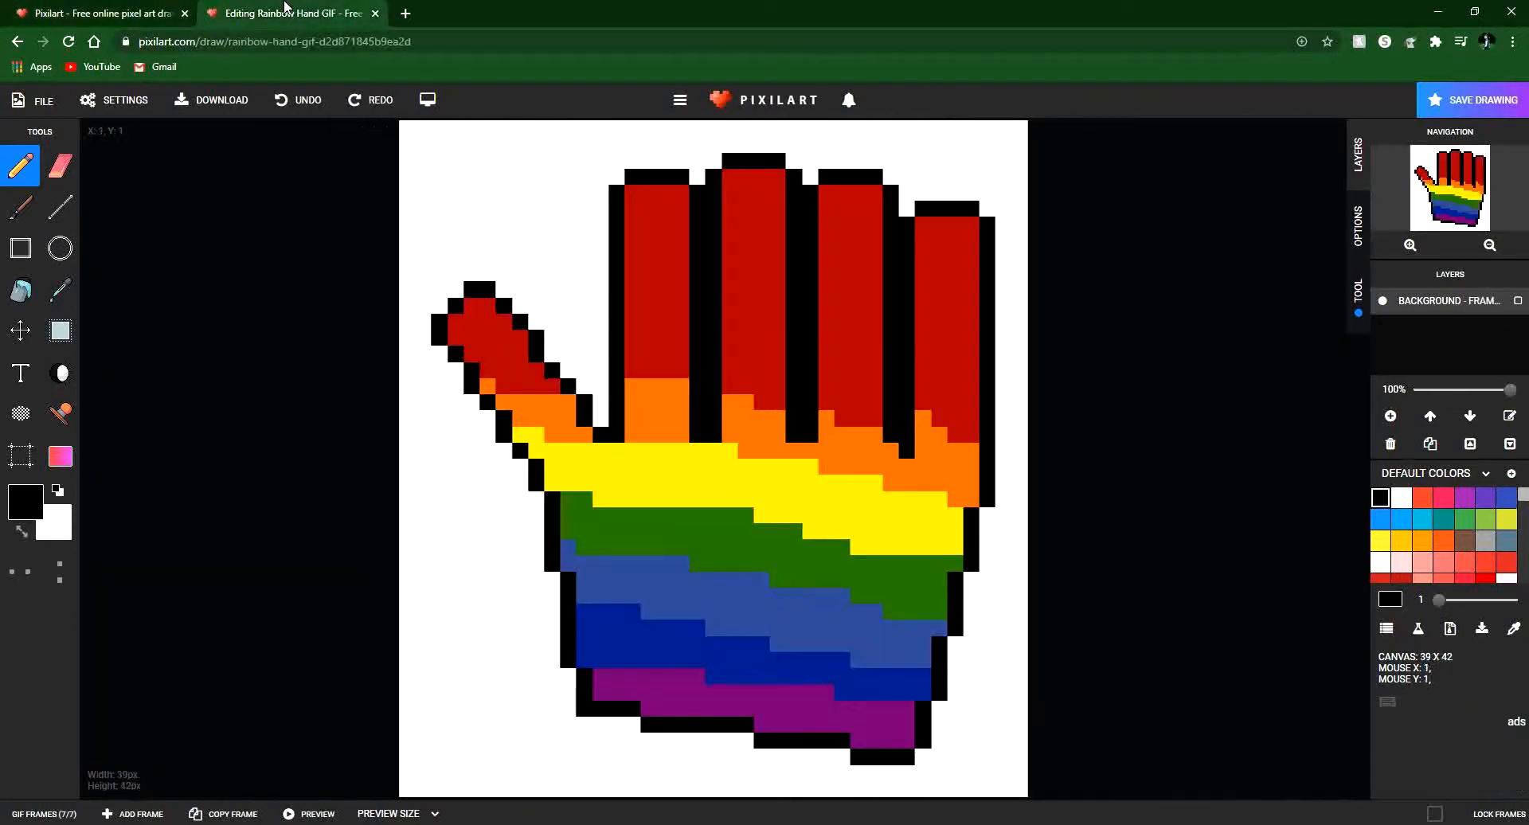
left_click(146, 9)
left_click(922, 726)
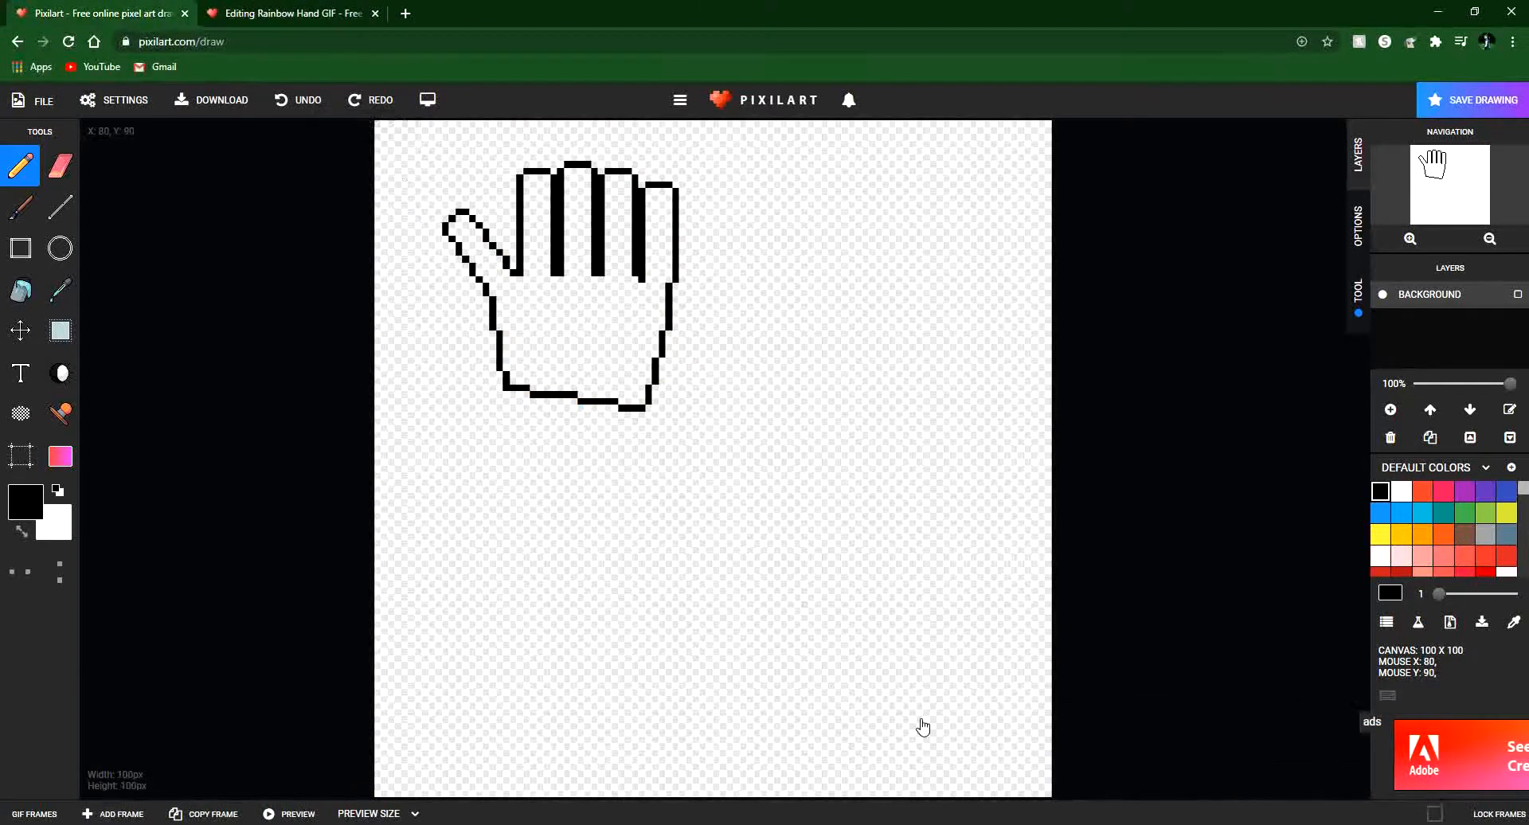
Move the hand outline up into the upper-left corner of the 100 x 100 canvas.
scroll(542, 362, "up", 1)
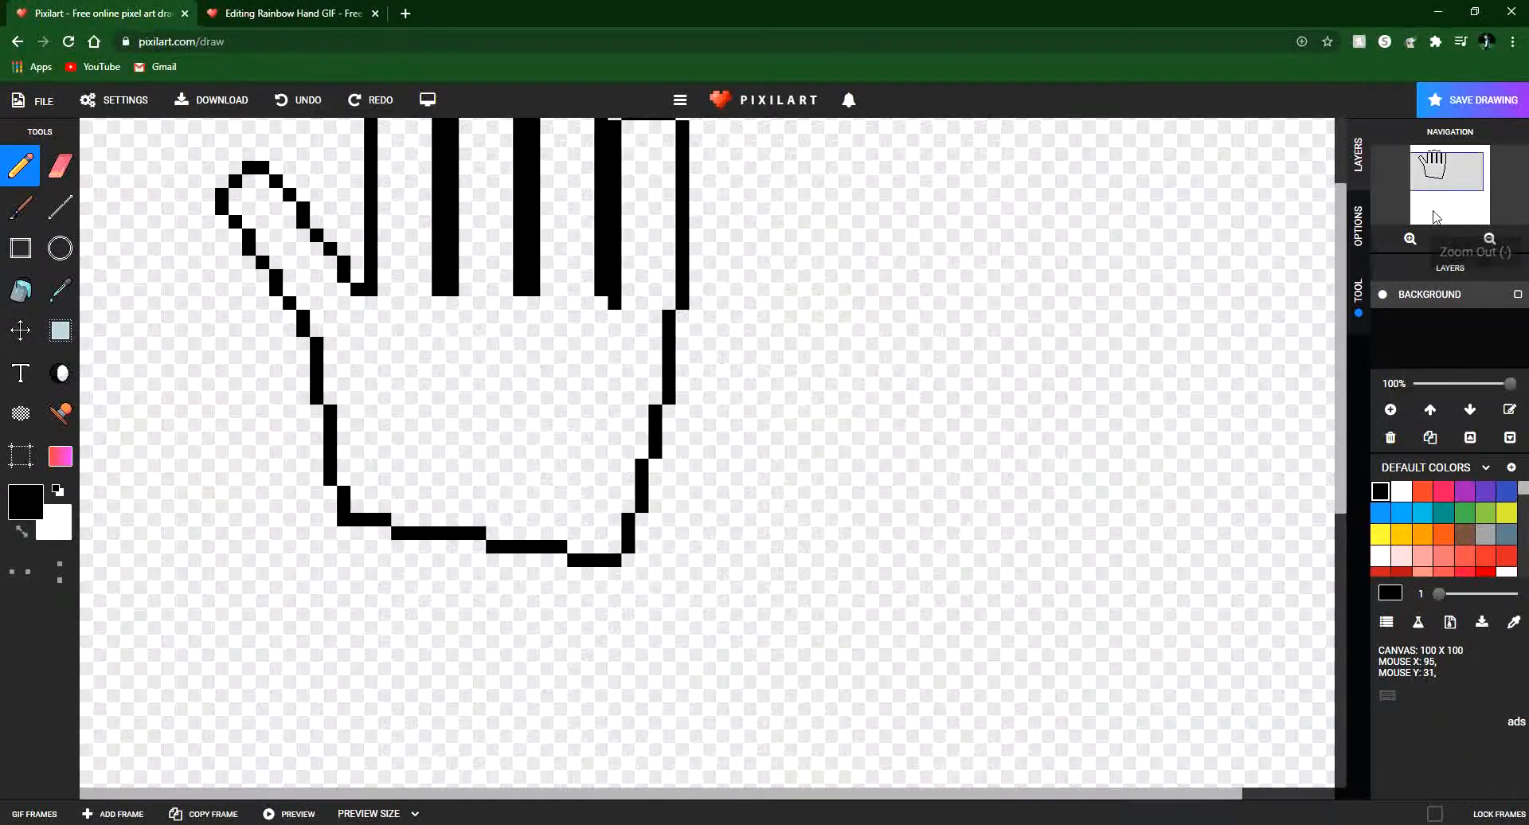
left_click_drag(1435, 176, 1434, 149)
scroll(368, 532, "down", 1)
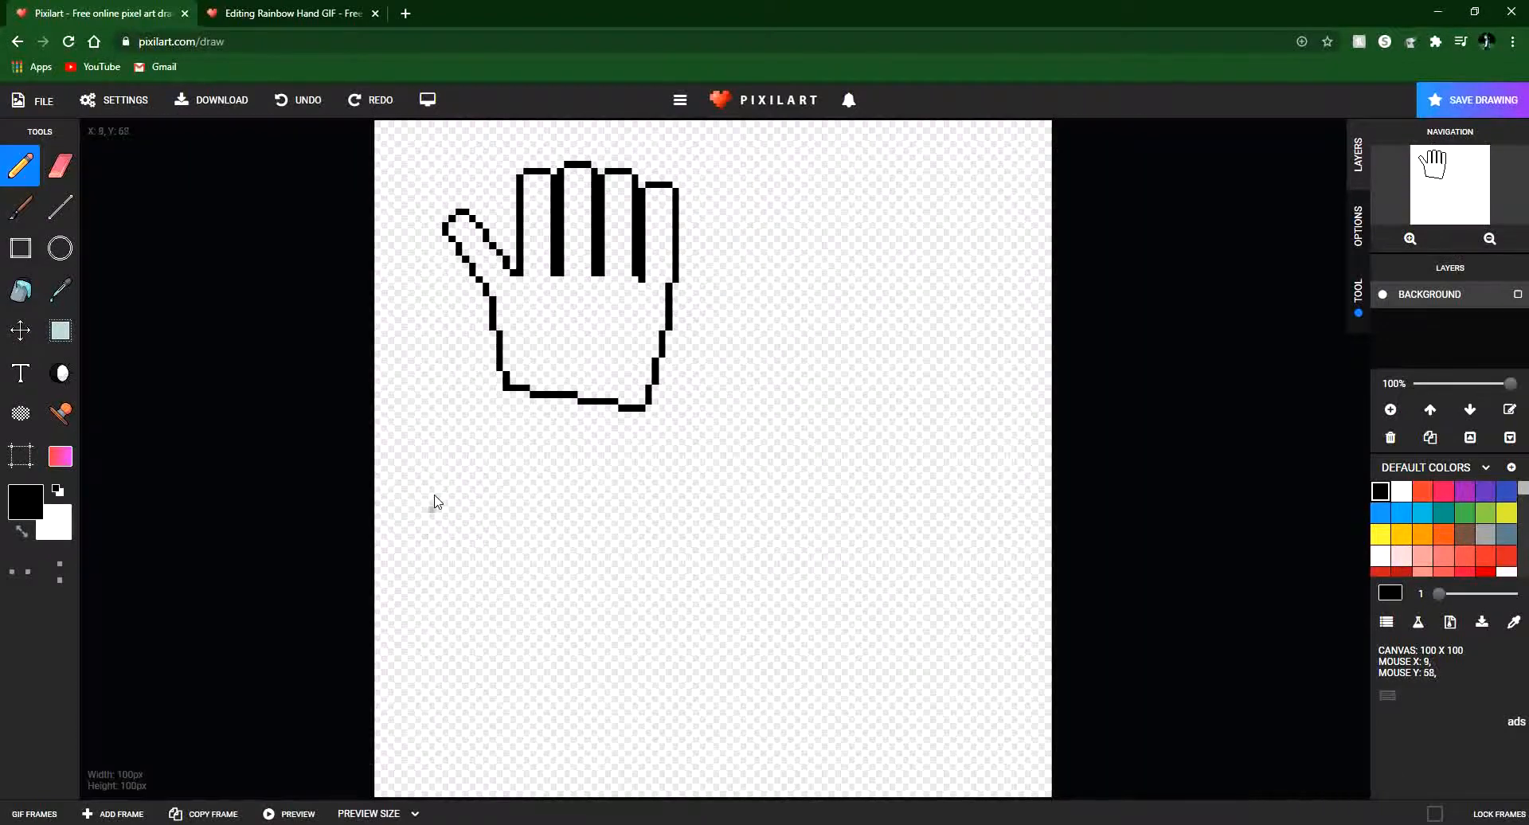
left_click(20, 330)
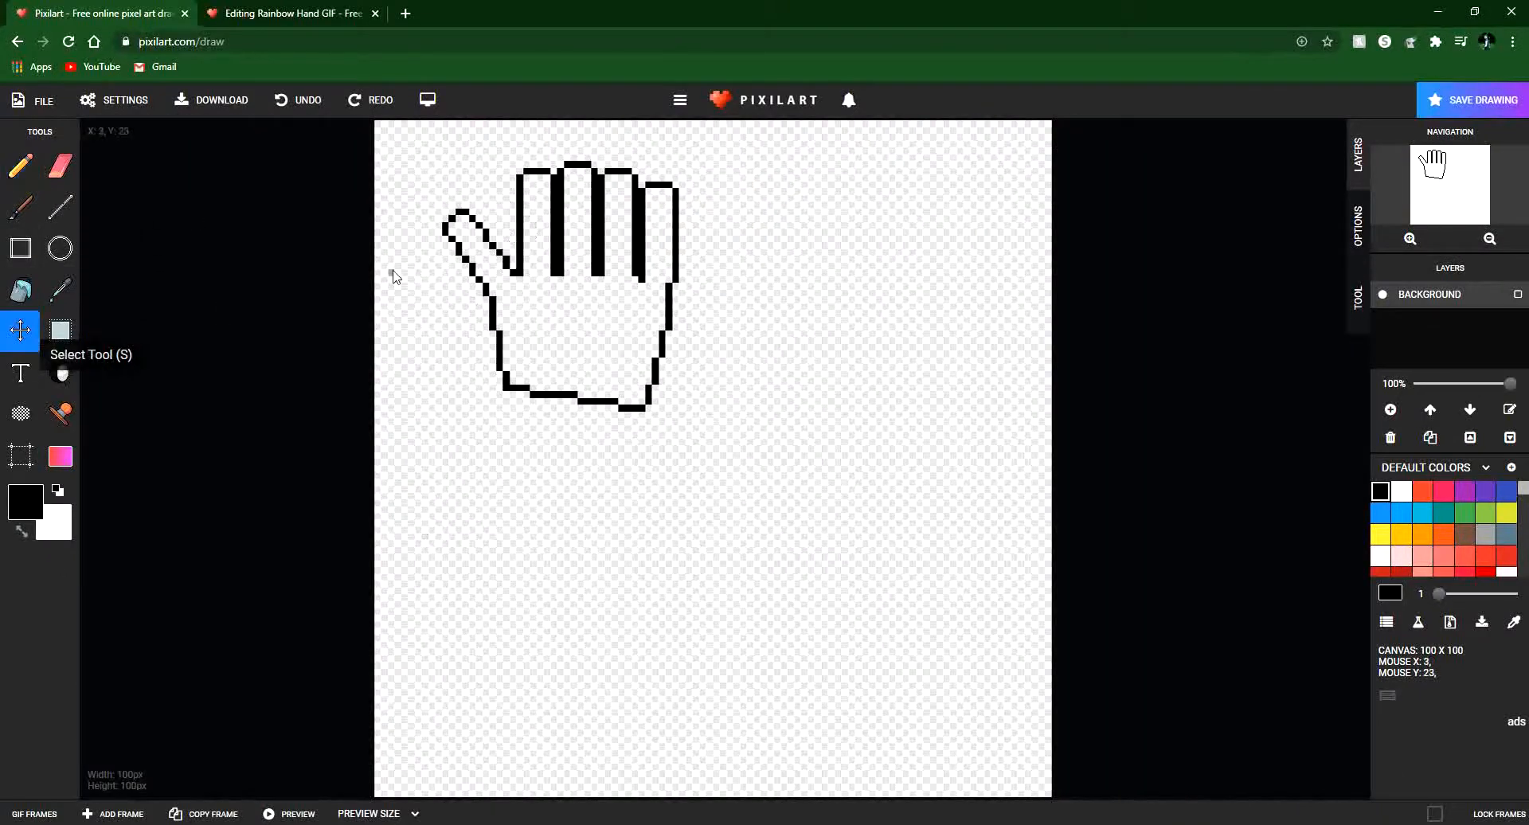
mouse_move(493, 290)
left_mouse_down()
mouse_move(438, 262)
mouse_move(460, 247)
left_mouse_up()
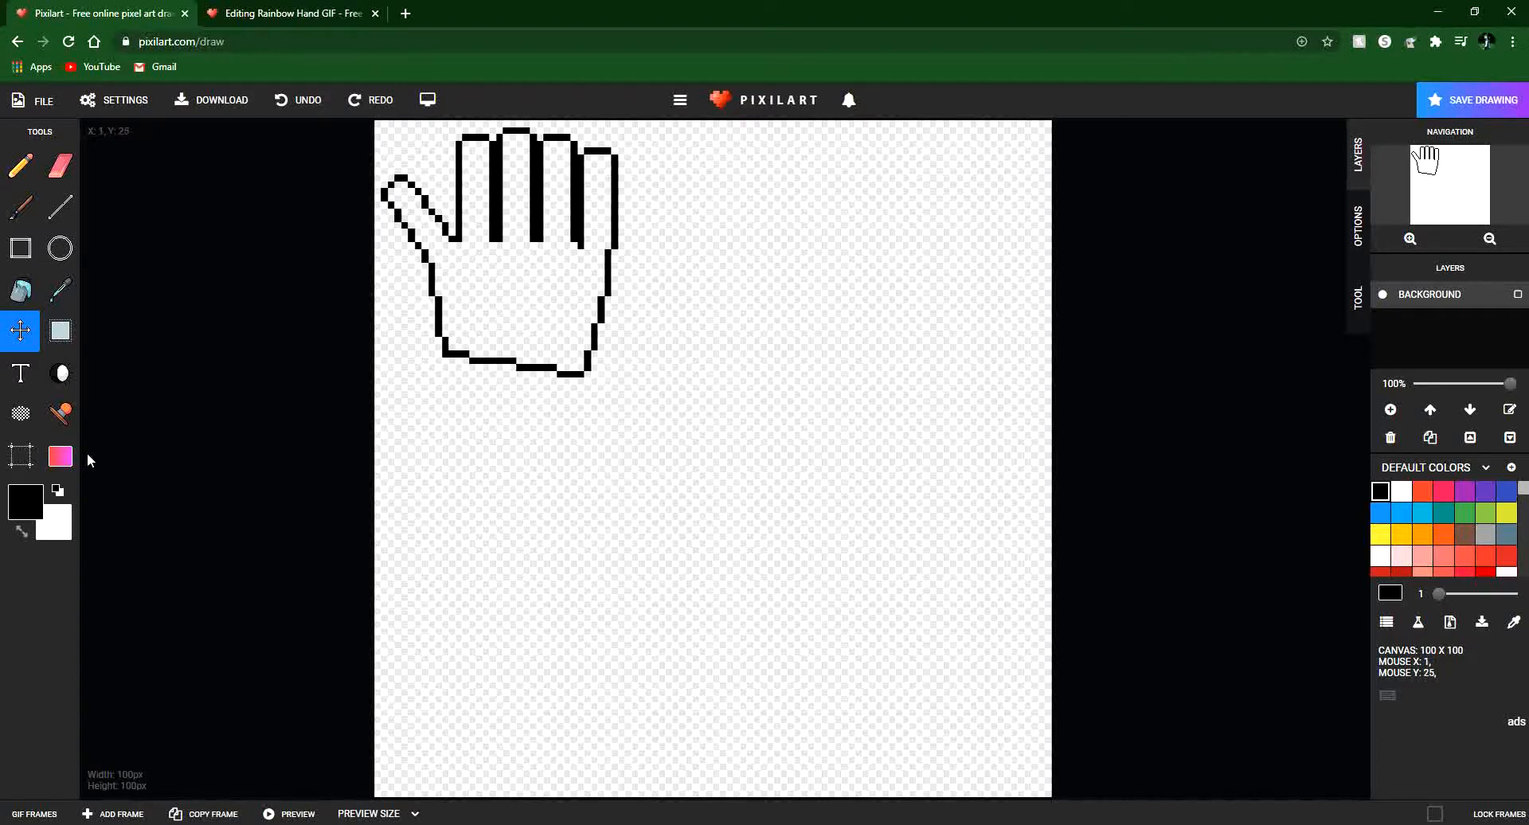
Resize the drawing to 37 pixels wide and 39 pixels high so the canvas fits the hand.
left_click(20, 456)
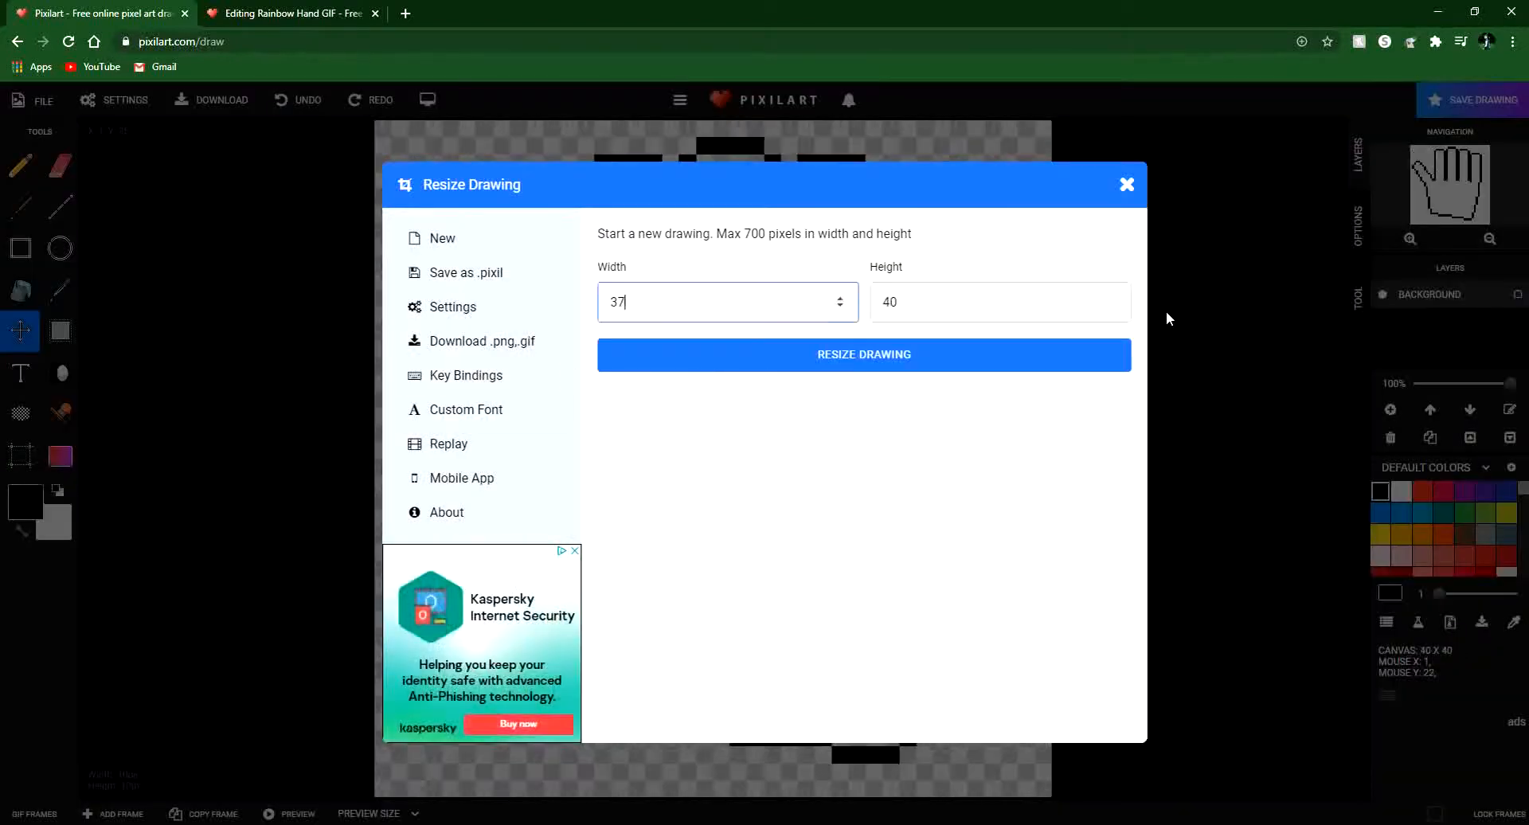
left_click(1114, 309)
left_click(1011, 362)
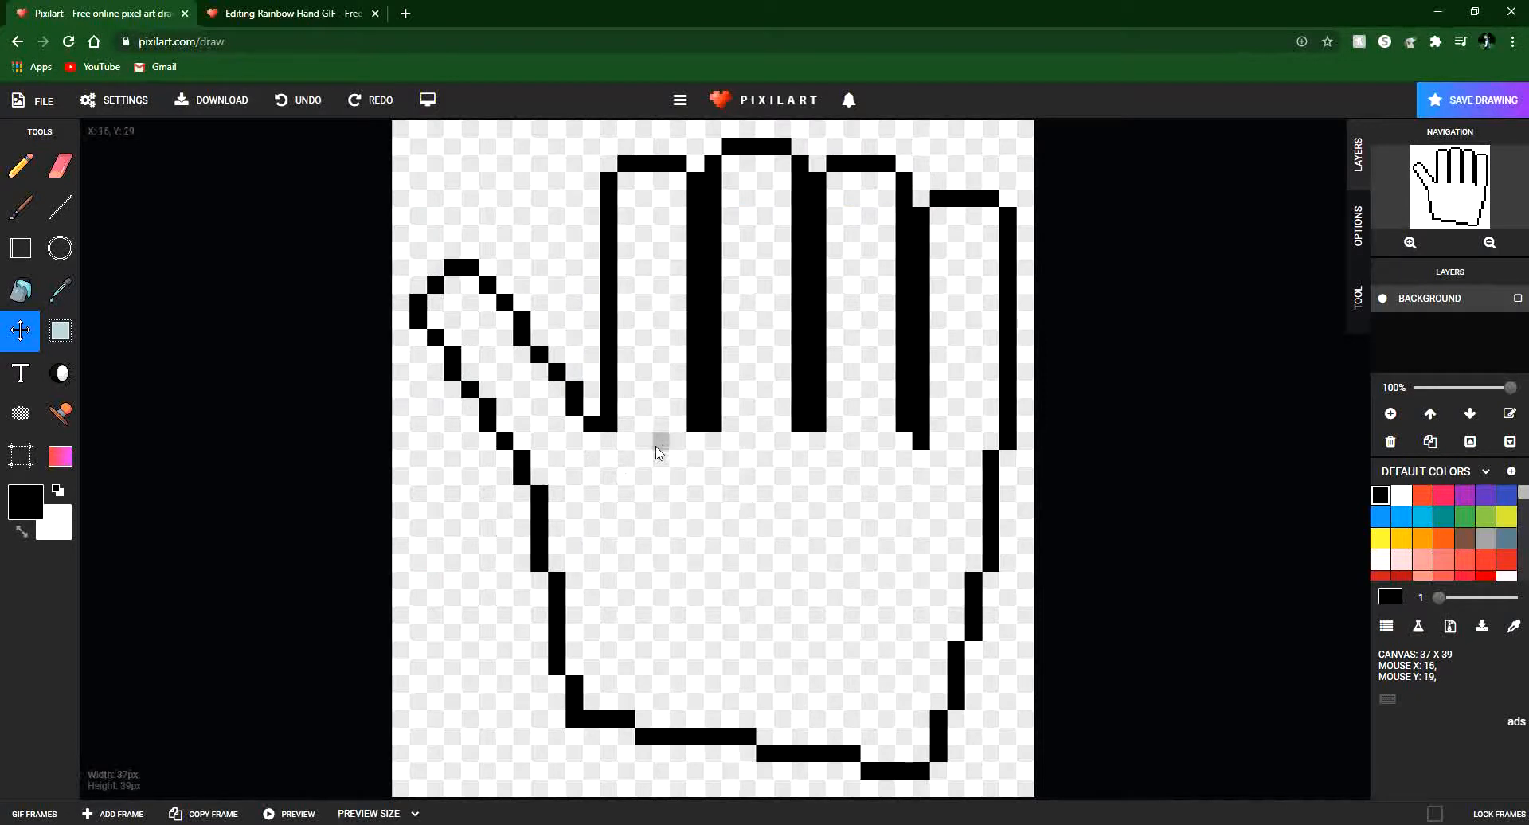
Switch to the Rainbow Hand GIF and preview its animation.
left_click(19, 501)
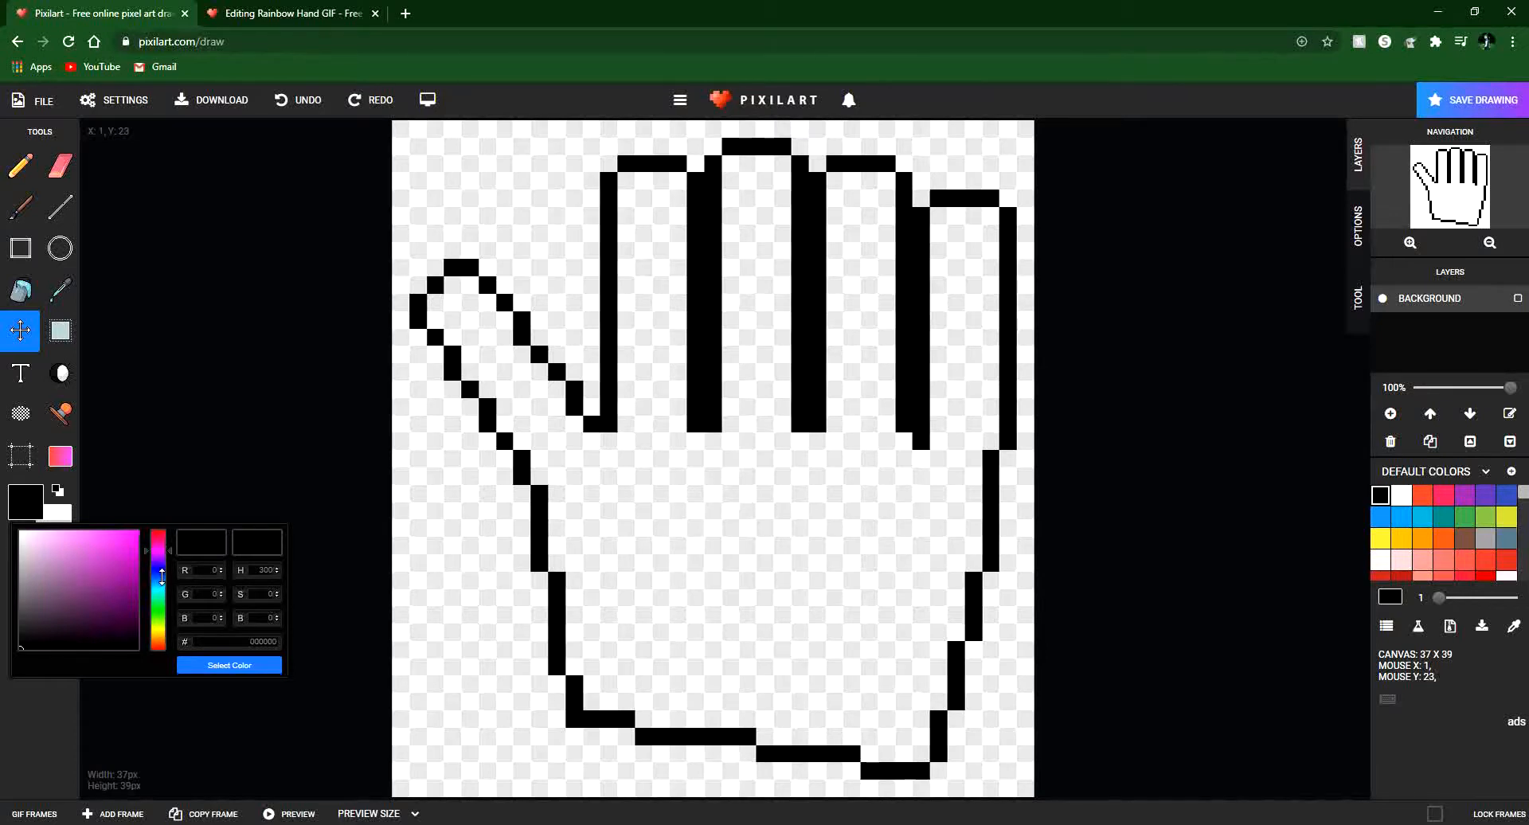
left_click(285, 8)
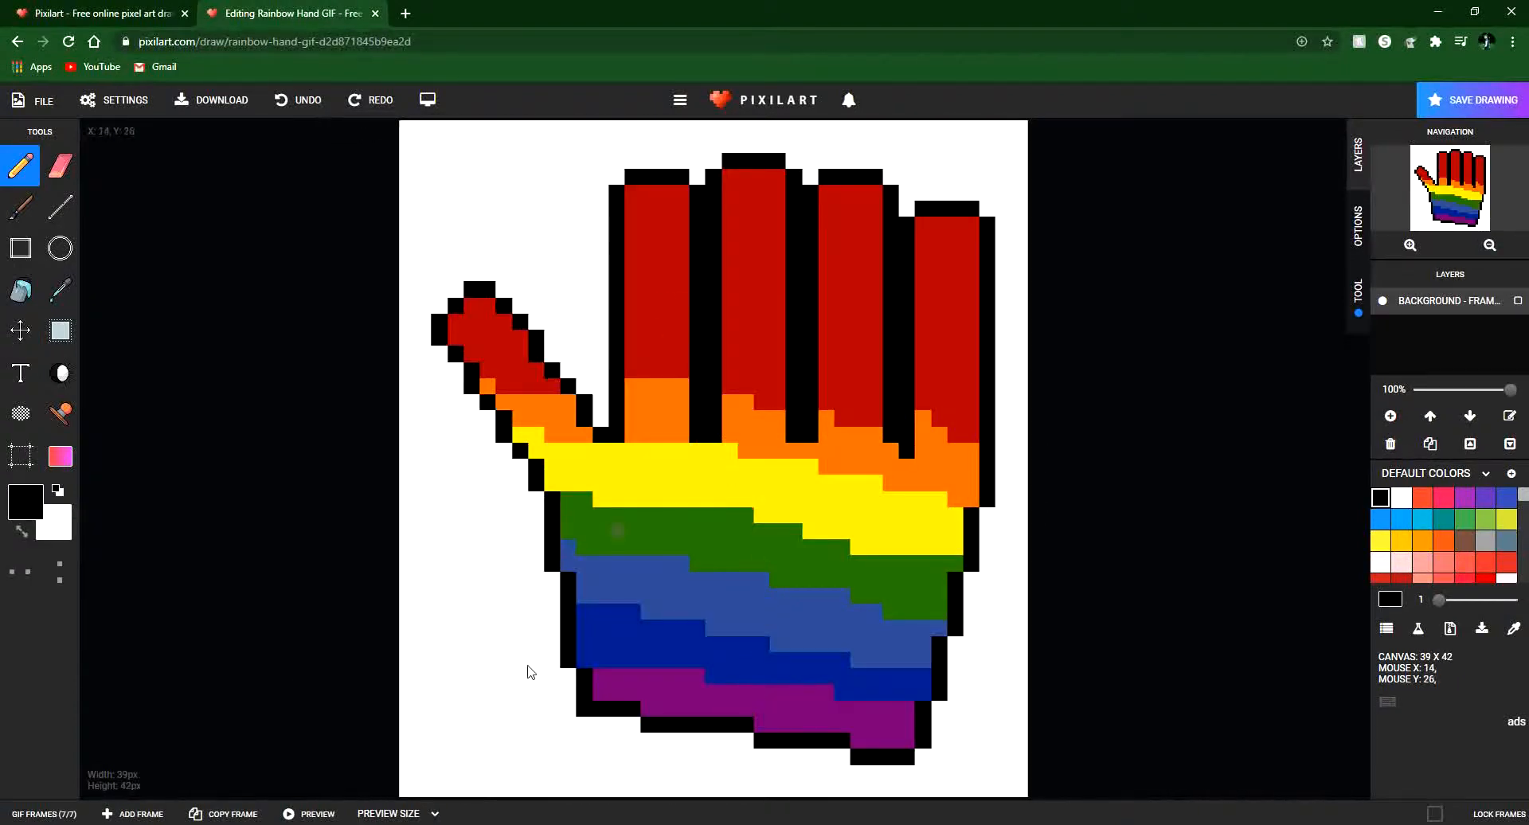
left_click(311, 813)
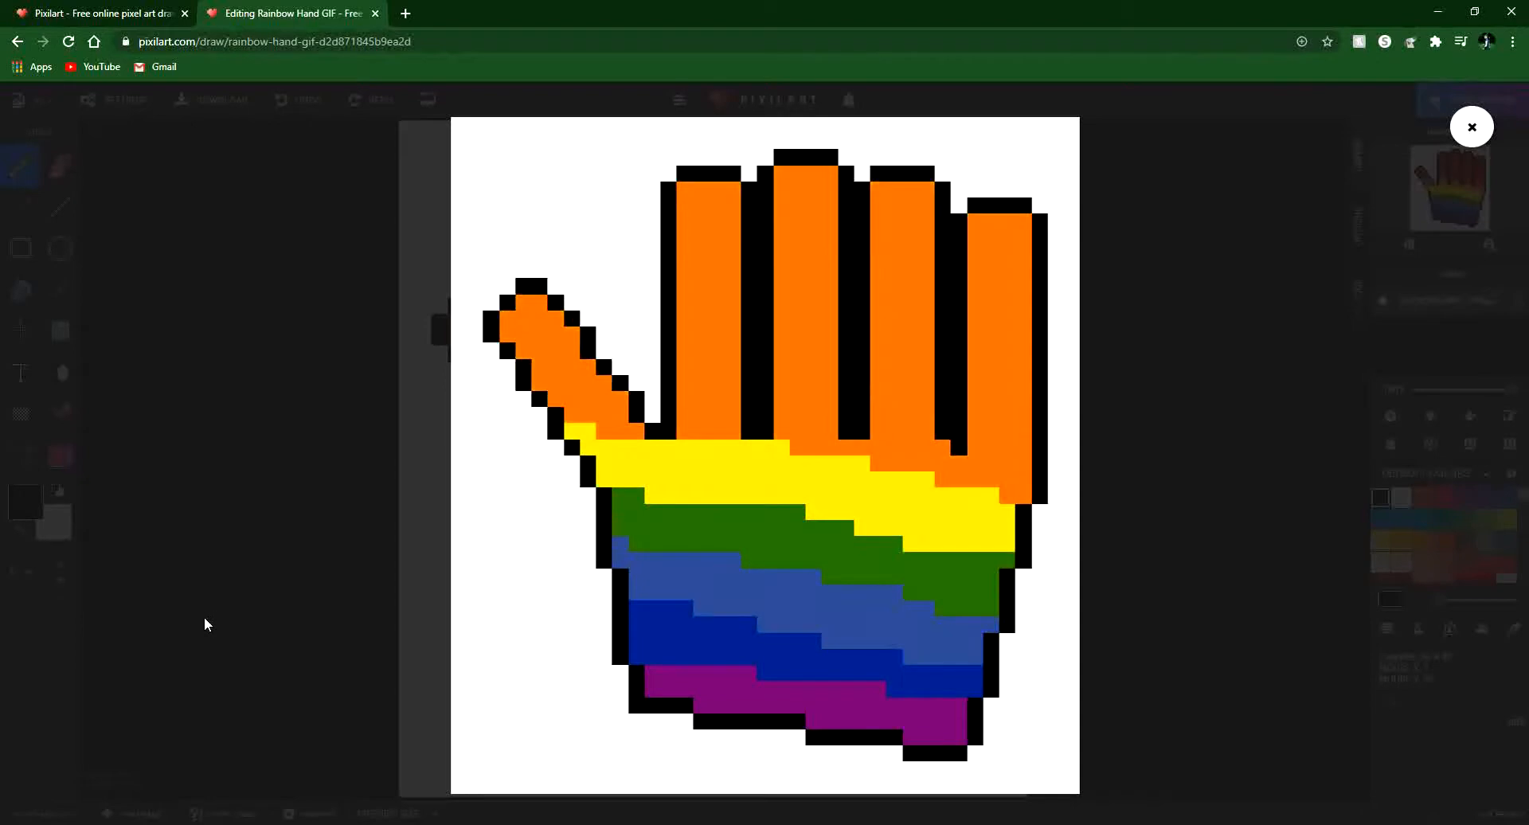
left_click(204, 617)
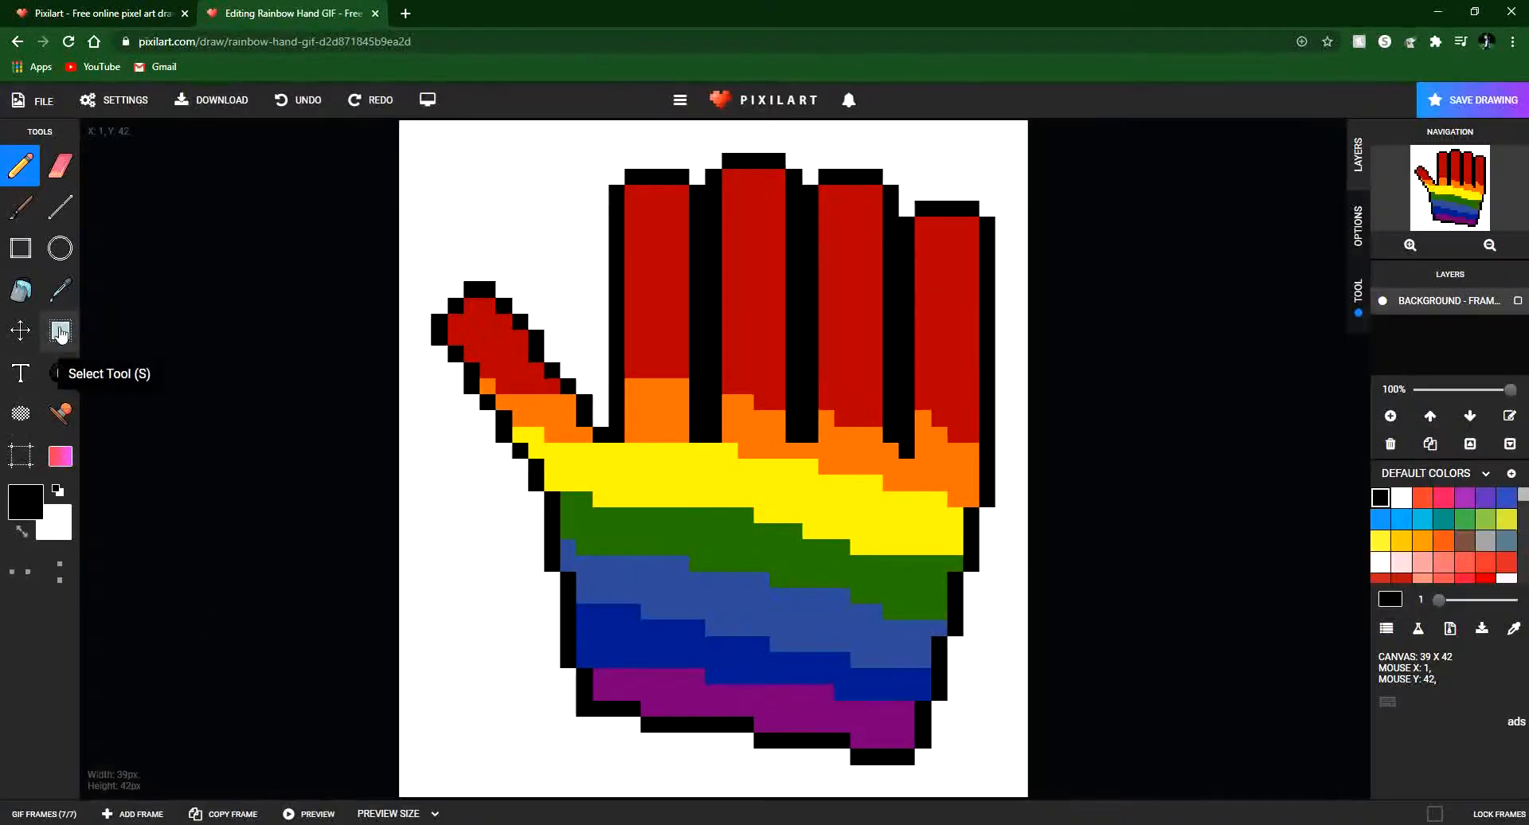
Sample the purple at the Rainbow Hand's wrist and set it (7a0576) as the outline drawing's primary colour.
left_click(60, 289)
left_click(614, 701)
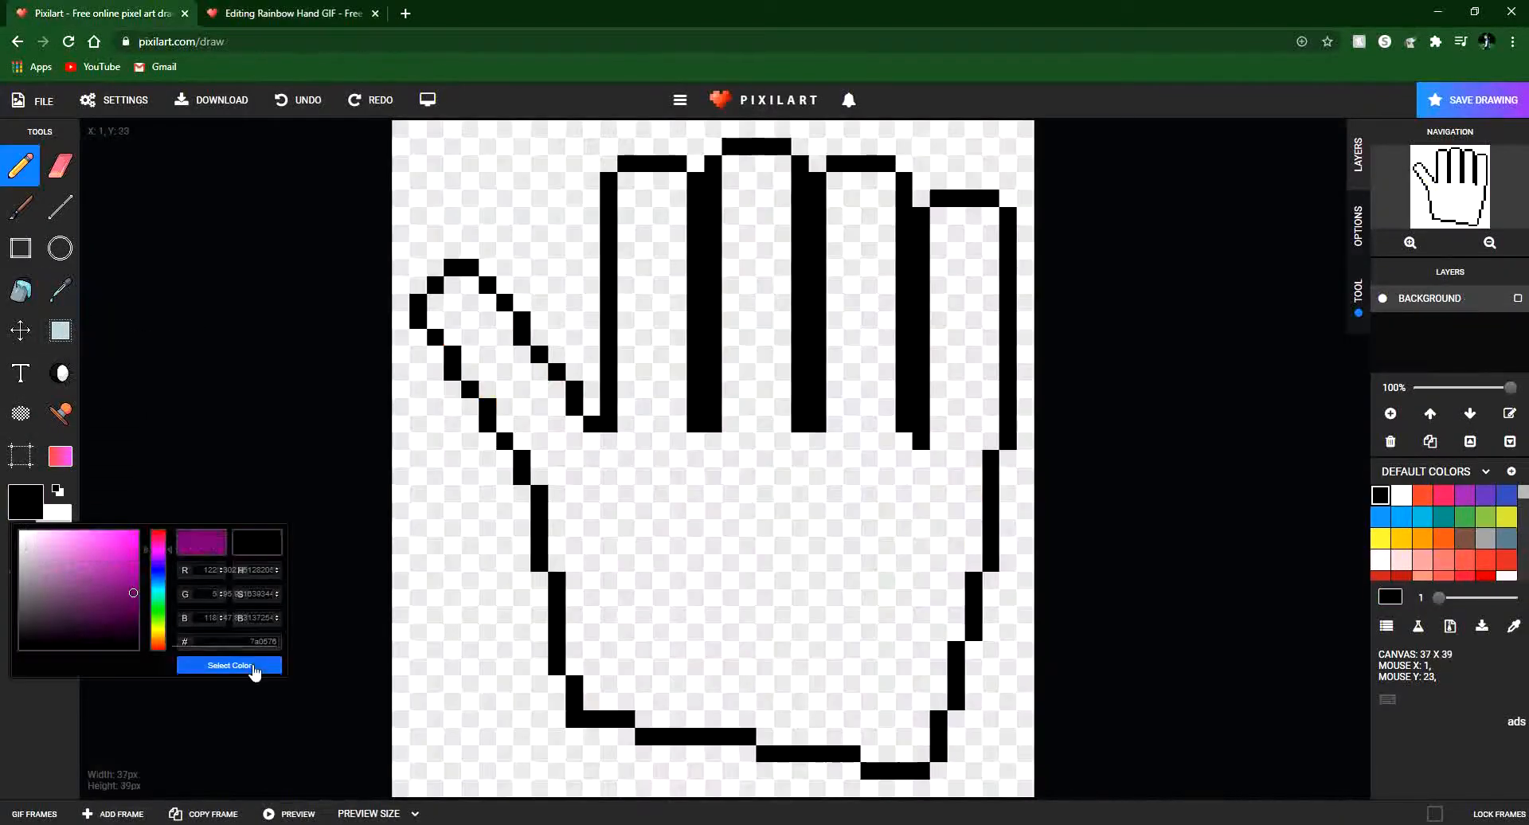
left_click(251, 666)
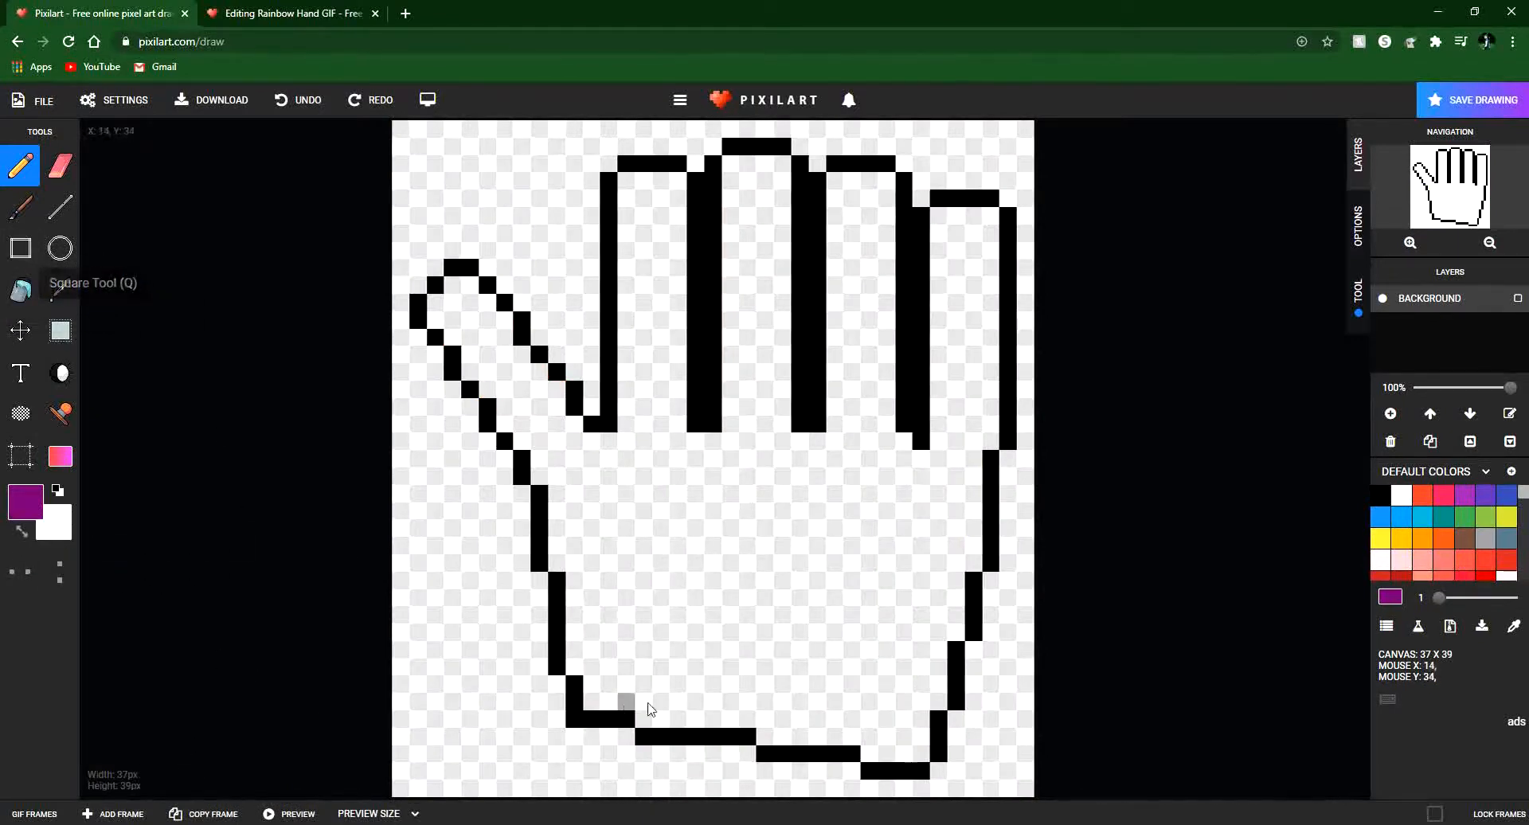
Fill the inside of the hand outline with purple and return to the Pencil tool.
left_click(21, 290)
left_click(761, 540)
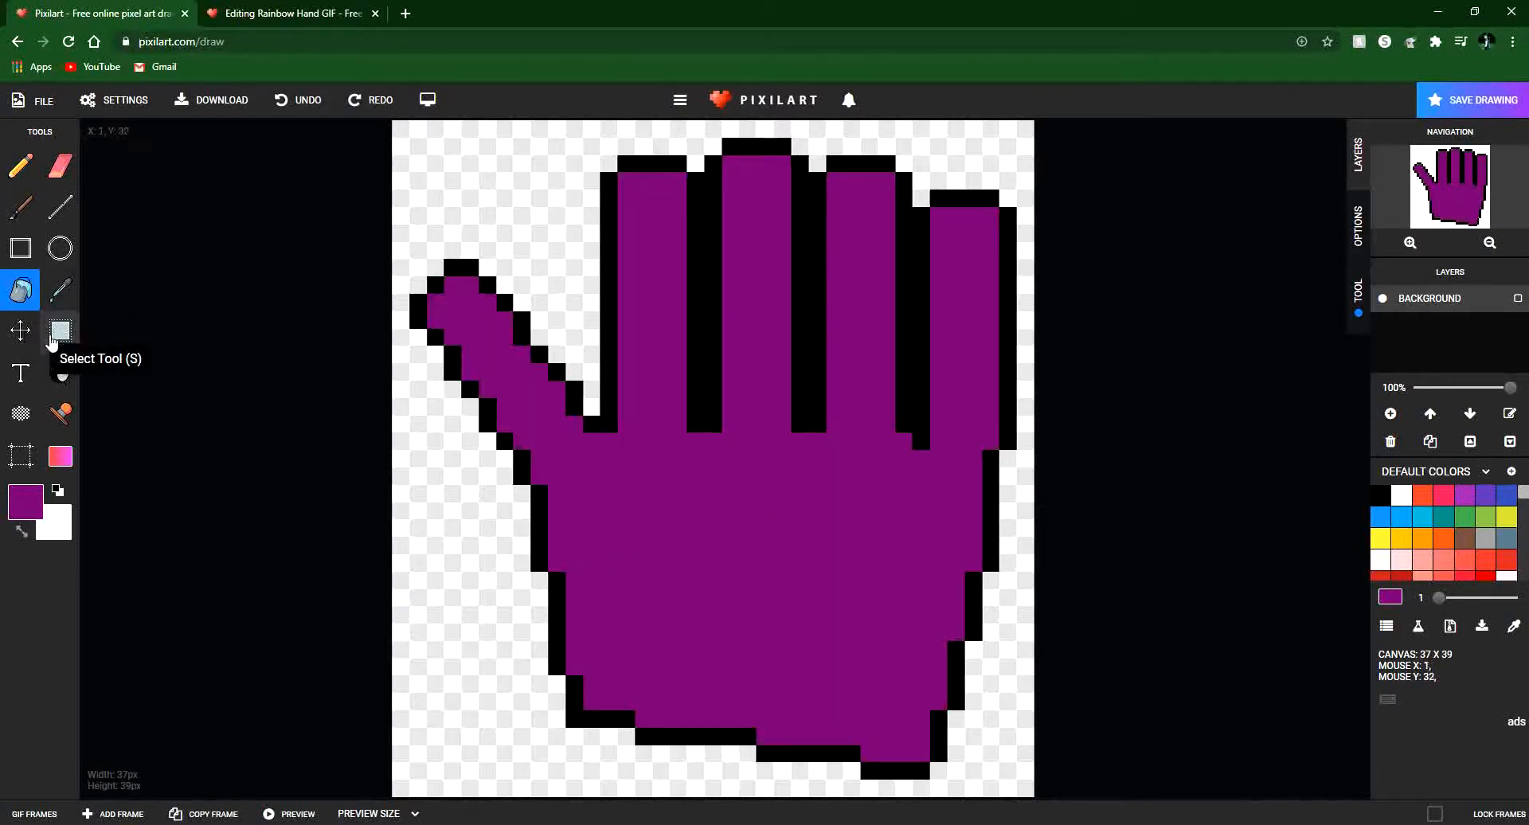
left_click(18, 165)
Sample the dark blue stripe of the Rainbow Hand GIF and set it as the purple hand drawing's primary colour.
left_click(267, 14)
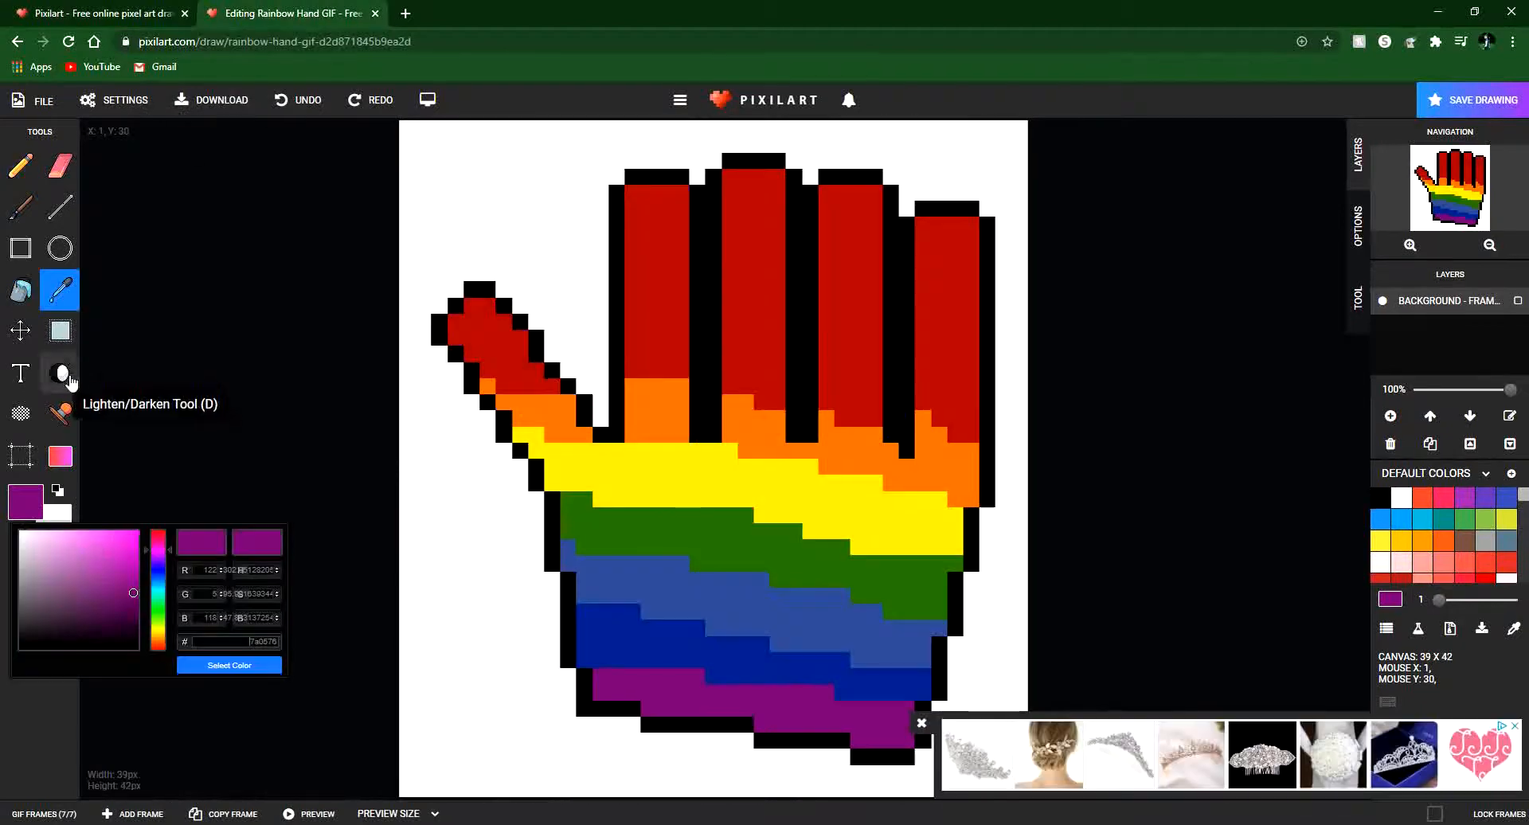
left_click(614, 637)
left_click(26, 502)
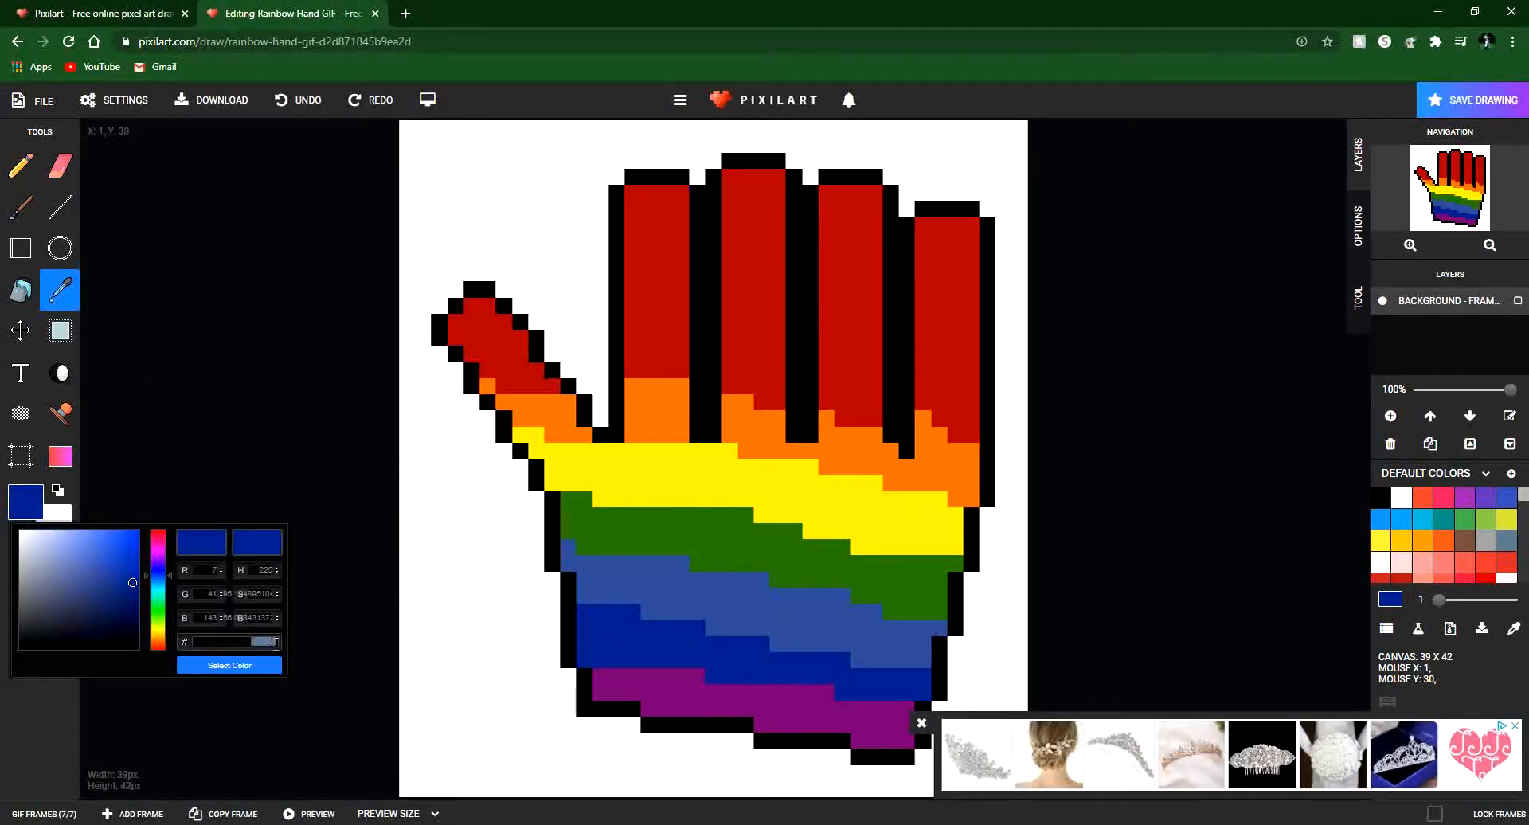
left_click(113, 7)
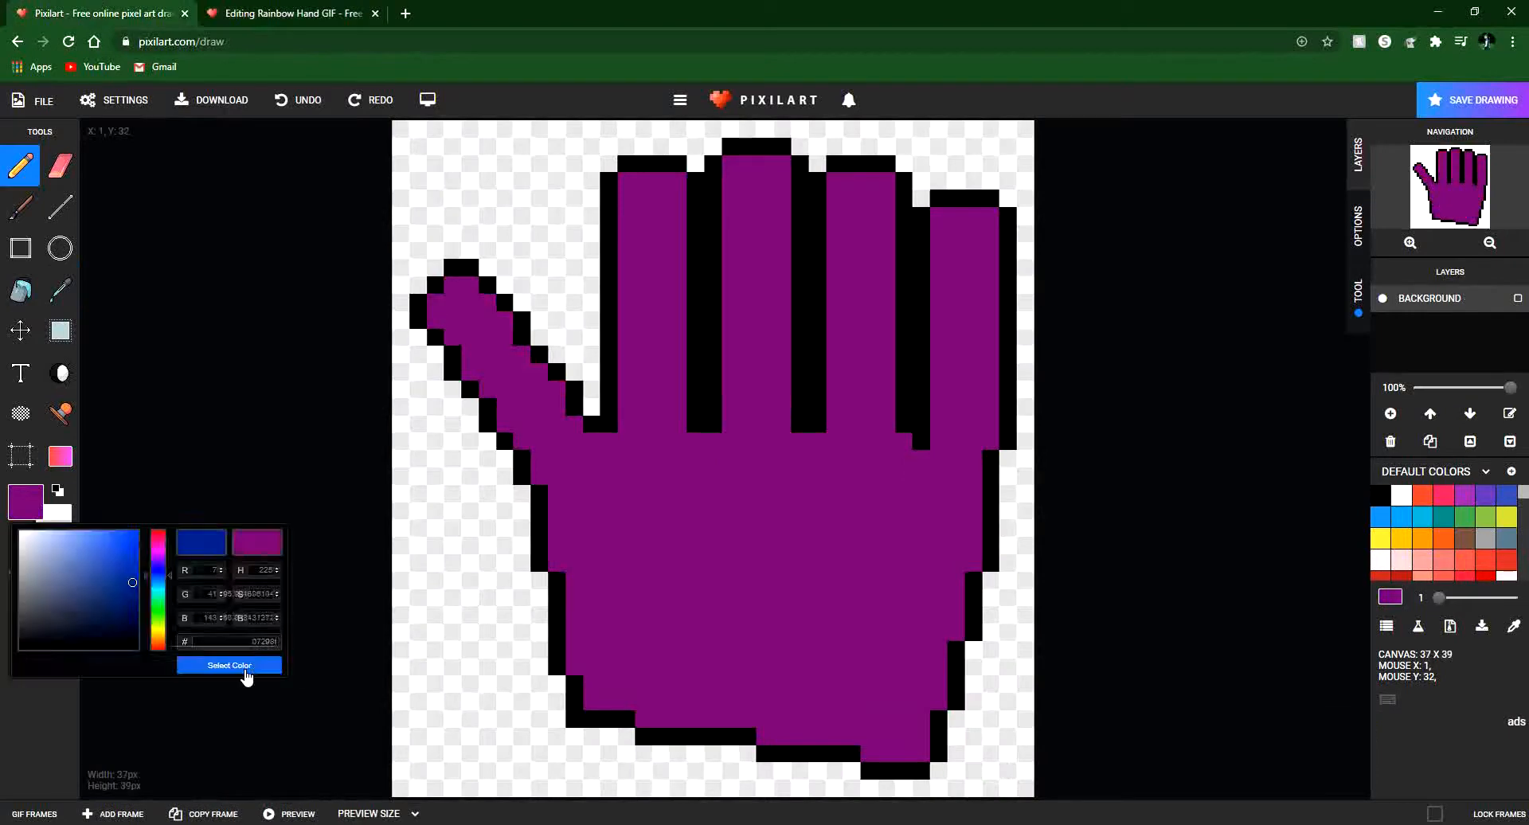
left_click(244, 670)
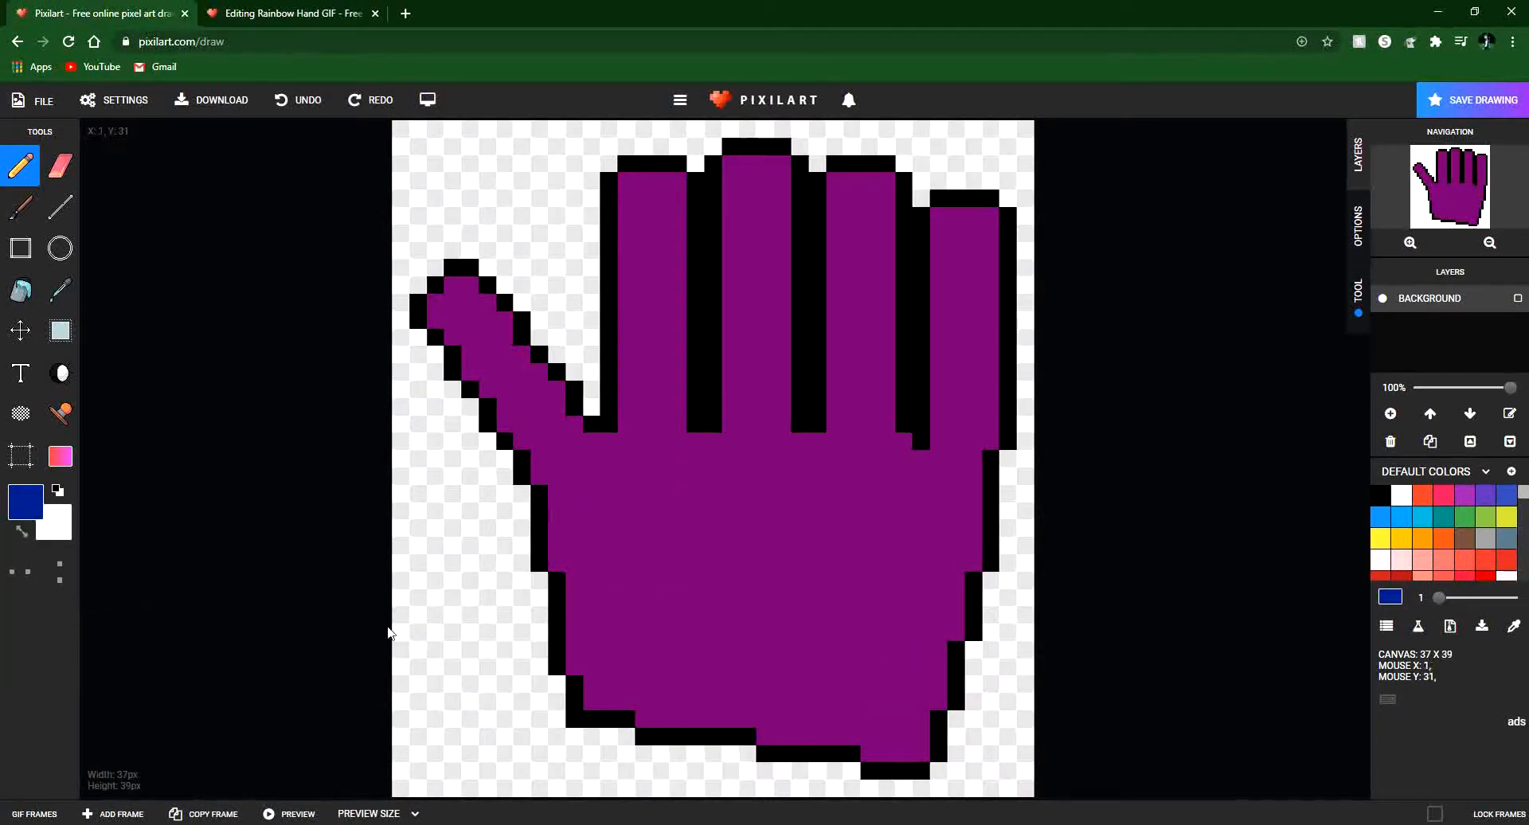
Preview the purple hand drawing and look at its GIF frame strip.
left_click(290, 812)
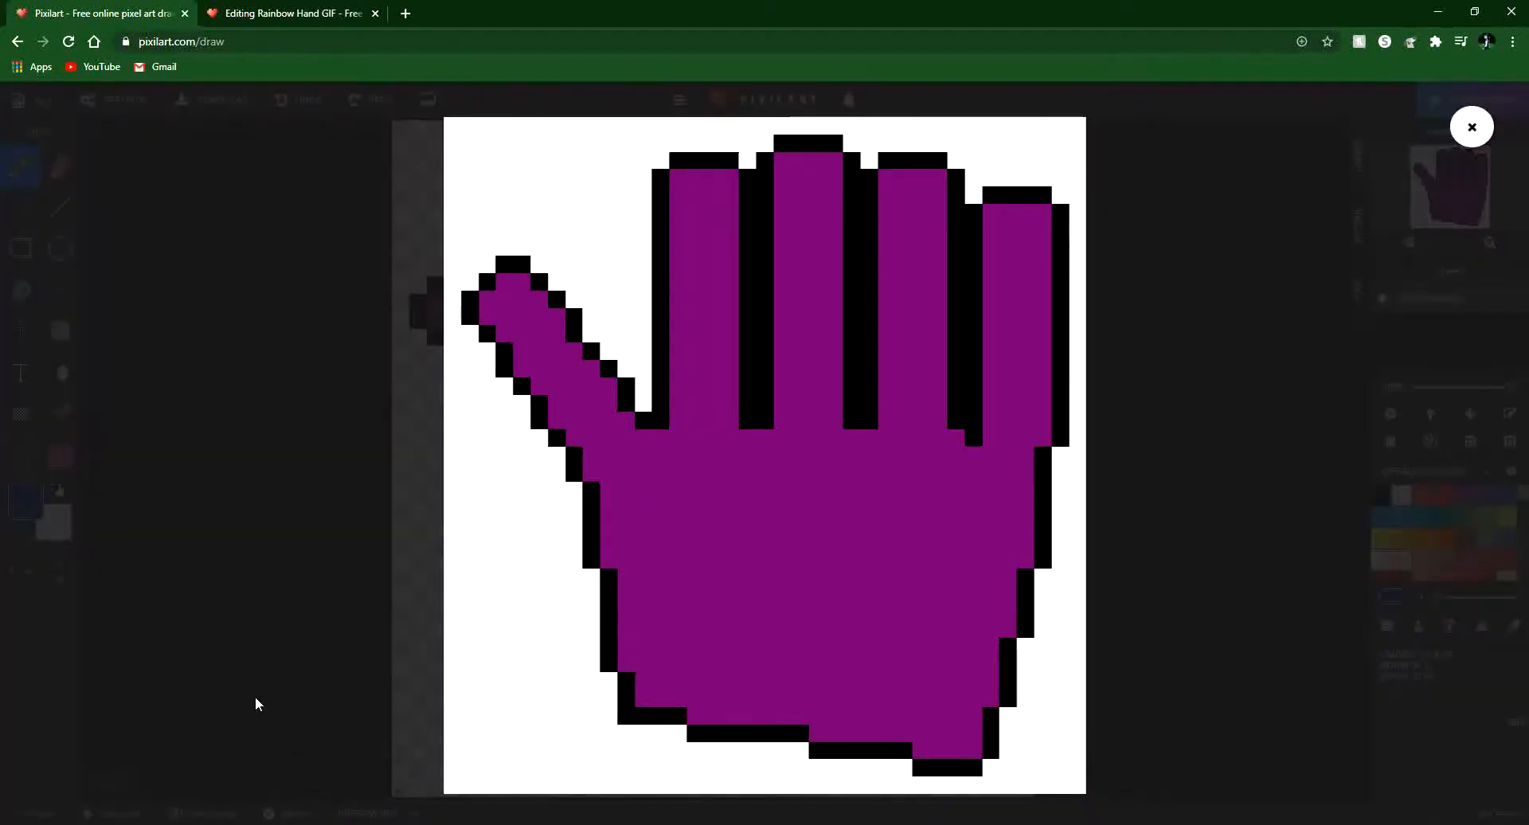
left_click(255, 694)
left_click(34, 814)
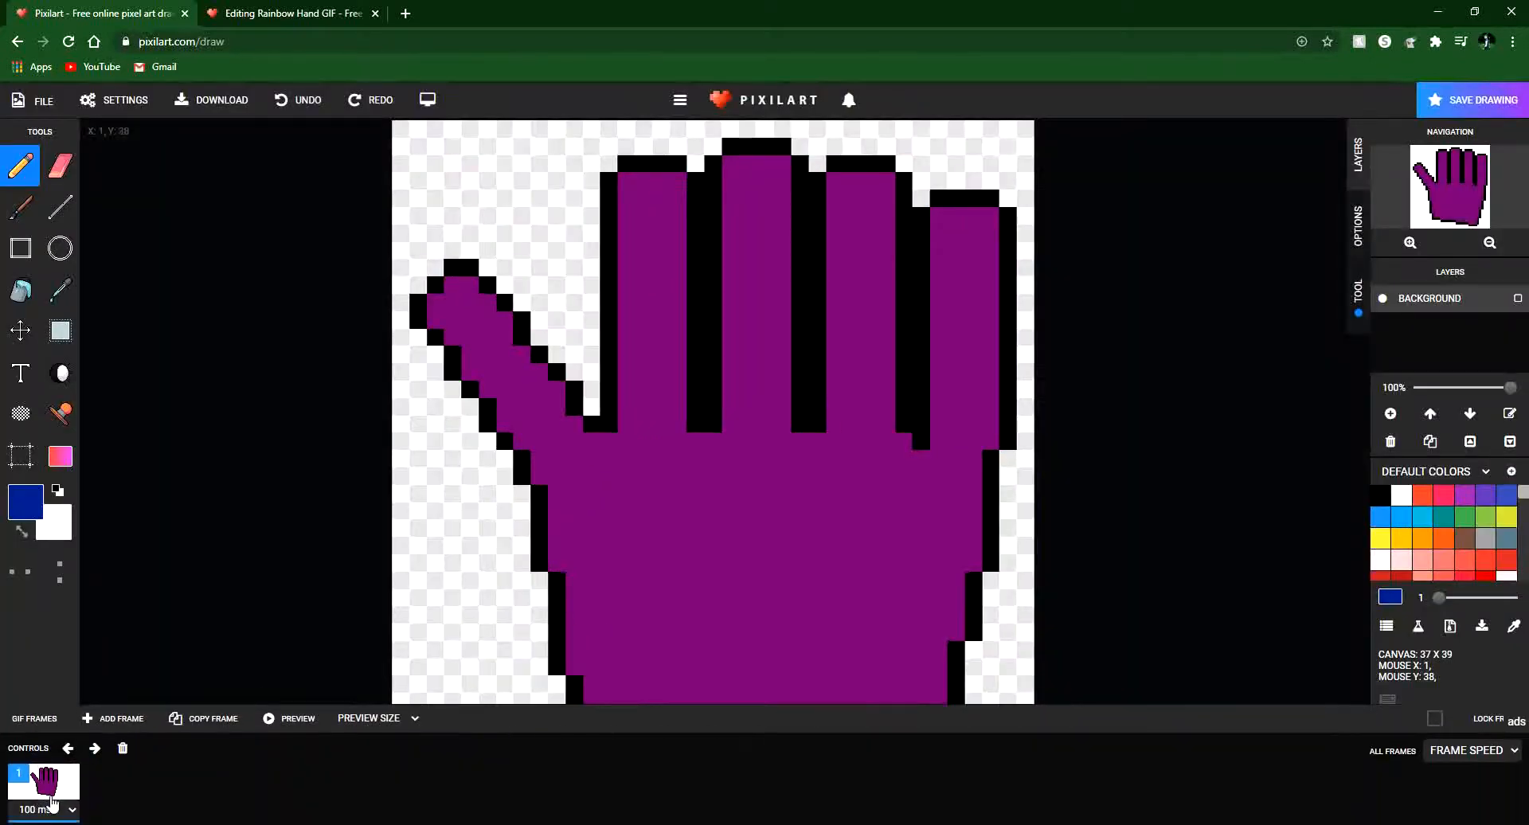
left_click(34, 718)
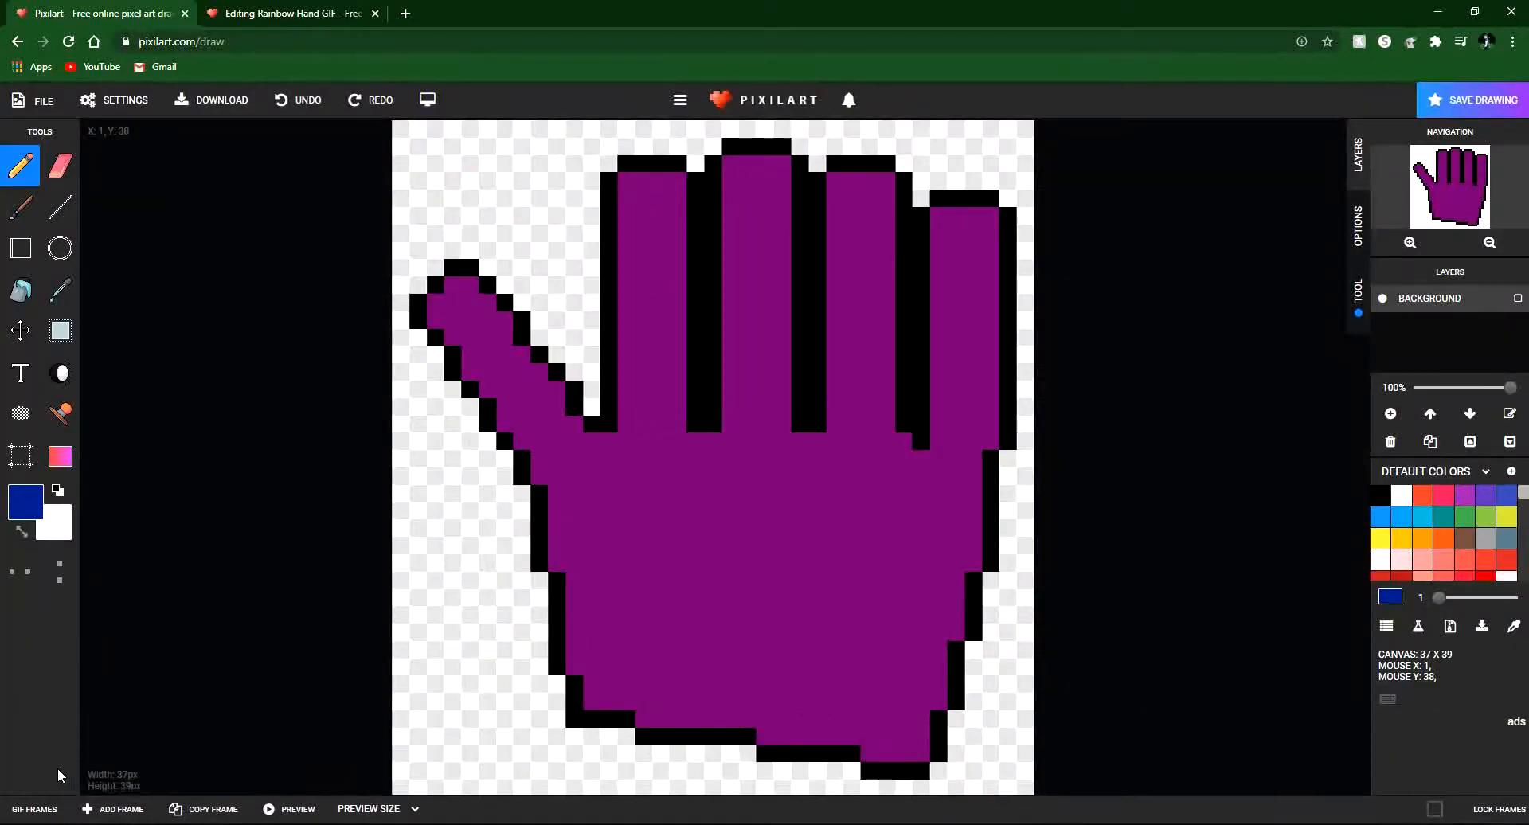
Duplicate the purple hand's GIF frame and view the duration choices for the copy.
left_click(46, 815)
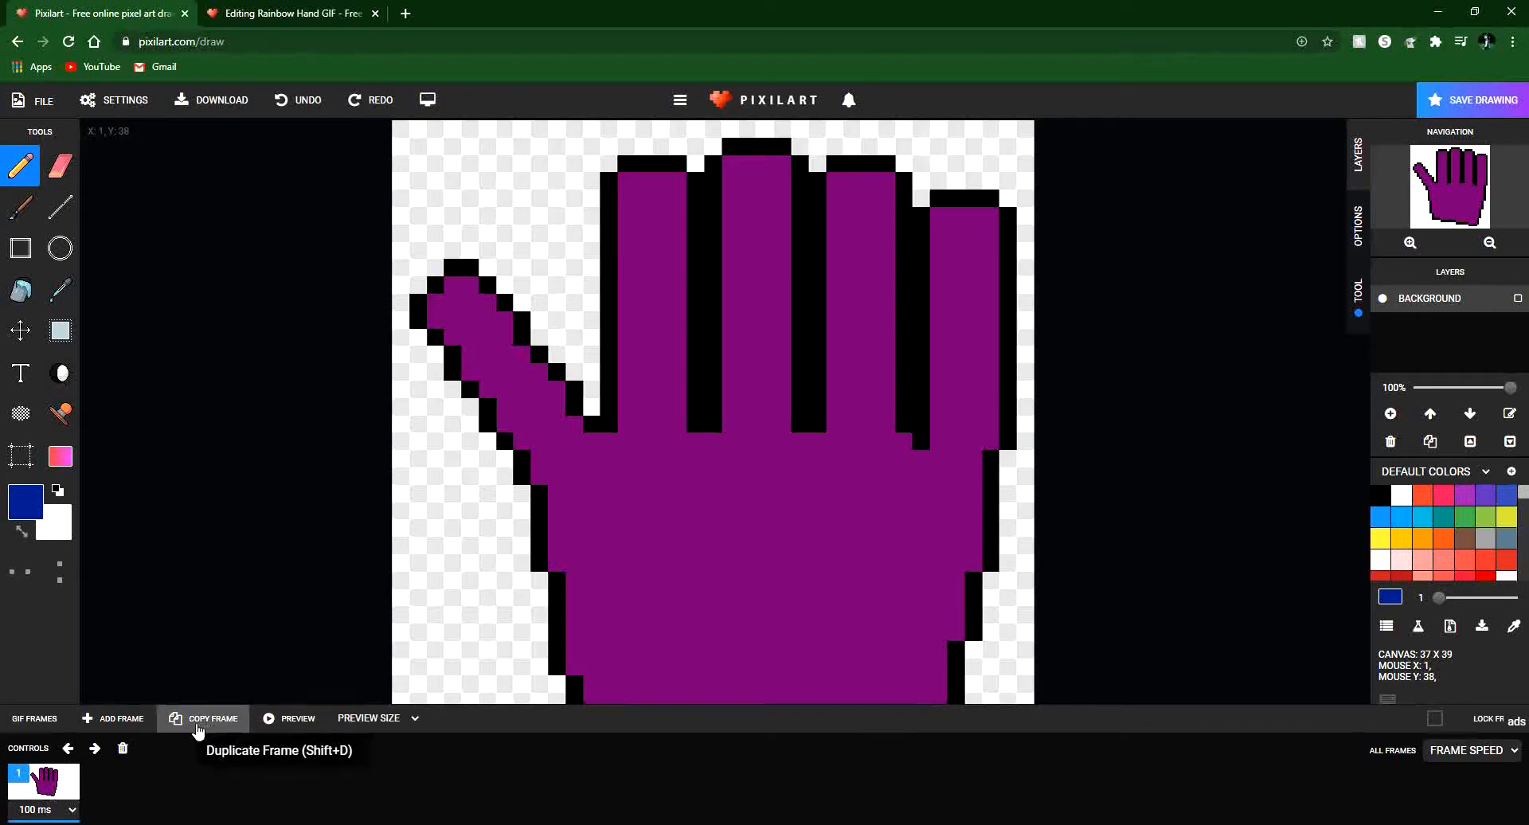
left_click(208, 721)
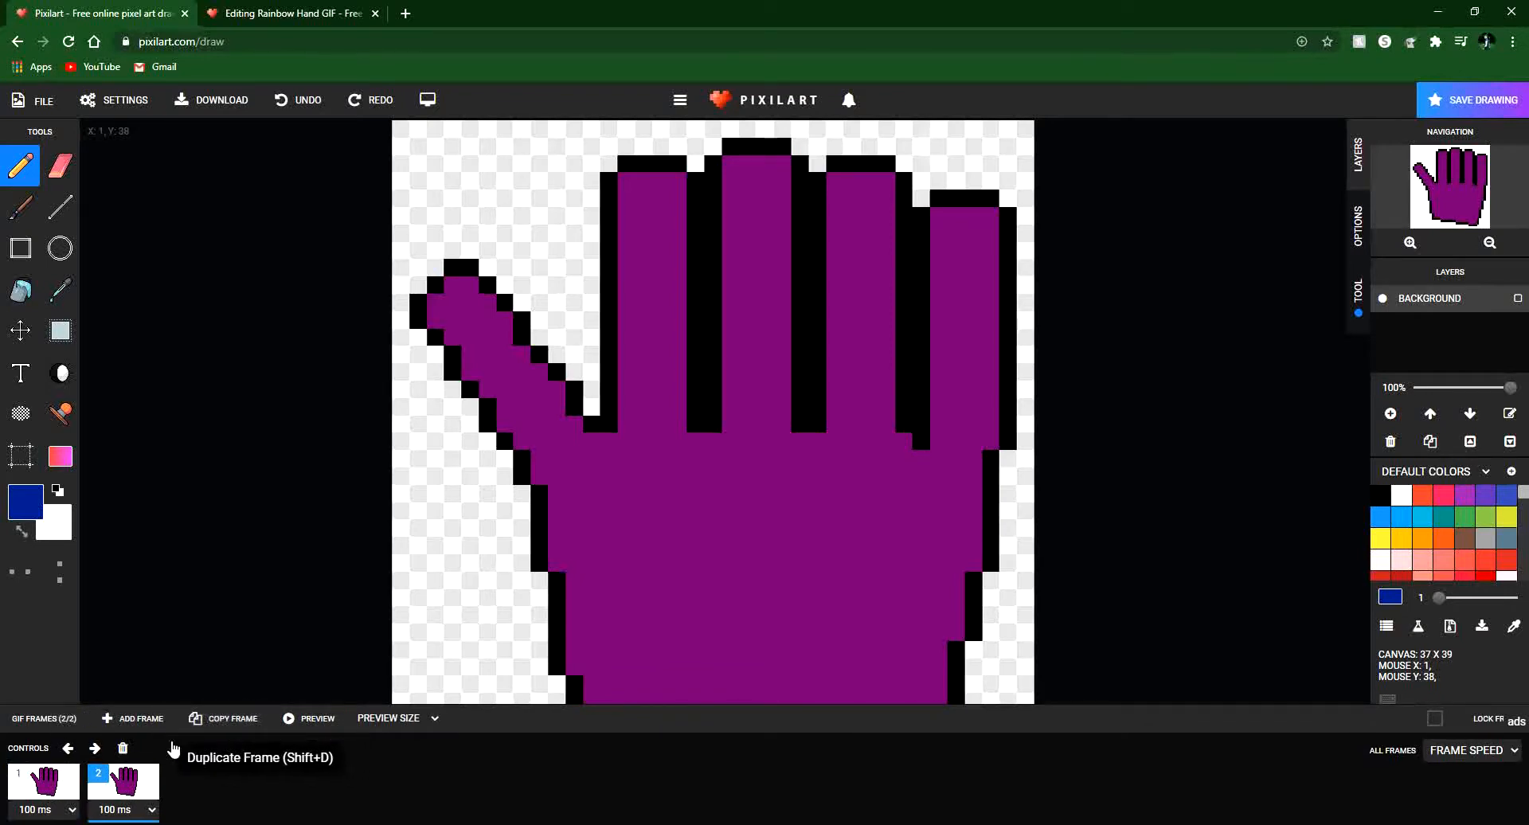
left_click(64, 810)
left_click(223, 800)
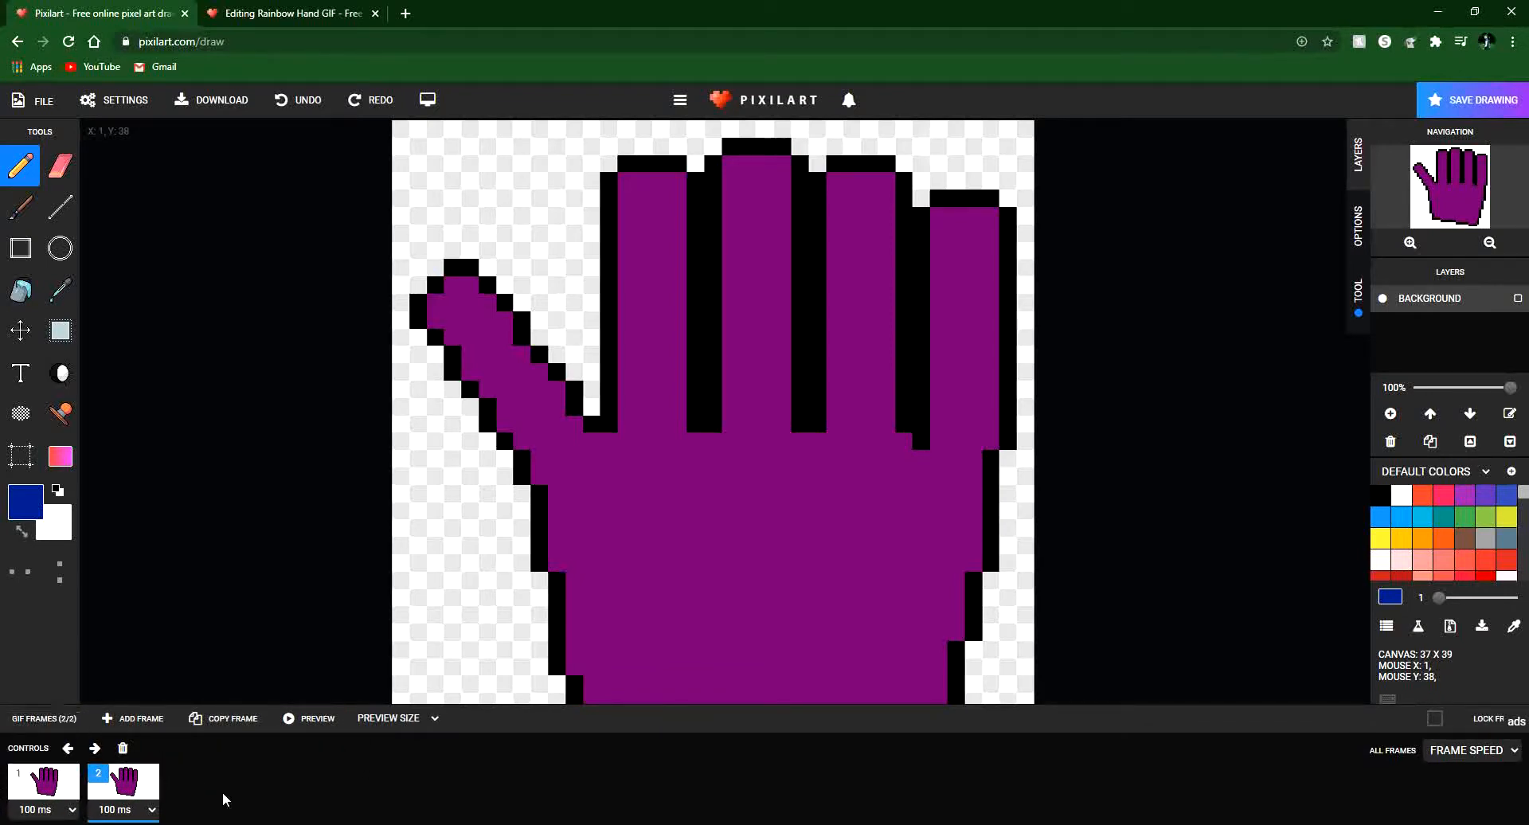
left_click(116, 810)
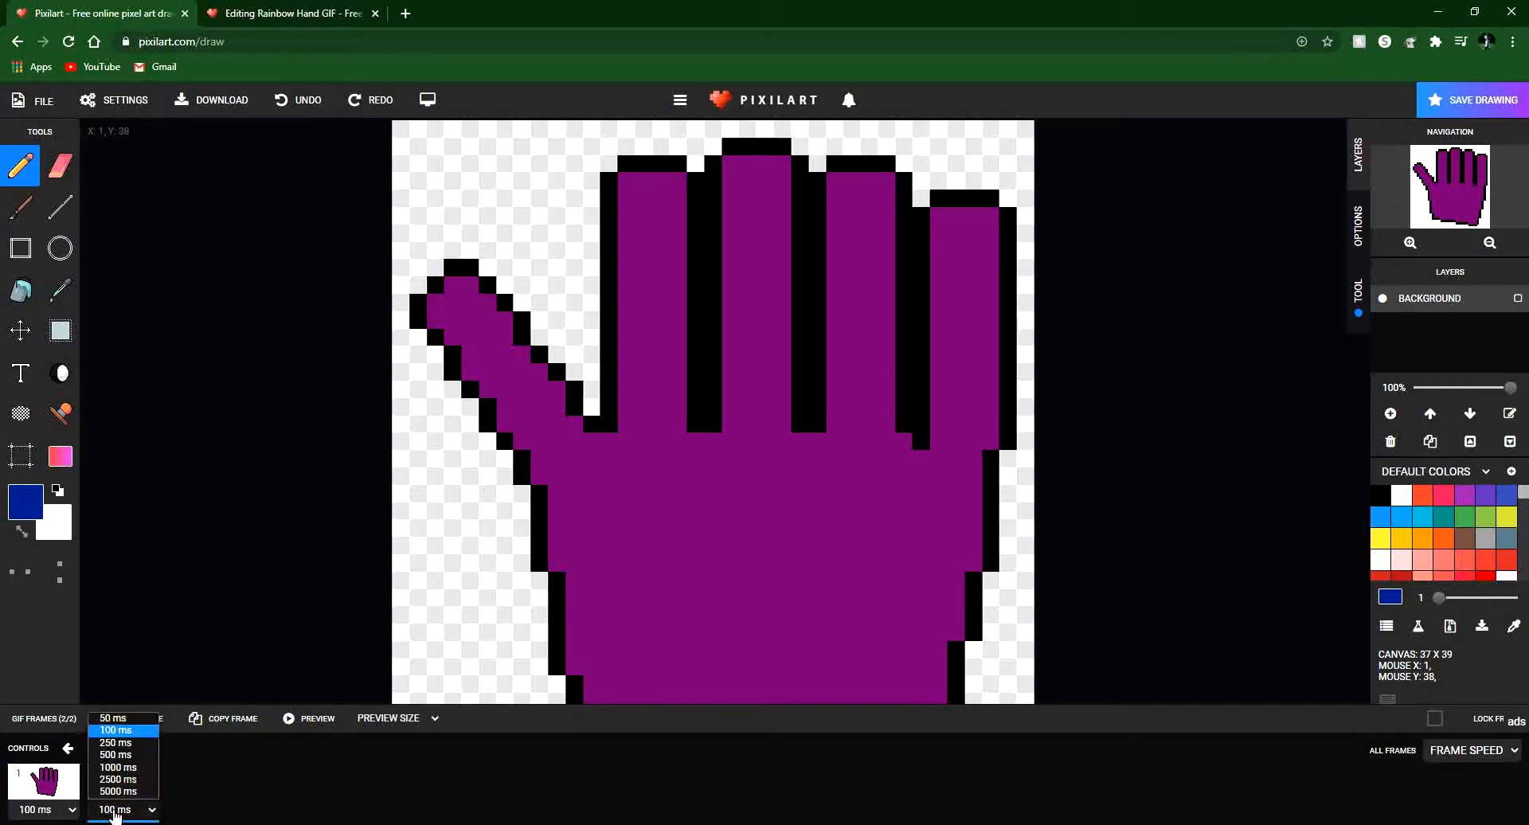
left_click(221, 818)
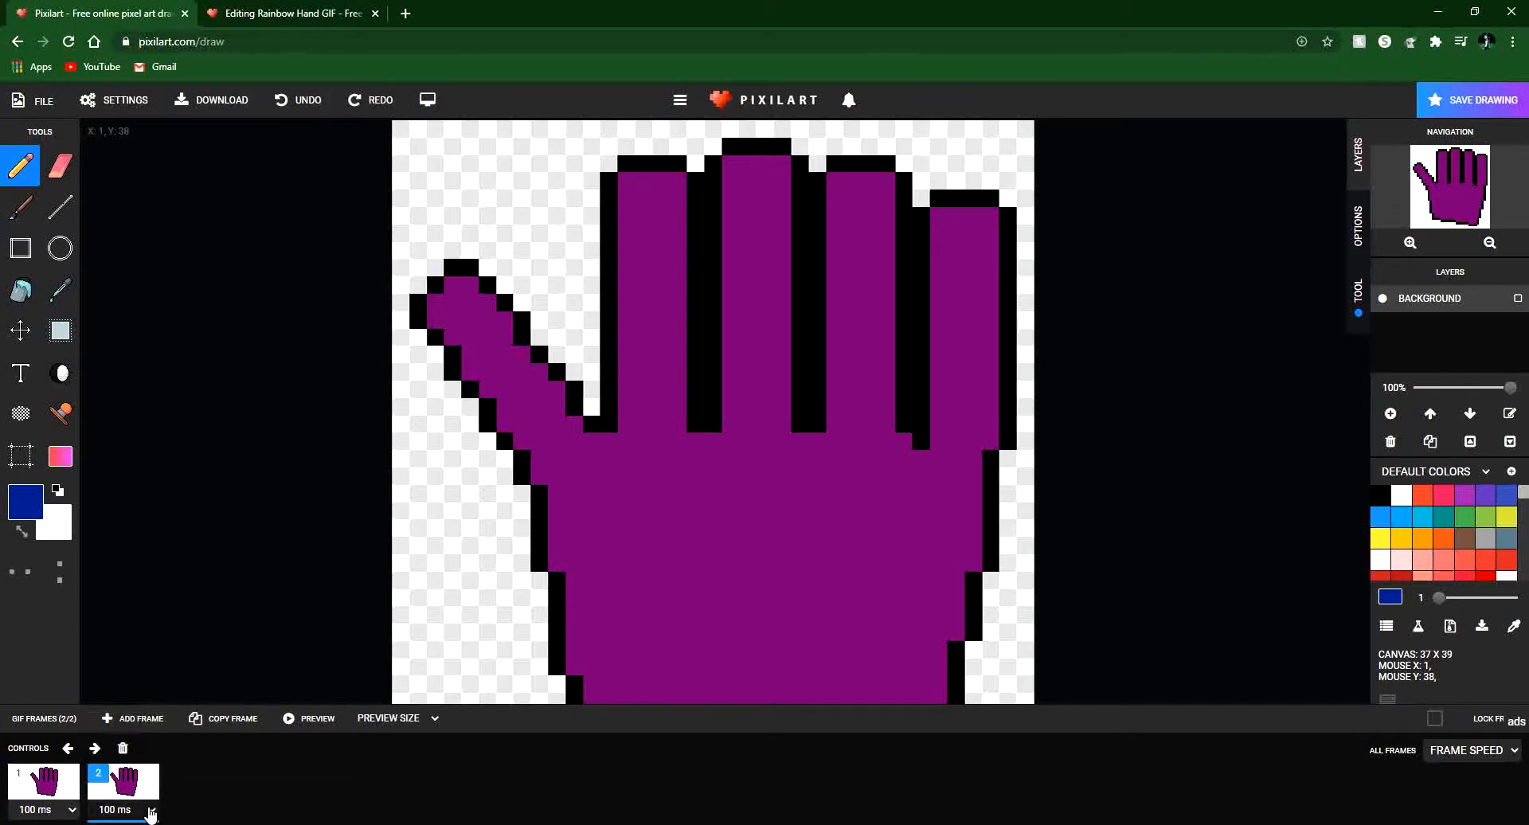
Set the duration of both GIF frames to 500 ms.
left_click(147, 811)
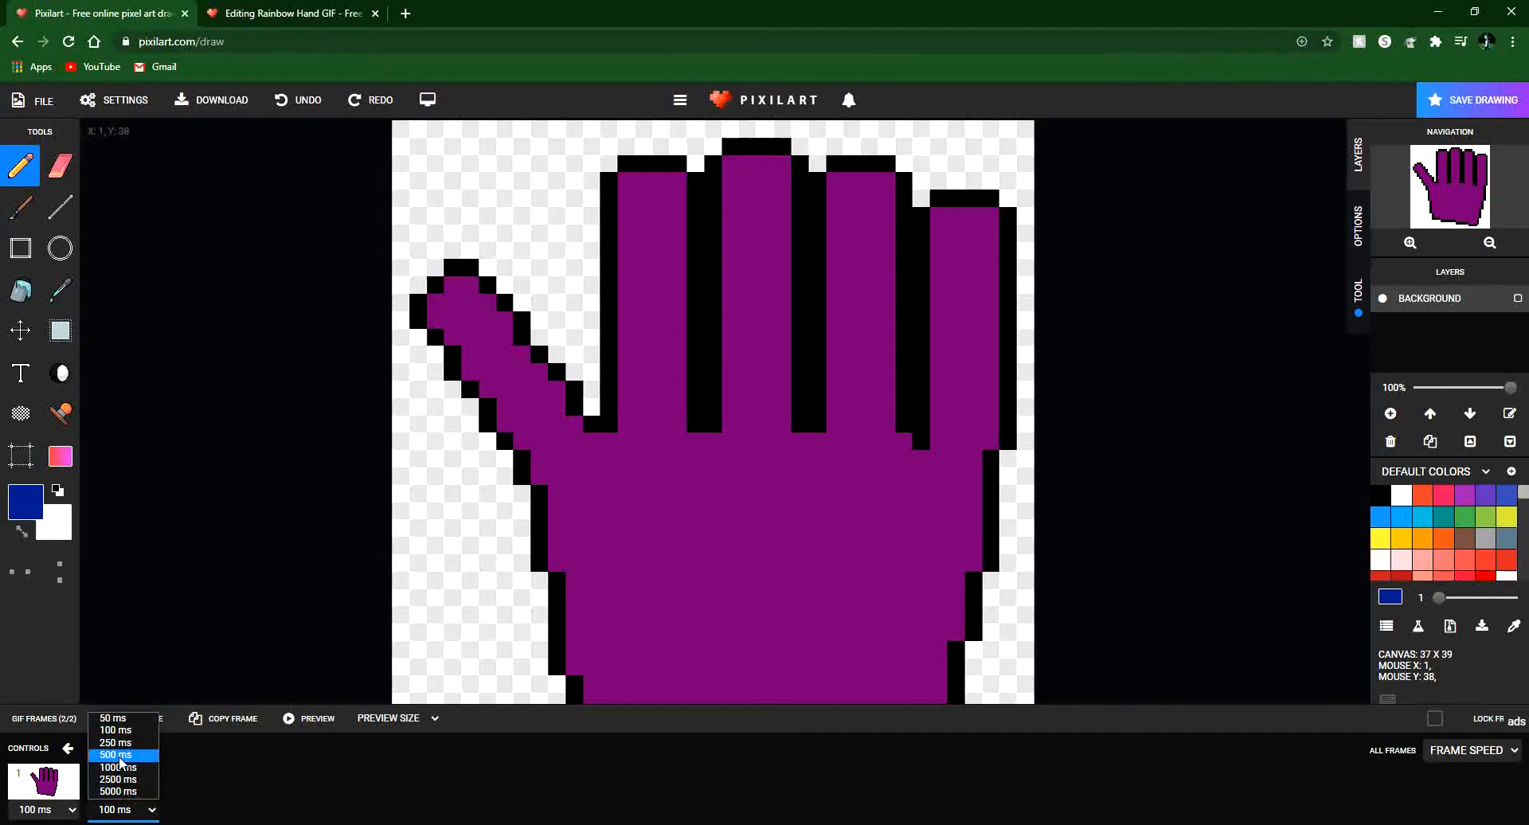
left_click(119, 762)
left_click(44, 810)
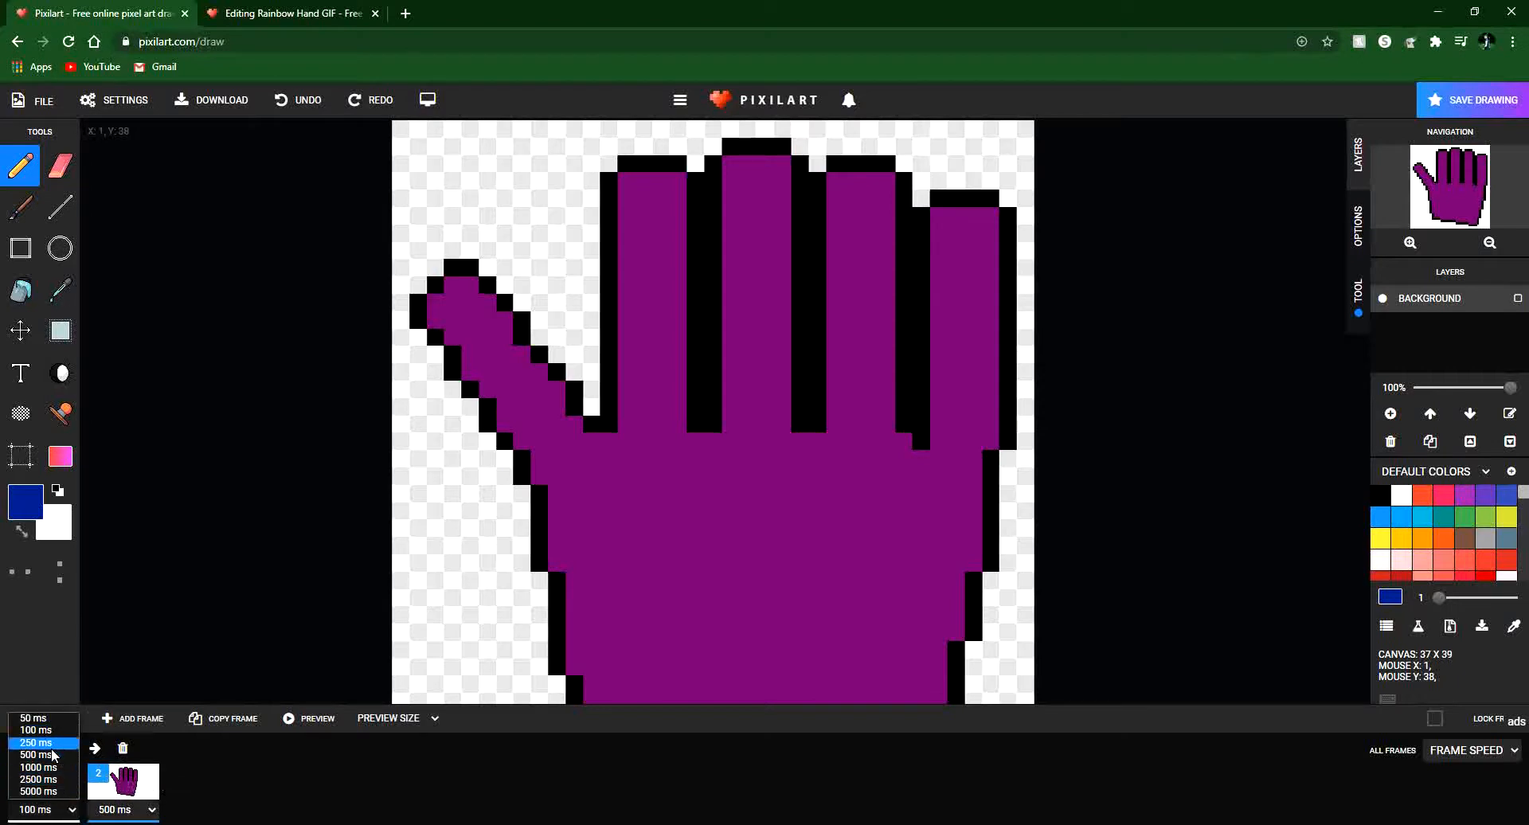
left_click(53, 755)
left_click(44, 810)
left_click(46, 755)
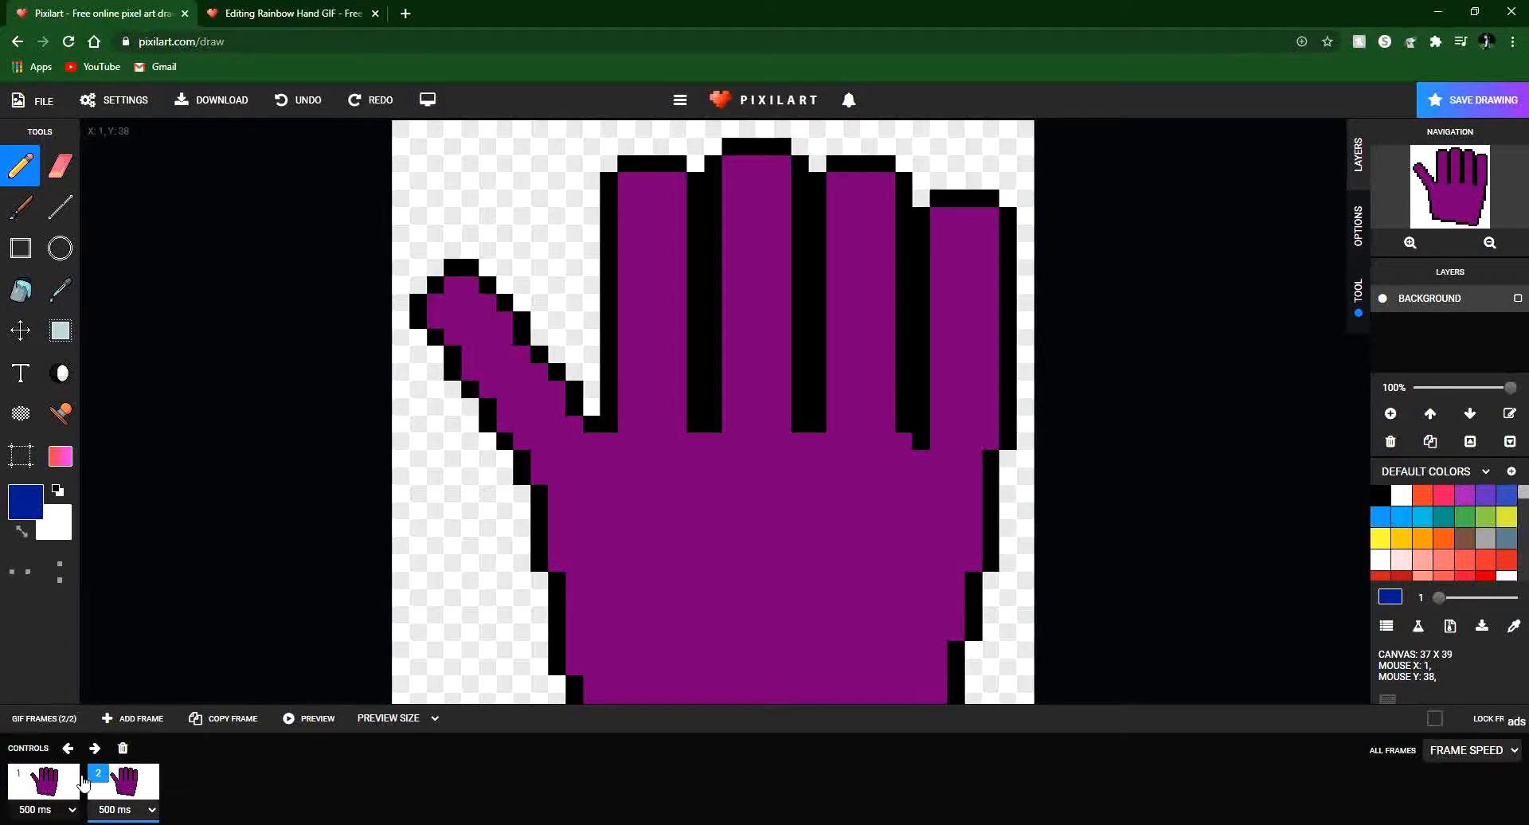
Set the duration of both GIF frames to 250 ms.
left_click(146, 810)
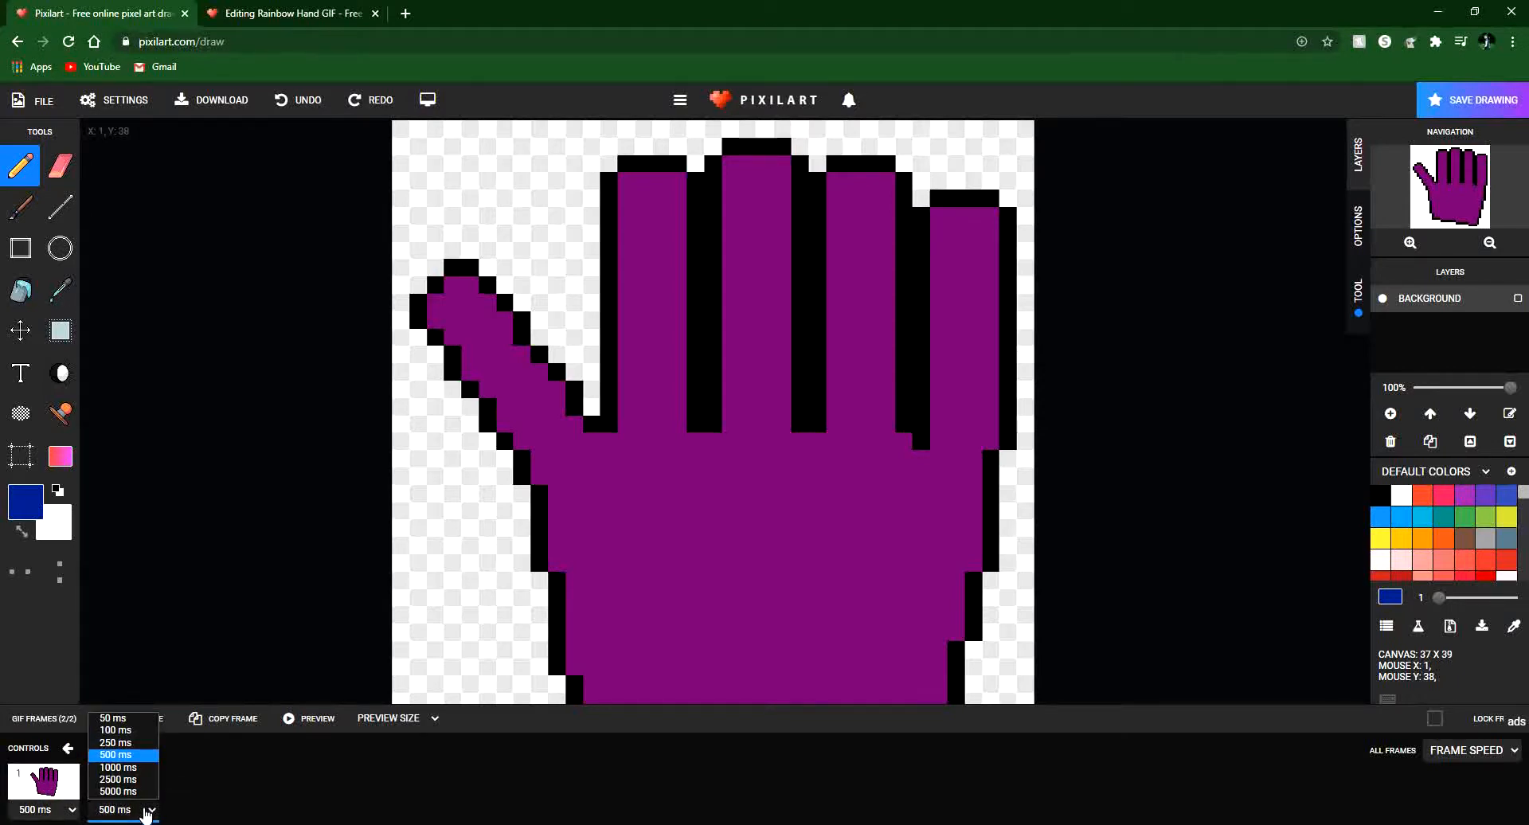
left_click(111, 743)
left_click(44, 810)
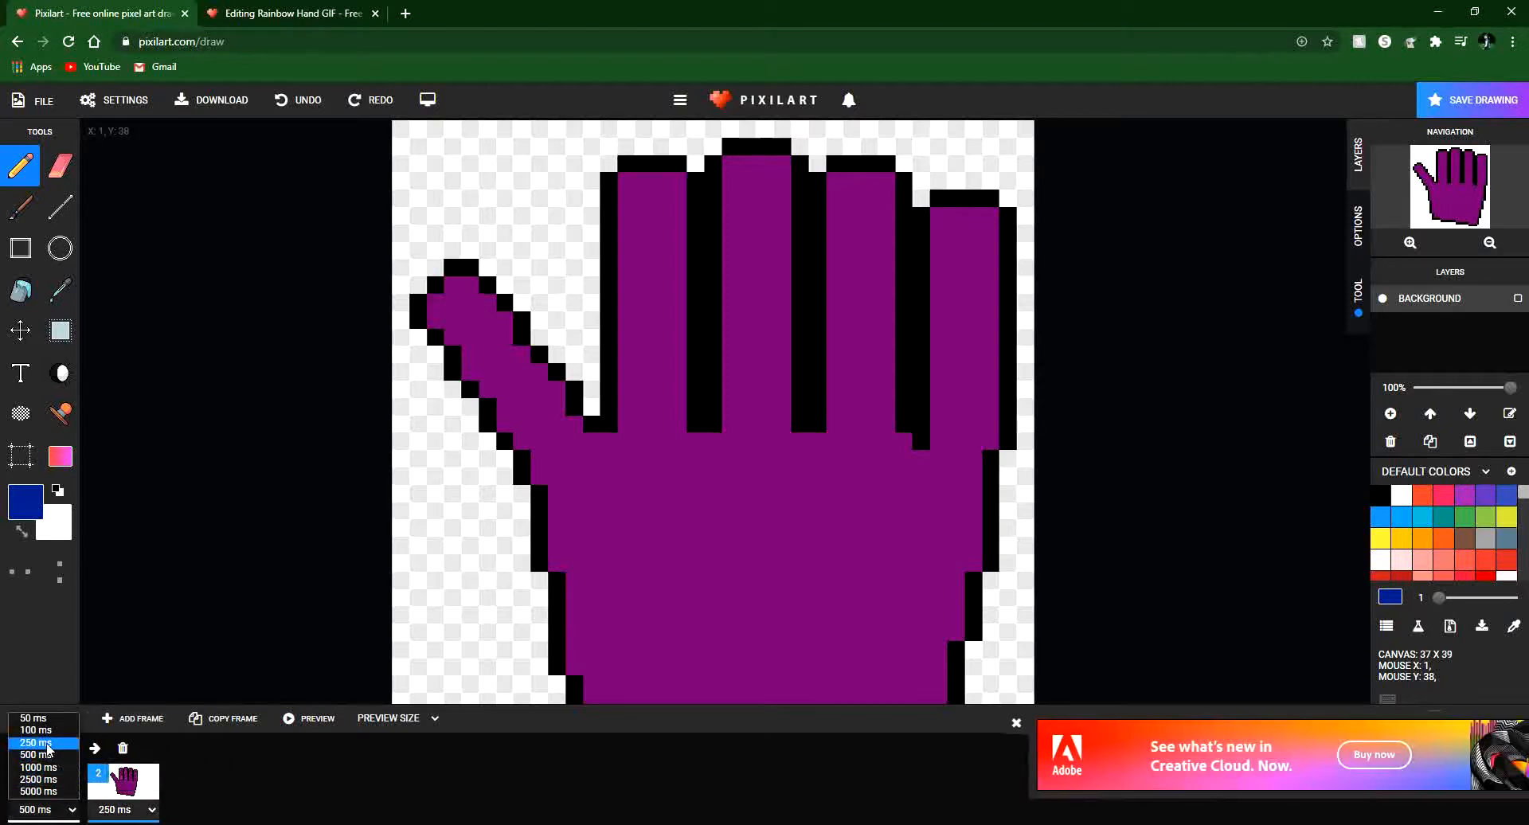
left_click(46, 744)
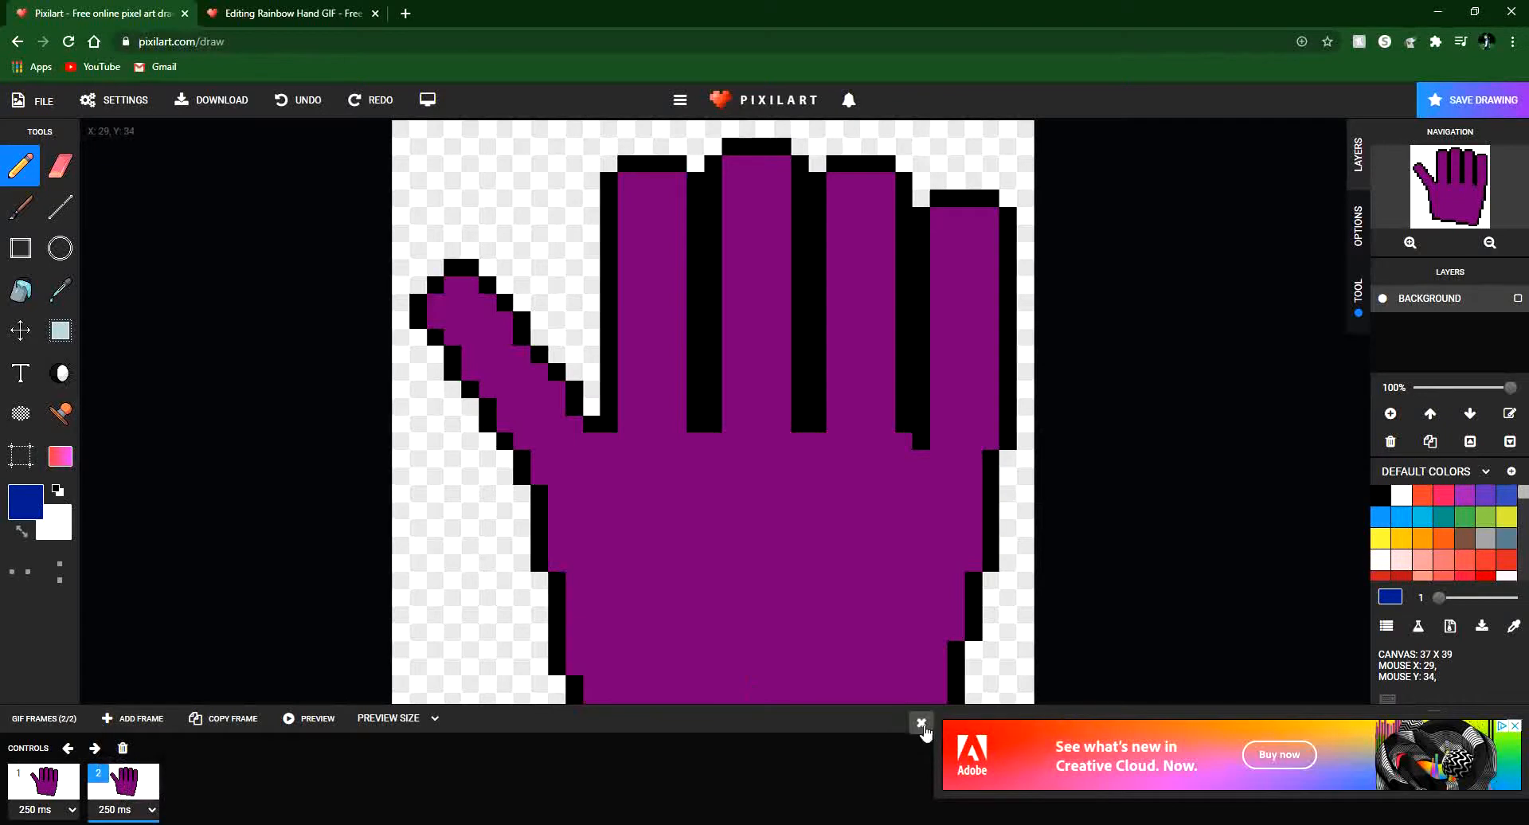
In the second frame, draw a stepped dark blue line across the lower palm and fill the hand above it dark blue.
left_click(921, 725)
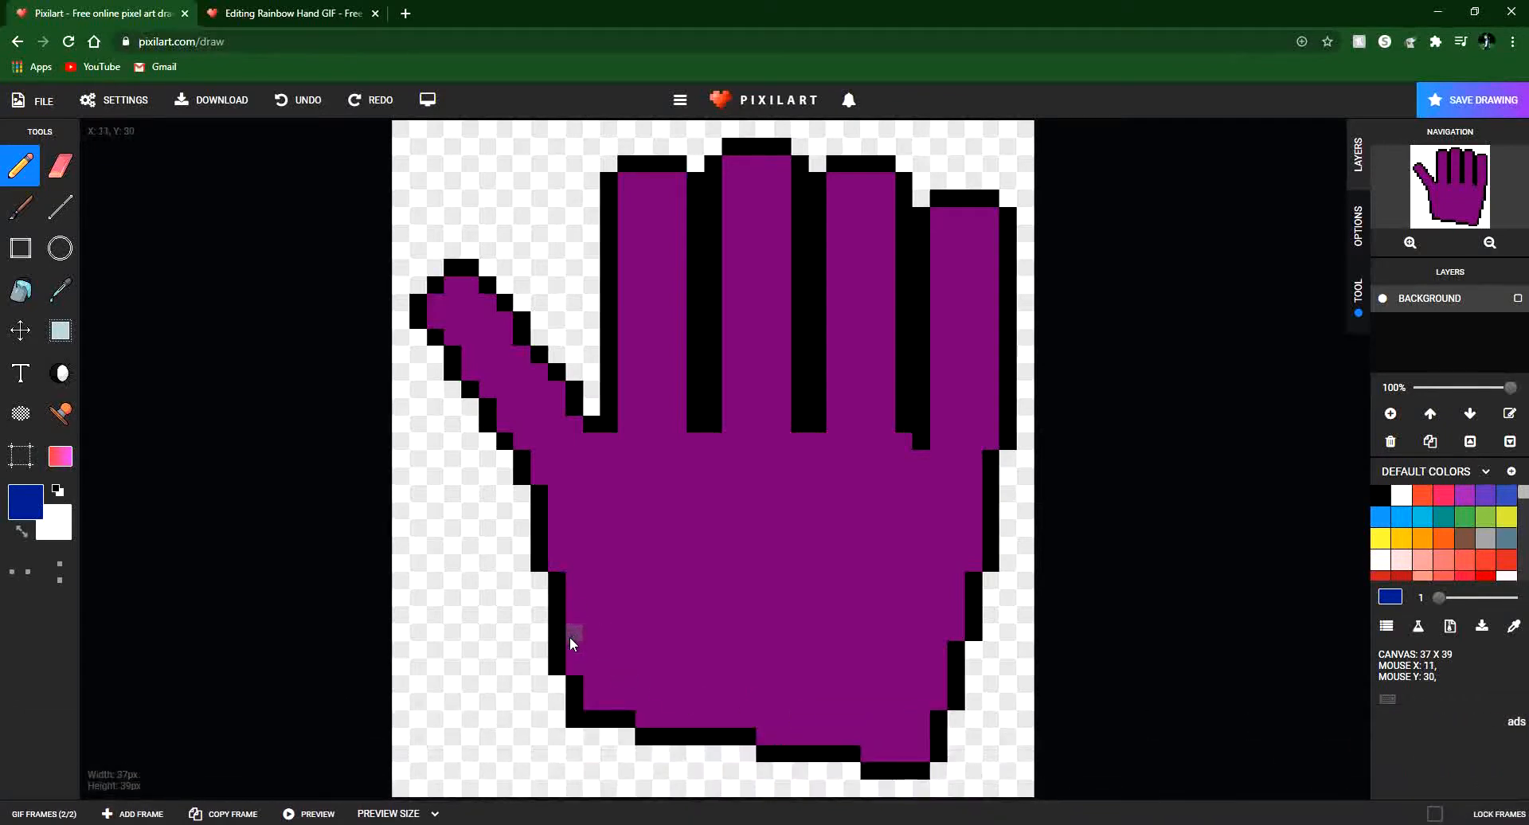
left_click(335, 8)
left_click(204, 8)
left_click_drag(574, 642, 900, 696)
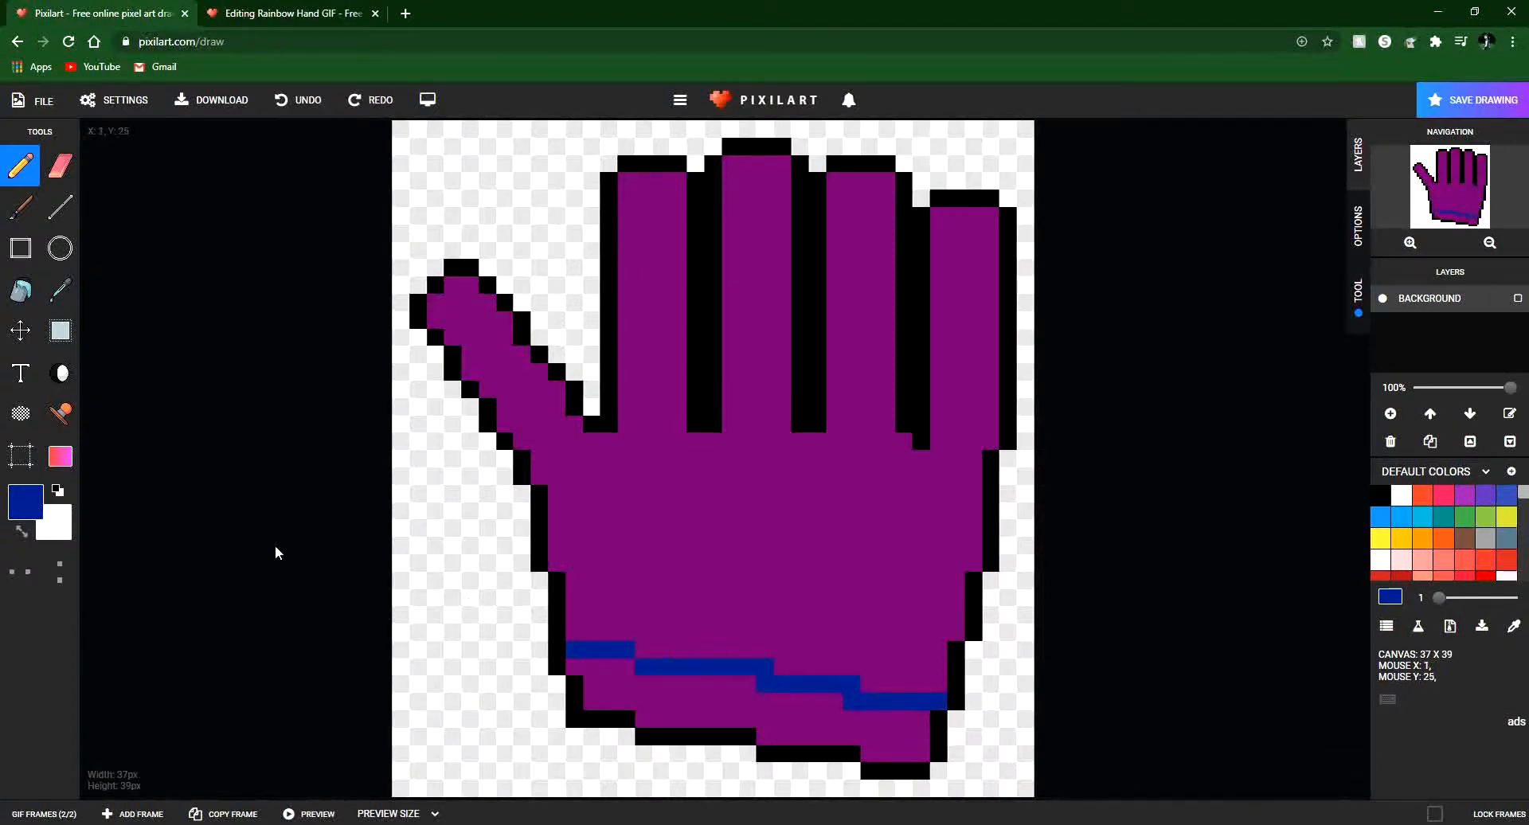
left_click(21, 290)
left_click(680, 537)
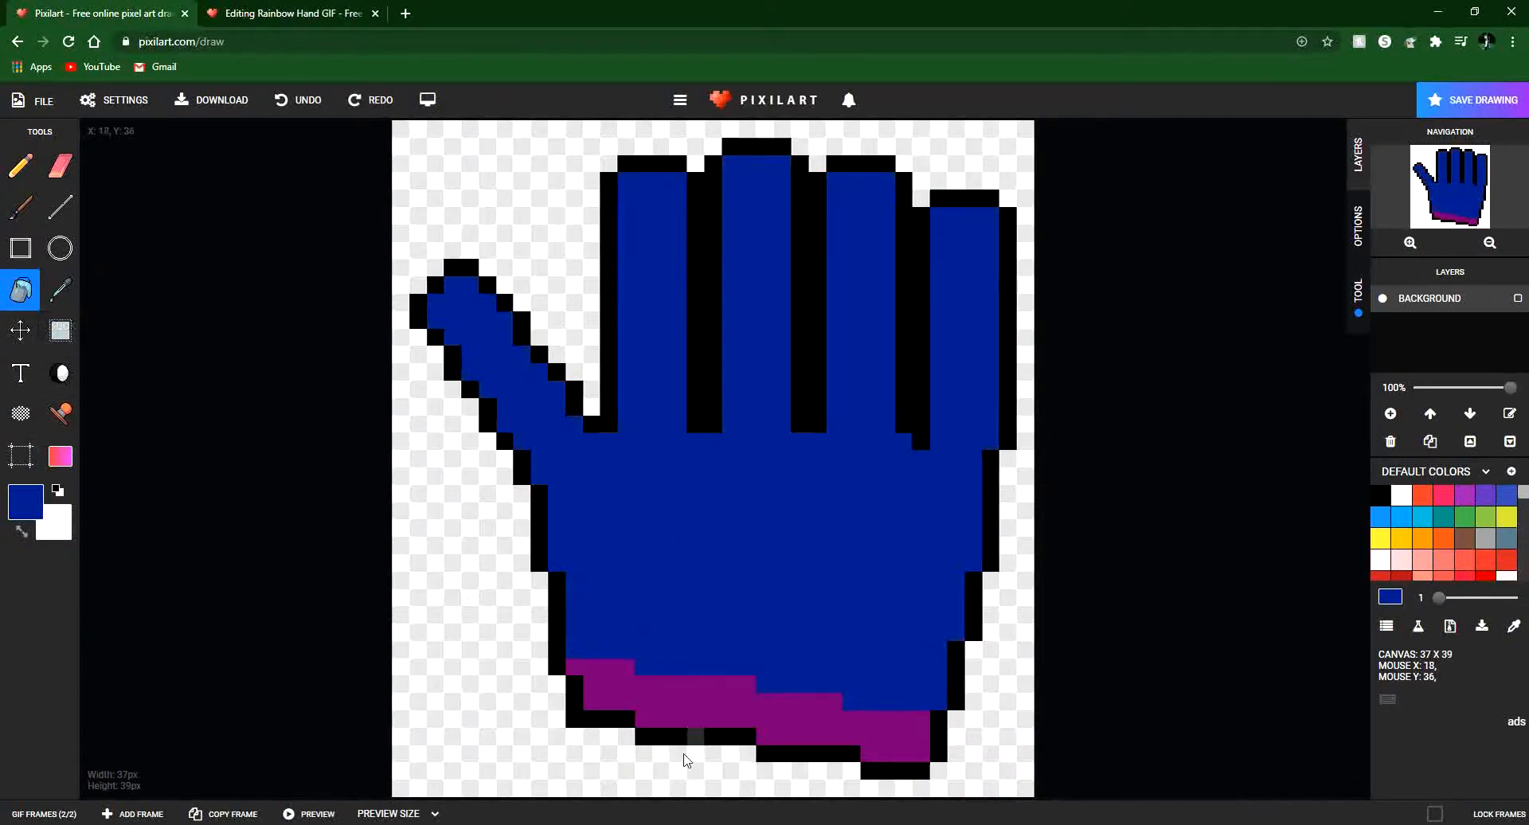
Compare the first two GIF frames and duplicate the second one.
left_click(46, 807)
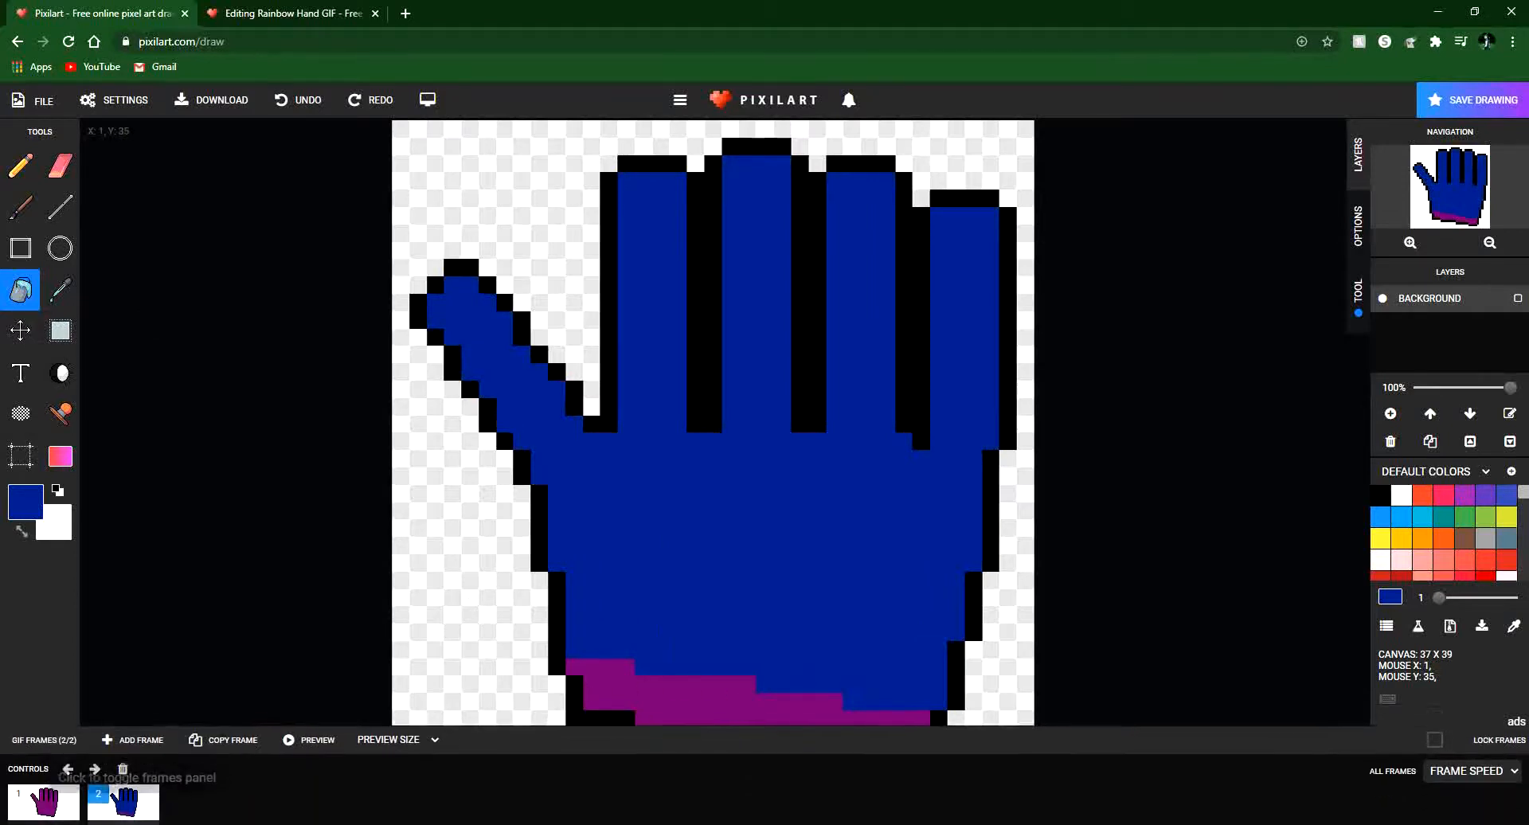
left_click(43, 809)
left_click(240, 788)
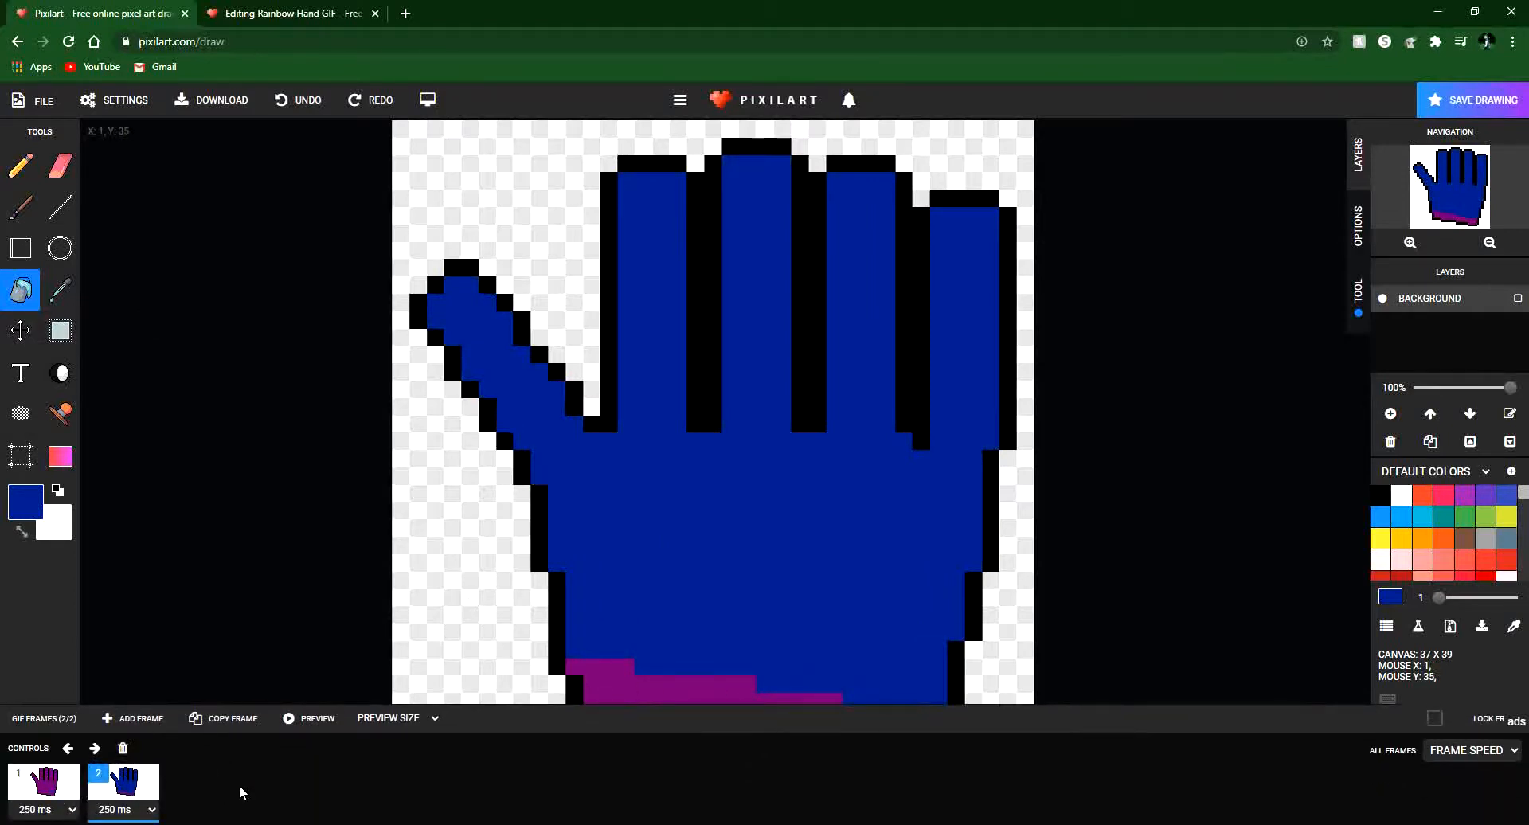
left_click(61, 782)
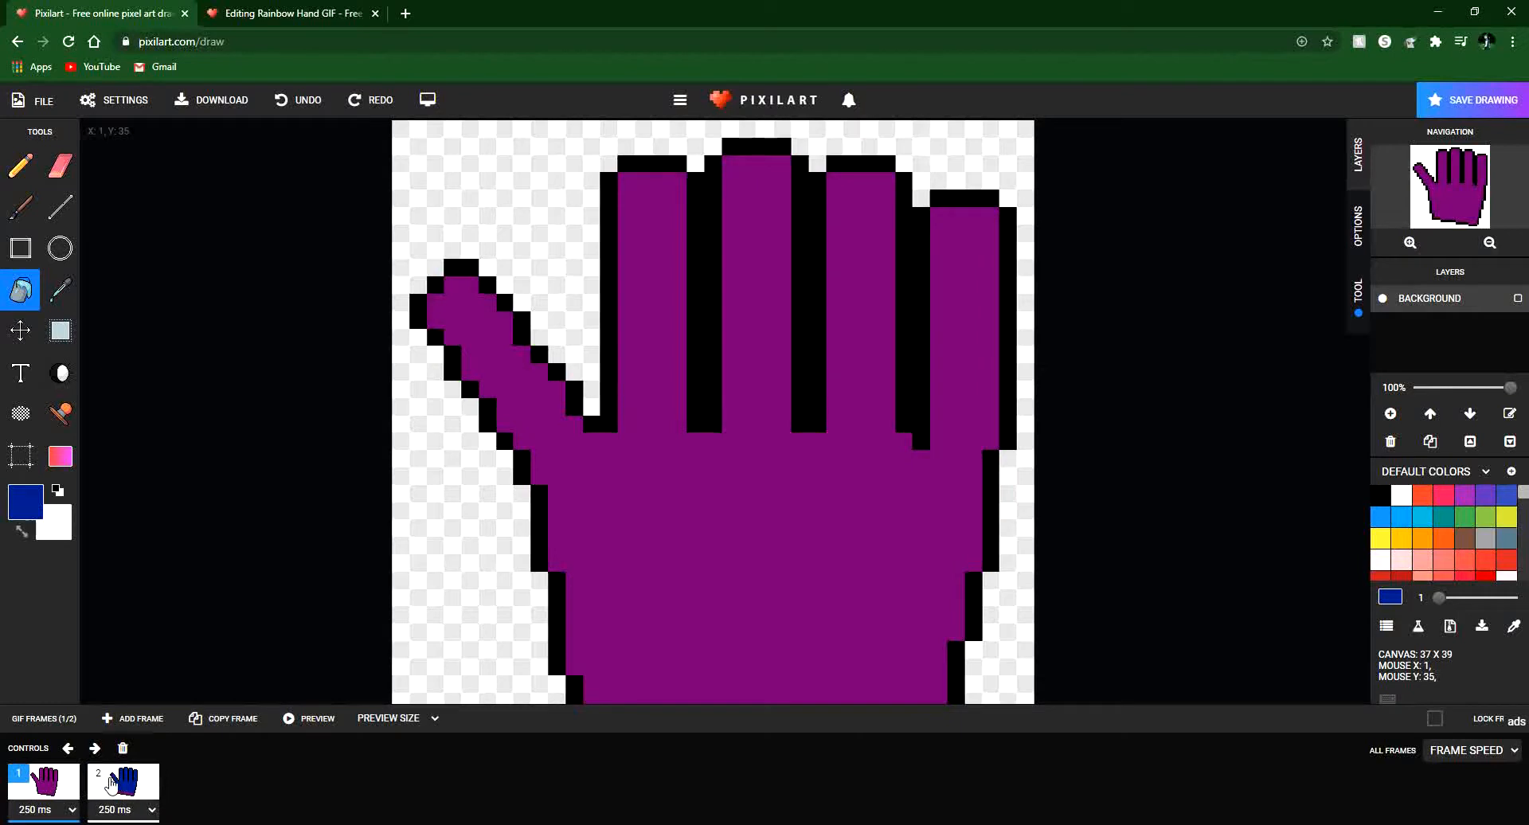
left_click(123, 787)
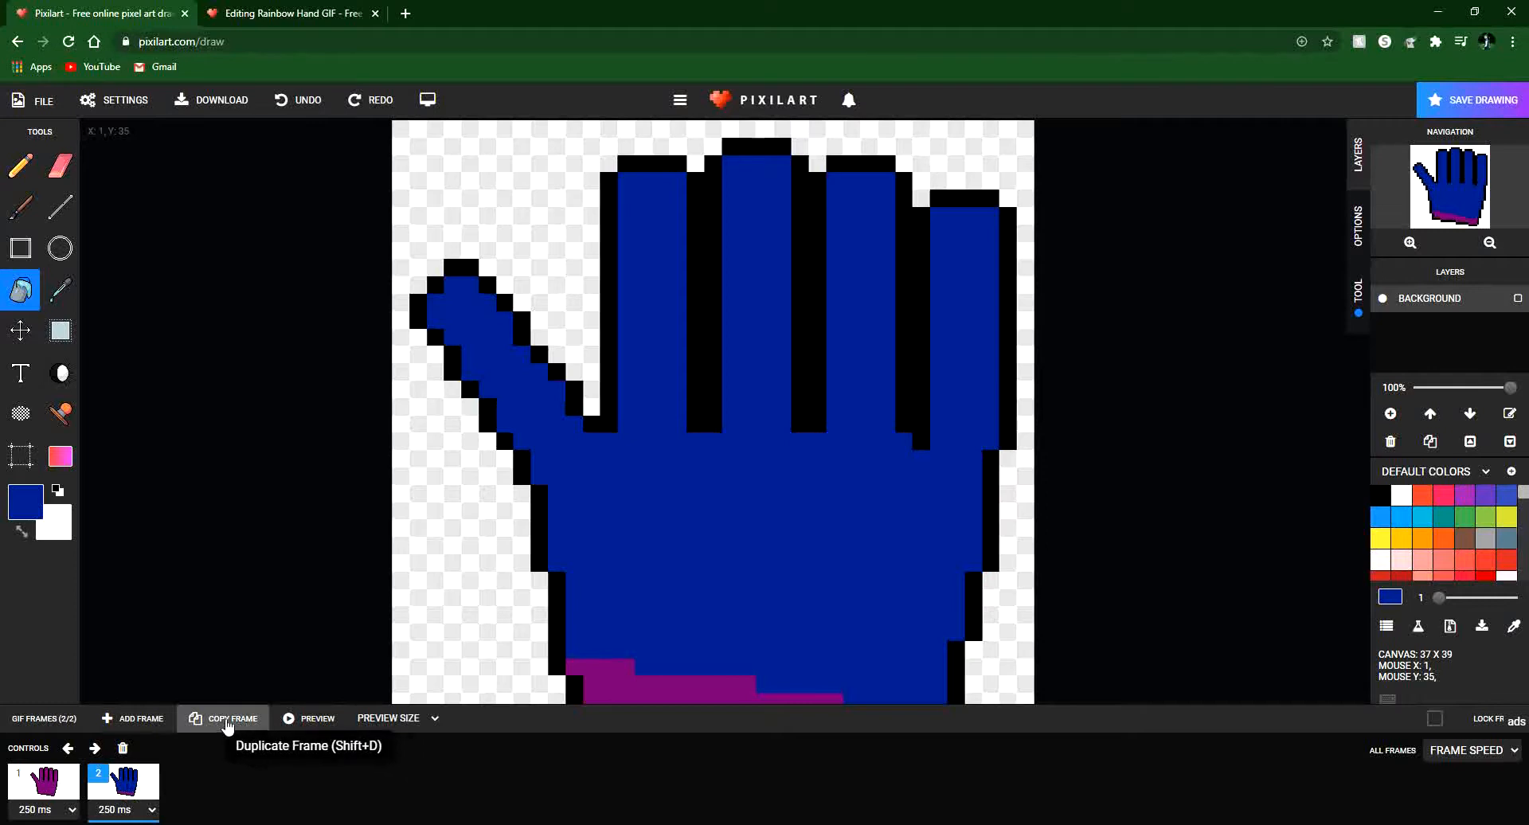
left_click(239, 721)
Sample the lighter blue from the rainbow hand GIF as the drawing colour and select the third frame.
left_click(239, 12)
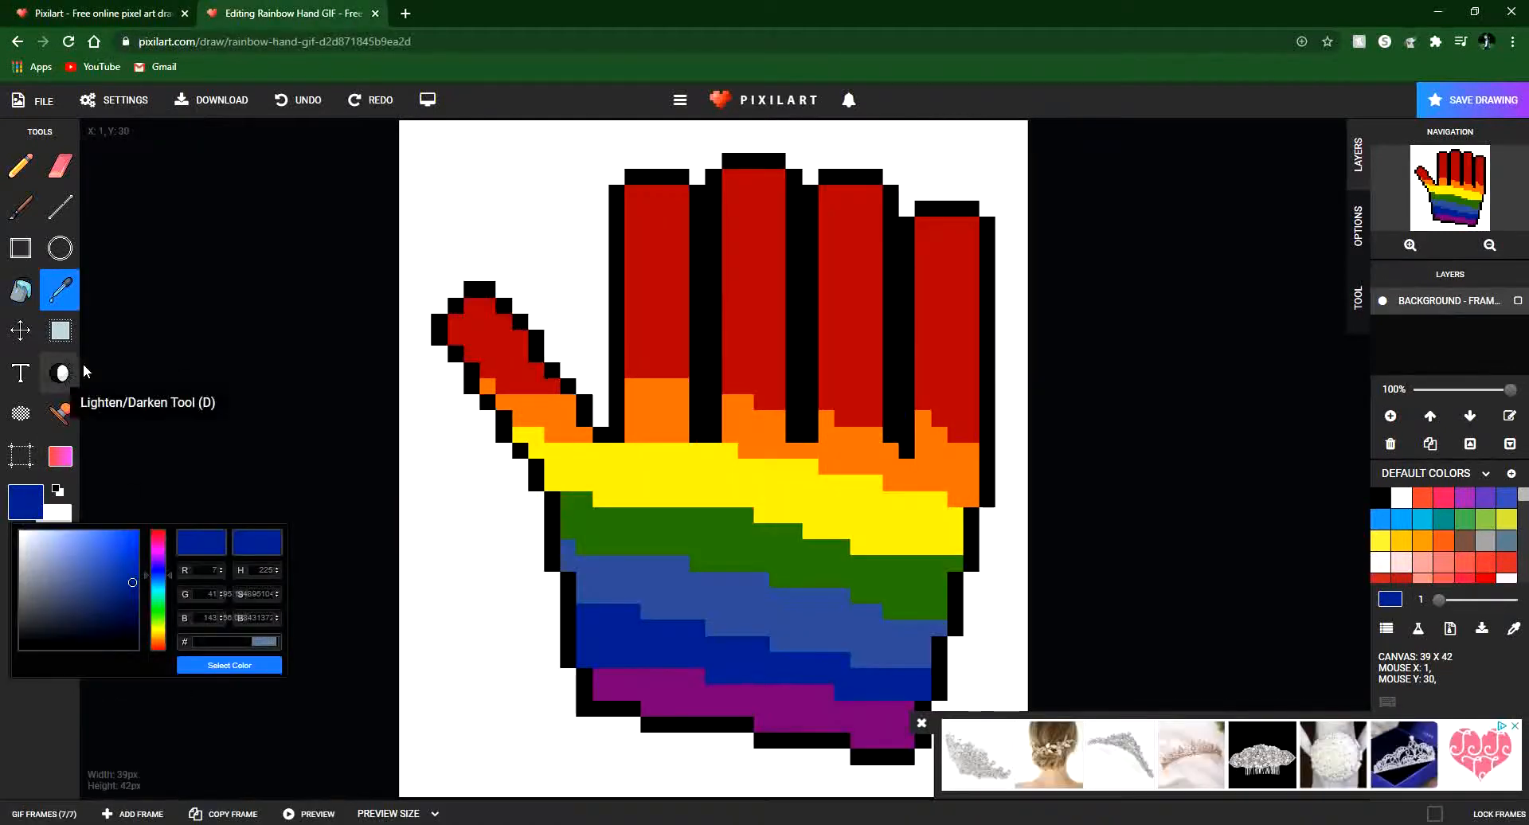
left_click(624, 600)
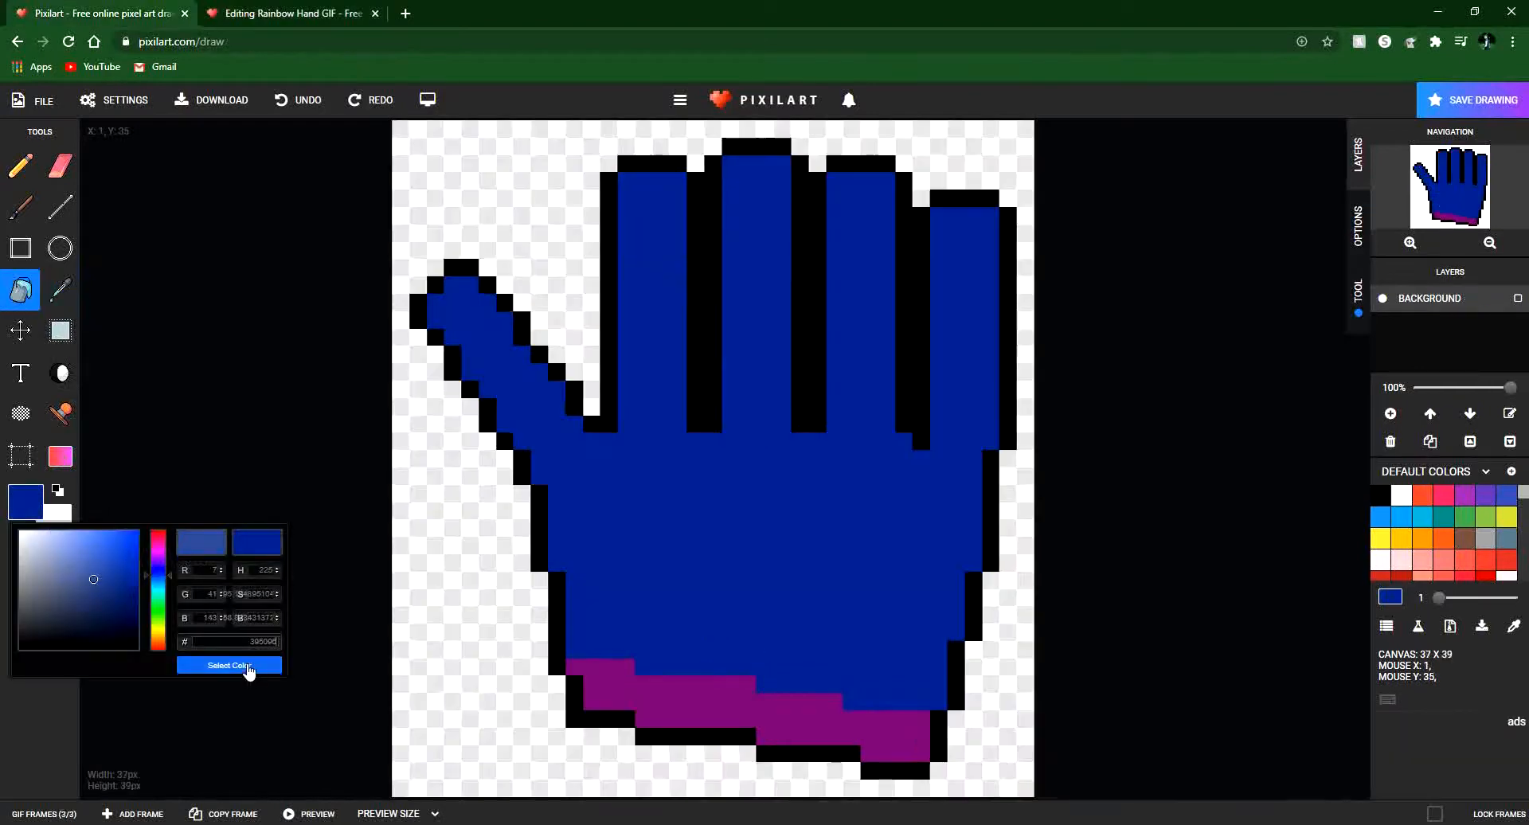
left_click(246, 668)
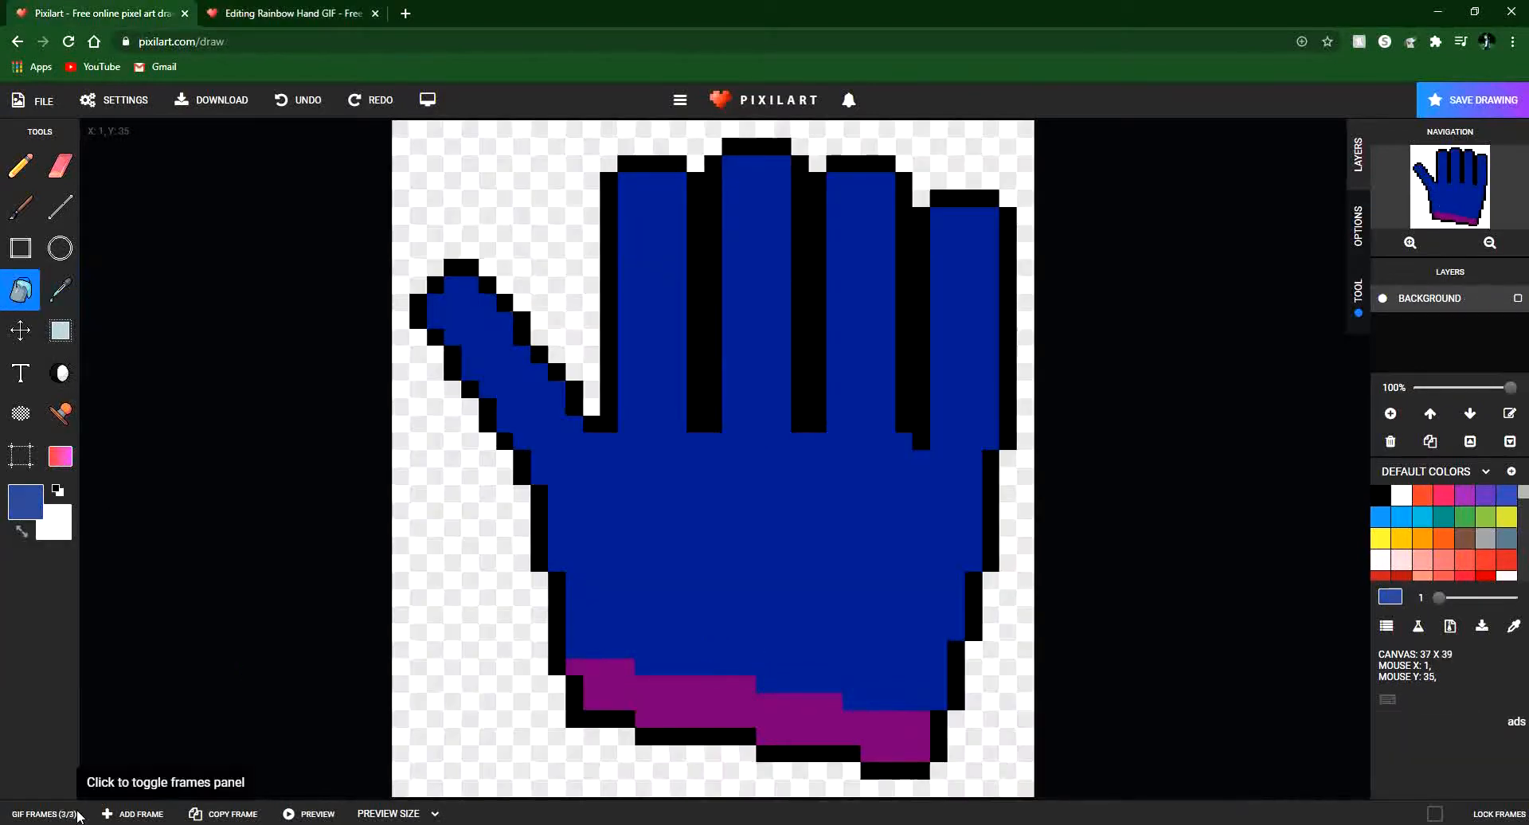
left_click(57, 815)
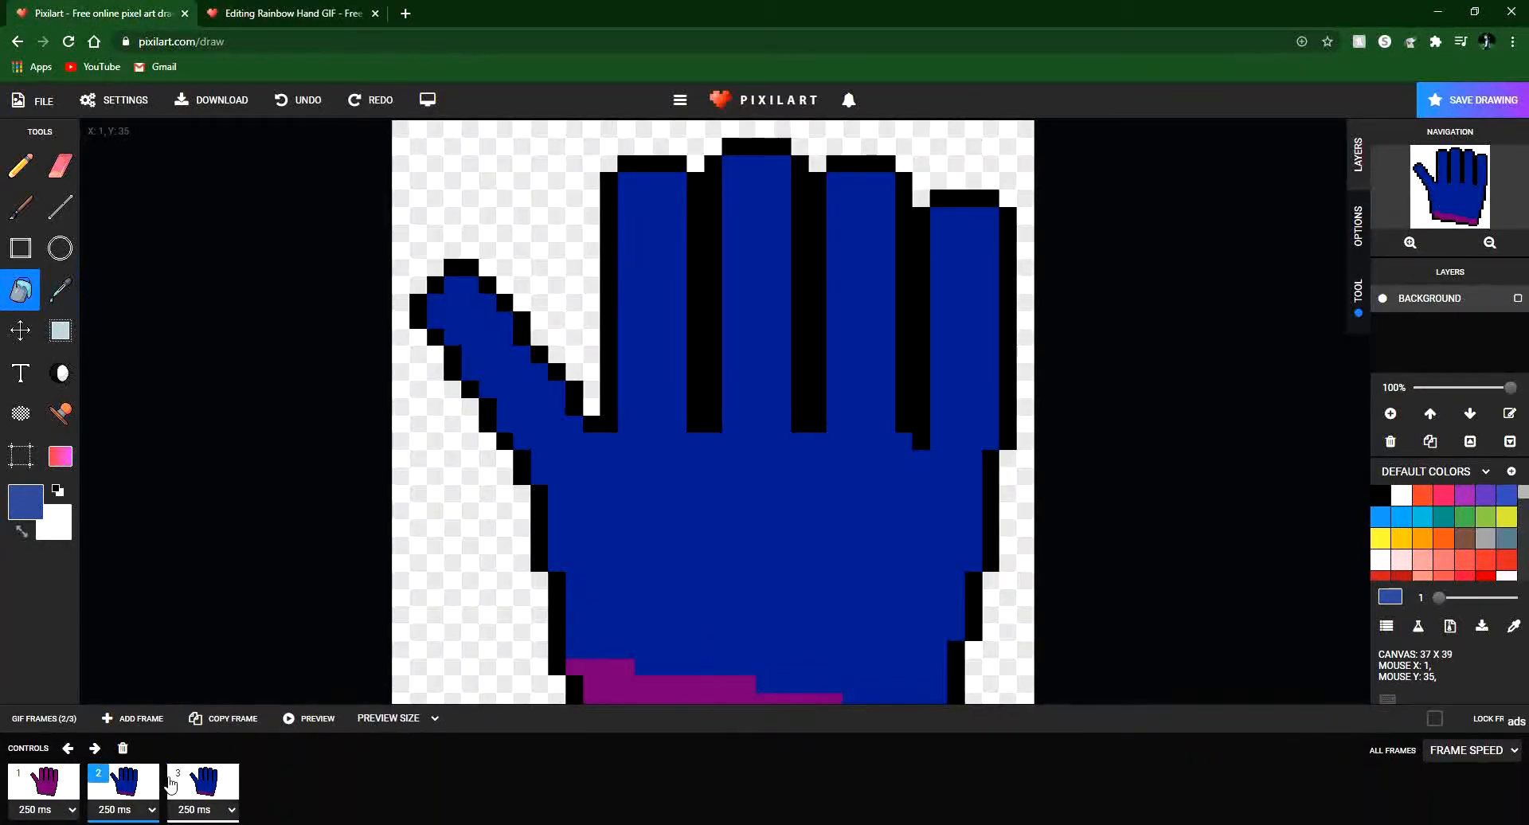
left_click(142, 785)
left_click(187, 784)
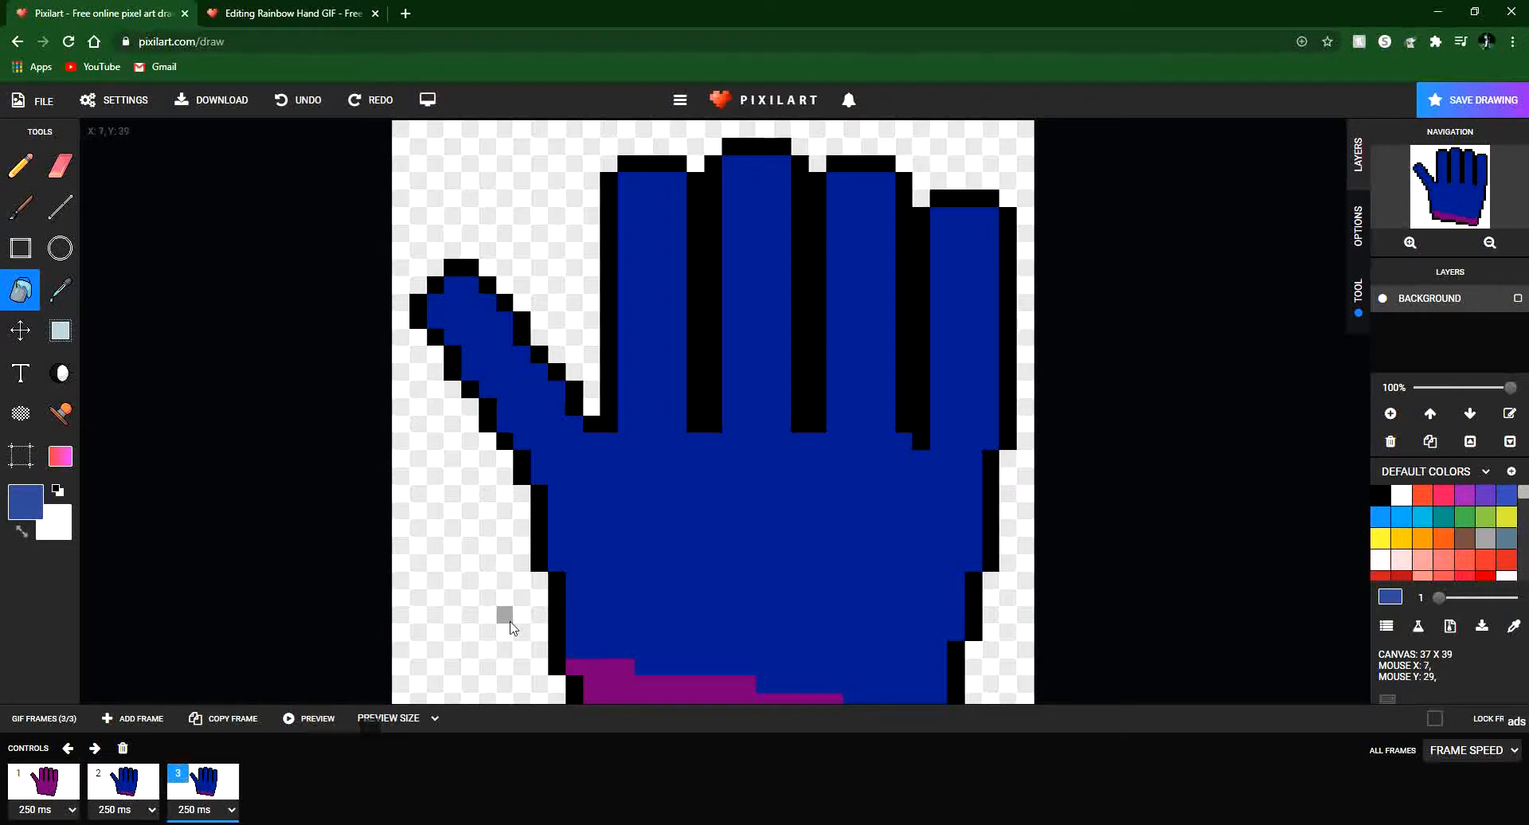
left_click(577, 589)
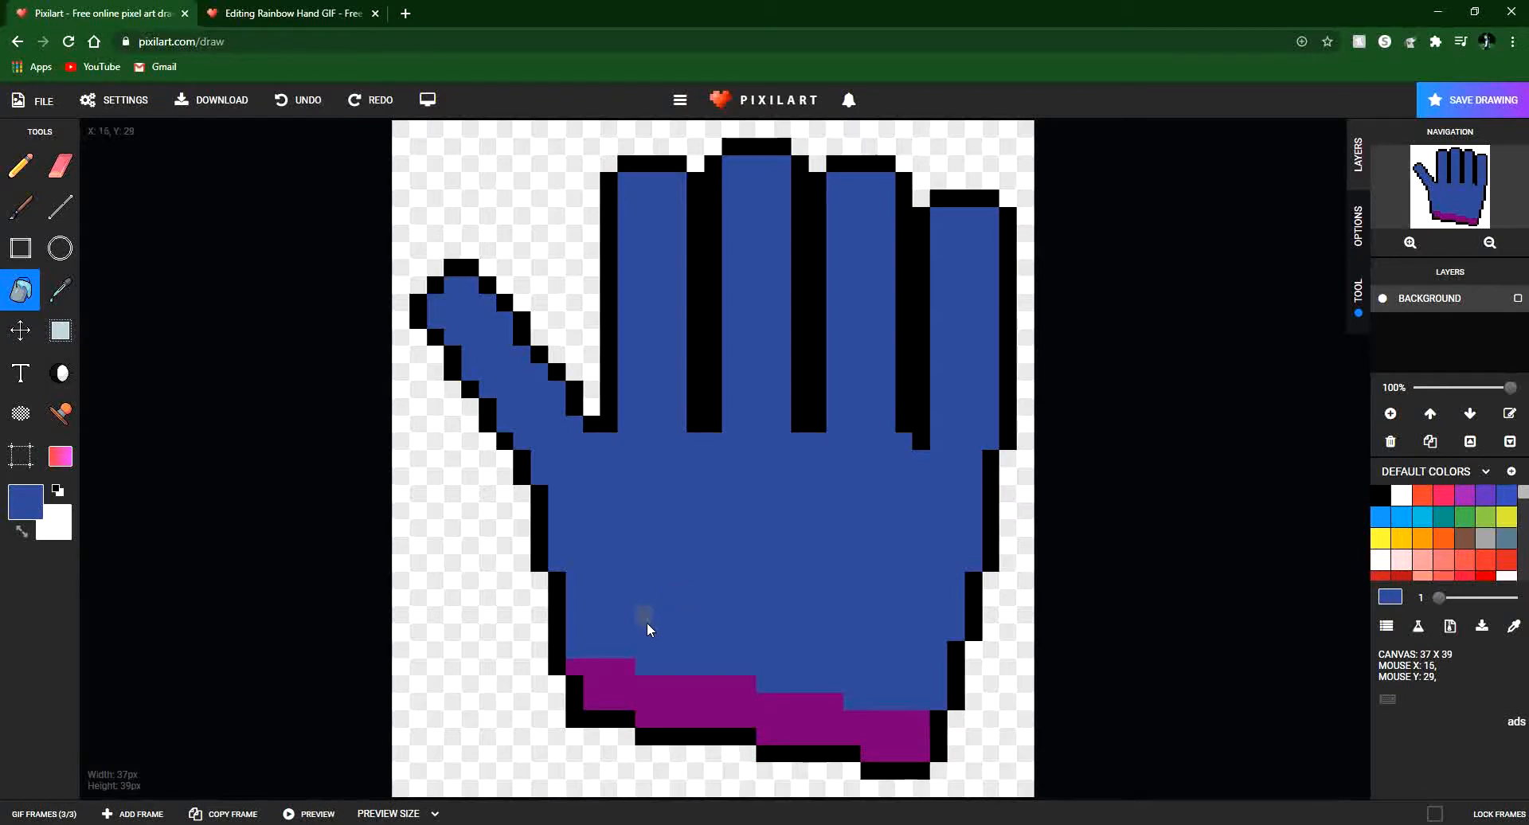
key("ctrl+z")
left_click(24, 813)
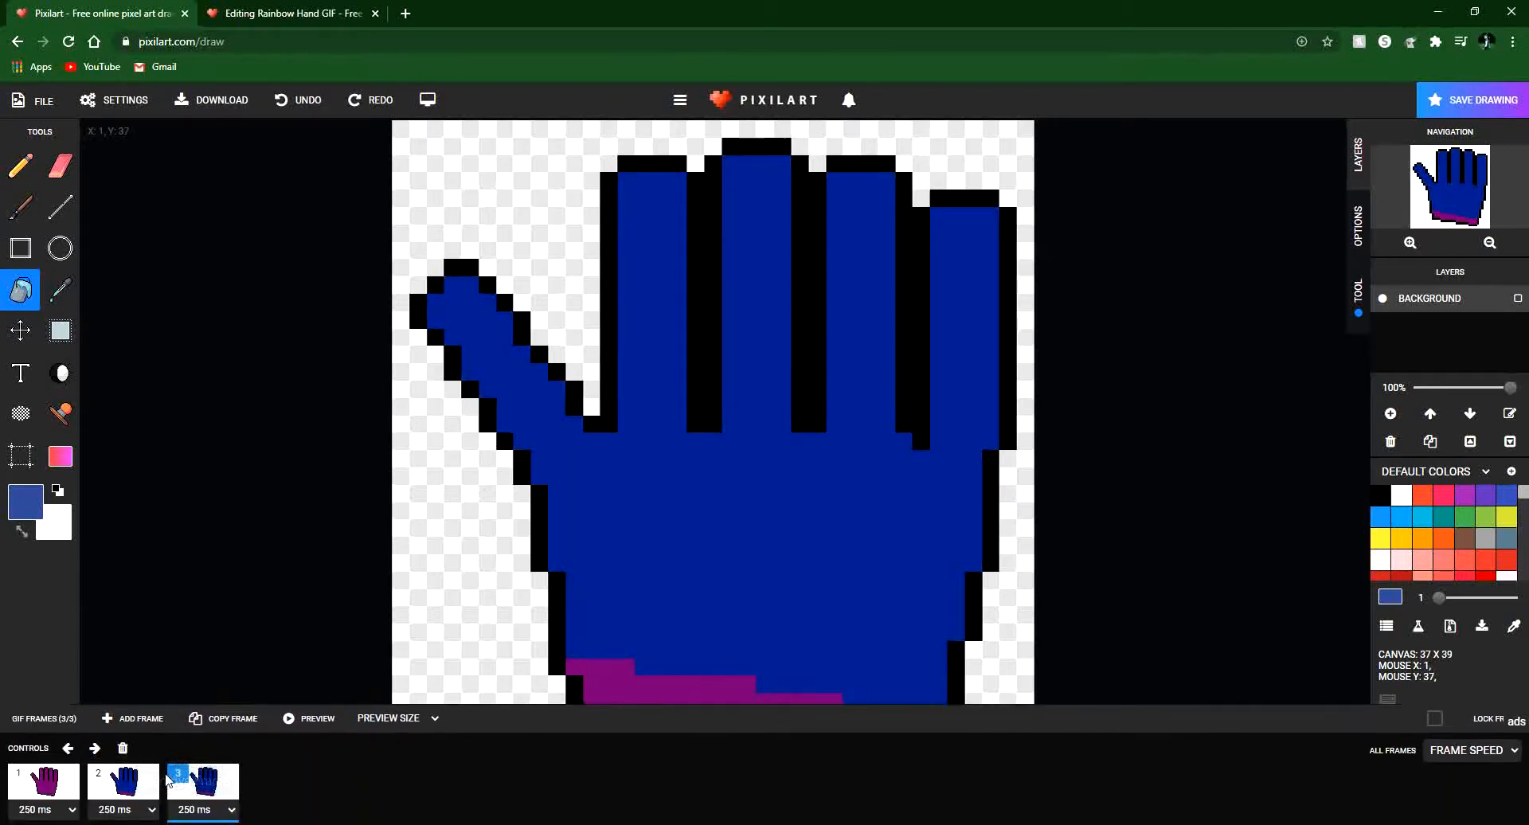
In the third frame, draw a stepped lighter blue line above the dark blue band's lower part and fill the hand above it.
left_click(35, 183)
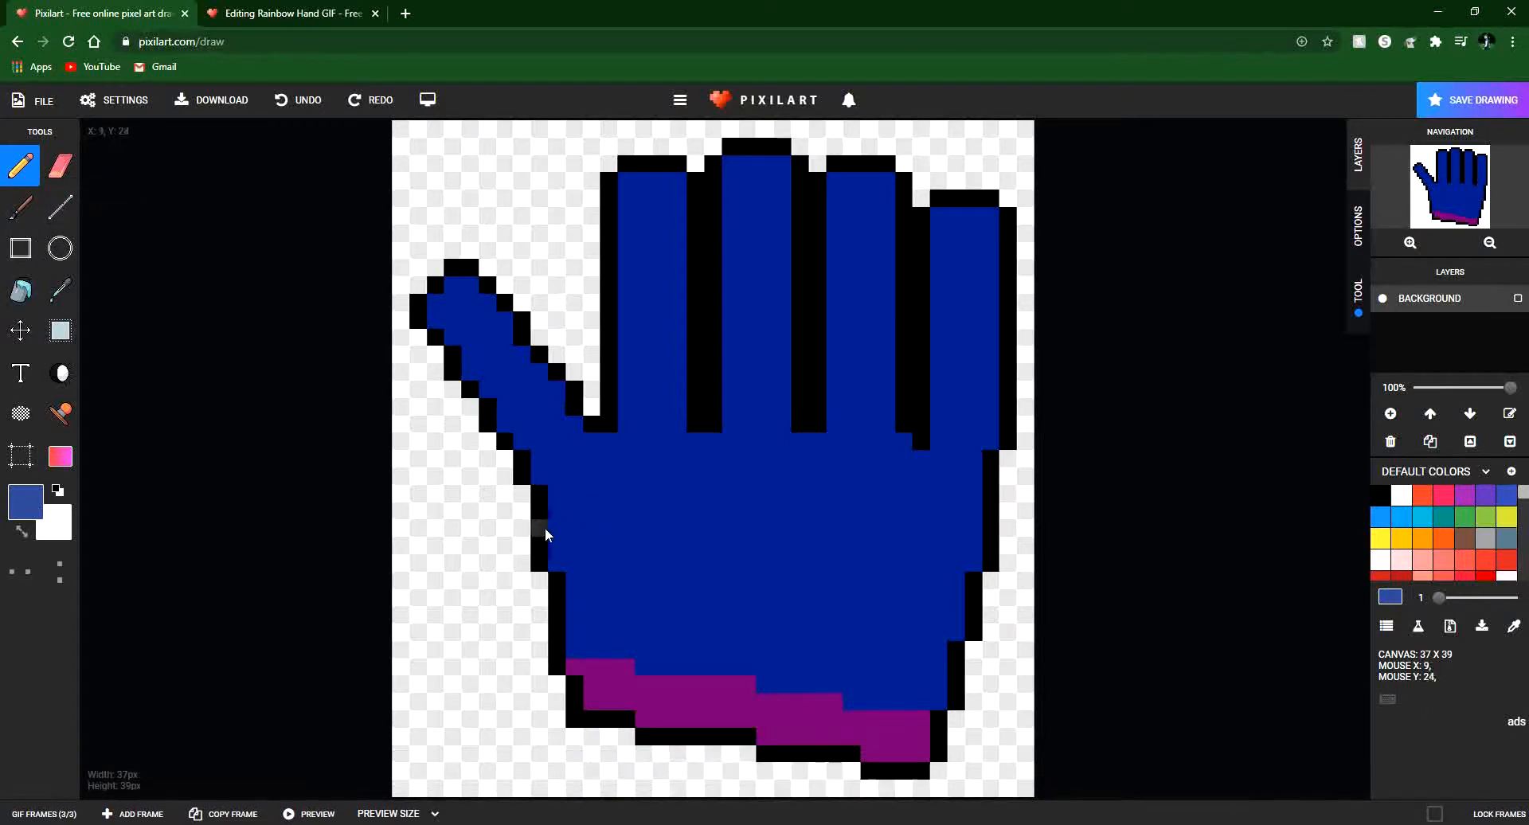
mouse_move(571, 598)
left_mouse_down()
mouse_move(681, 599)
mouse_move(842, 643)
left_mouse_up()
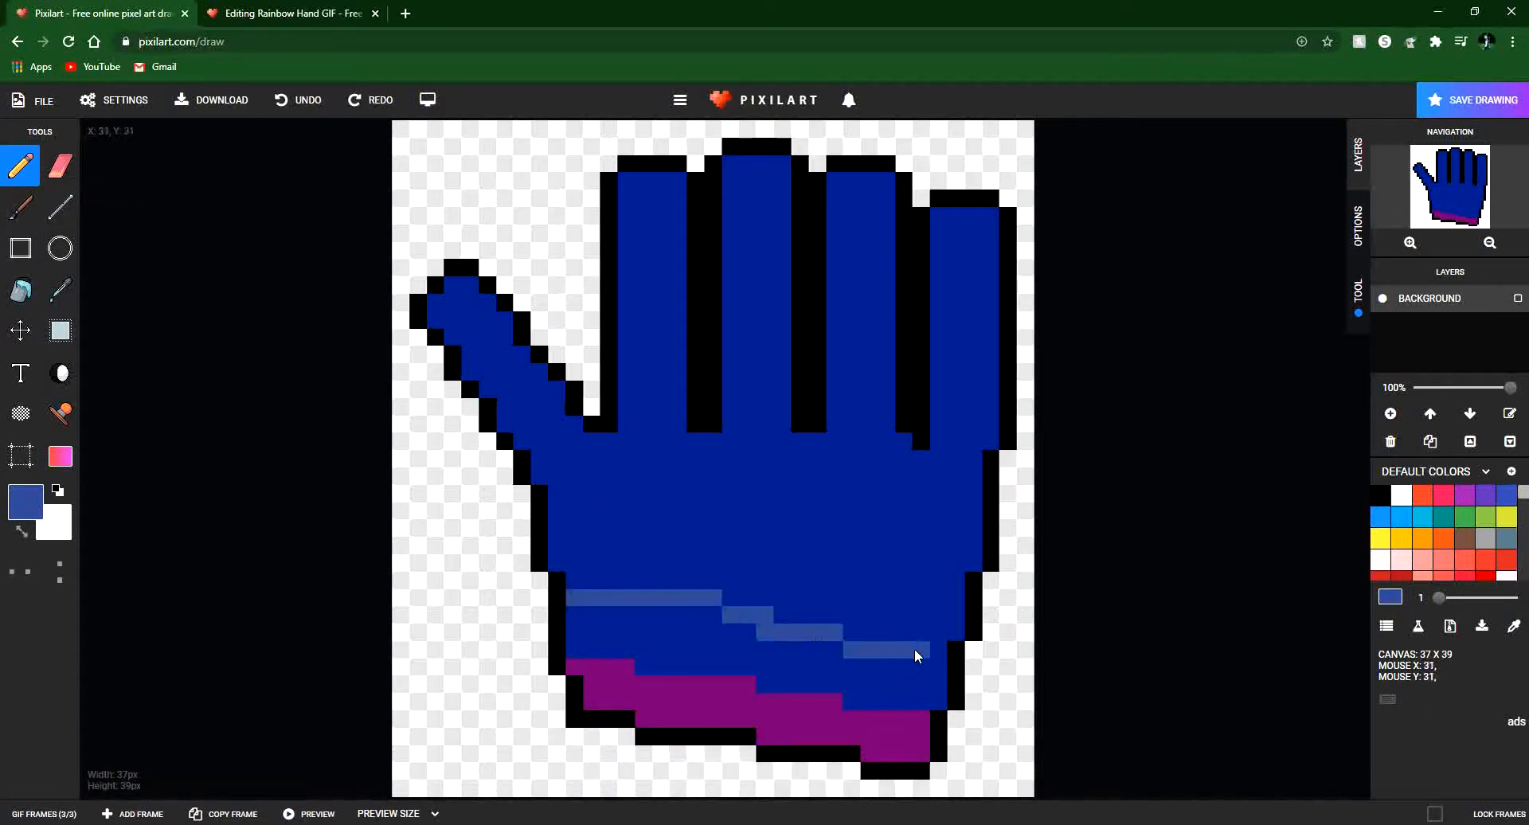
left_click(20, 290)
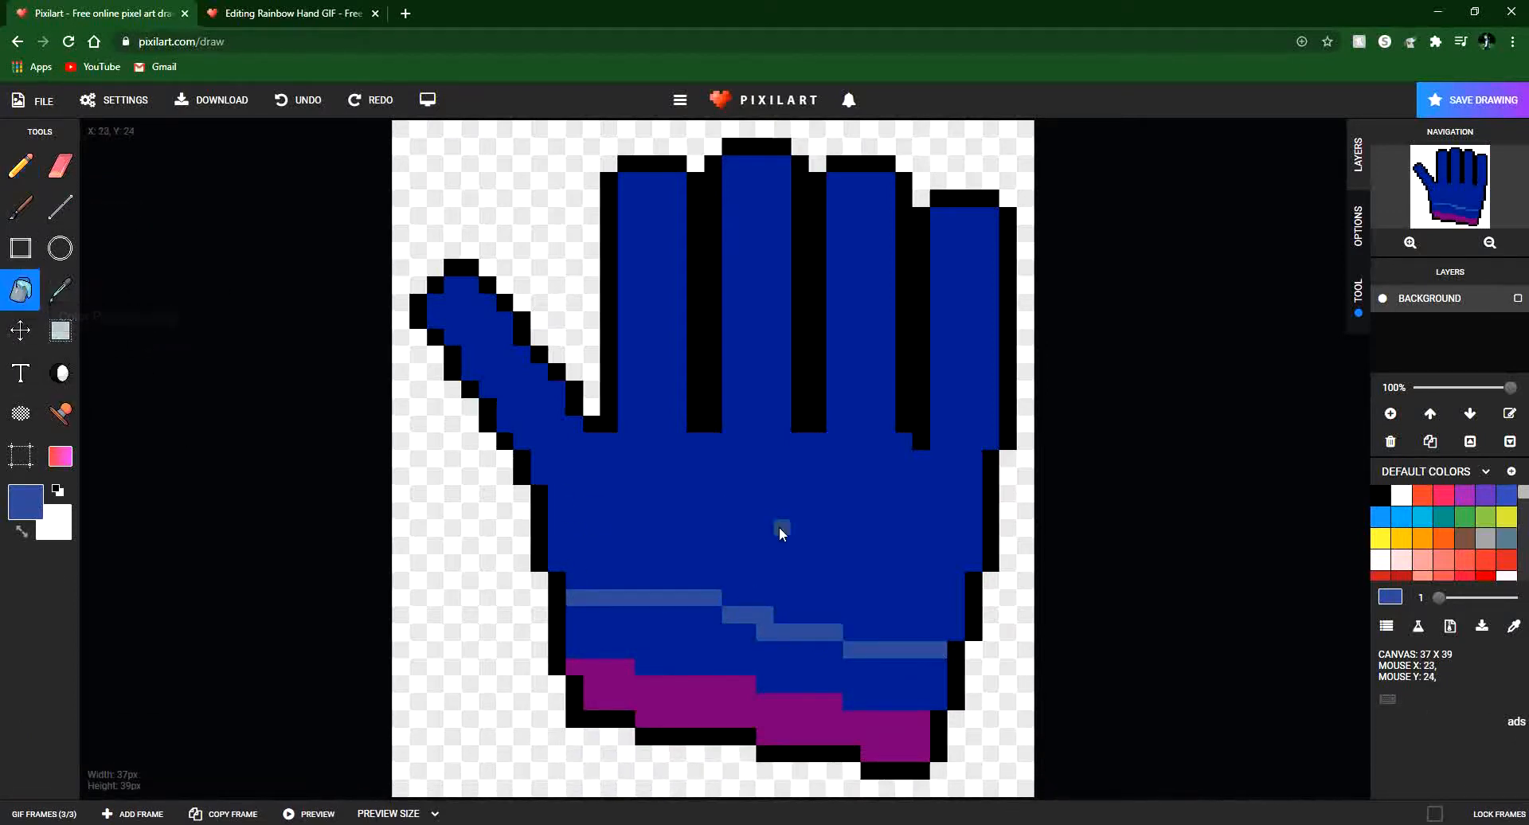
left_click(779, 527)
Sample the green from the rainbow hand GIF as the drawing colour and duplicate the third frame.
left_click(295, 13)
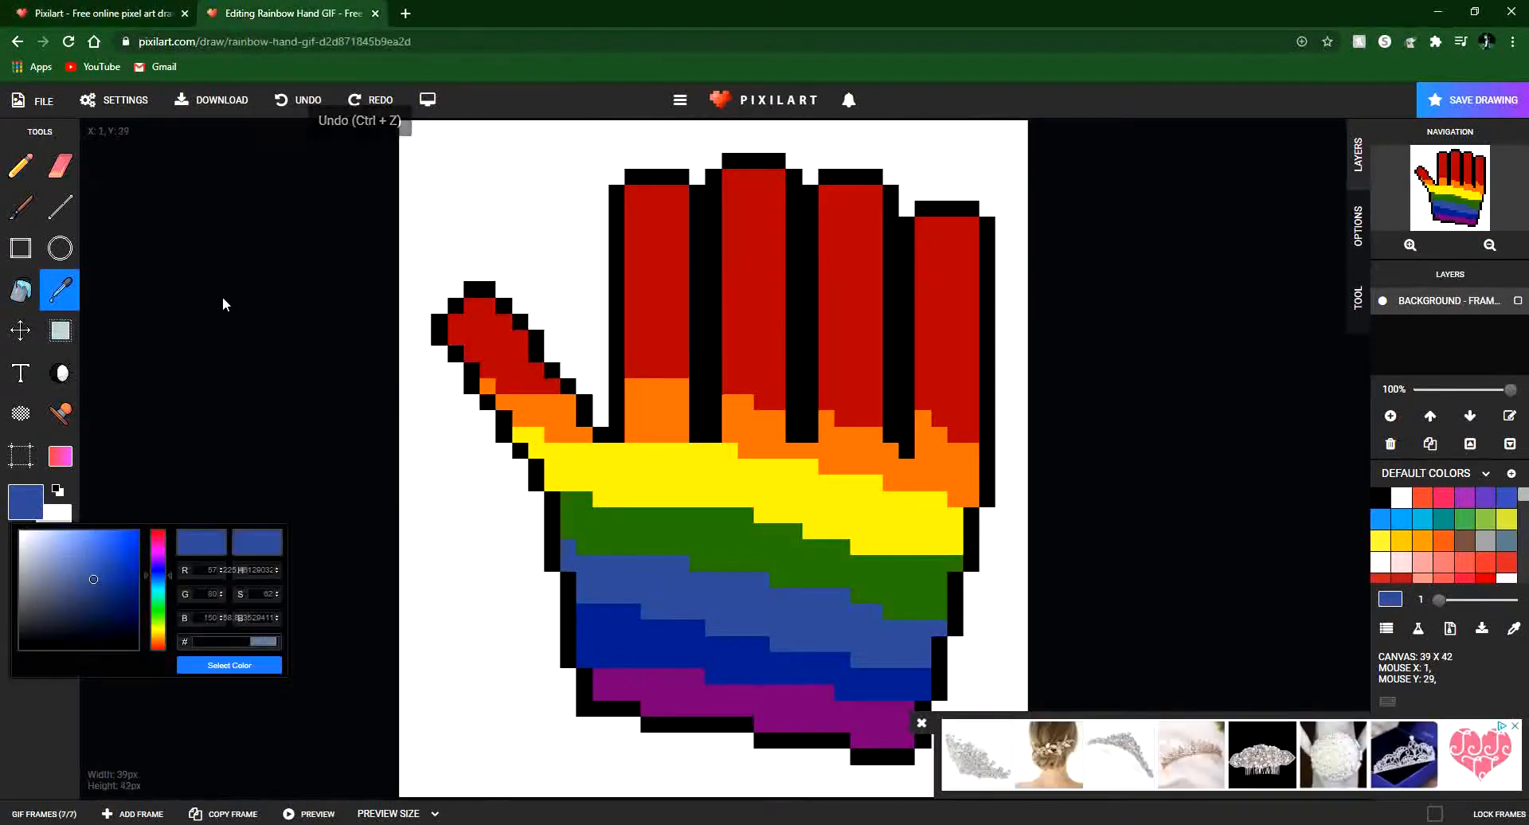
left_click(586, 519)
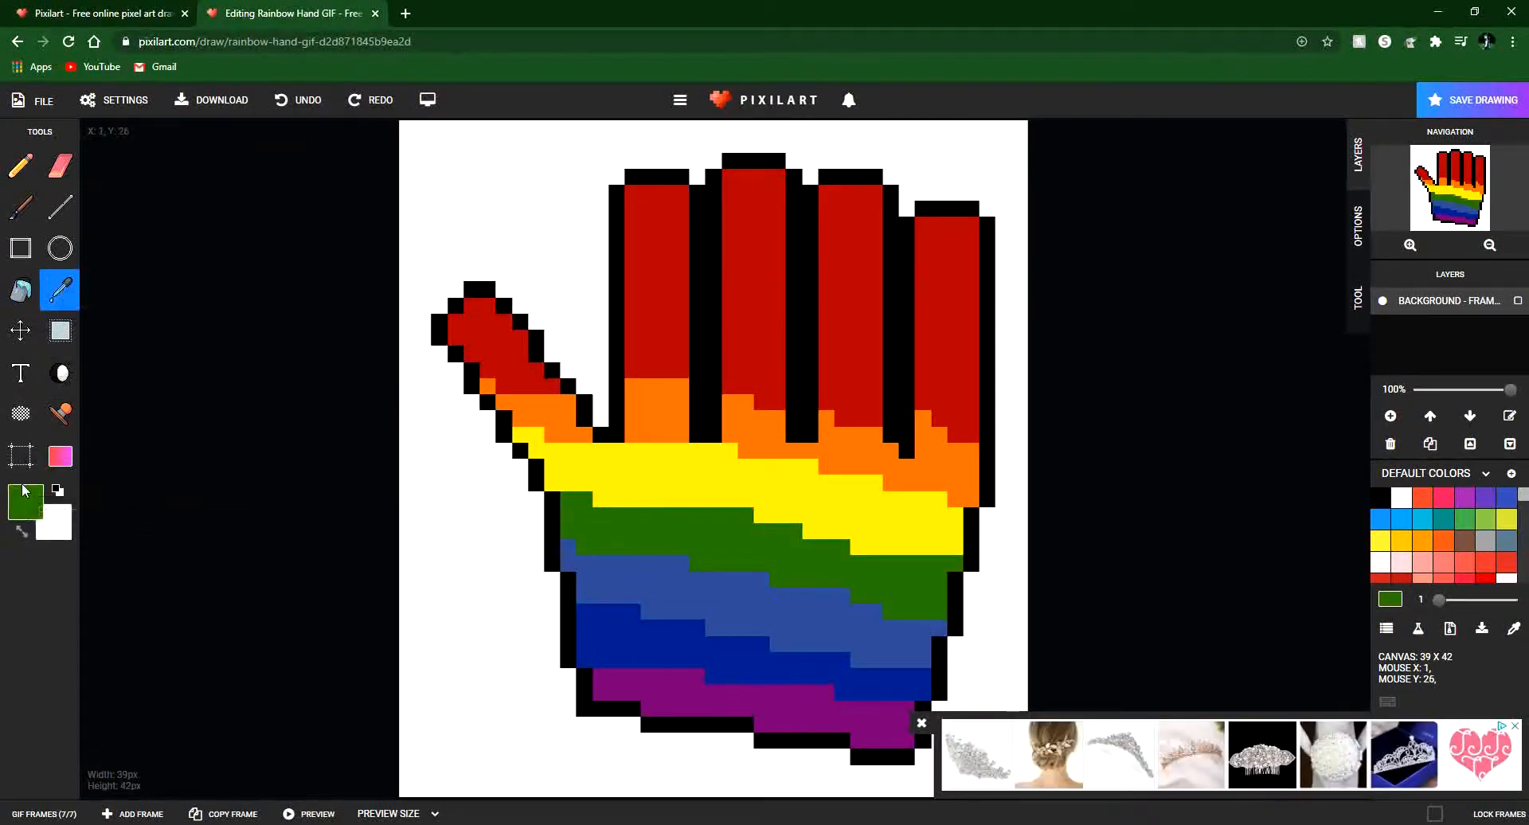
key("ctrl+Page_Up")
left_click(44, 814)
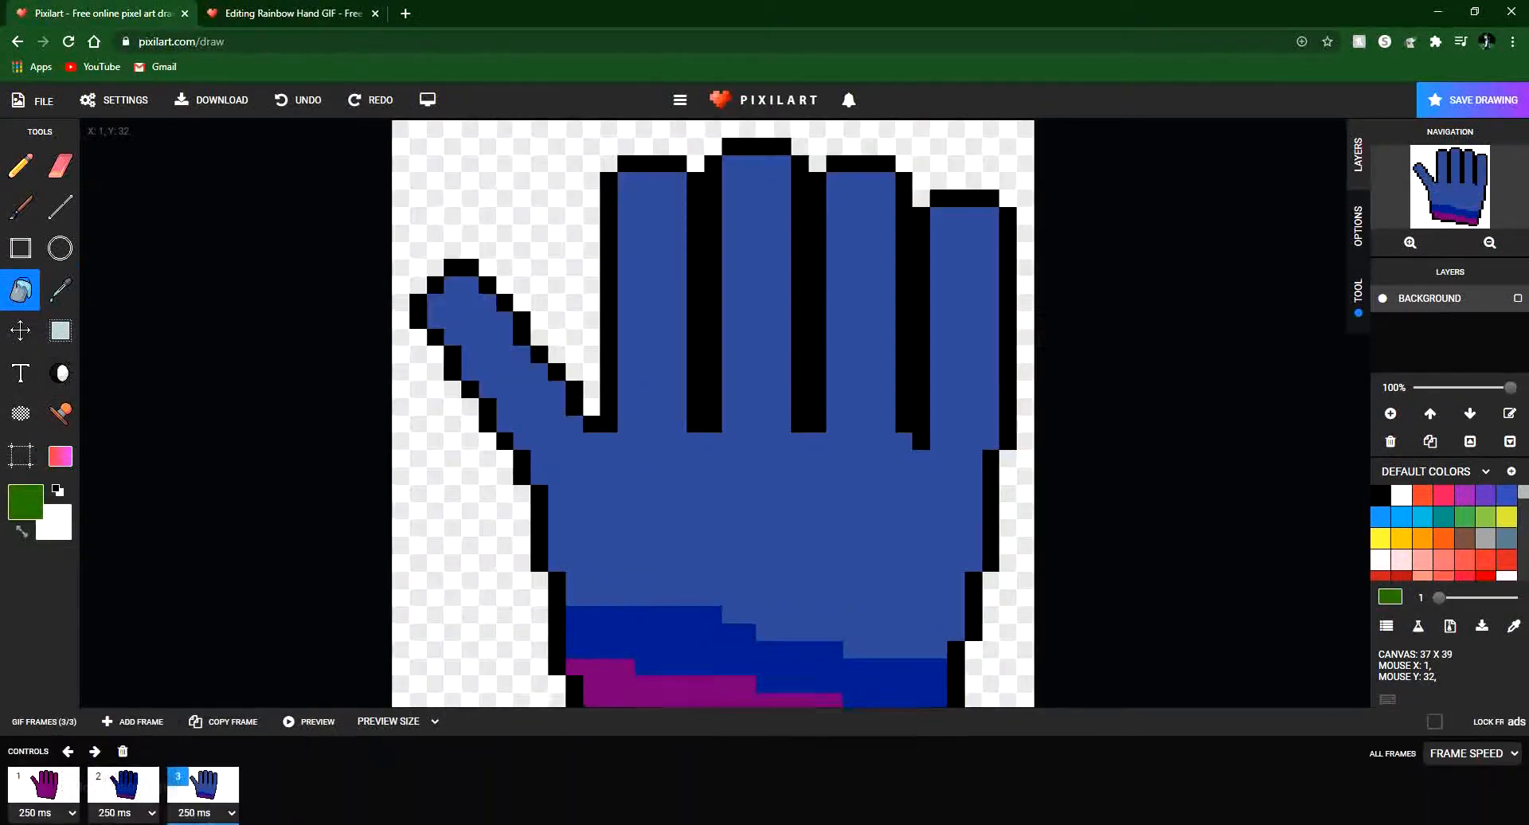
left_click(223, 718)
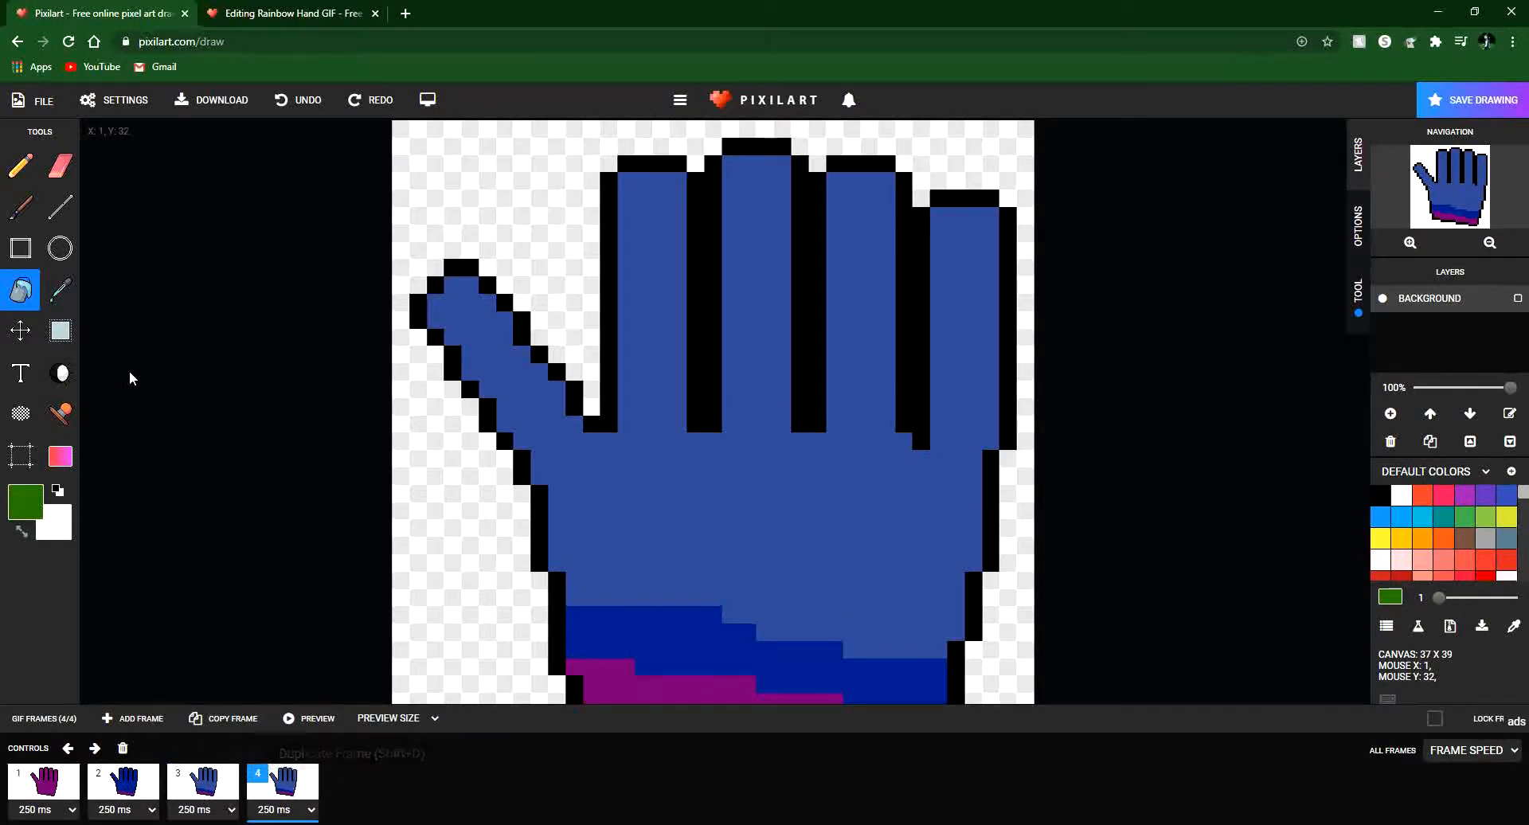
In the fourth frame, draw a stepped green line across the palm and fill the hand above it green.
left_click(20, 166)
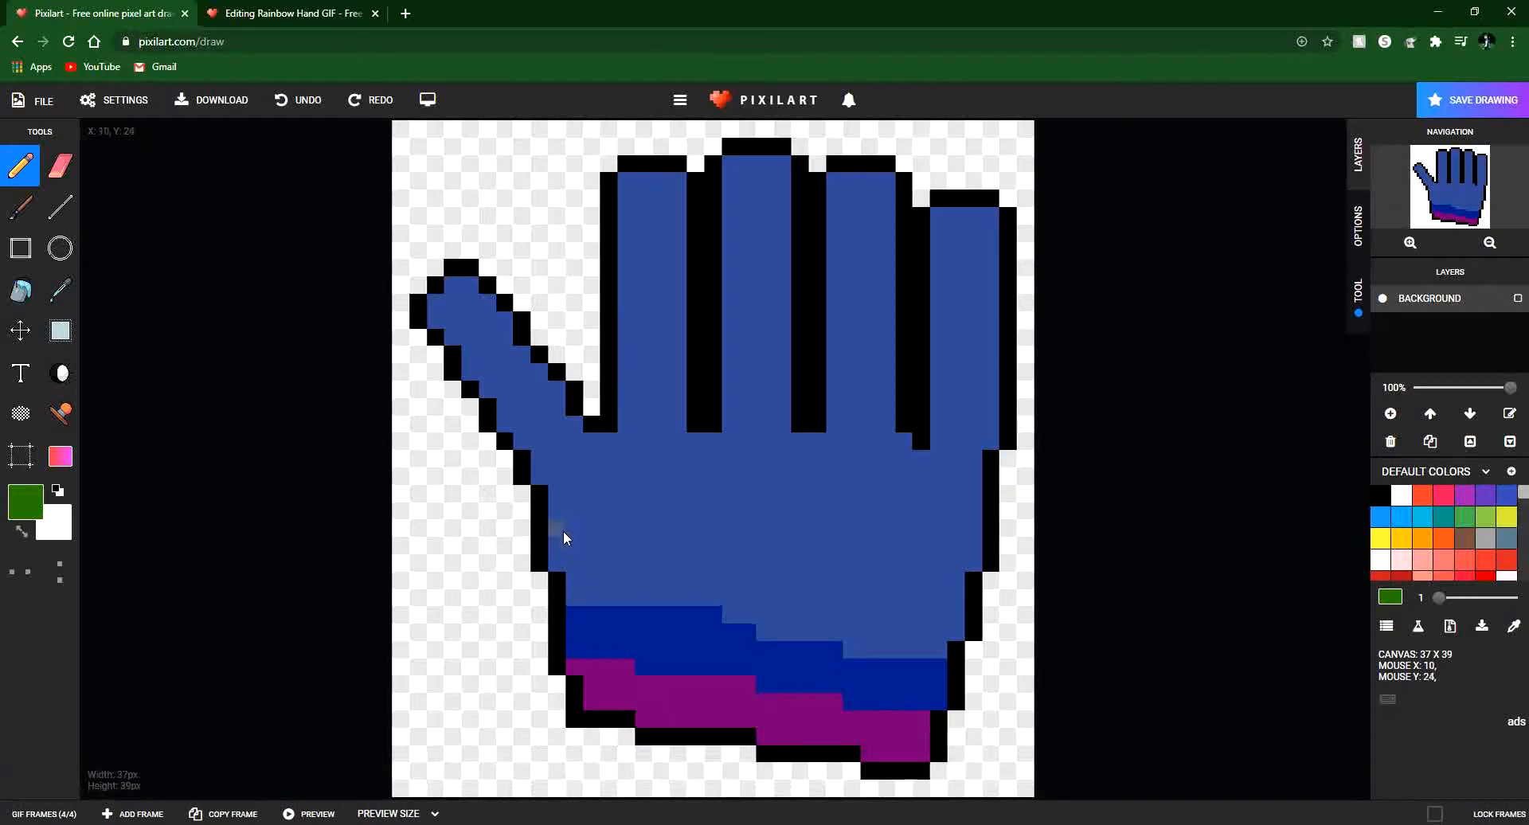
mouse_move(558, 529)
left_mouse_down()
mouse_move(652, 531)
mouse_move(938, 586)
left_mouse_up()
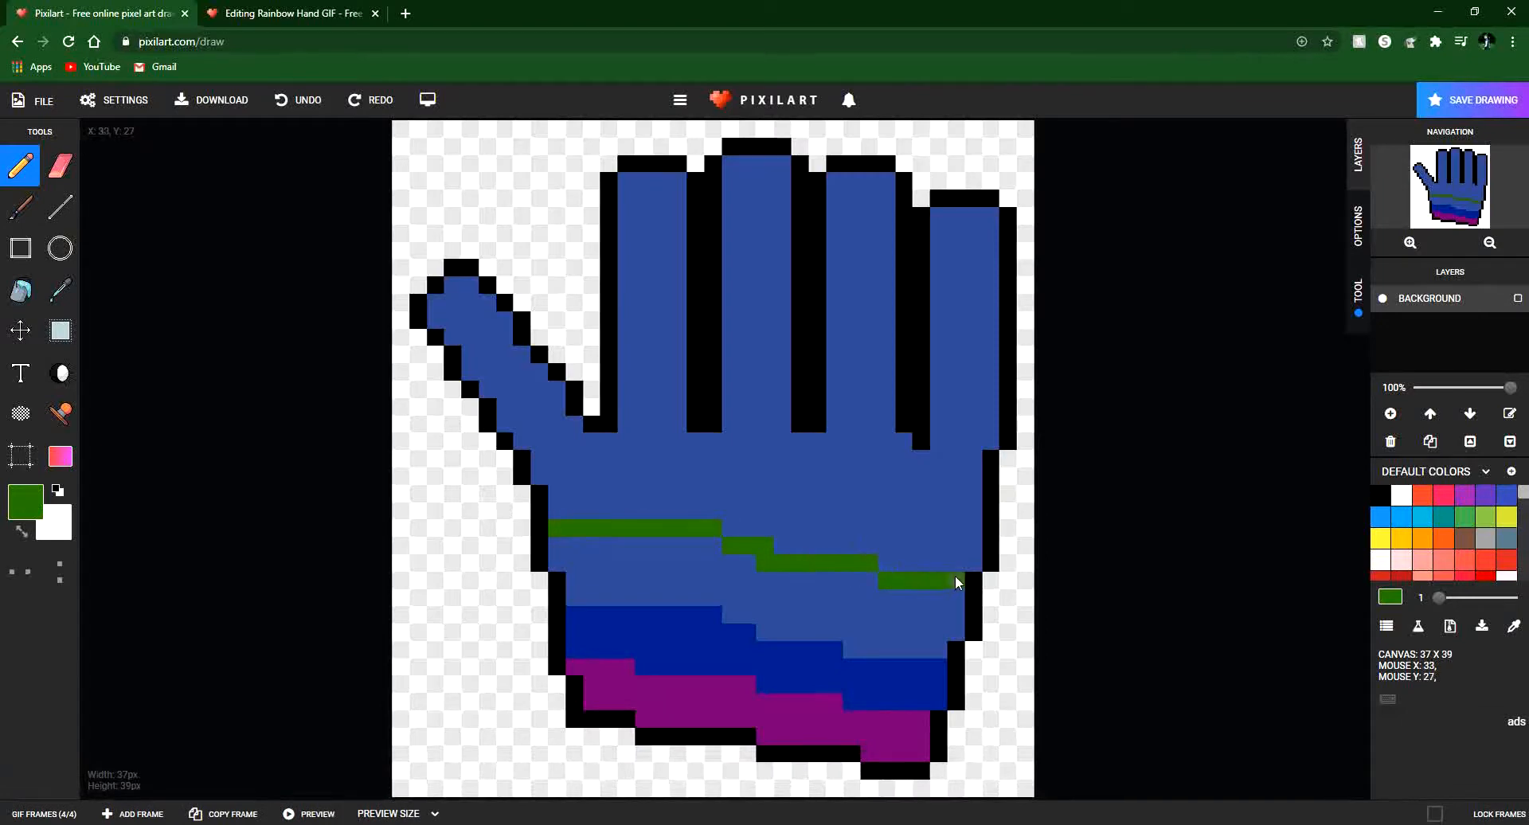
left_click(19, 290)
left_click(660, 475)
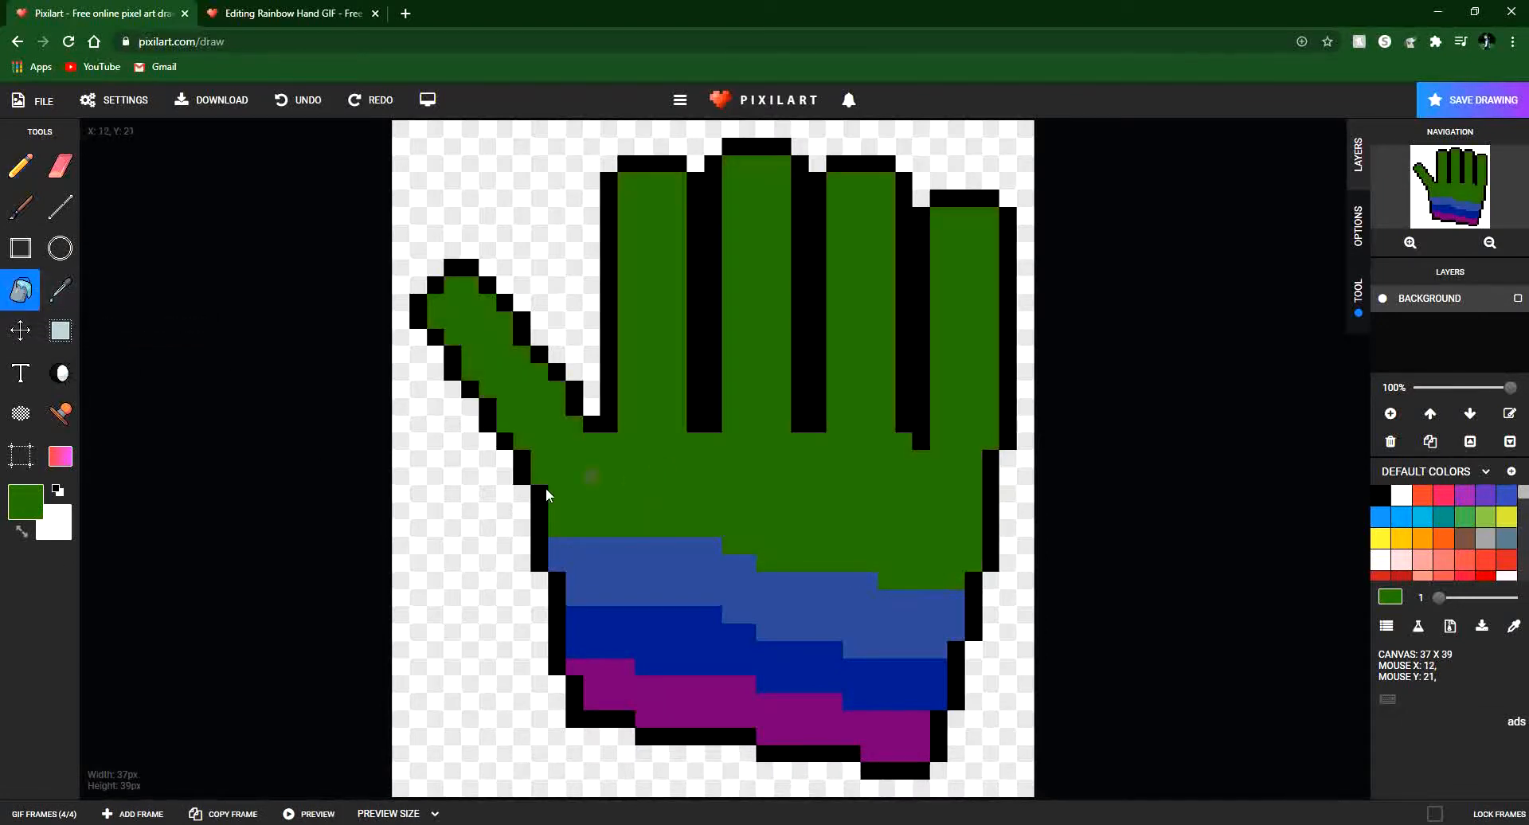
Sample the yellow from the rainbow hand GIF as the drawing colour and duplicate the fourth frame.
left_click(259, 13)
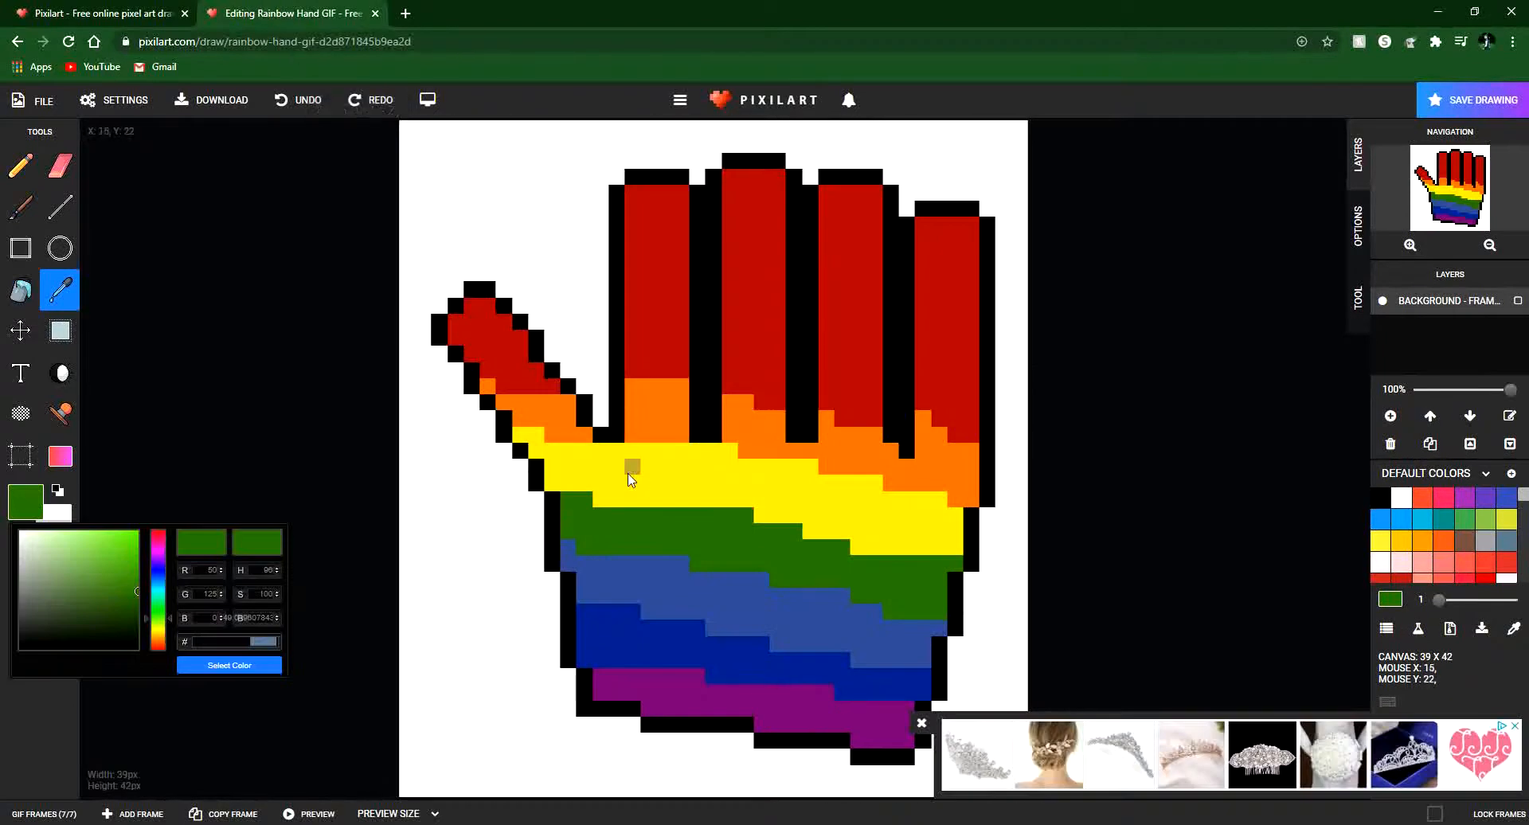
left_click(230, 666)
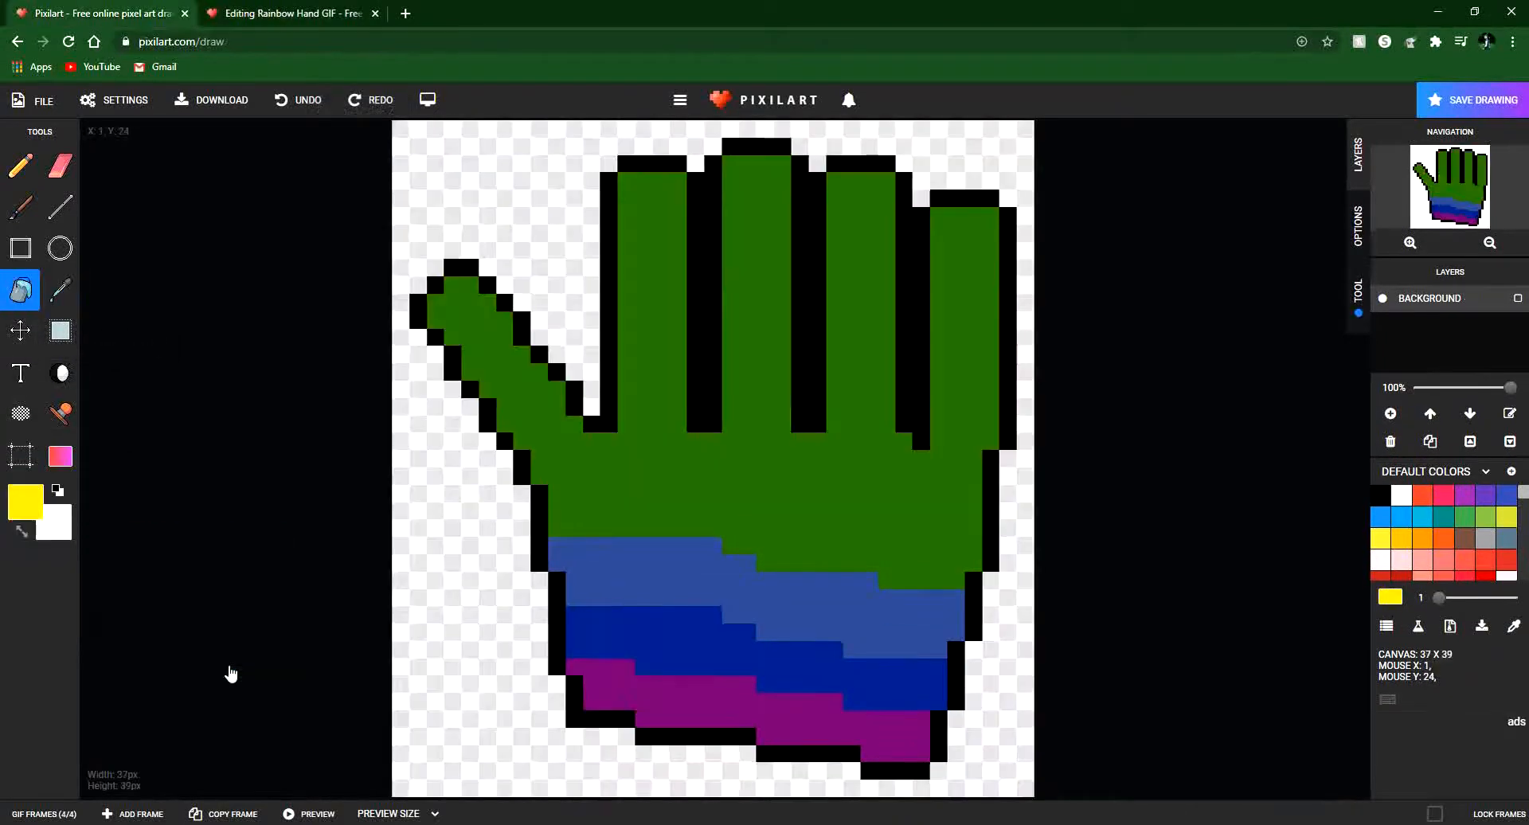
left_click(43, 809)
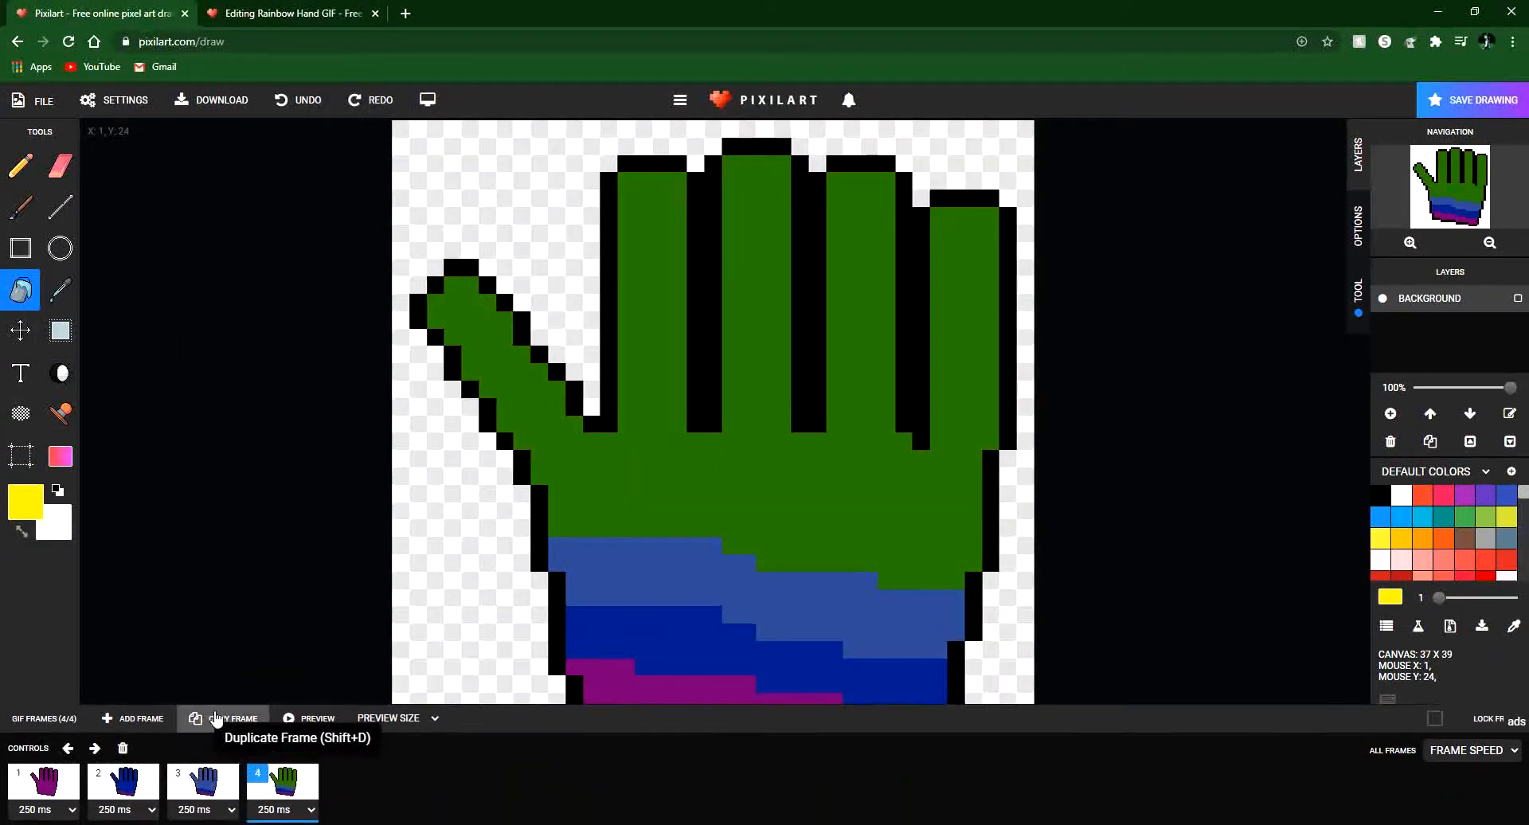
left_click(216, 719)
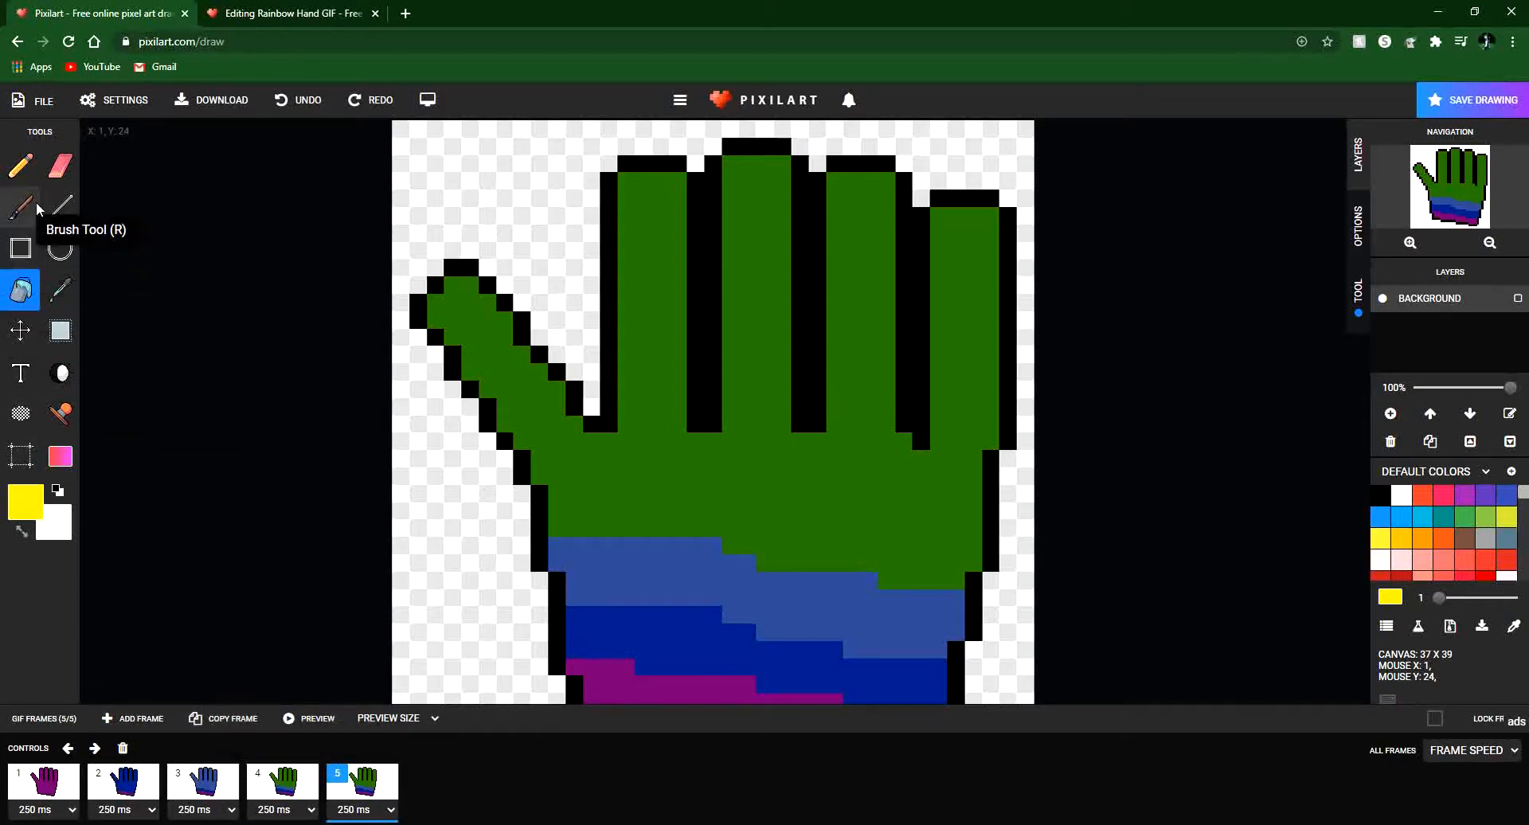
In the fifth frame, draw a stepped yellow line across the upper palm and fill the hand above it yellow.
left_click(20, 165)
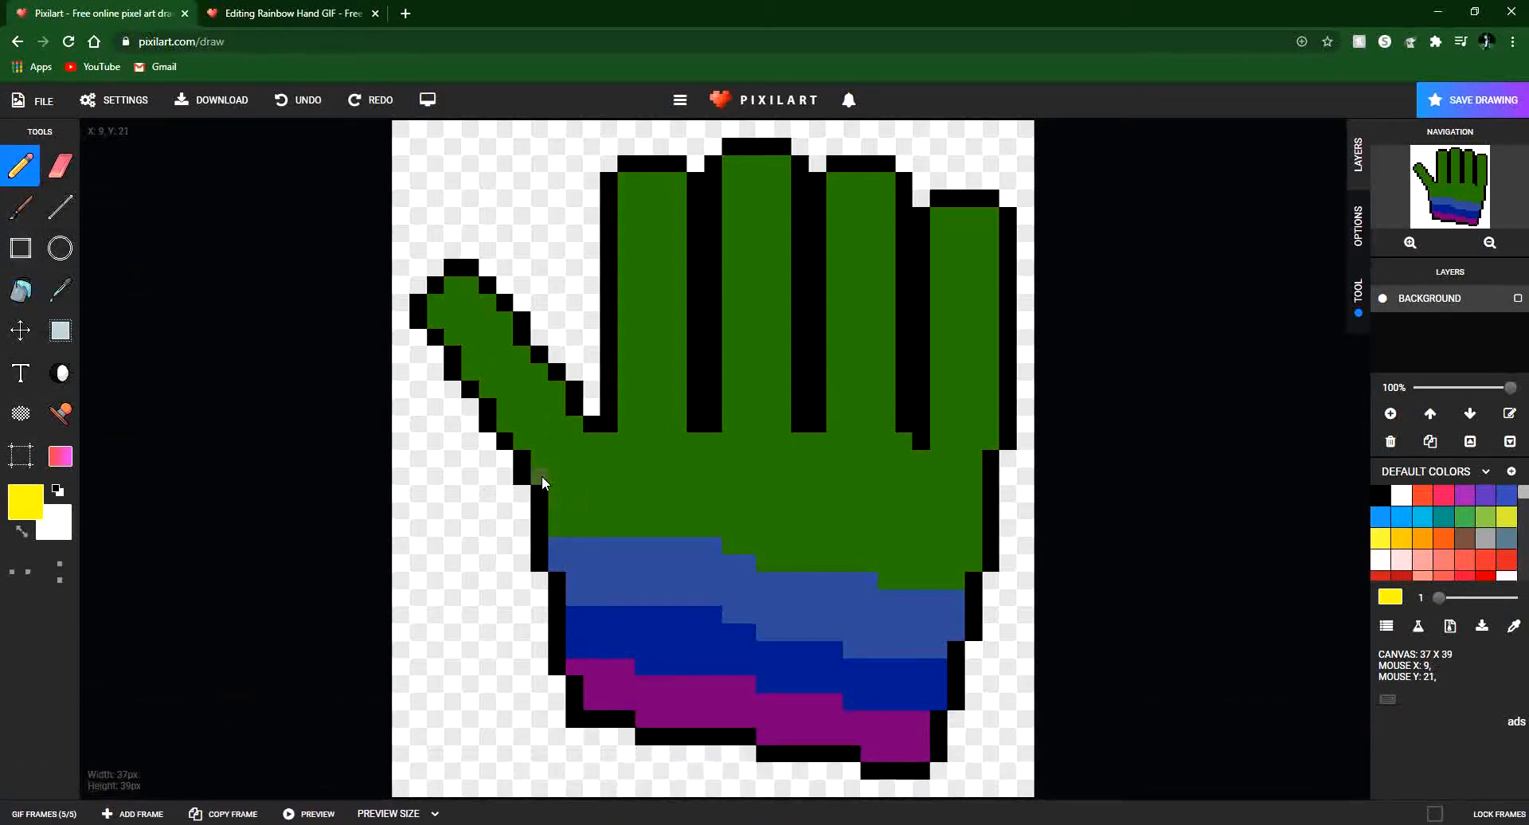
left_click_drag(543, 481, 870, 512)
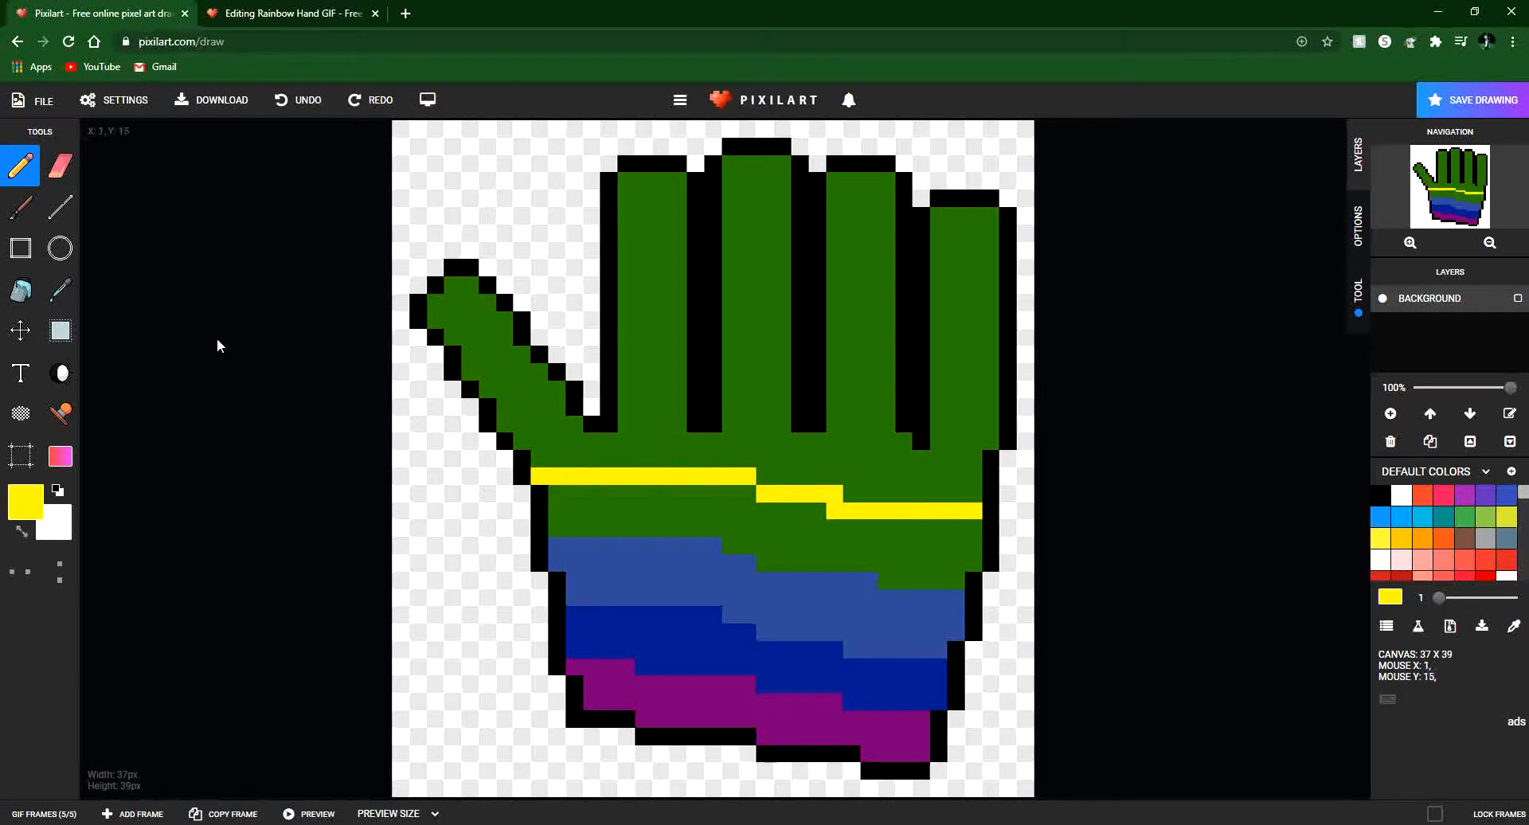
left_click(21, 289)
left_click(652, 408)
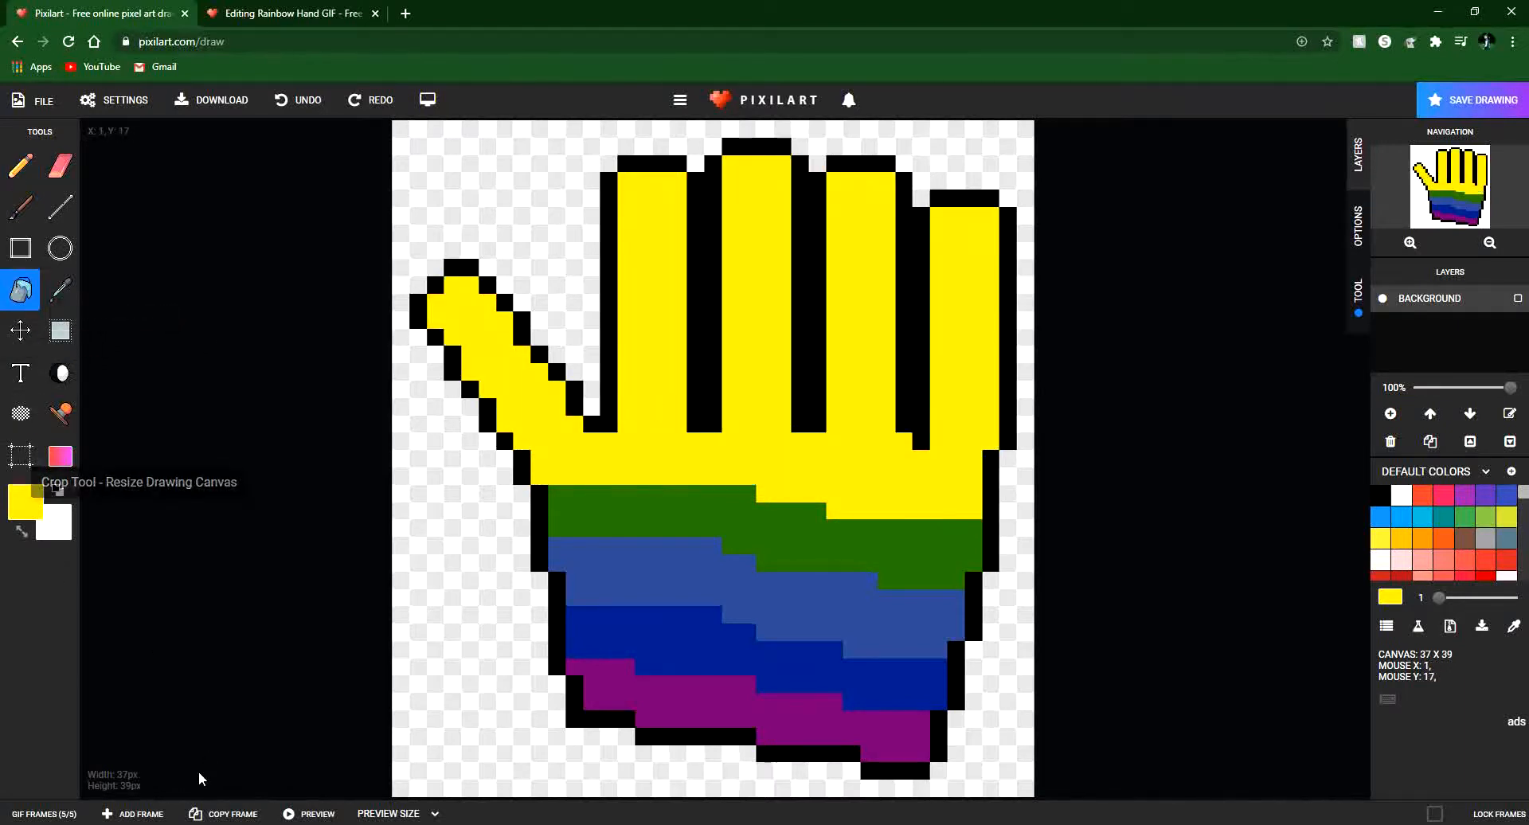
Duplicate the fifth frame and take the rainbow hand GIF's orange as the Pencil tool's colour.
left_click(44, 813)
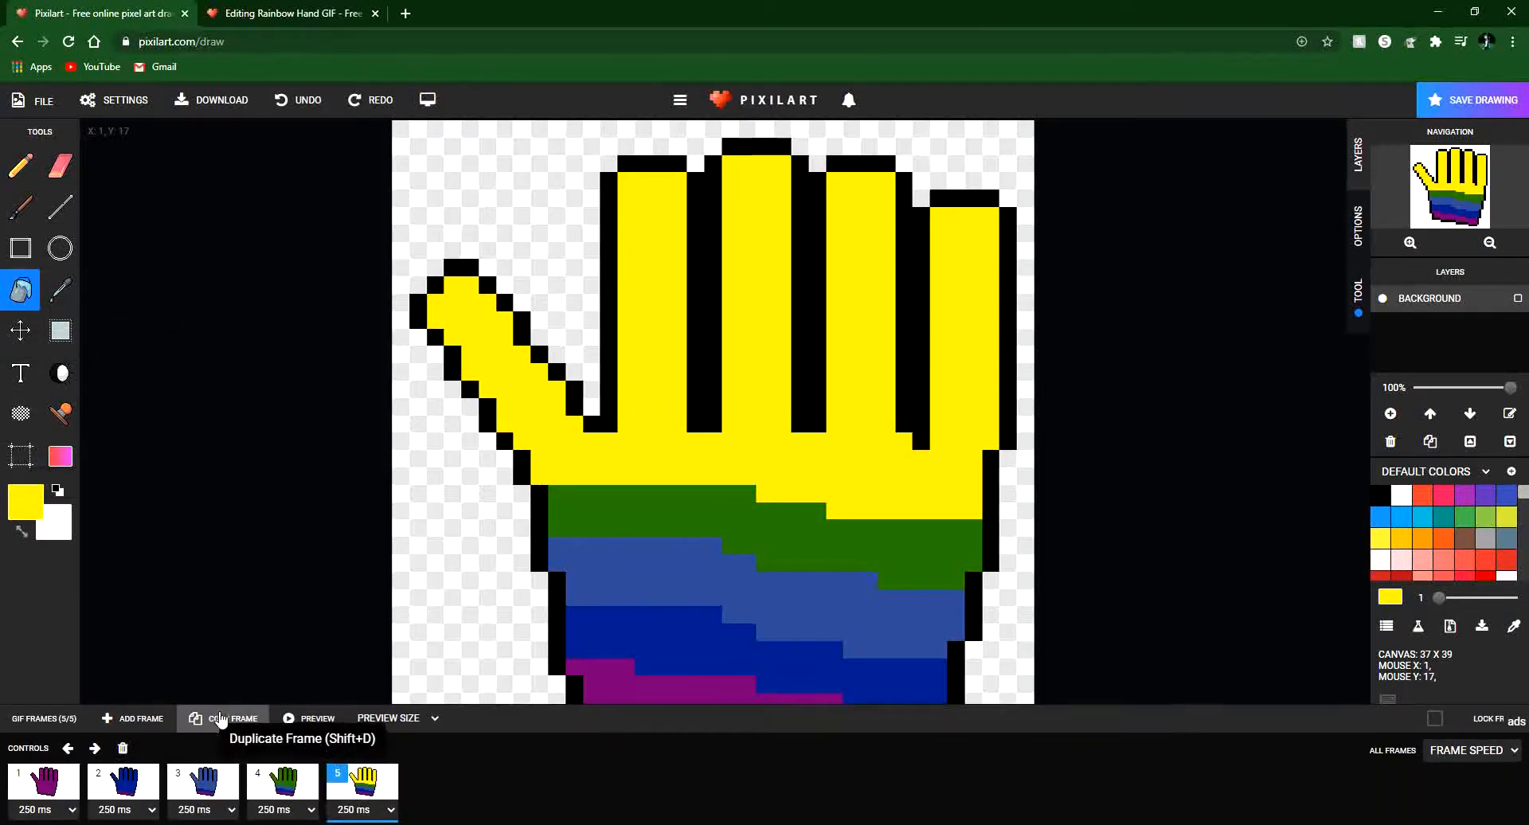
left_click(221, 719)
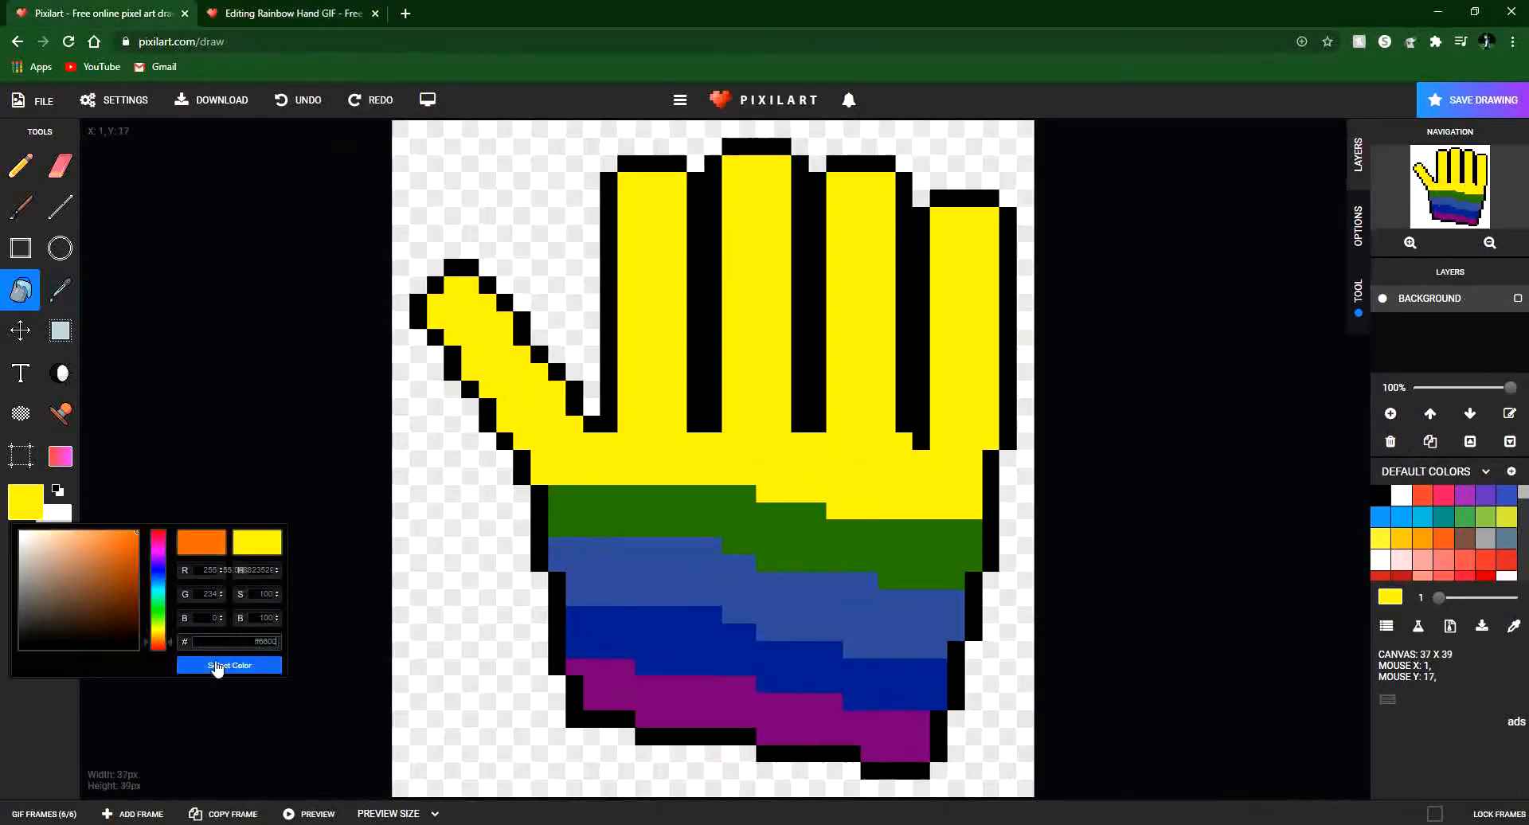
left_click(212, 666)
left_click(59, 808)
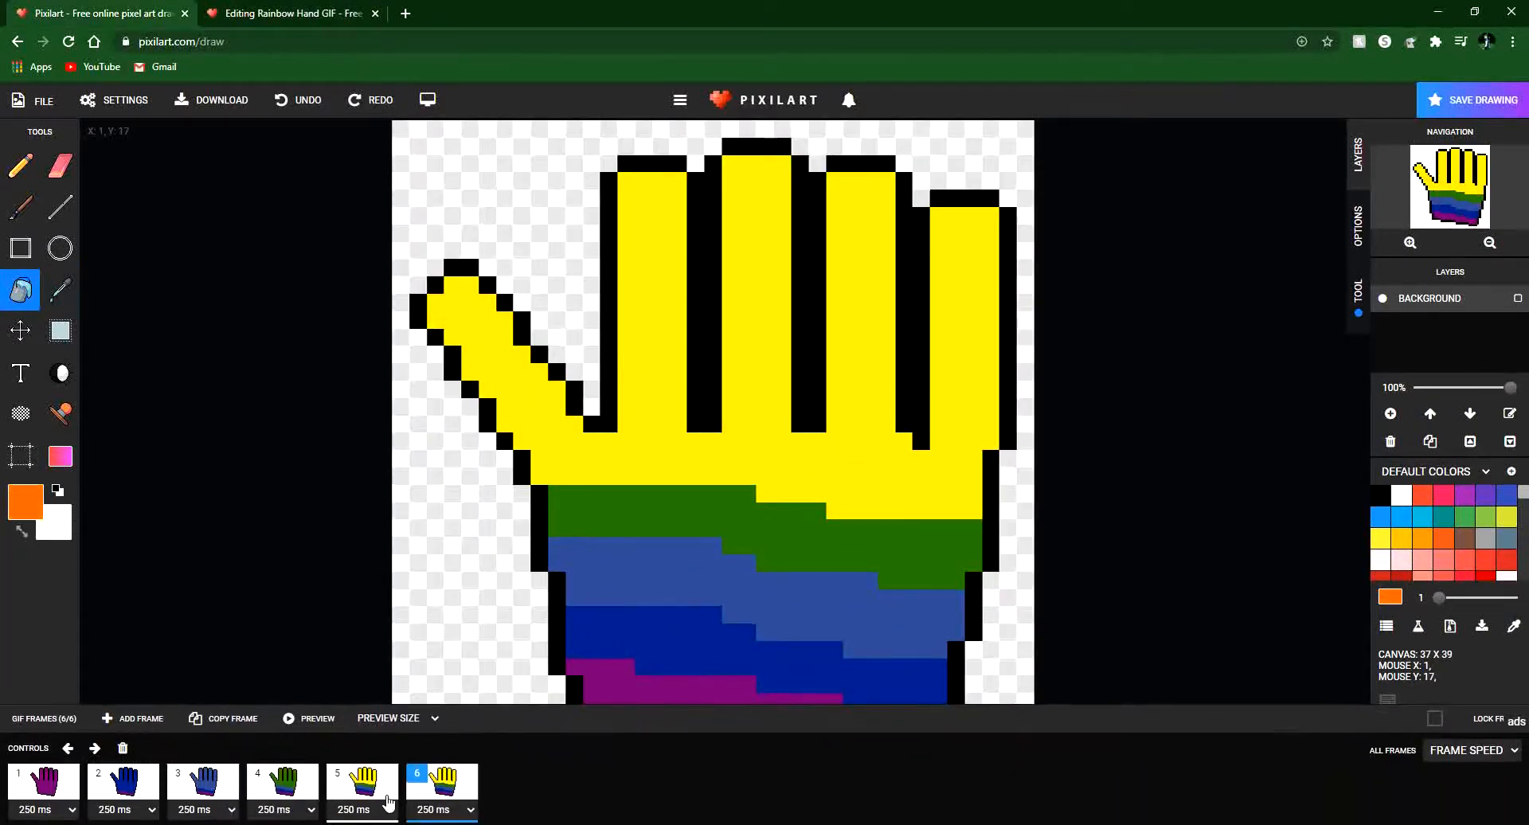
left_click(21, 162)
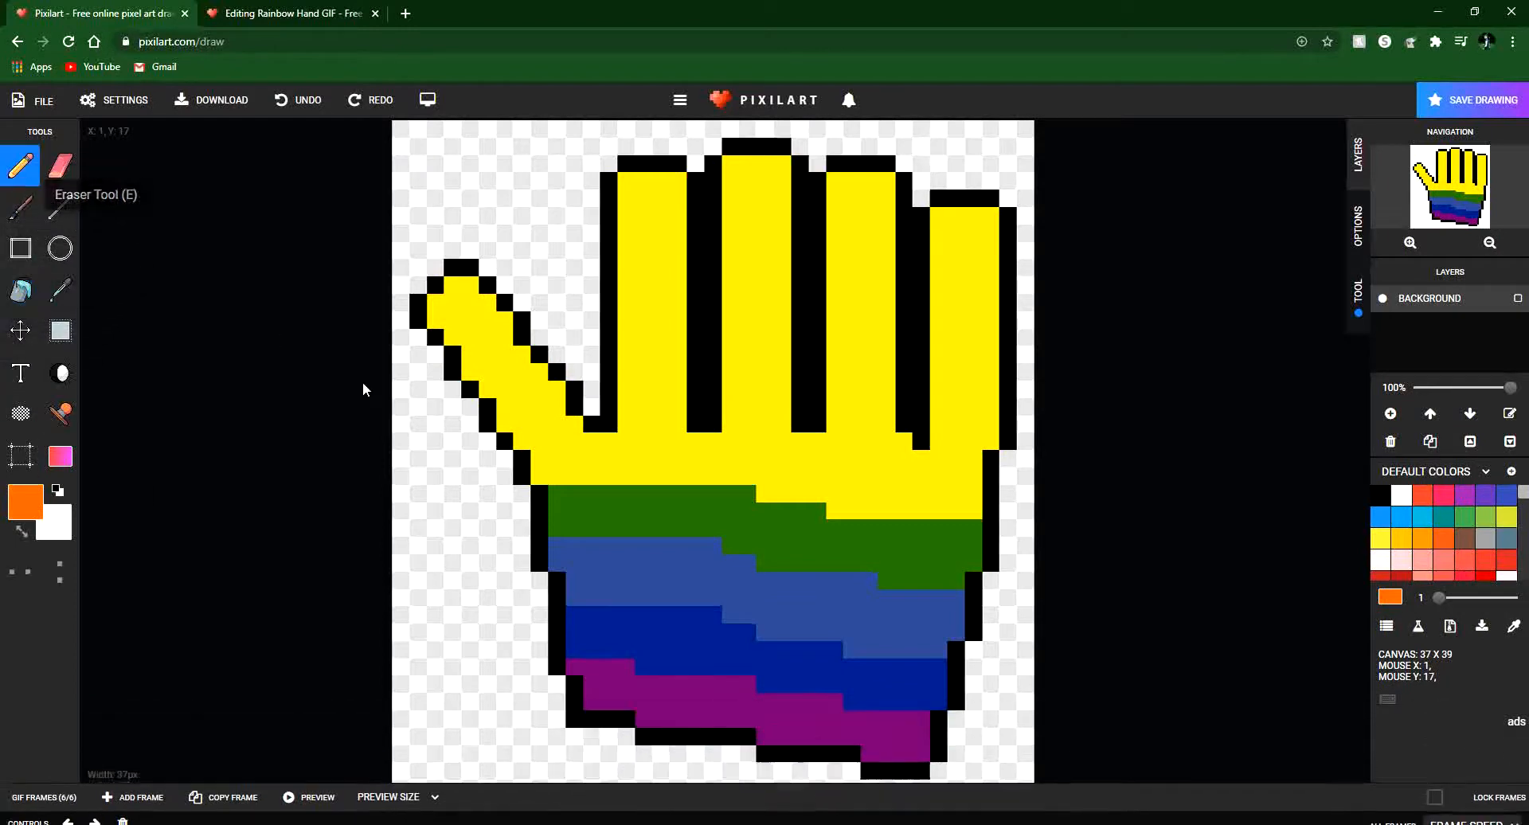
In the sixth frame, draw a stepped orange line across the base of the thumb and fingers and fill the areas above it orange.
mouse_move(556, 426)
left_mouse_down()
mouse_move(816, 443)
mouse_move(936, 472)
left_mouse_up()
left_click(542, 426)
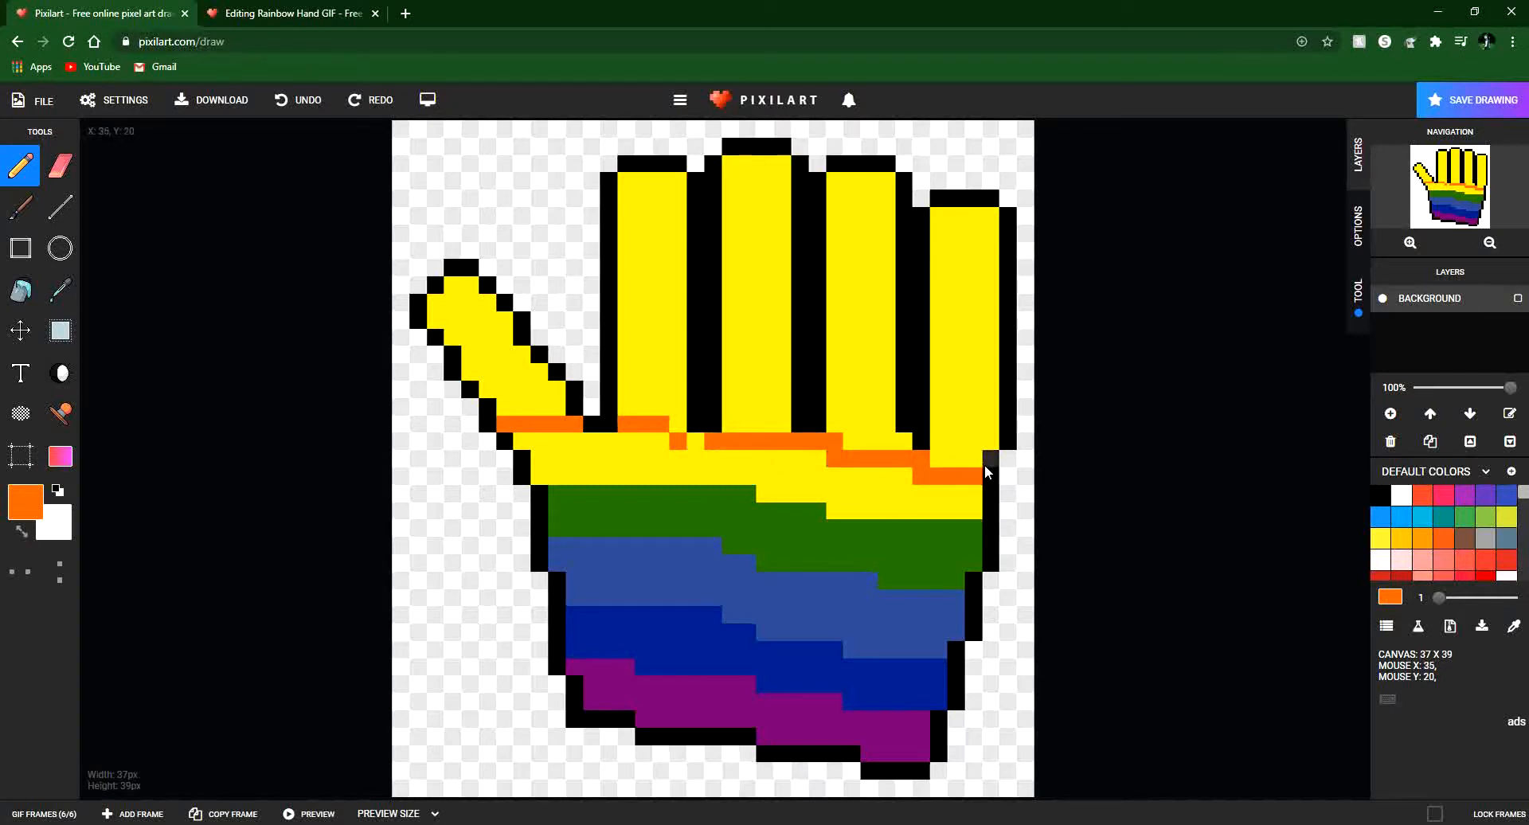
key("ctrl+z")
left_click_drag(973, 458, 737, 428)
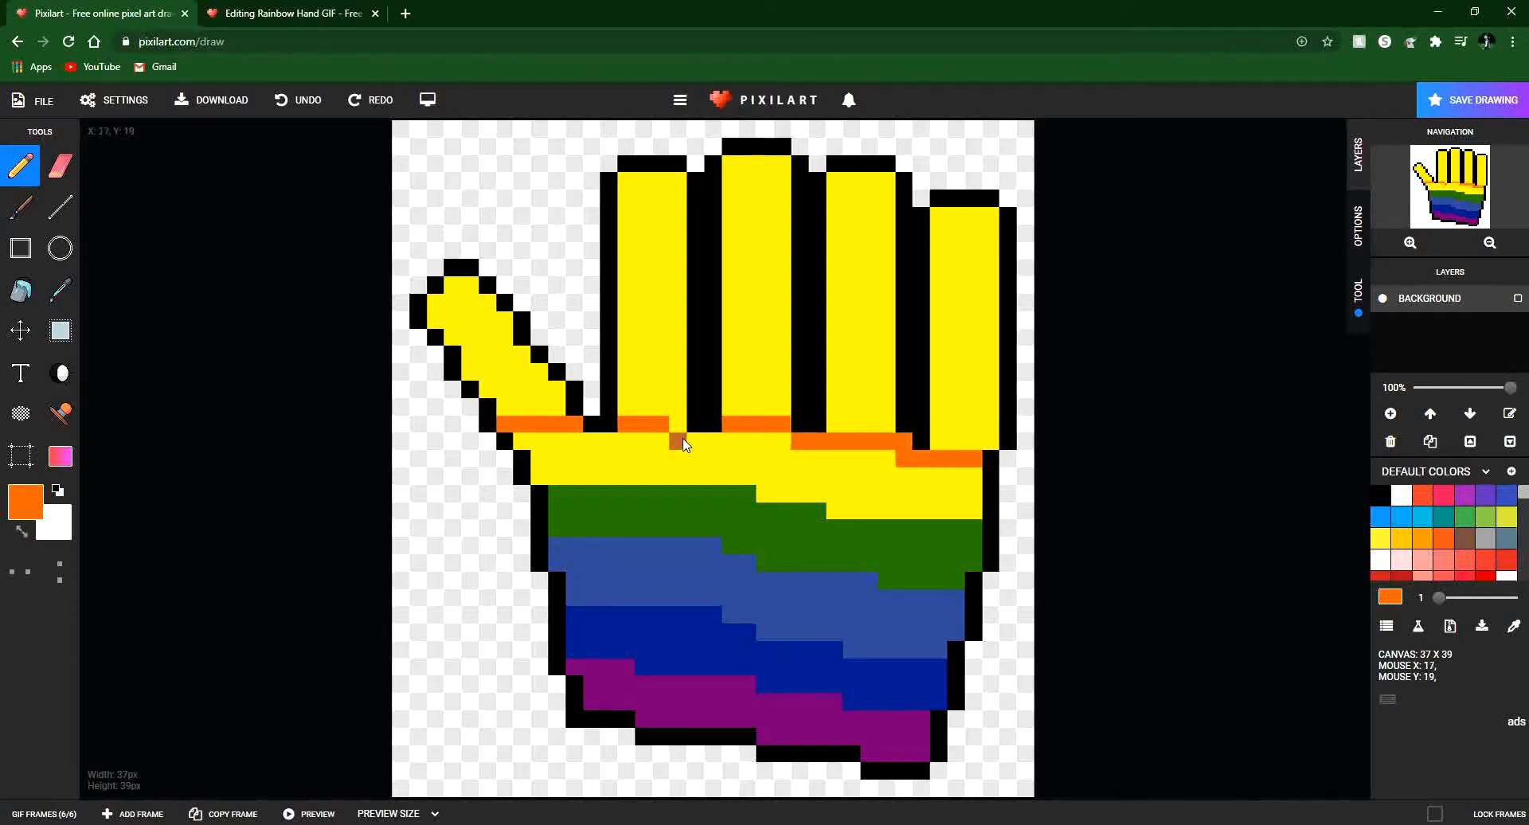
left_click(20, 291)
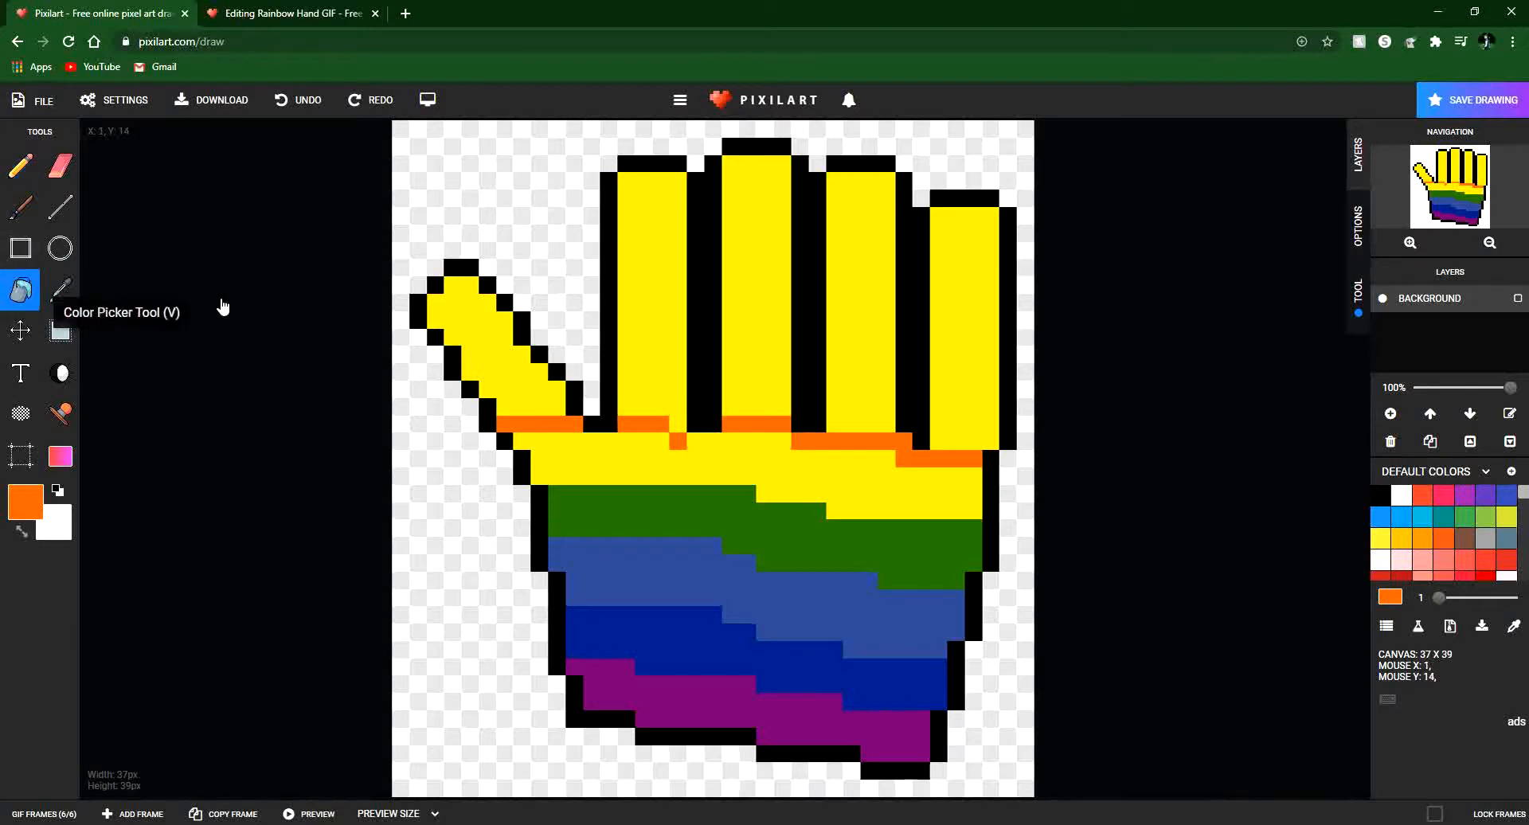
left_click(623, 326)
left_click(763, 323)
left_click(846, 309)
left_click(956, 306)
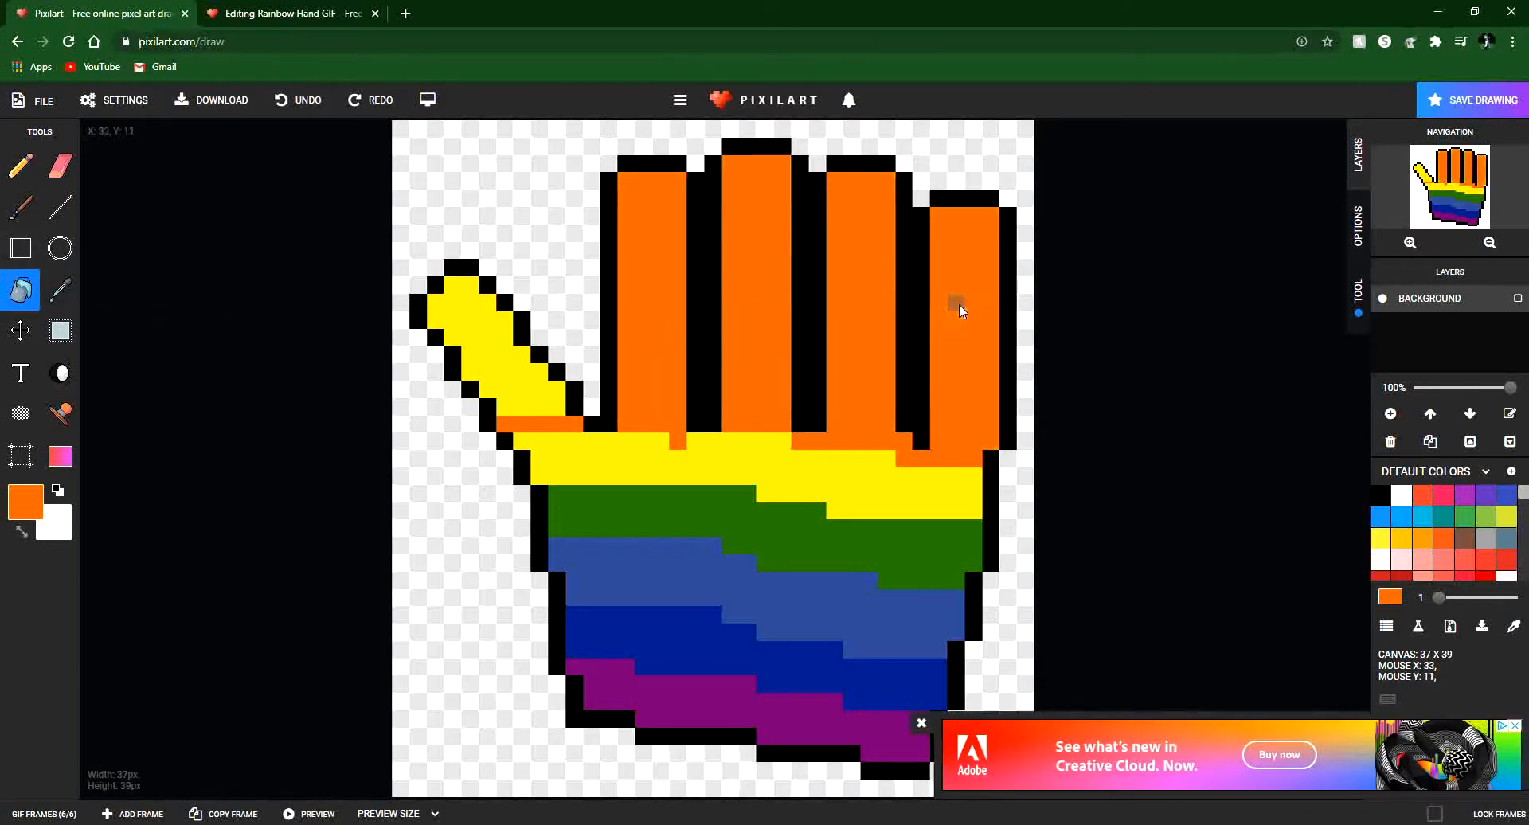
left_click(505, 351)
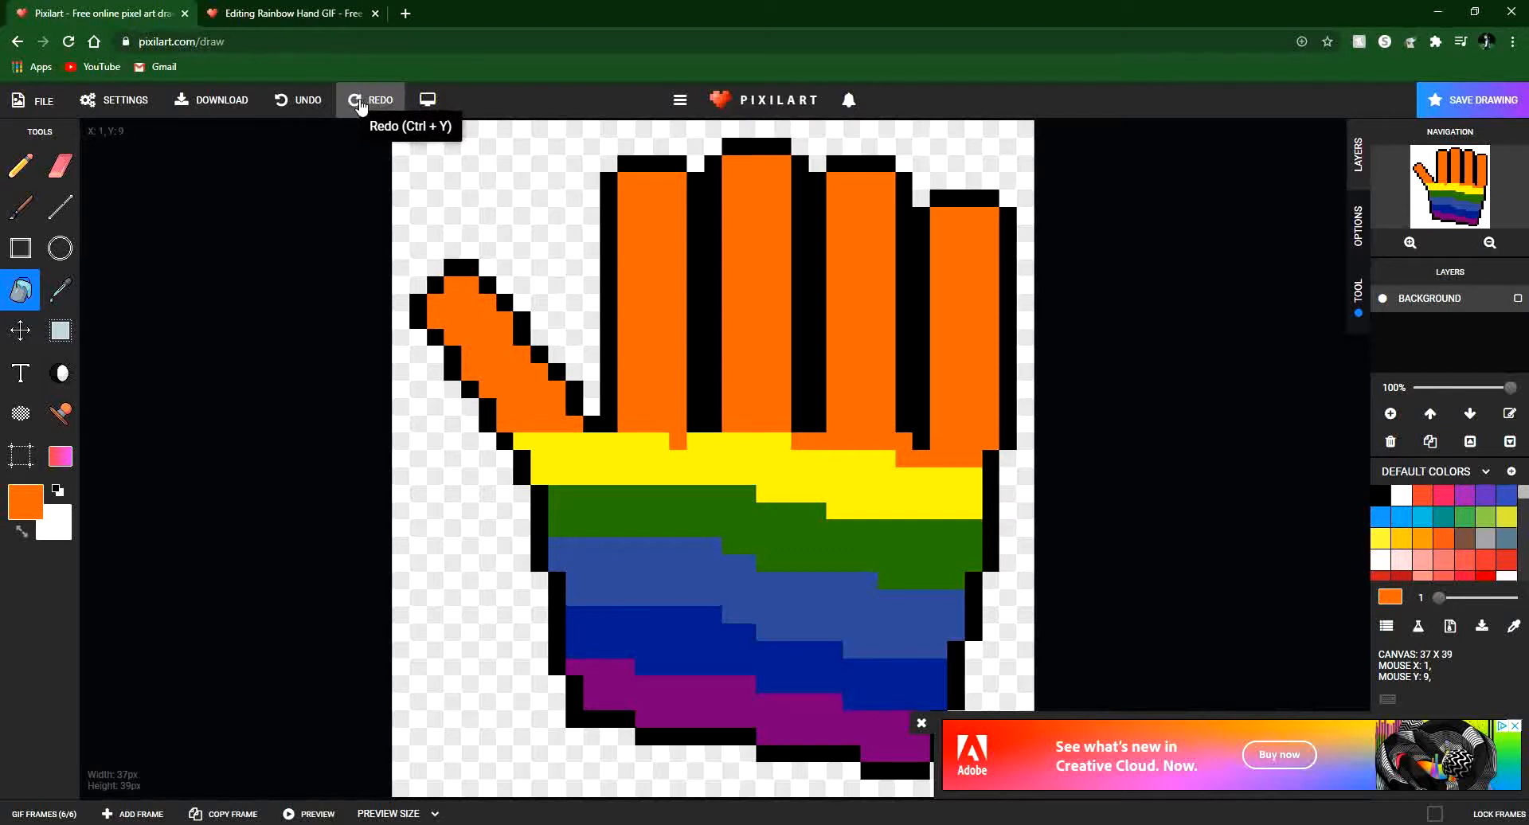
Sample the red from the rainbow hand GIF, duplicate the sixth frame, and set the sampled red as the Pencil tool's colour.
left_click(209, 12)
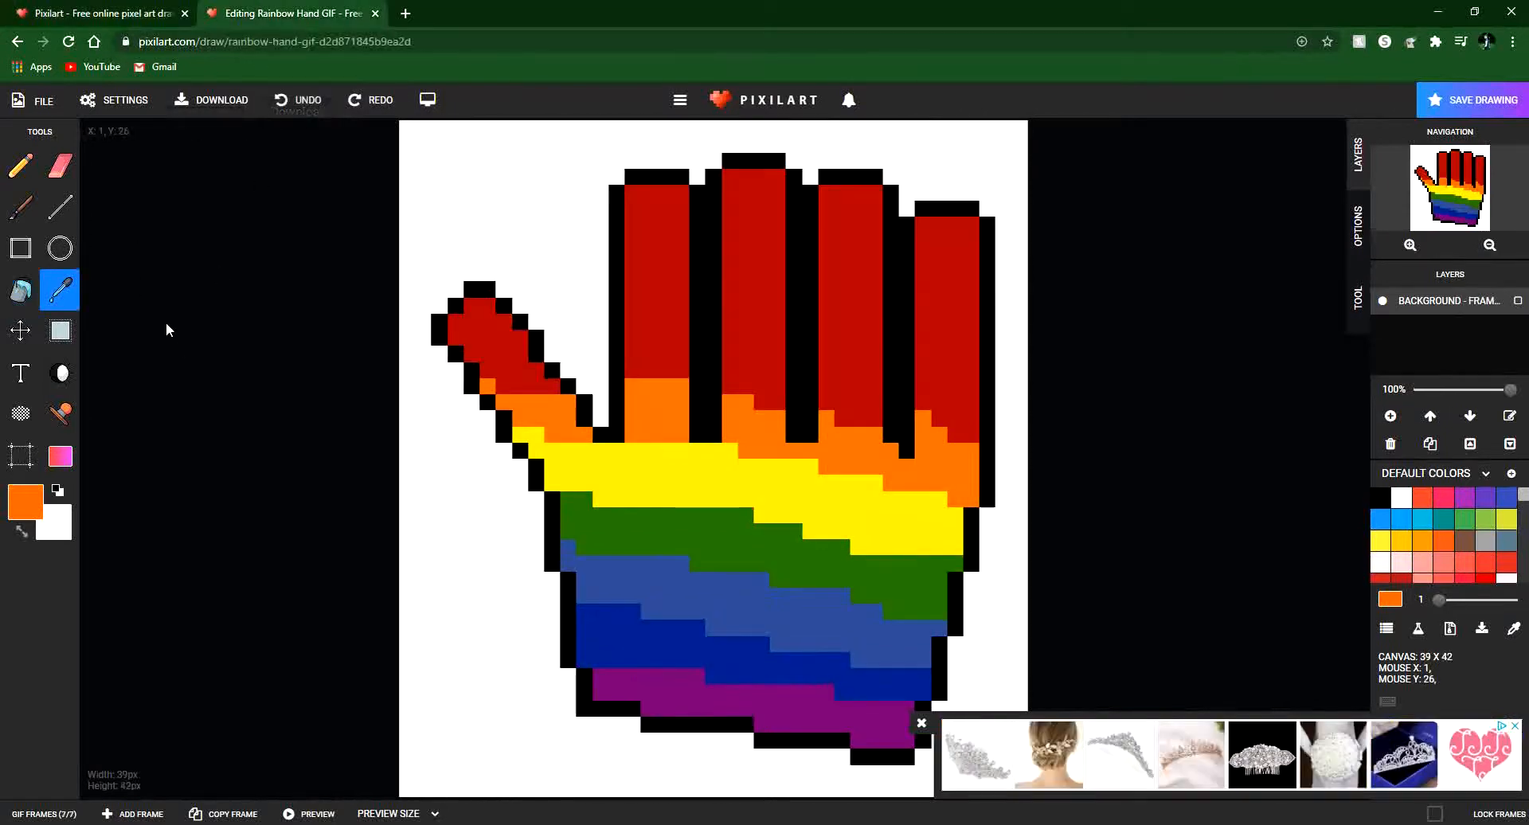
left_click(485, 341)
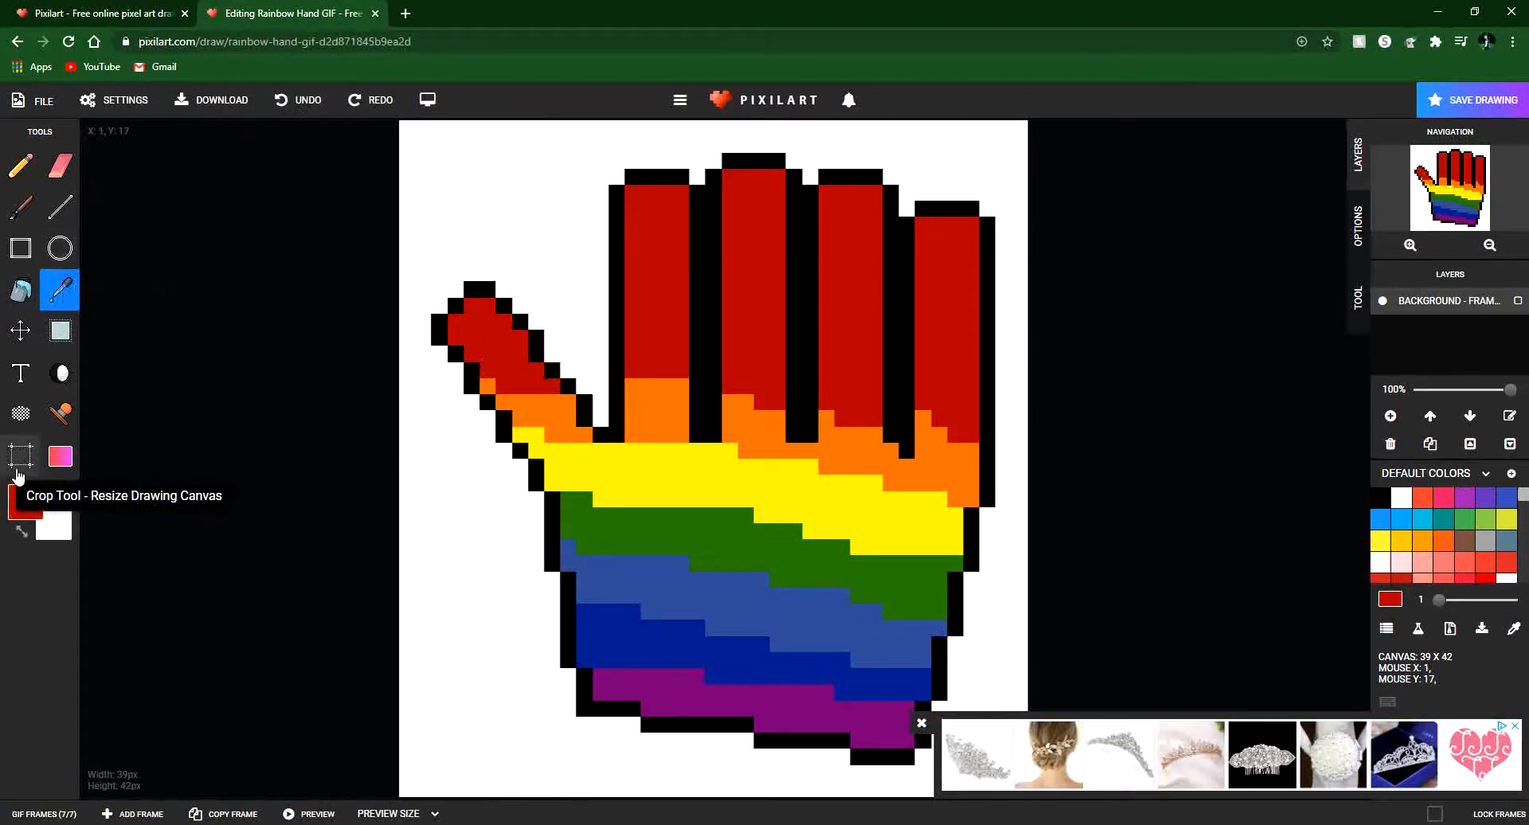
left_click(20, 495)
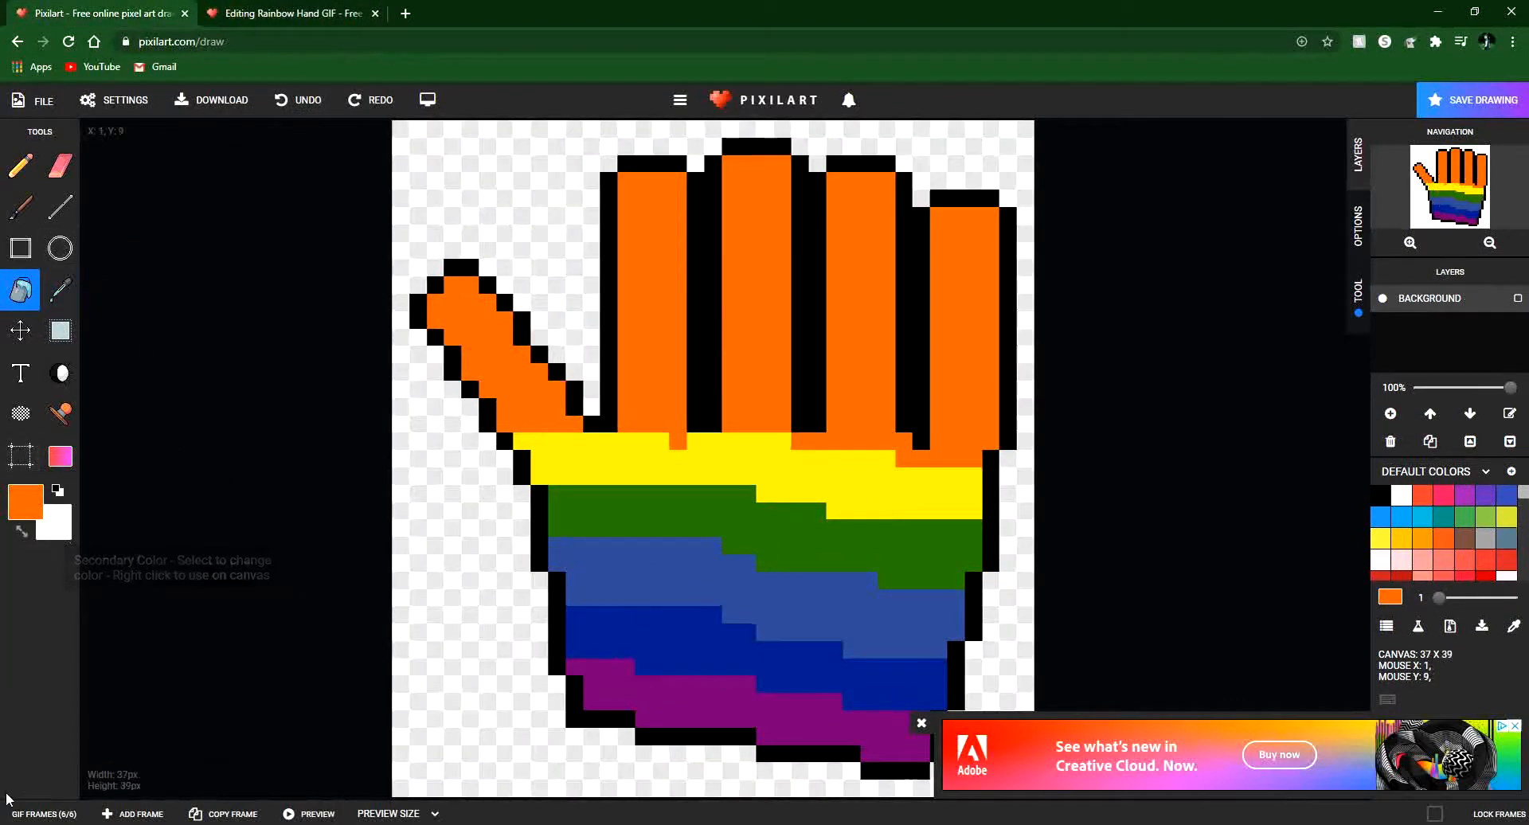
left_click(23, 813)
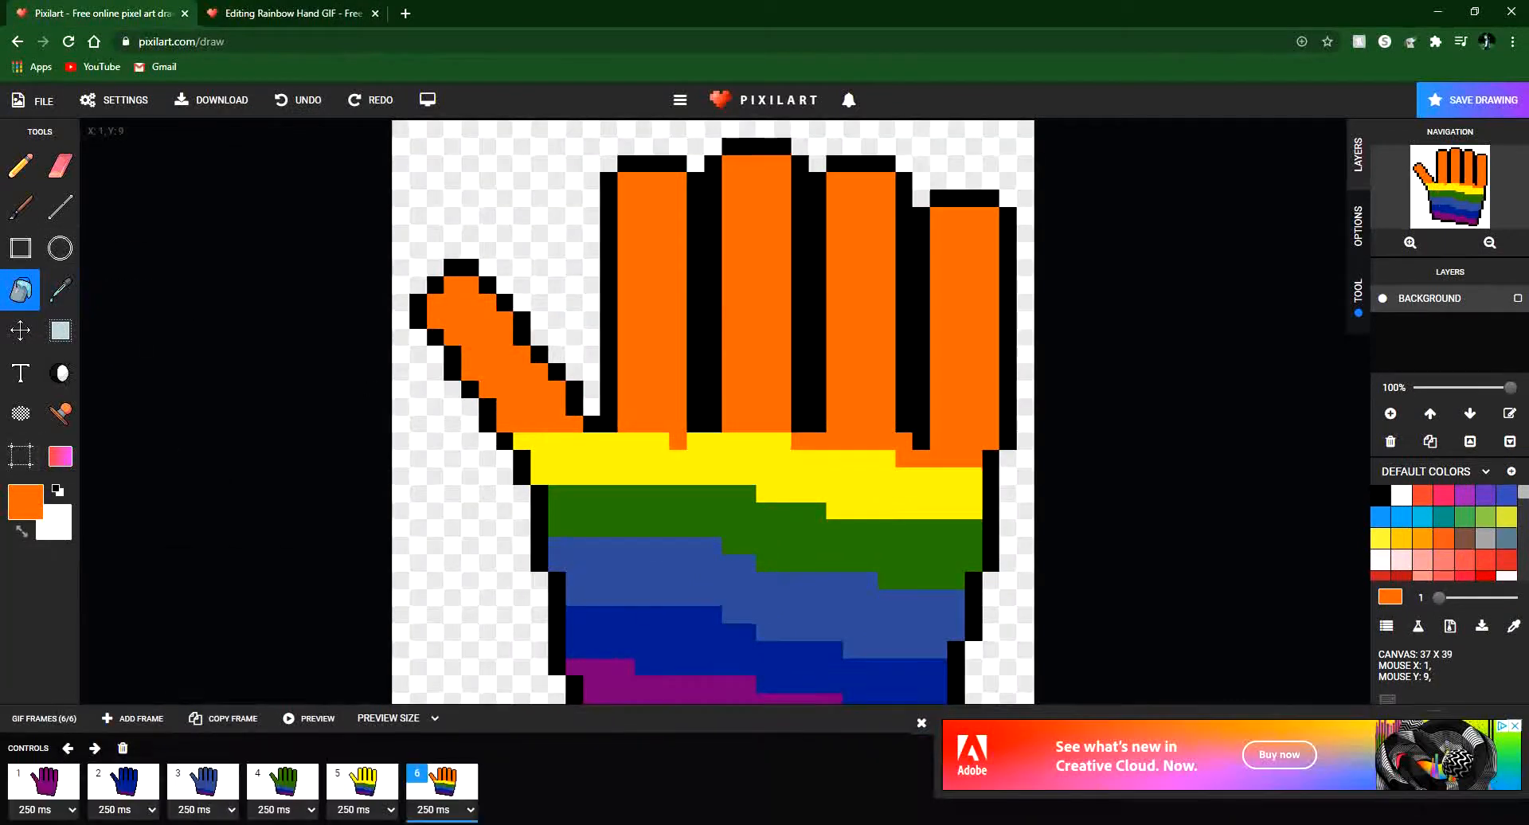
left_click(215, 719)
left_click(20, 167)
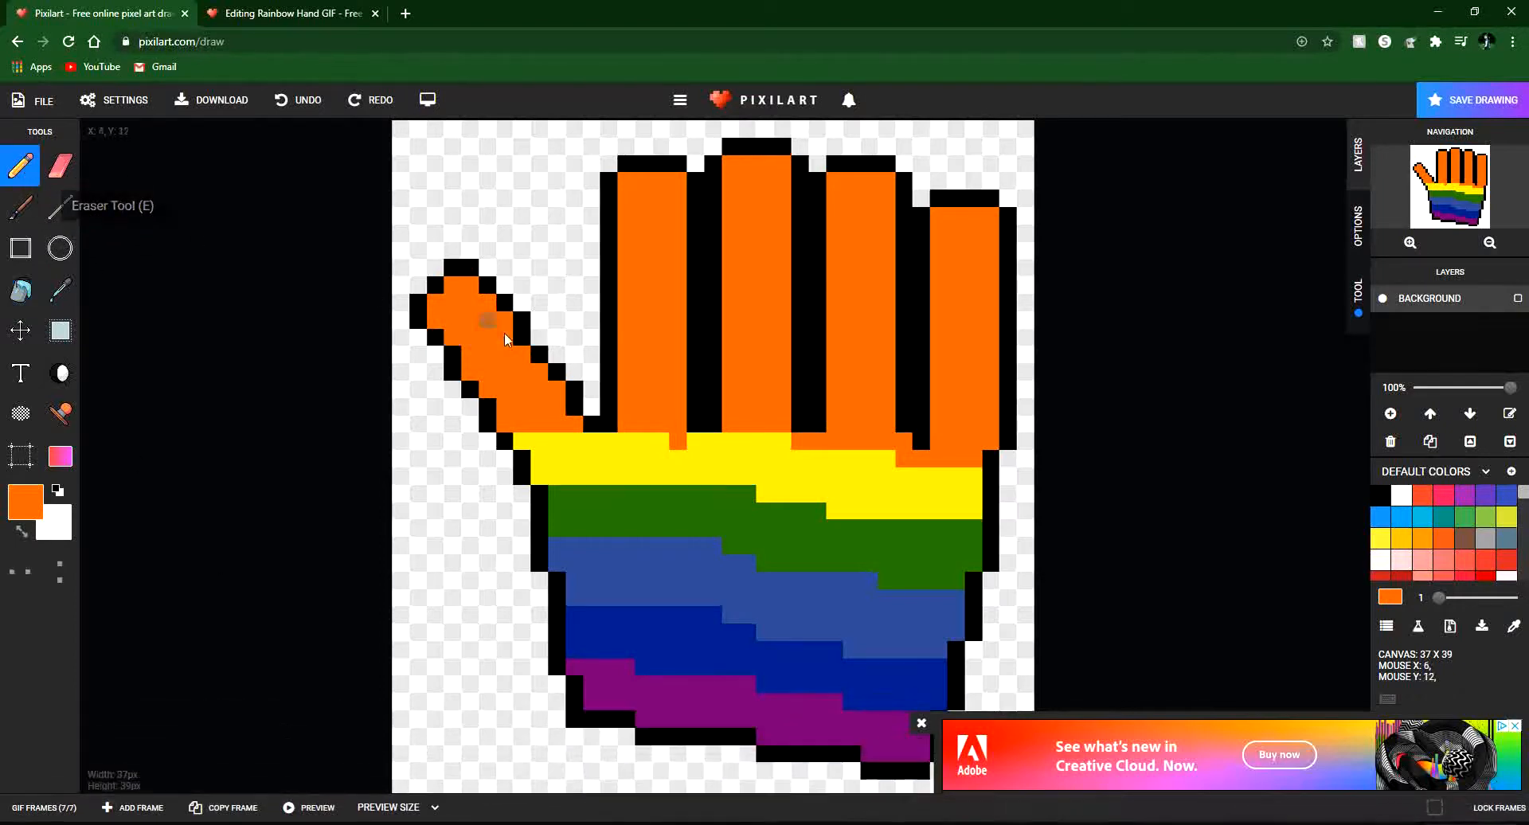
left_click(26, 502)
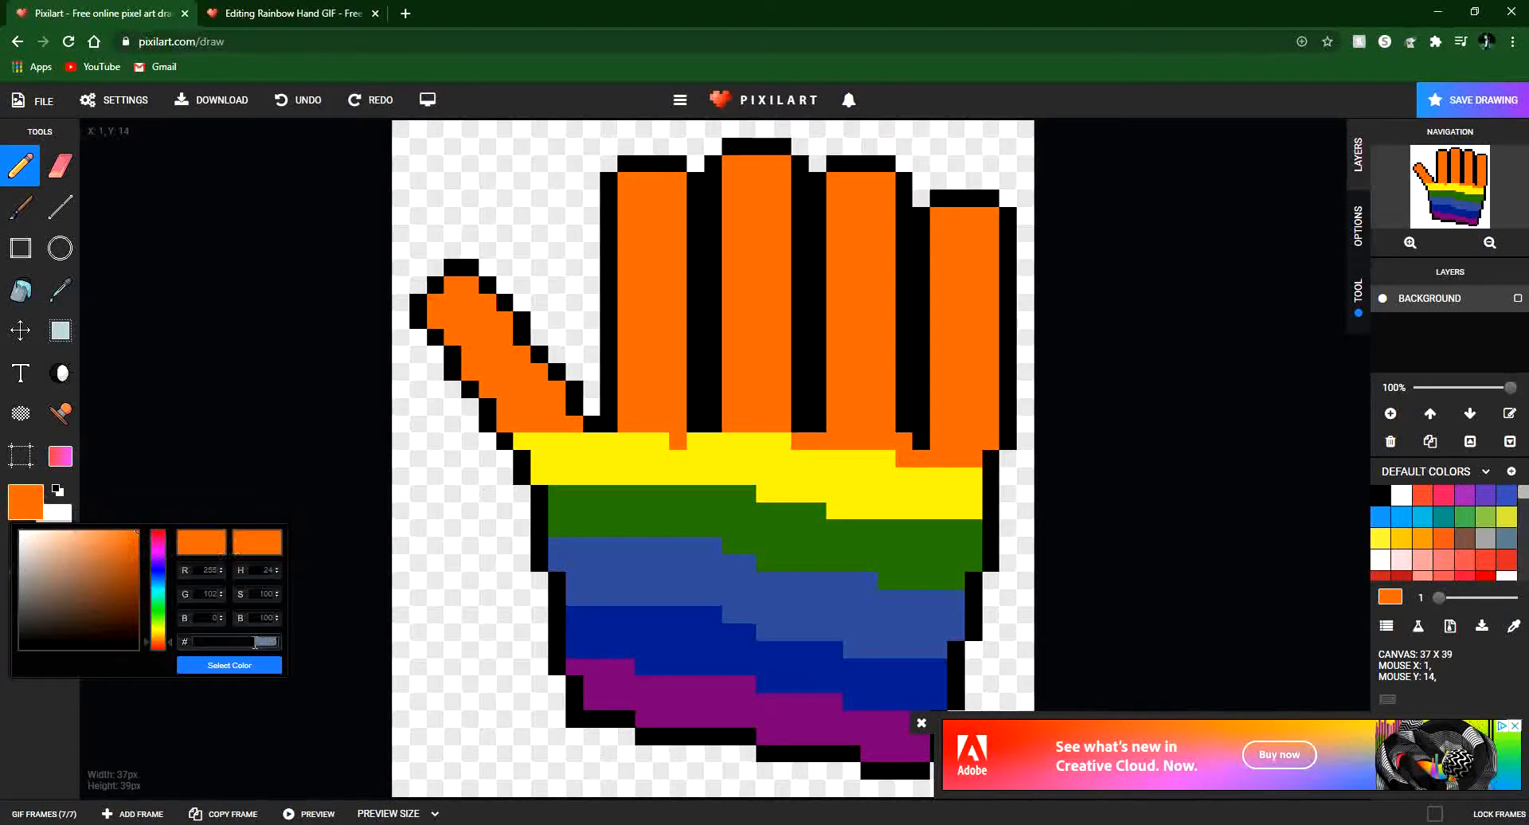
key("ctrl+v")
left_click(239, 665)
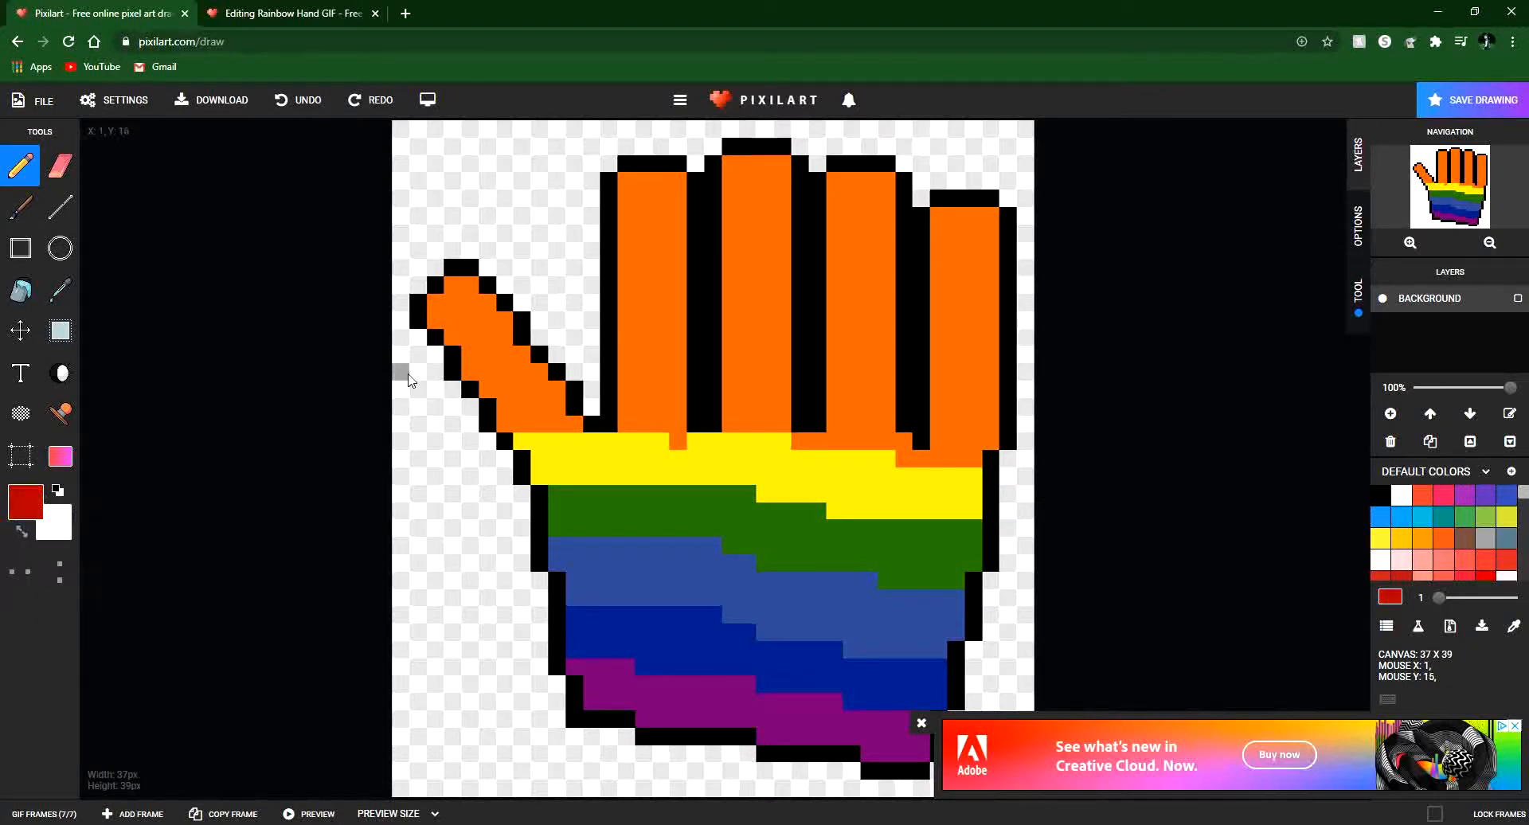
In the seventh frame, draw stepped red lines across the thumb and four fingers and fill the areas above them red.
left_click(559, 390)
left_click(537, 371)
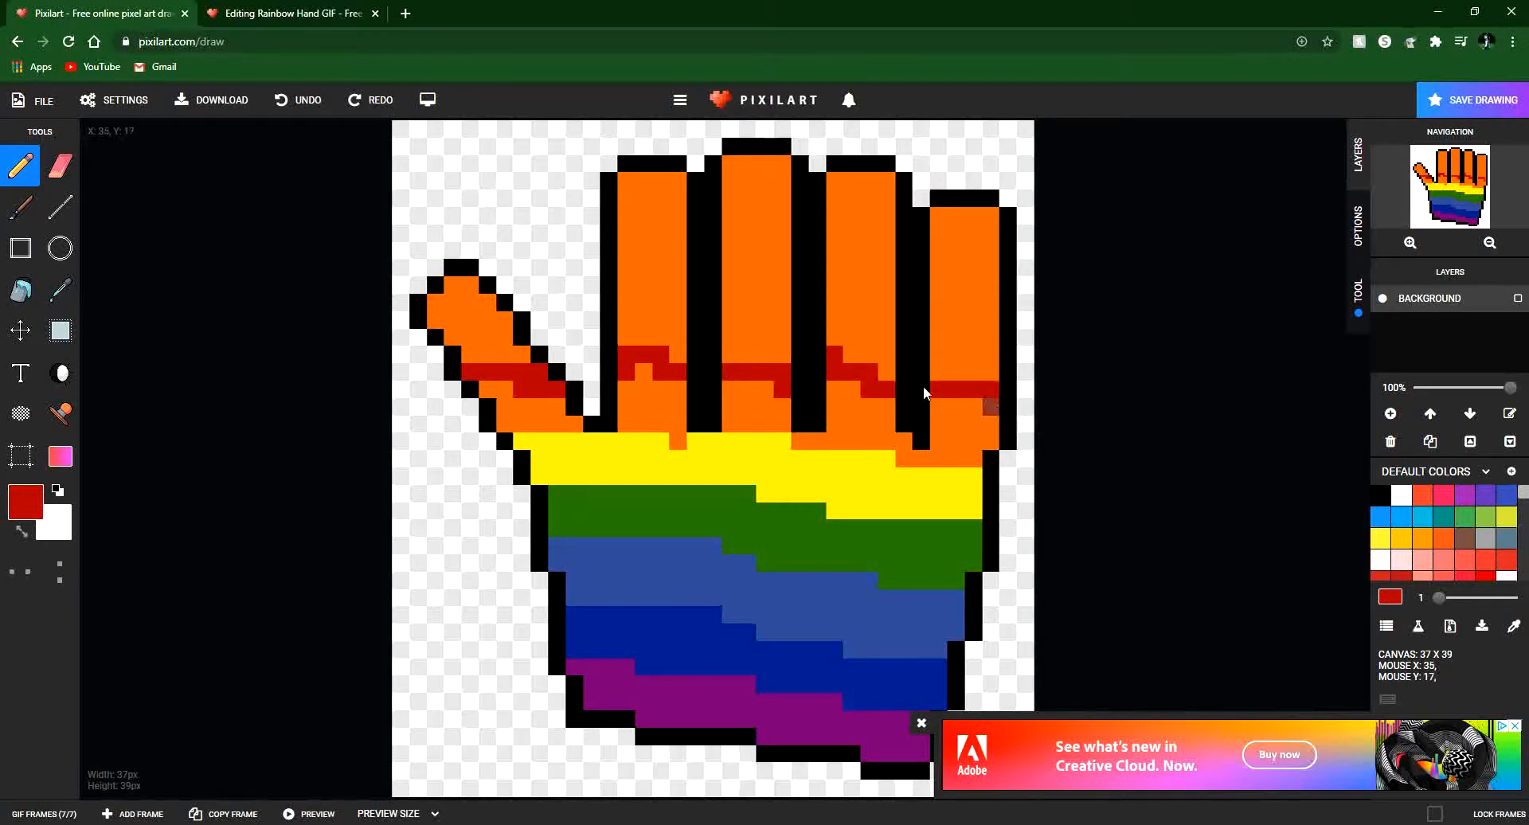
left_click(997, 400)
left_click(21, 290)
left_click(456, 325)
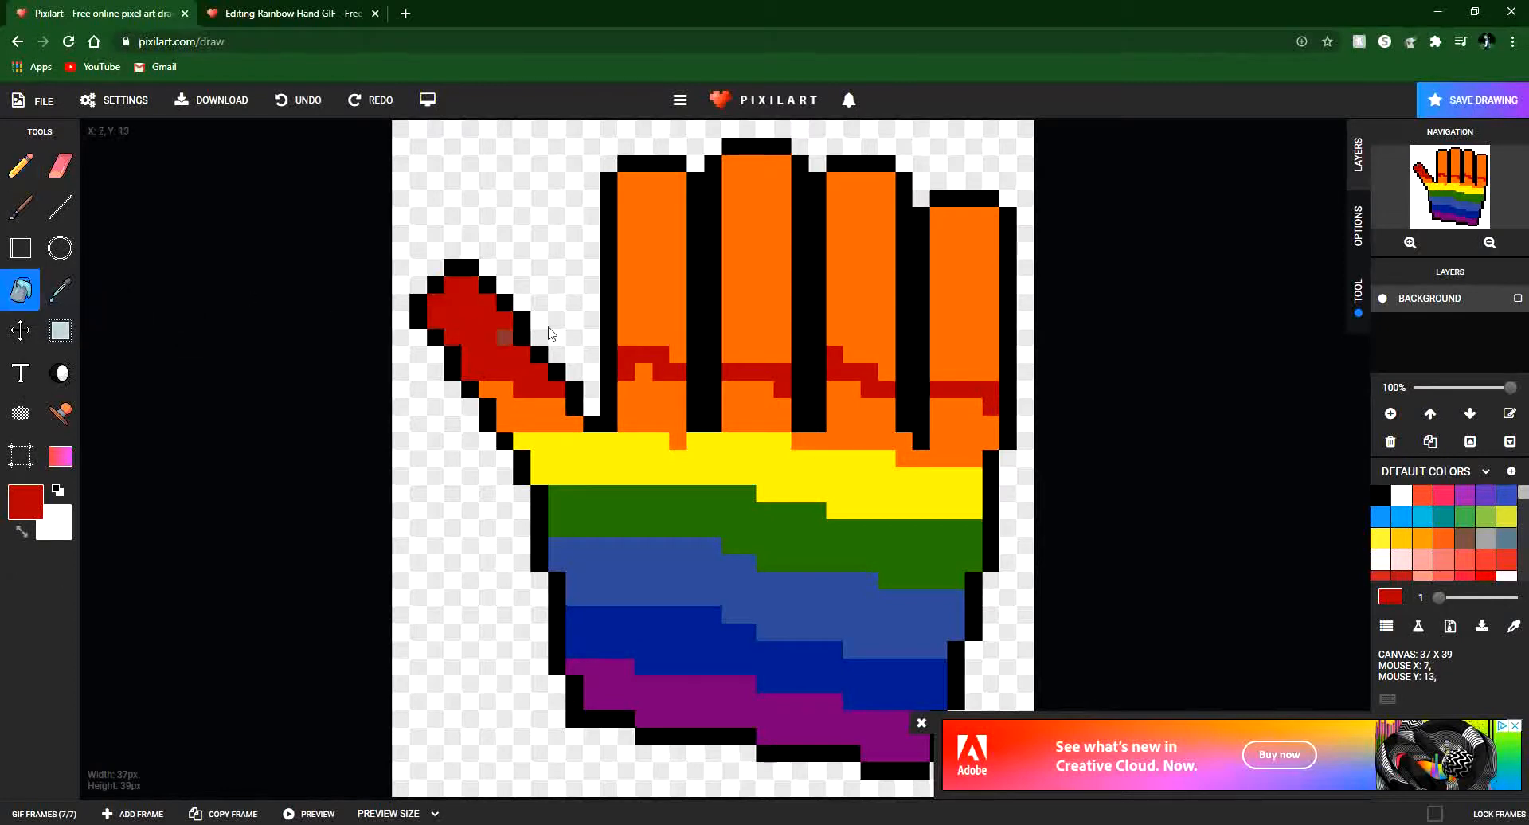
left_click(655, 304)
left_click(758, 301)
left_click(851, 304)
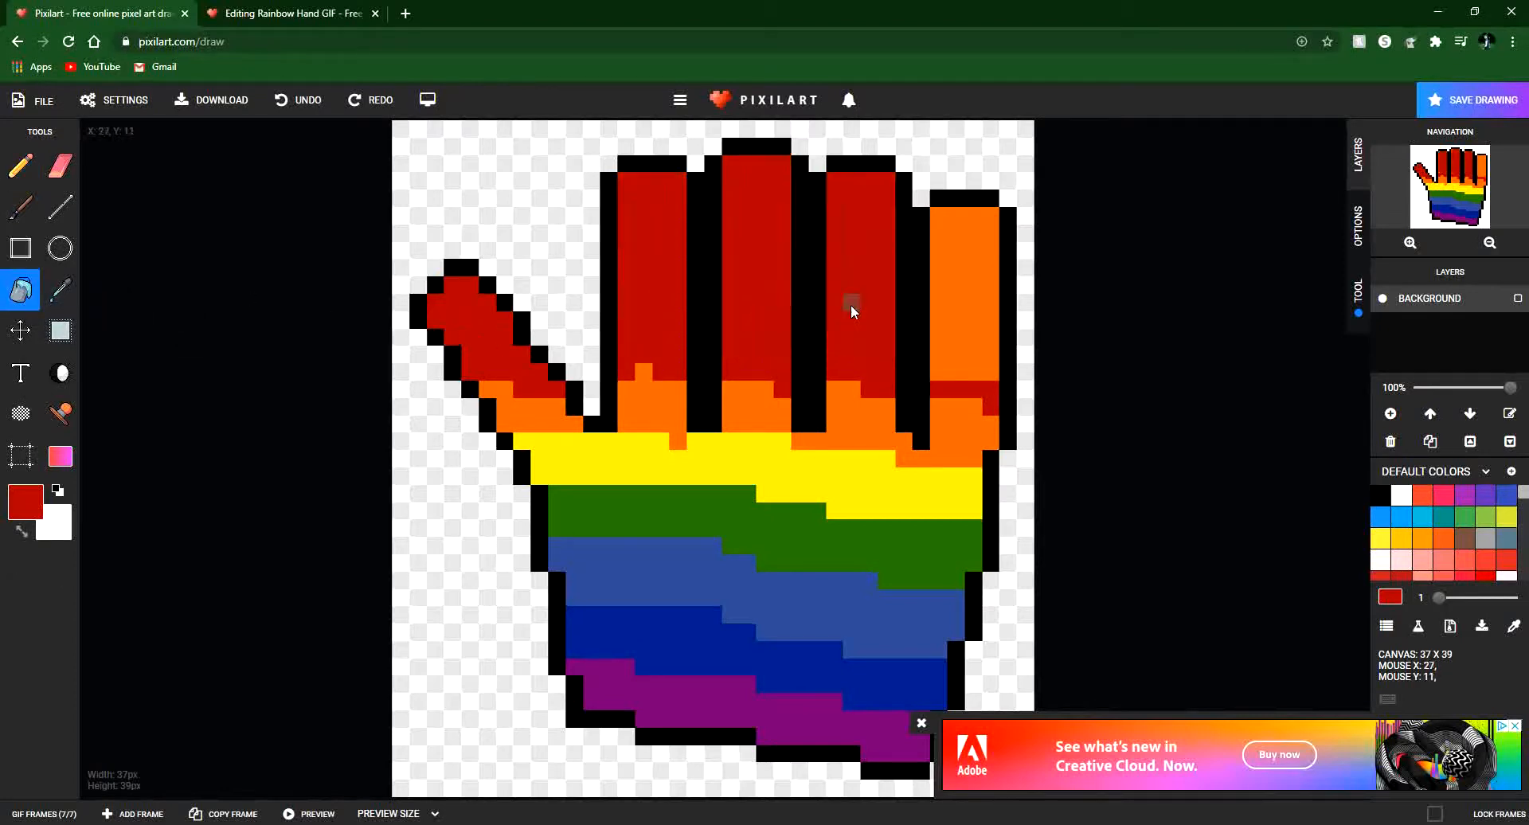
left_click(965, 319)
left_click(922, 722)
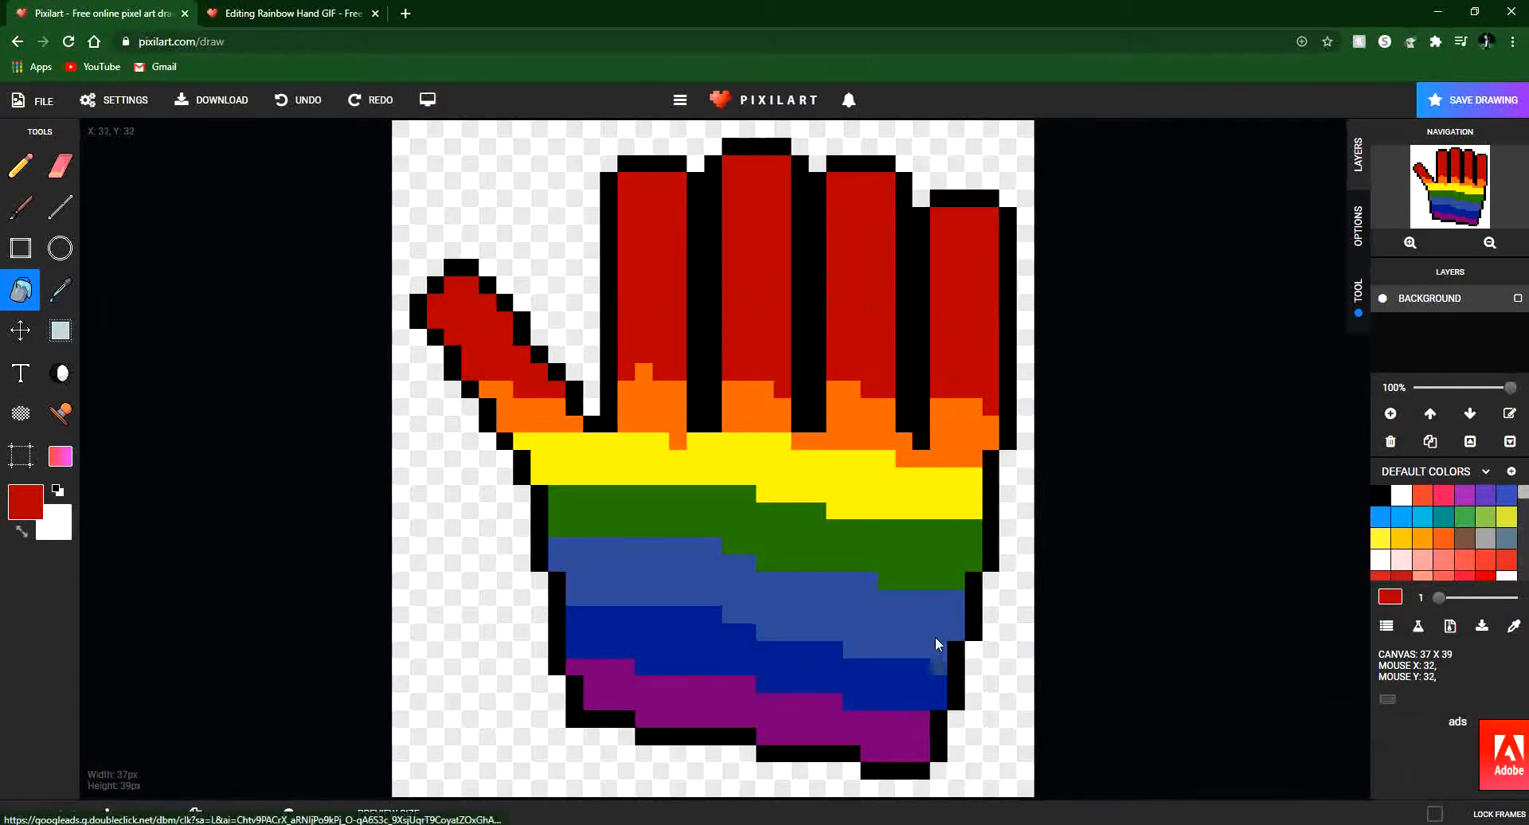
Preview the seven-frame animation at its current frame speed.
left_click(61, 808)
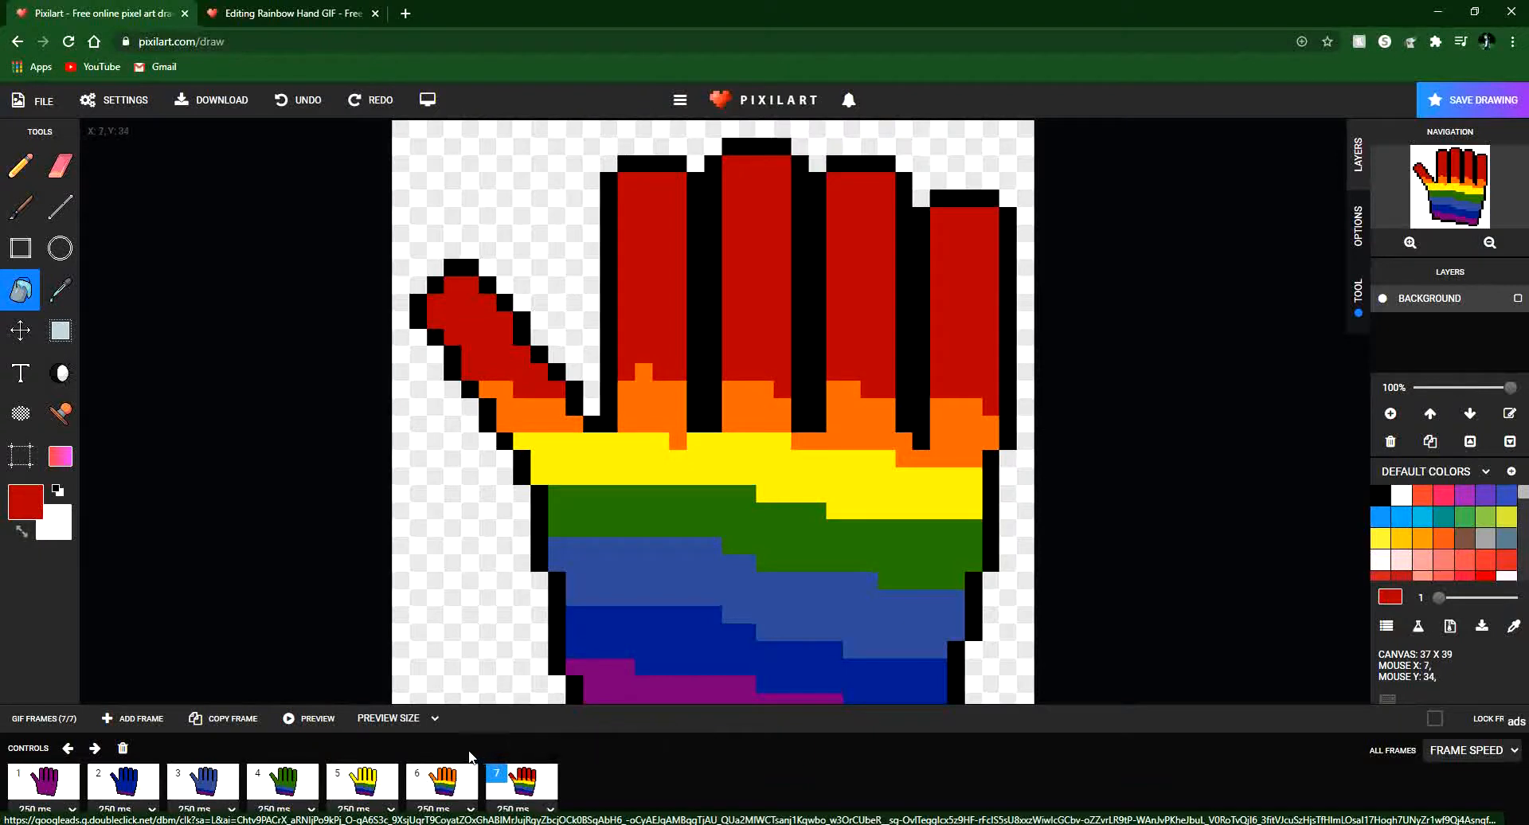
left_click(309, 730)
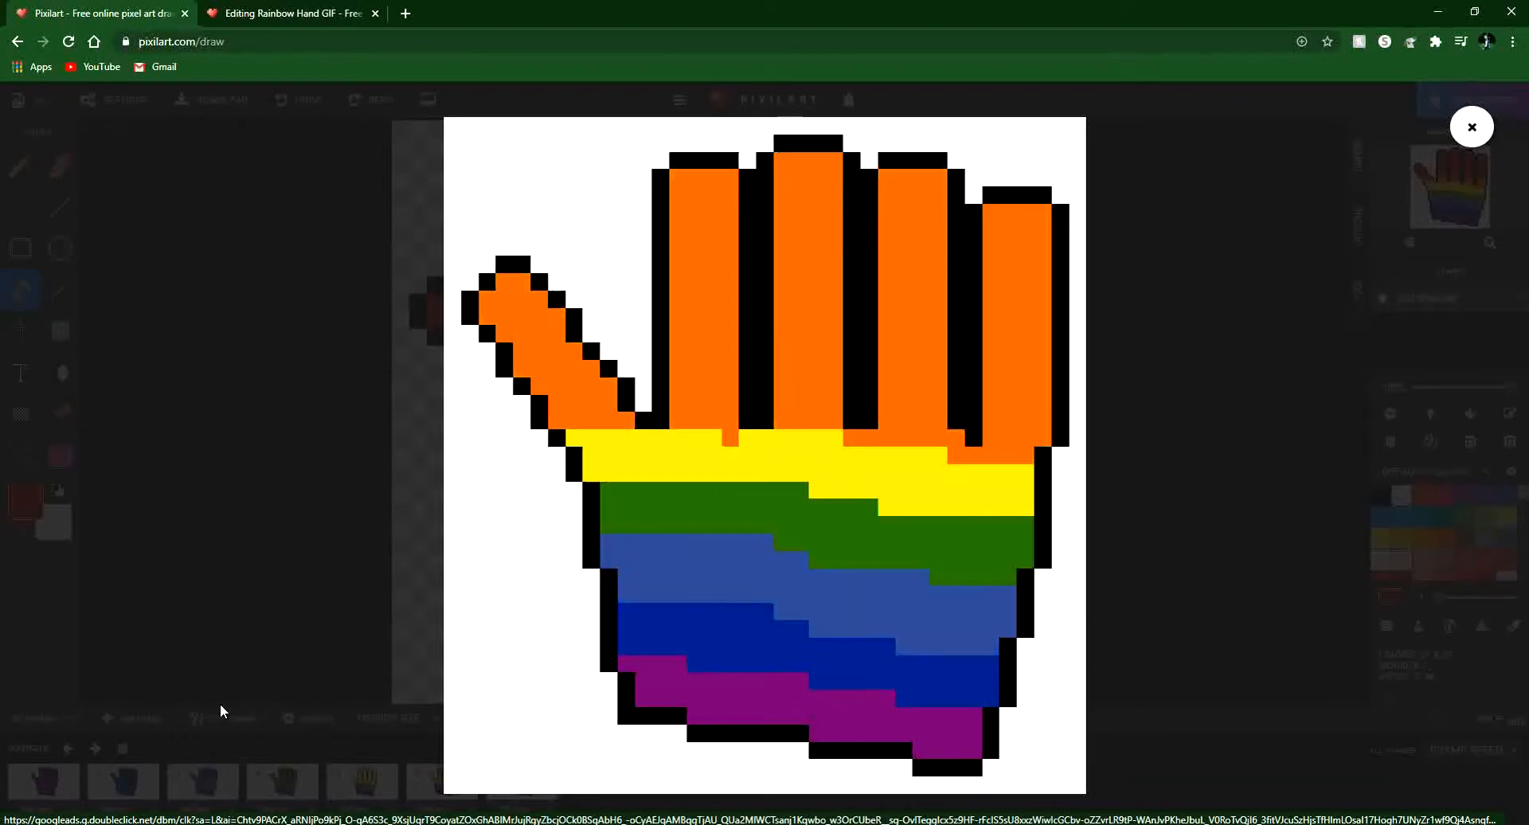
left_click(220, 709)
Set the duration of the first six frames to 500 ms each and preview the slower animation.
left_click(18, 816)
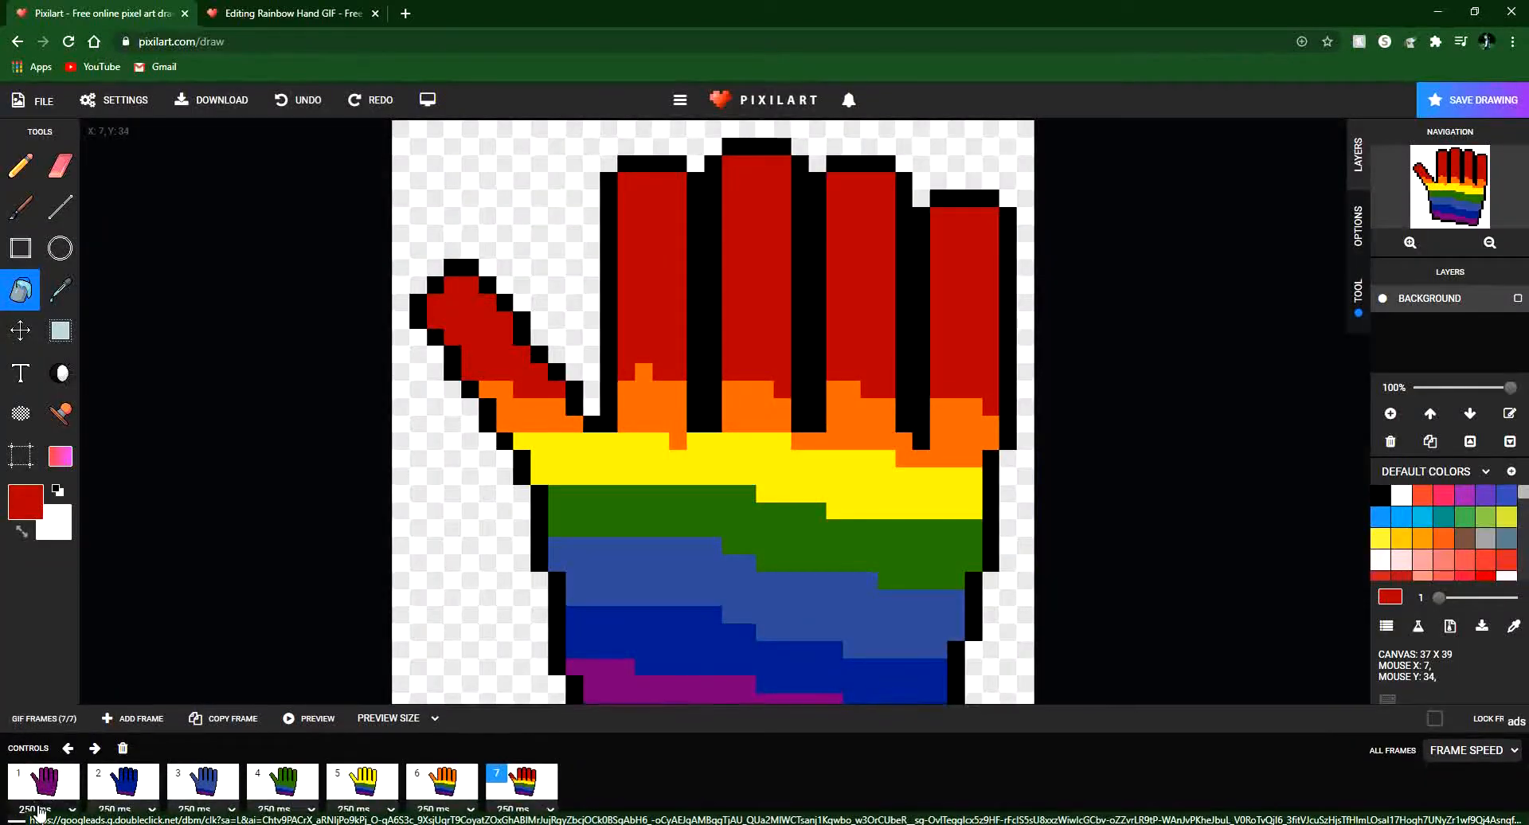
left_click(37, 809)
left_click(37, 755)
left_click(115, 810)
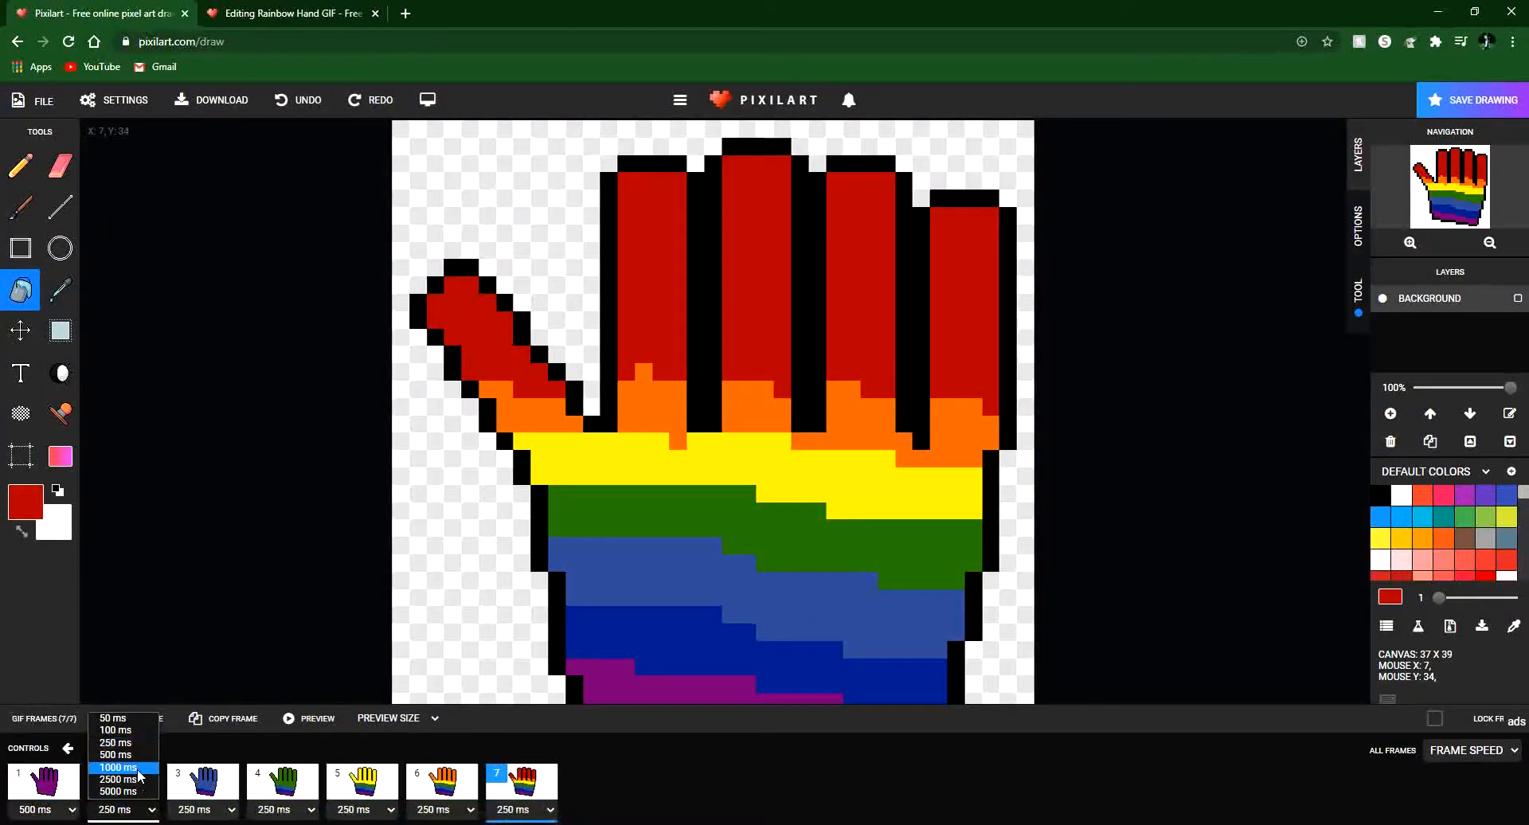
left_click(138, 769)
left_click(315, 721)
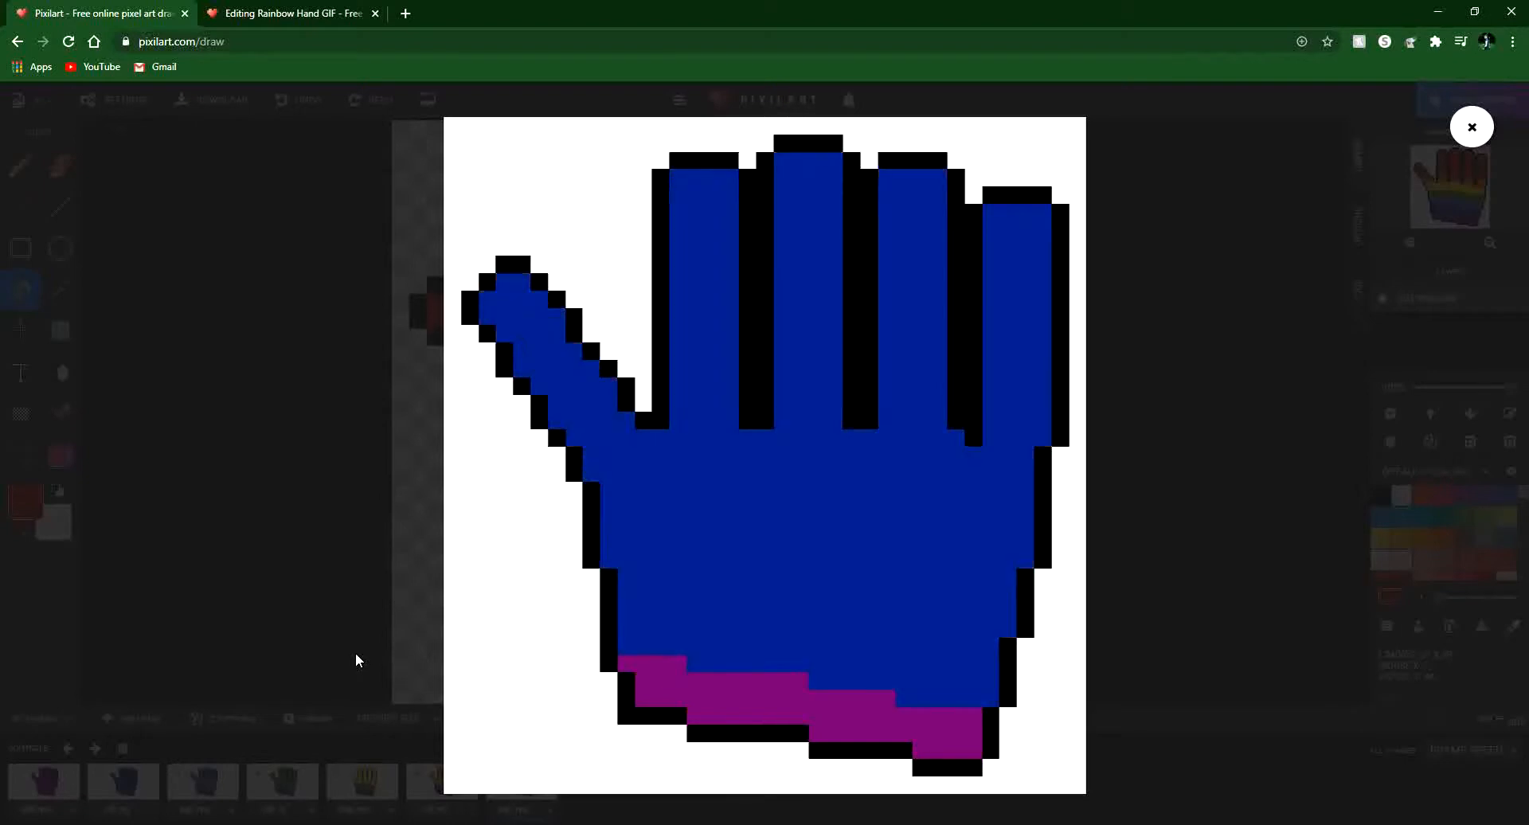
left_click(353, 657)
Set the duration of the seventh frame to 1000 ms.
left_click(28, 813)
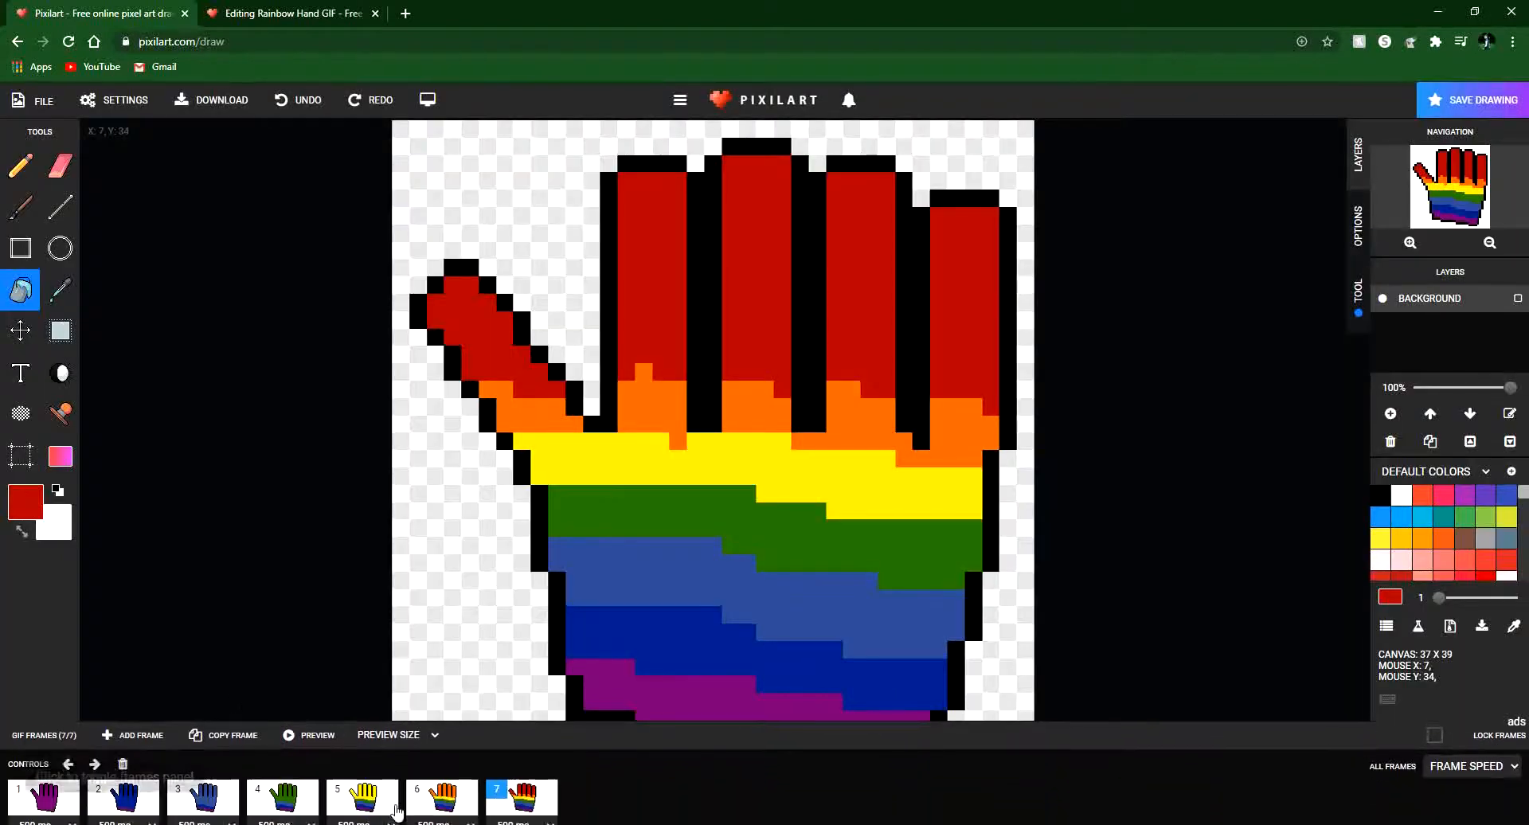
left_click(510, 809)
left_click(527, 781)
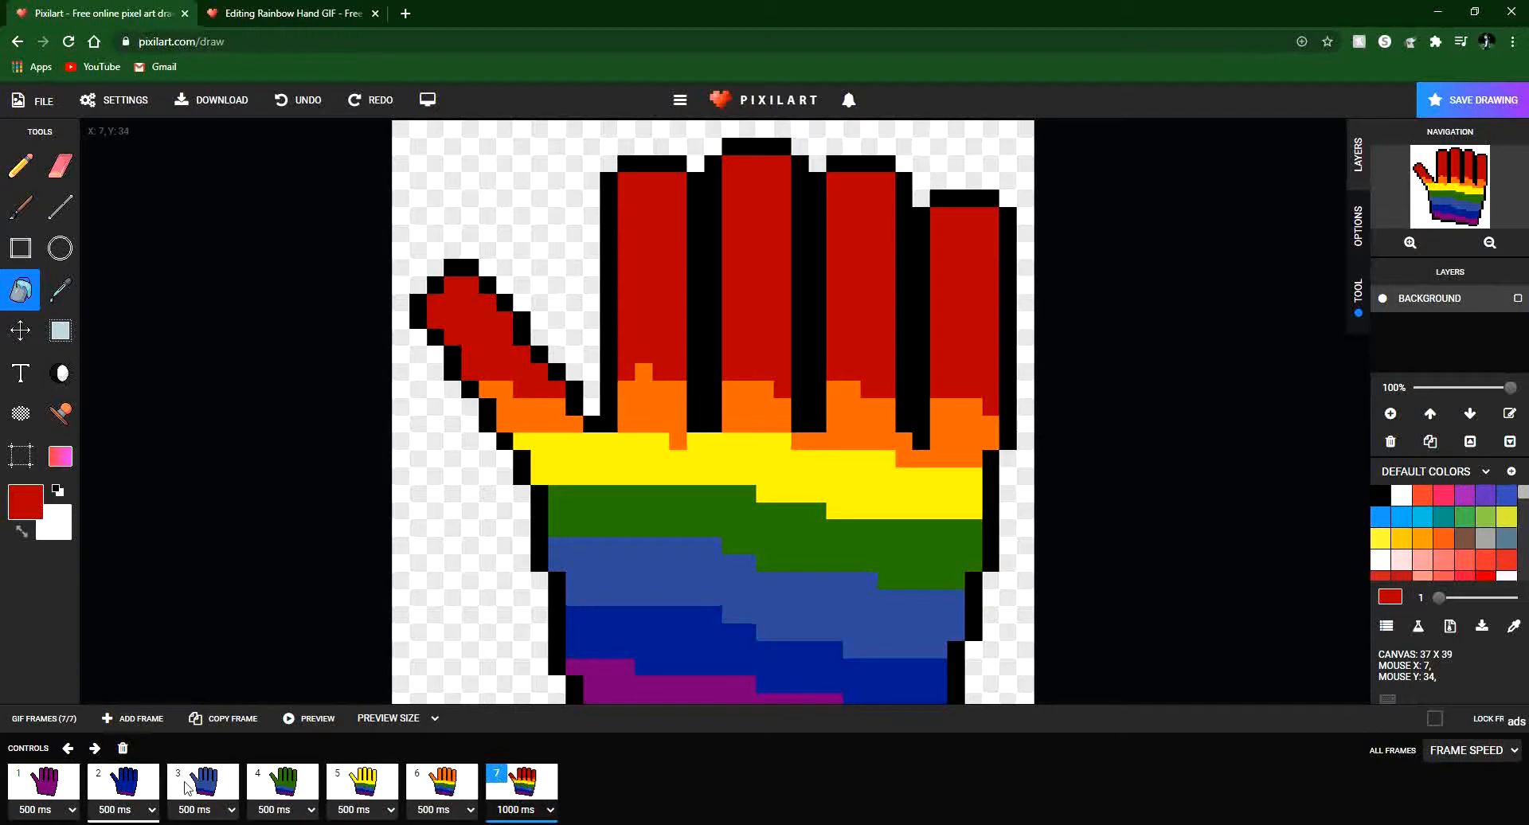
Duplicate the seventh frame and delete the copy.
left_click(226, 719)
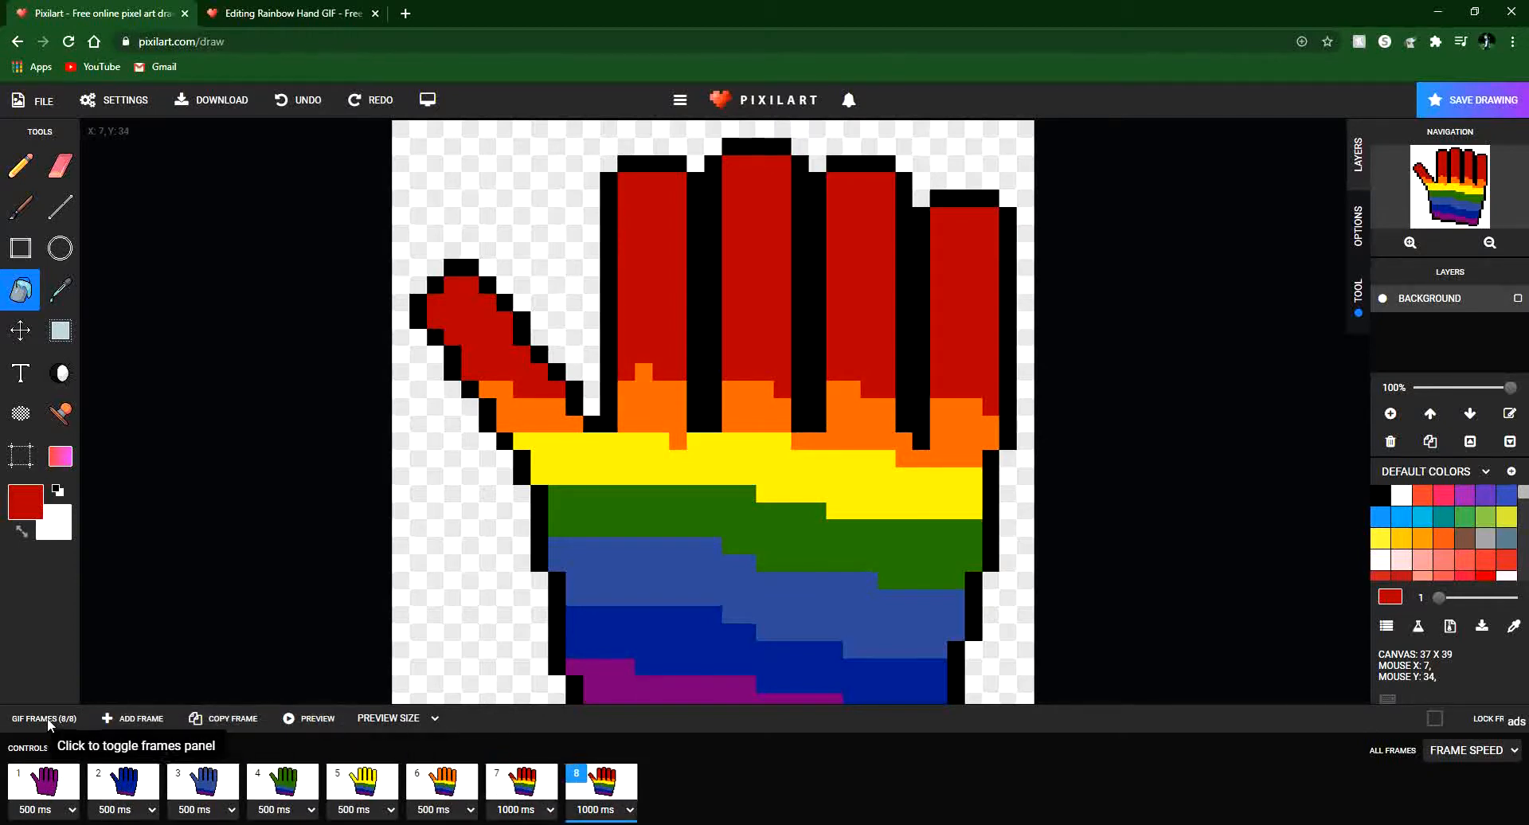
left_click(123, 748)
Preview the retimed animation and locate its option for downloading the GIF.
left_click(300, 719)
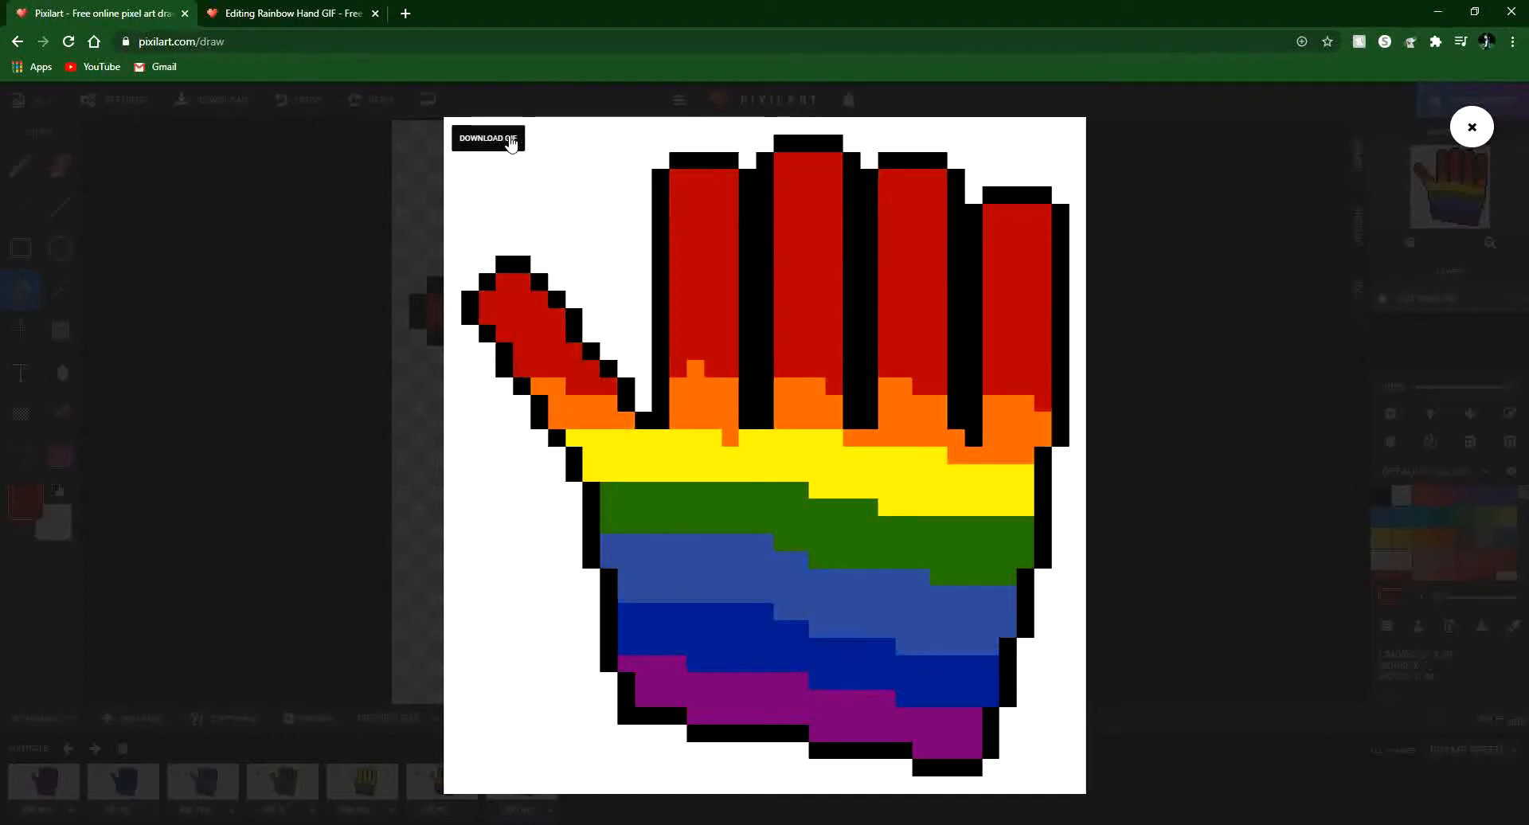
left_click(318, 402)
left_click(78, 813)
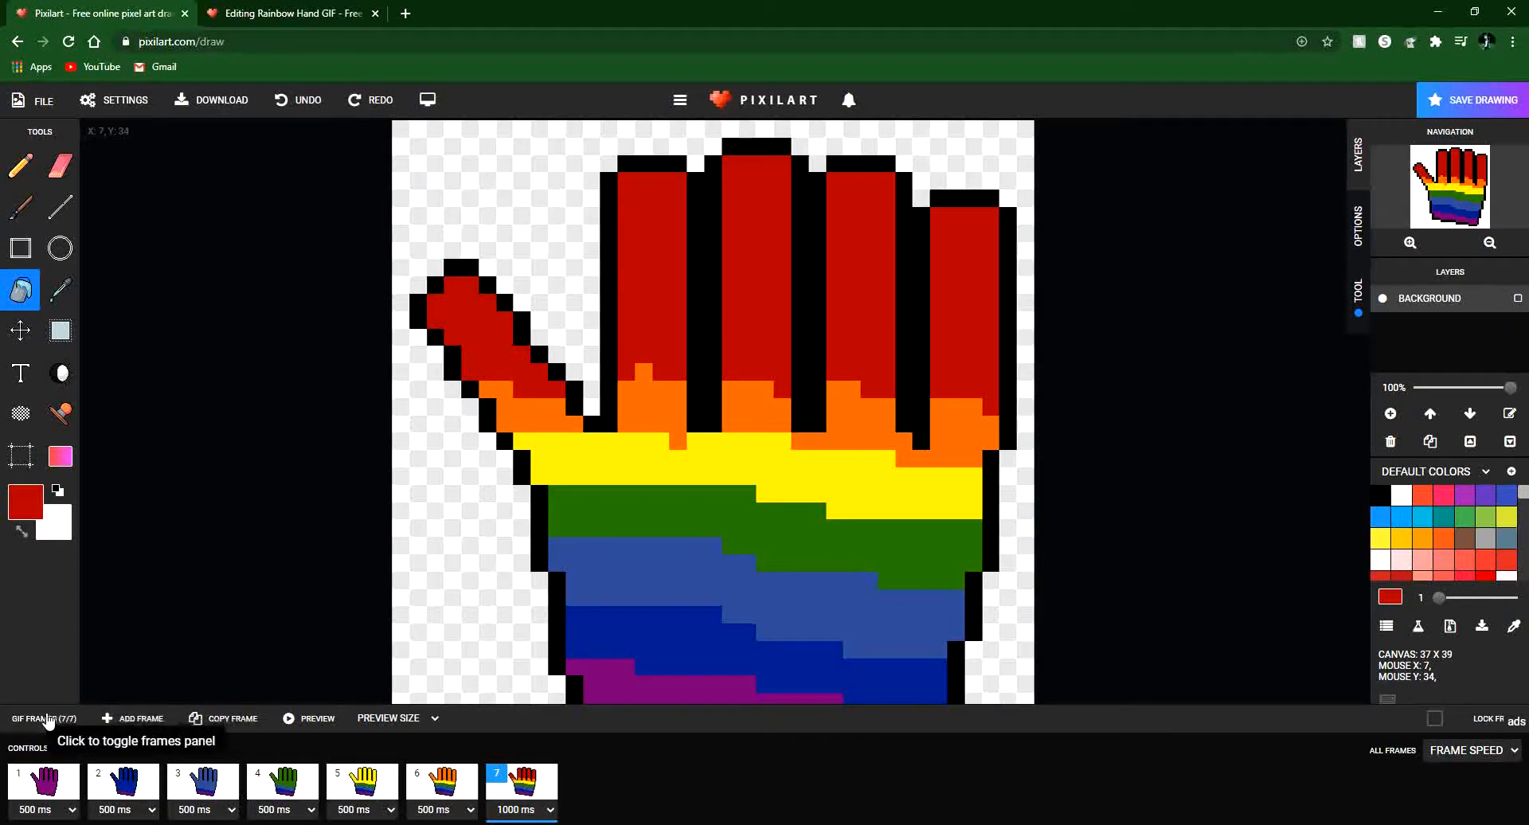
left_click(299, 721)
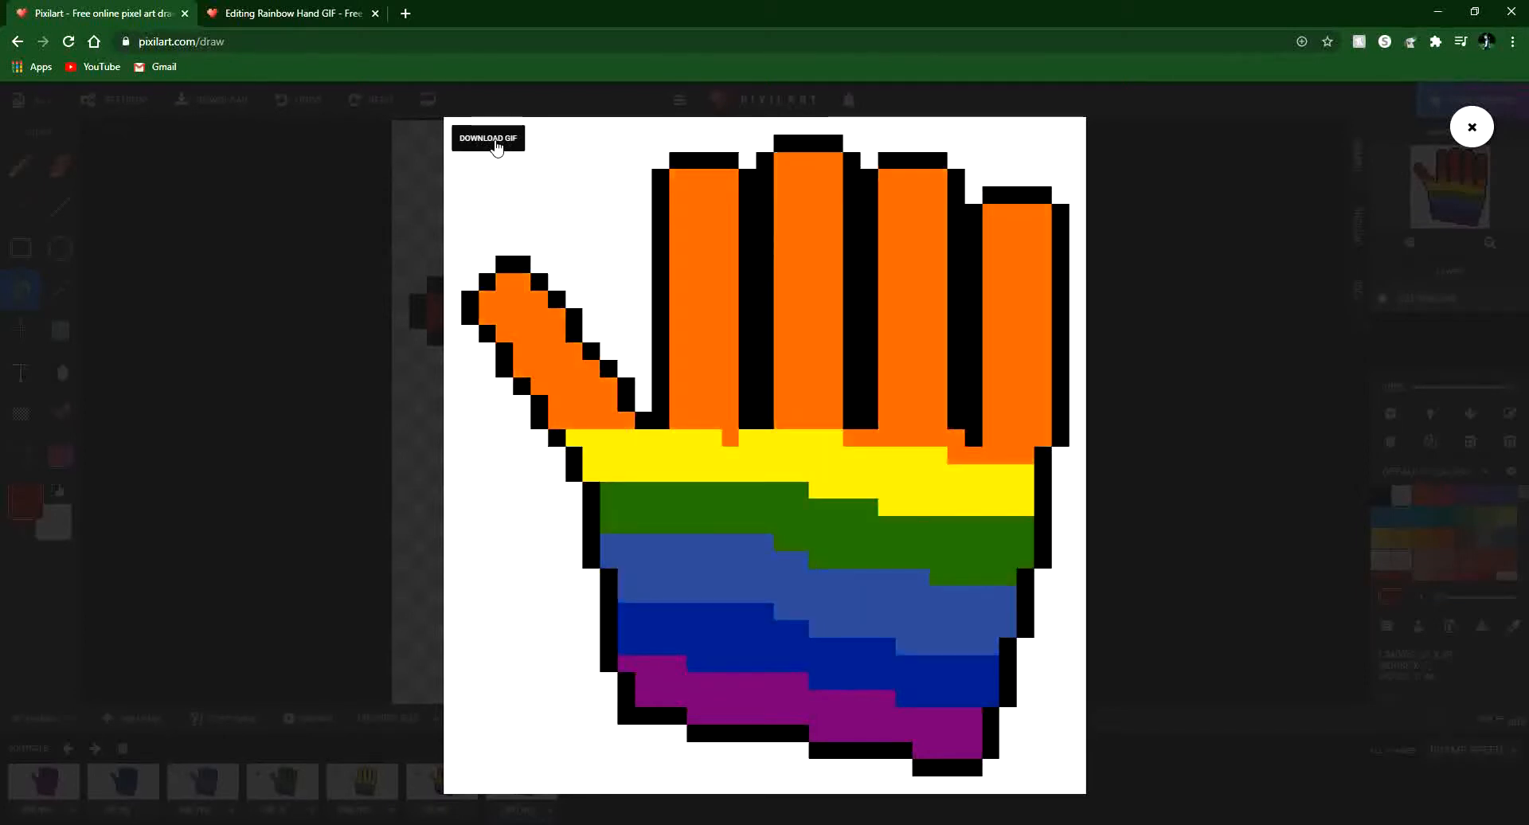
left_click(1457, 137)
View the options for saving the drawing online and close them without saving.
left_click(1466, 102)
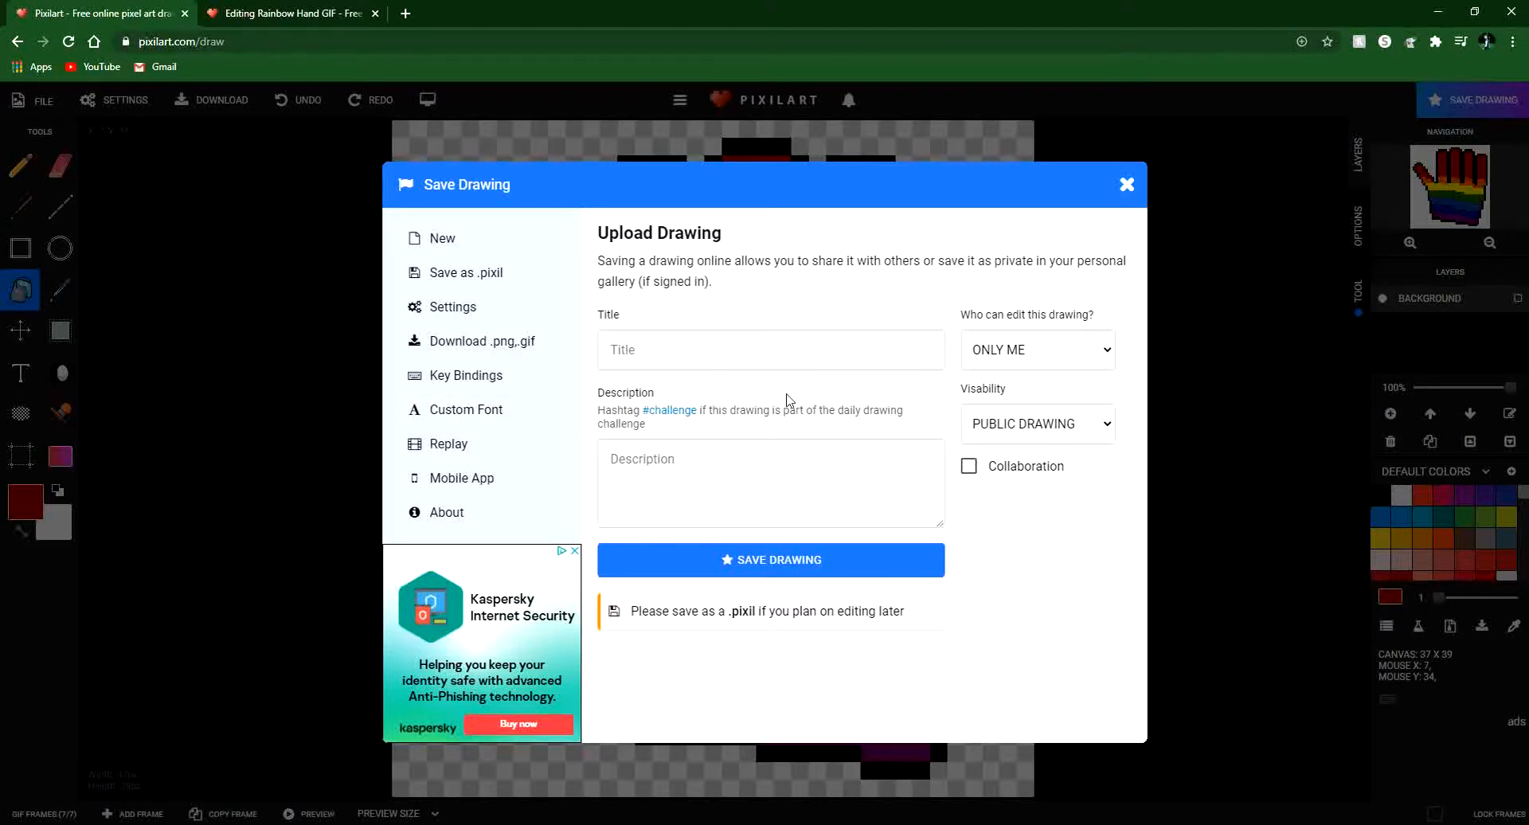
left_click(1126, 184)
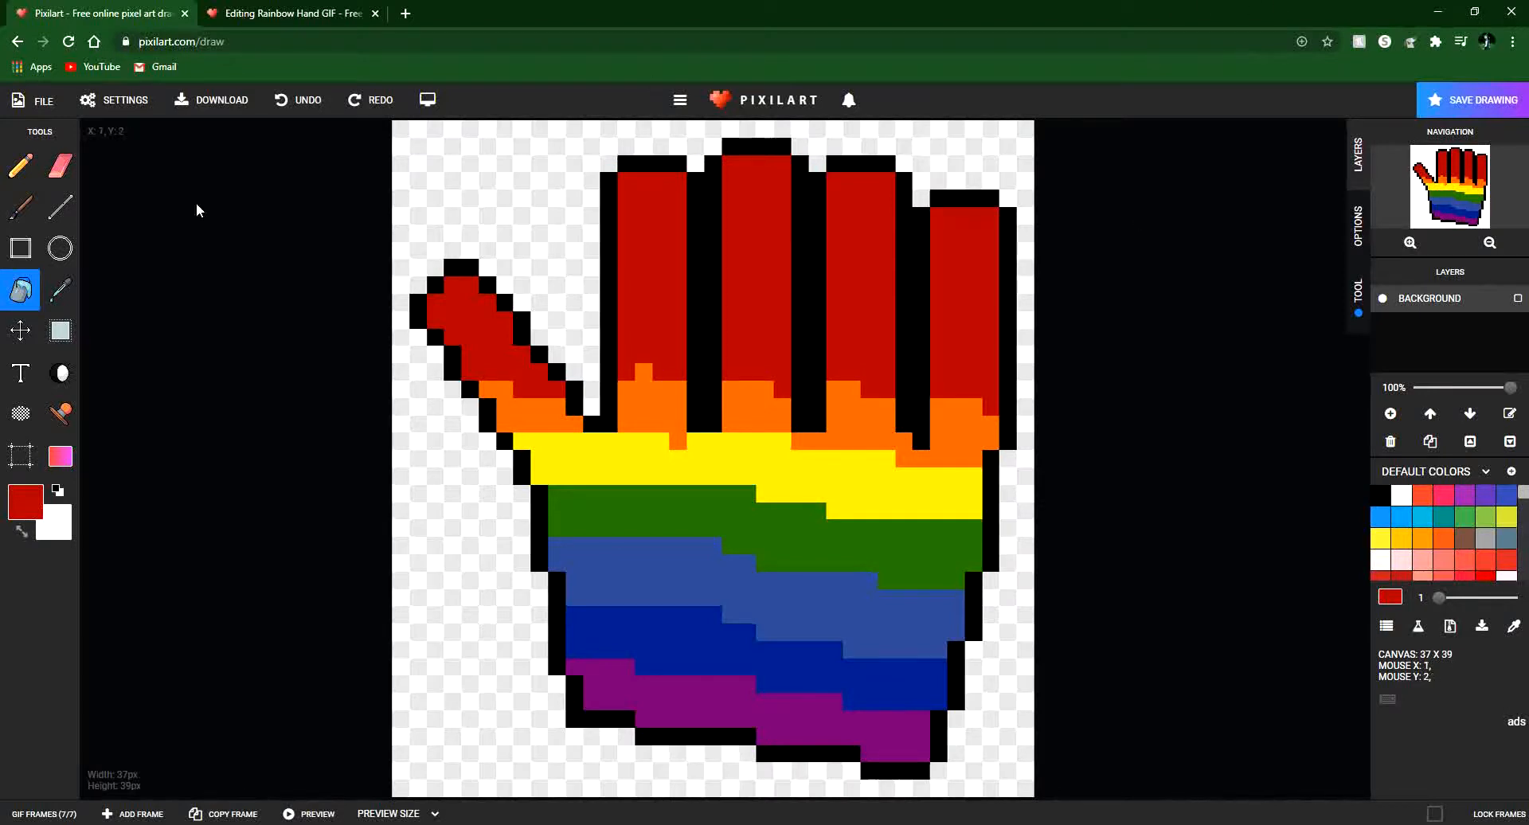
Try a red Pencil stroke on the empty background above the thumb and undo it.
left_click(22, 169)
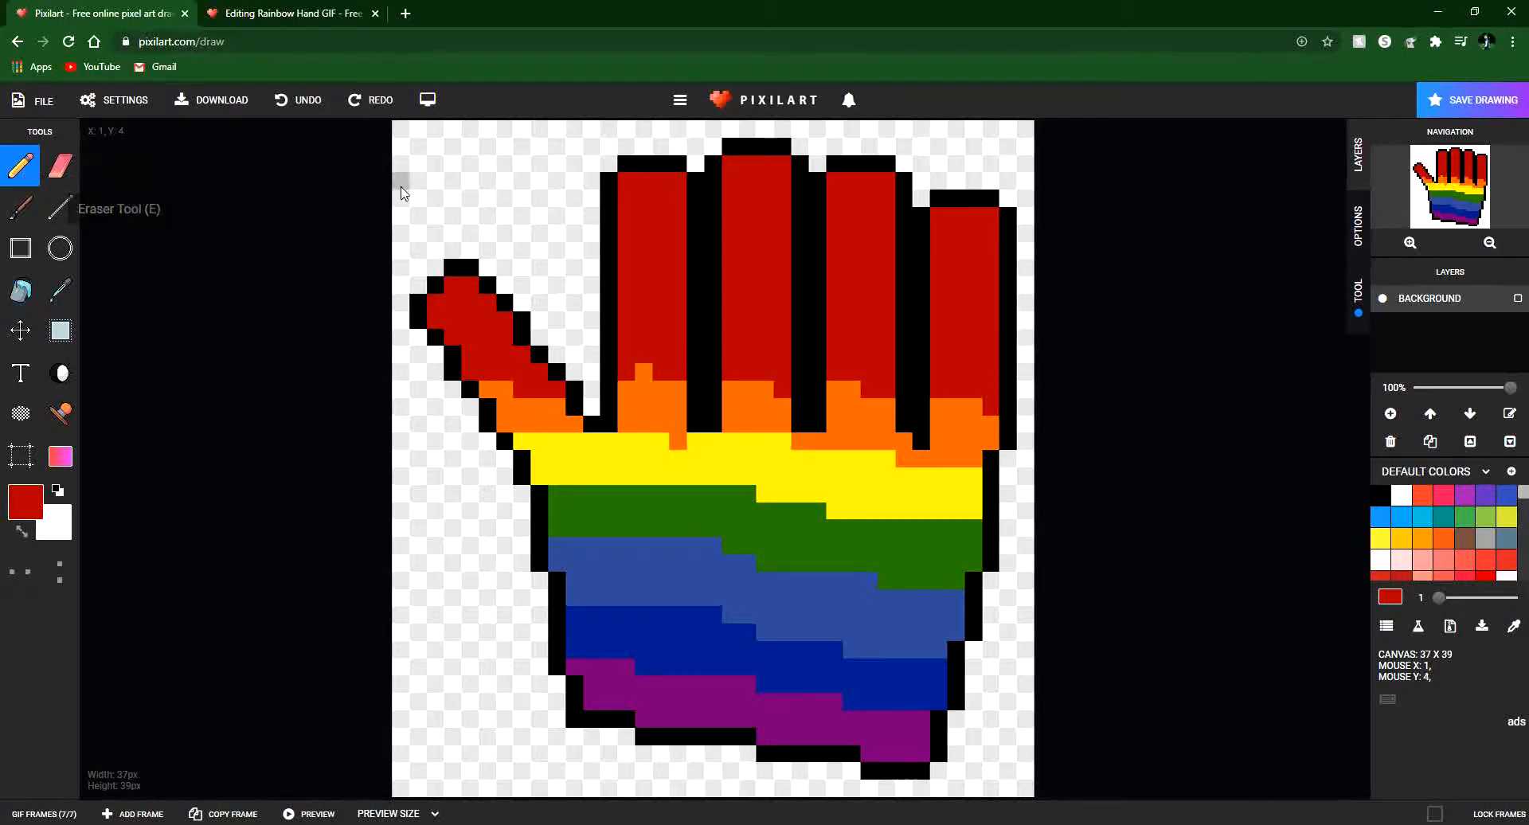
mouse_move(452, 159)
left_mouse_down()
mouse_move(506, 181)
mouse_move(509, 230)
mouse_move(544, 236)
left_mouse_up()
key("ctrl+z")
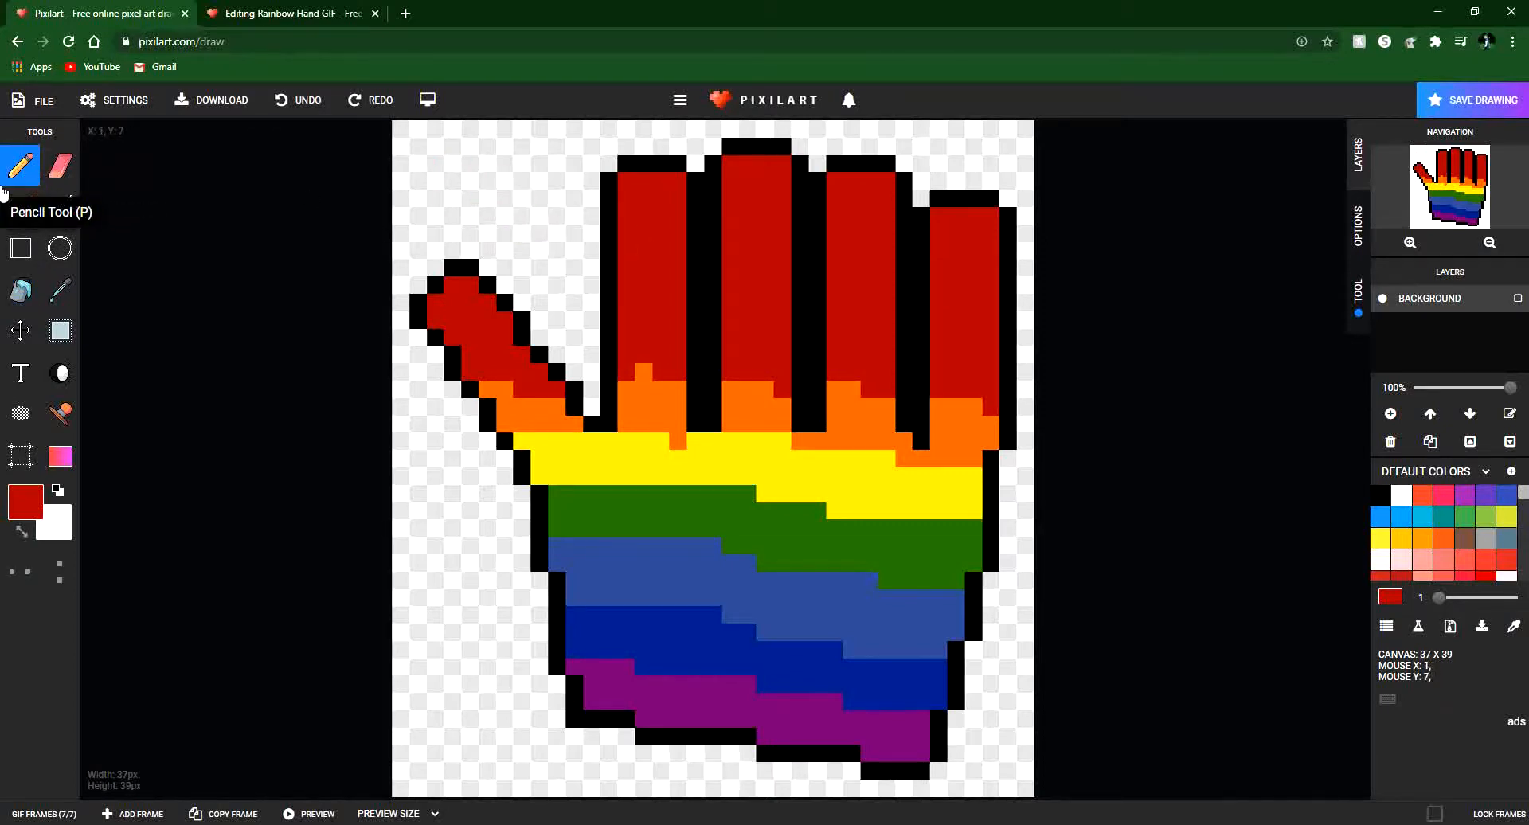
Try red straight lines with the Line tool on the background above the thumb and undo them.
left_click(60, 207)
left_click_drag(470, 163, 449, 187)
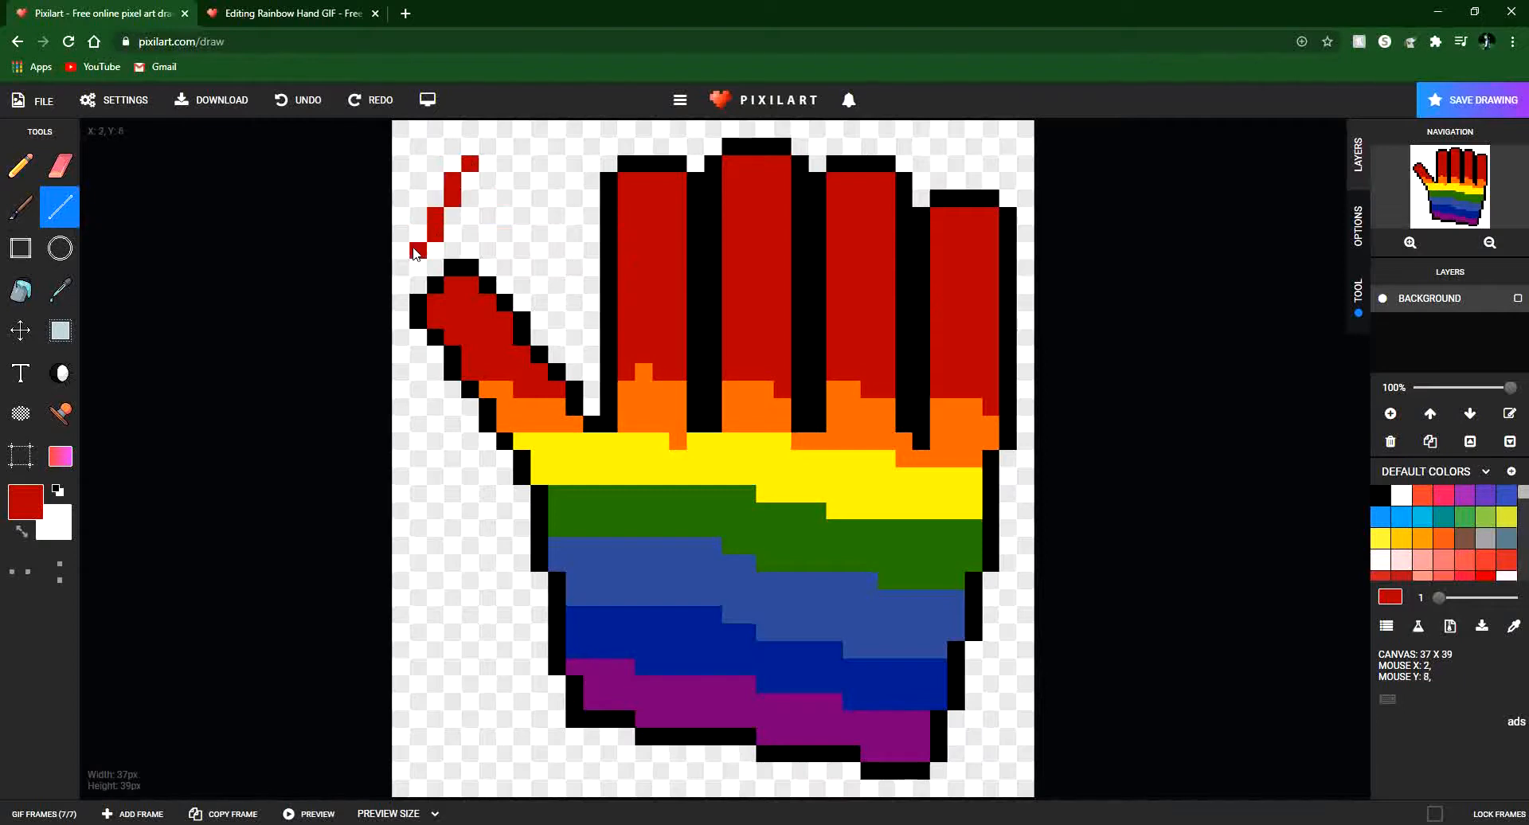
left_click_drag(415, 254, 539, 253)
key("ctrl+z")
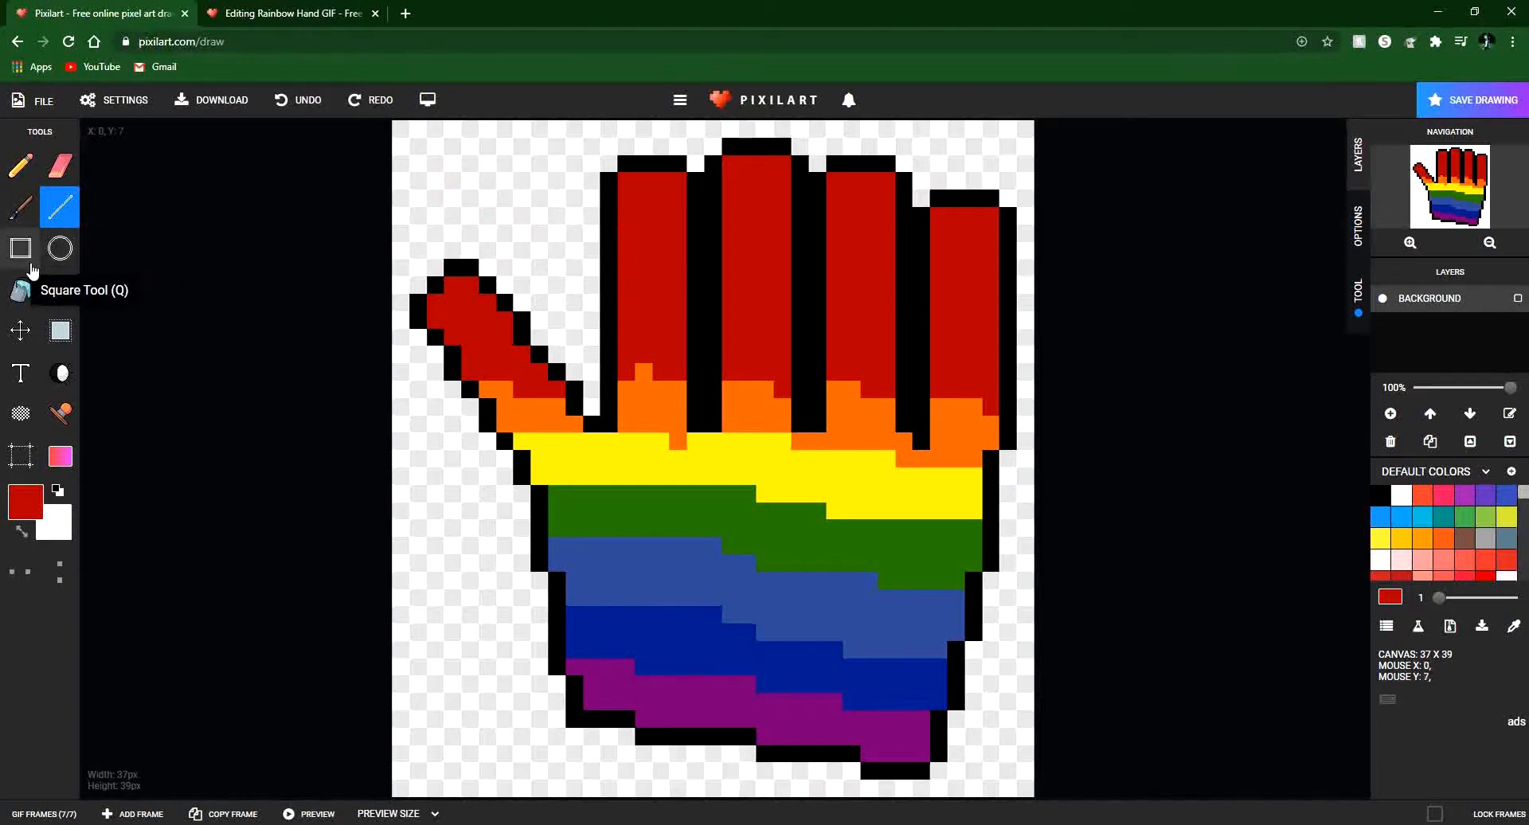
Try filling the background around the hand with red and undo the fill.
left_click(21, 290)
left_click(489, 234)
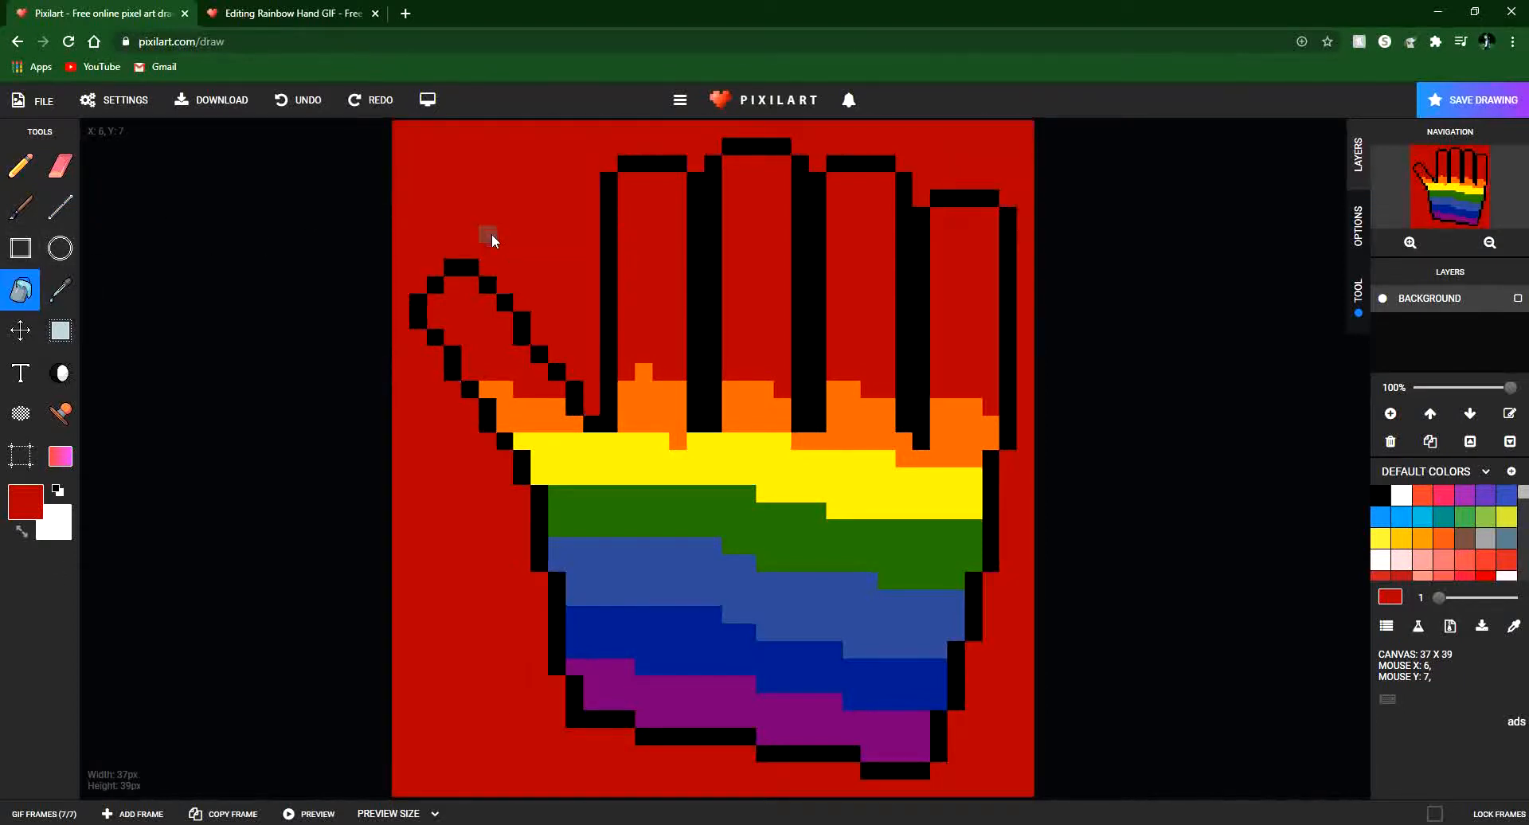
key("ctrl+z")
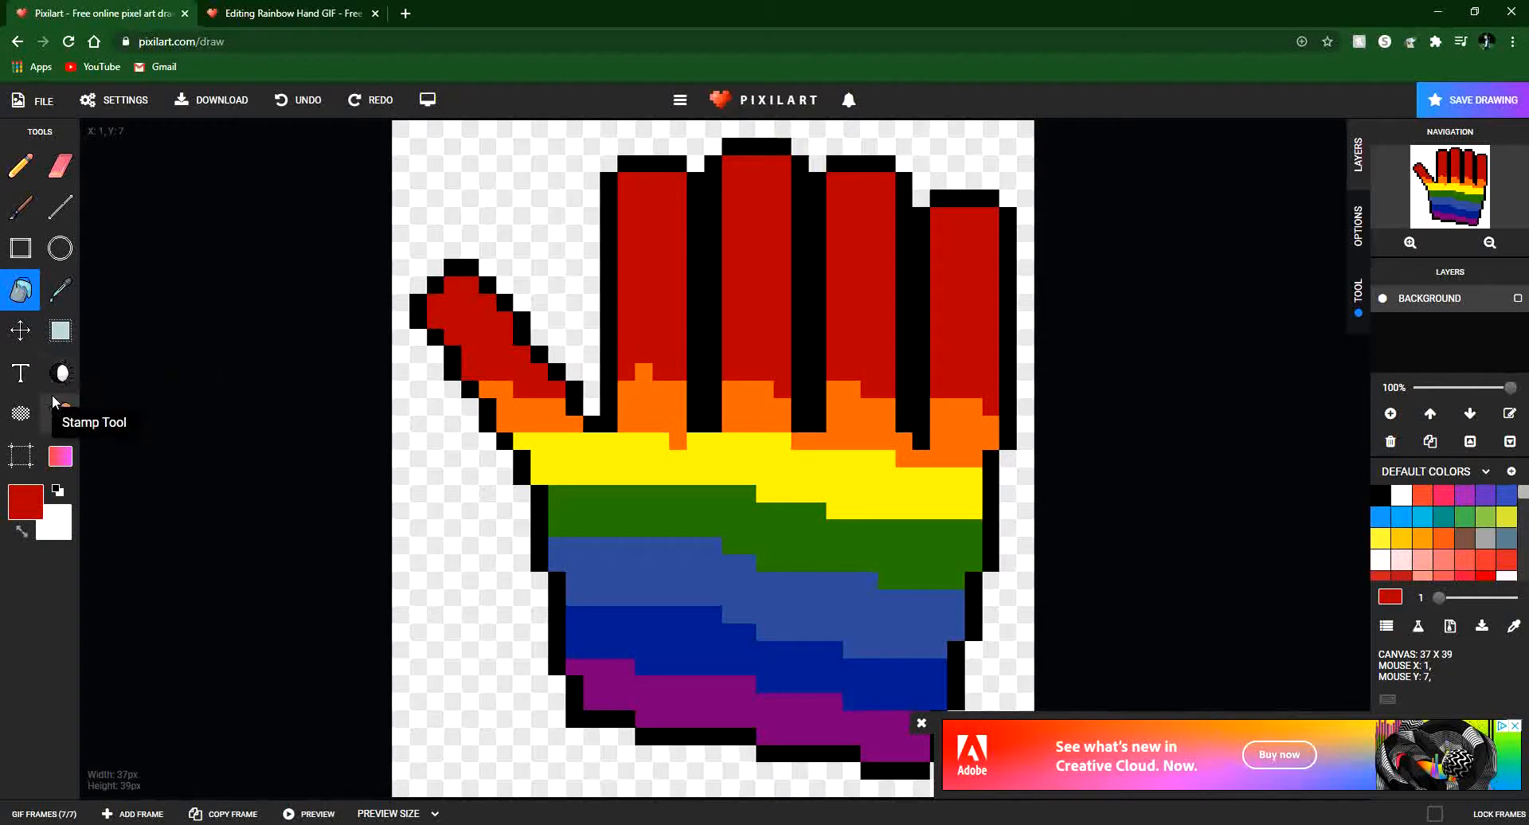
Examine the tool options for the Bucket, Pencil, Brush and Circle tools and return to the layers view.
left_click(1359, 307)
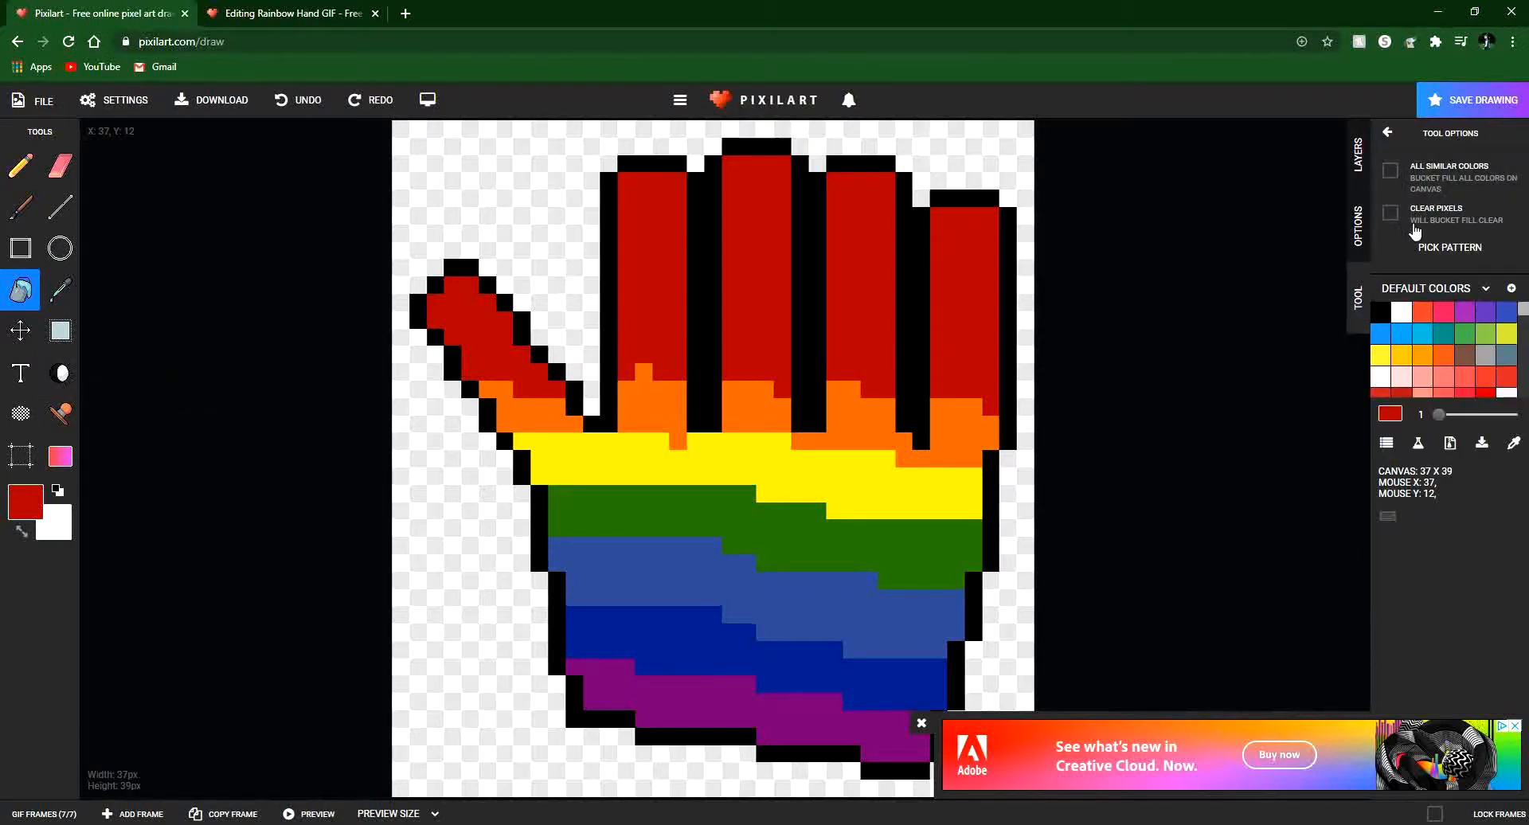
left_click(21, 166)
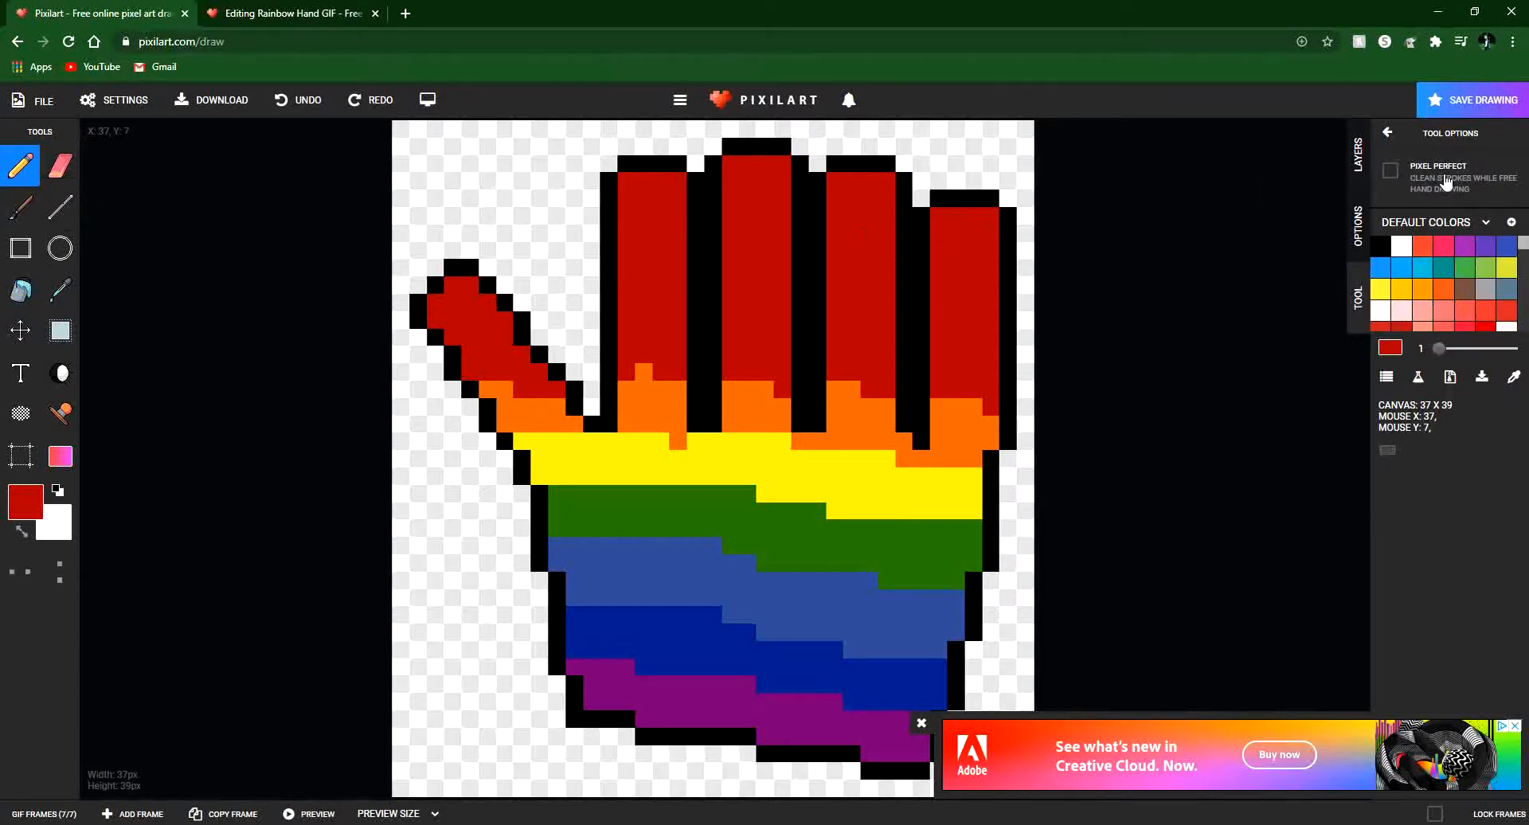
left_click(21, 207)
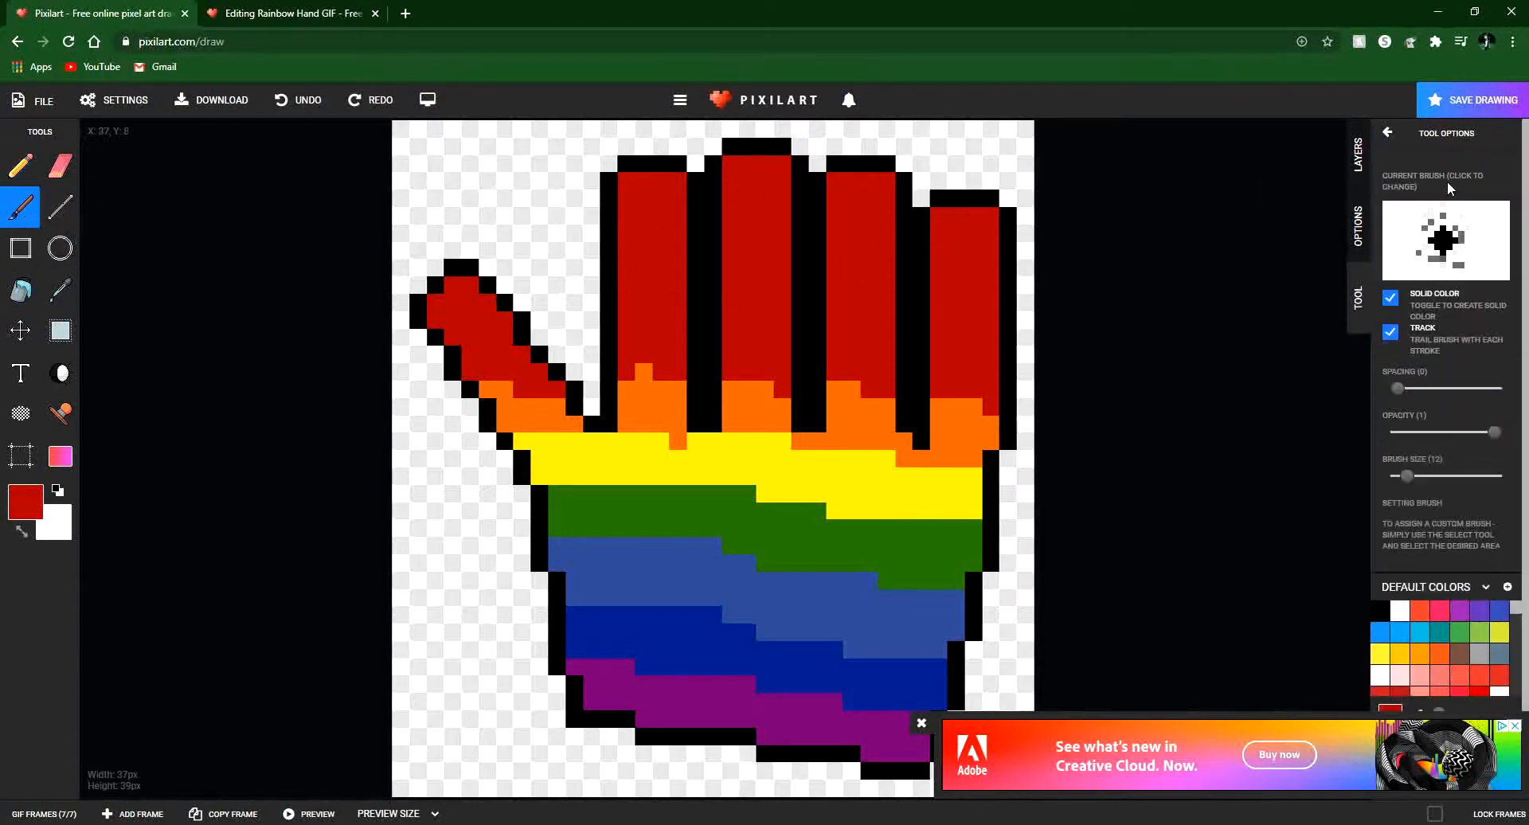
left_click(59, 248)
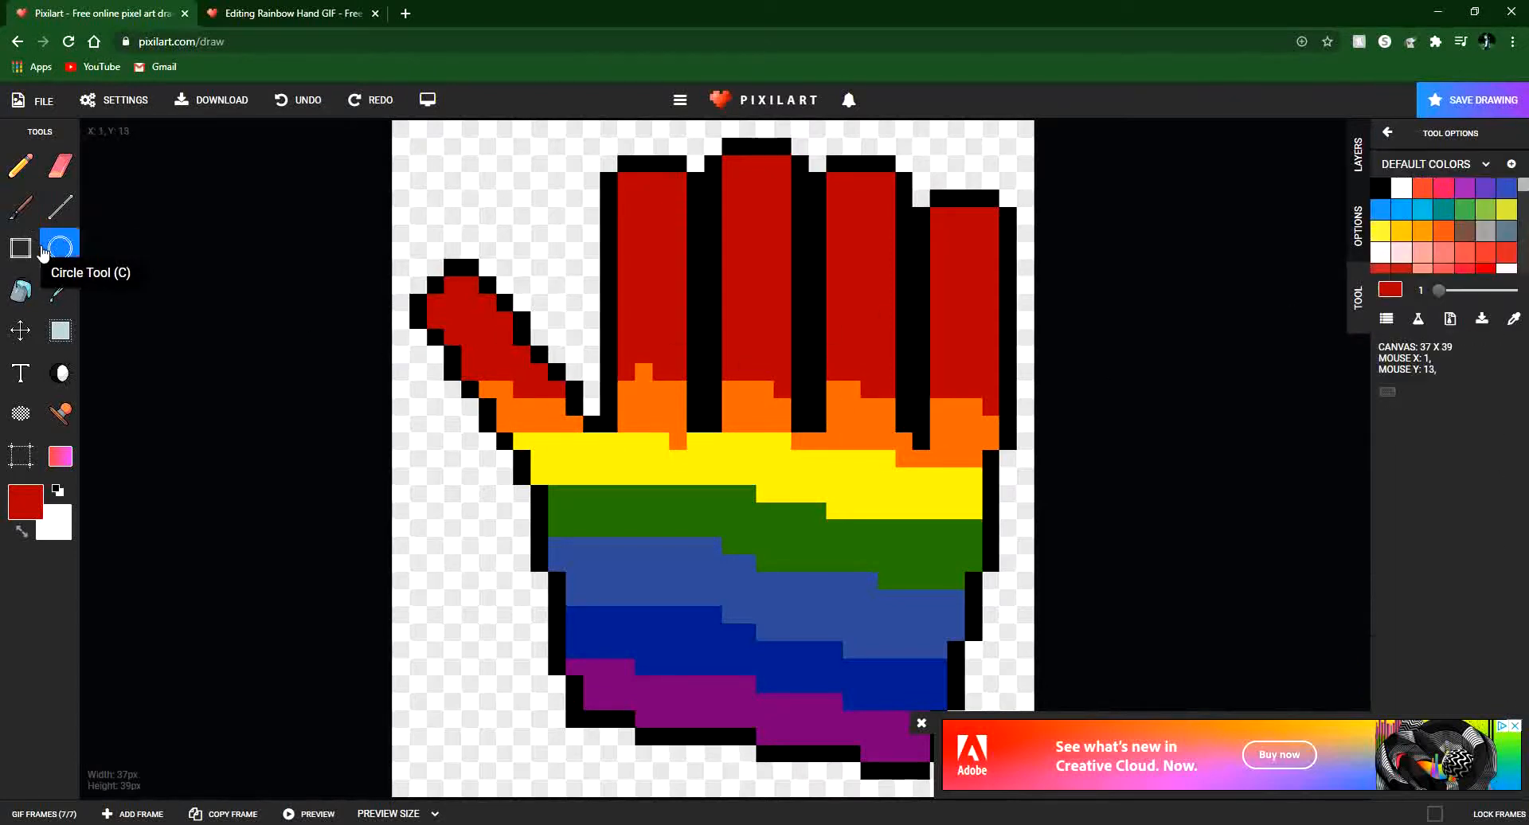
left_click(1358, 156)
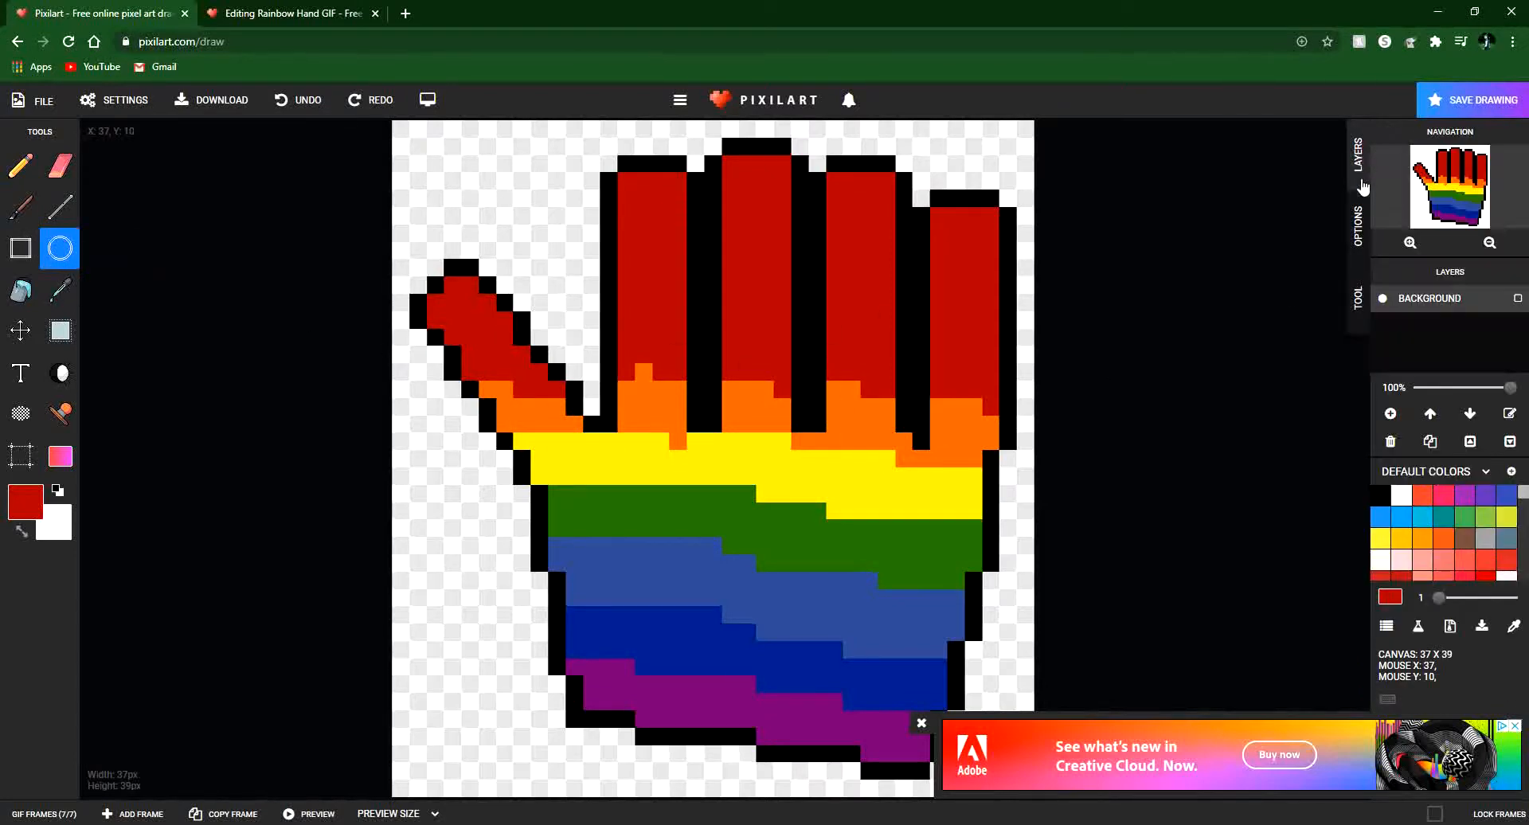
Switch to the Pencil and turn on the global Rainbow Color option.
left_click(1356, 213)
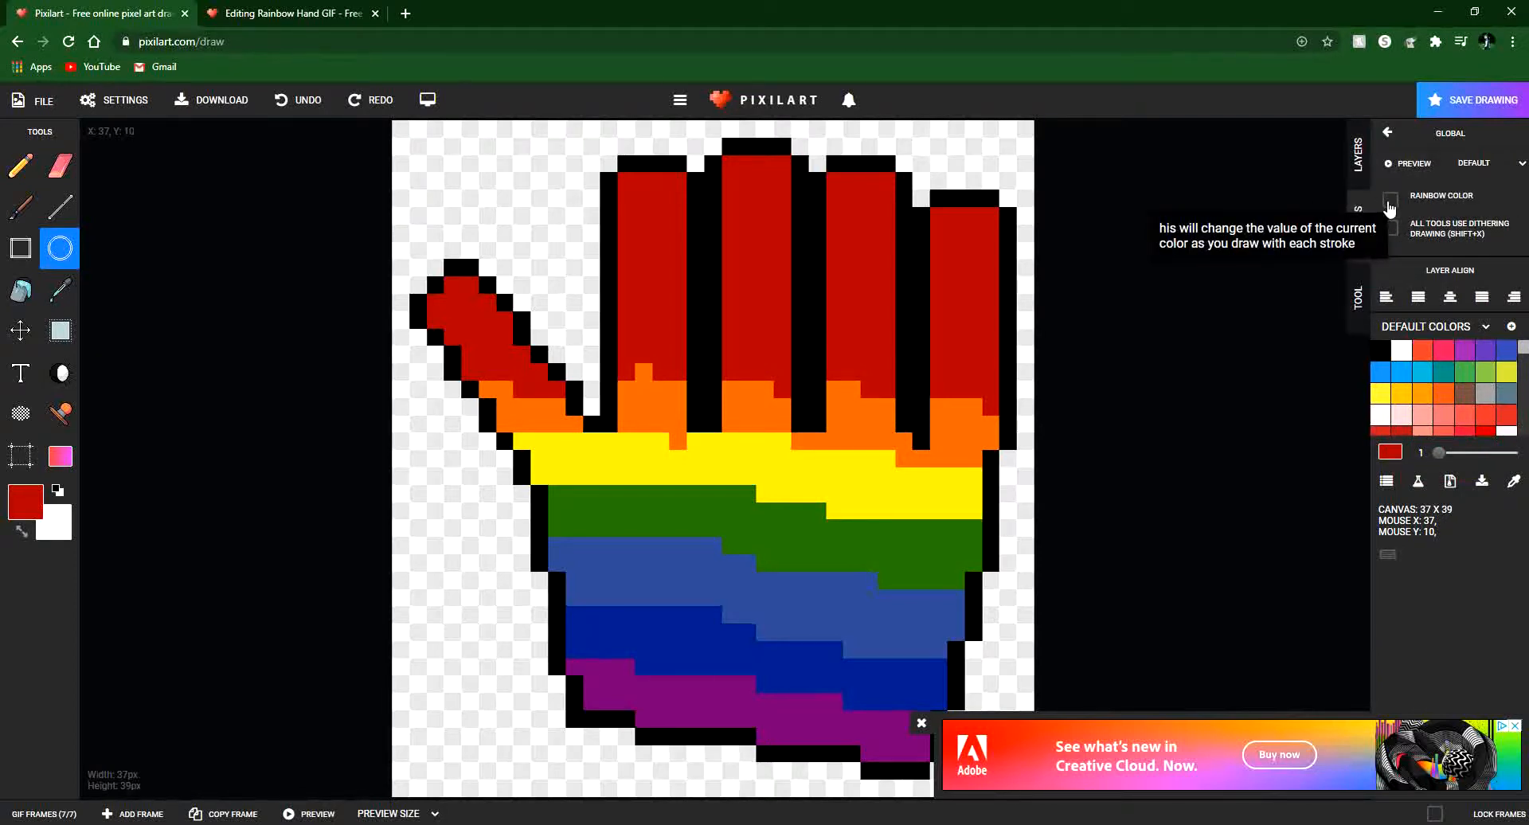
key("p")
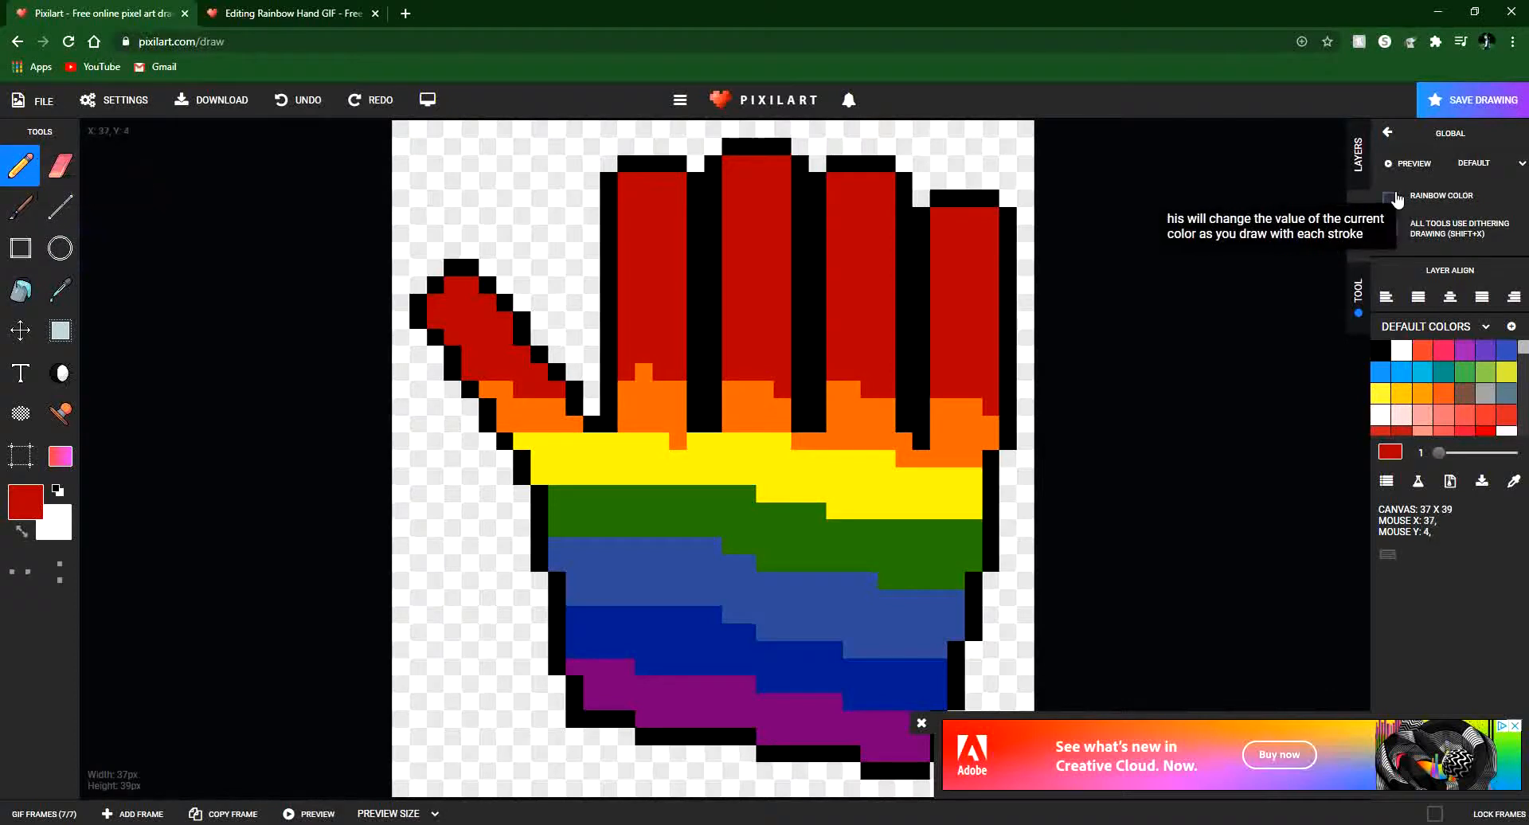
left_click(1396, 199)
Try freehand Rainbow Color Pencil strokes above the thumb and across the palm, and undo them all.
mouse_move(470, 164)
left_mouse_down()
mouse_move(521, 215)
mouse_move(488, 209)
mouse_move(464, 227)
mouse_move(487, 232)
left_mouse_up()
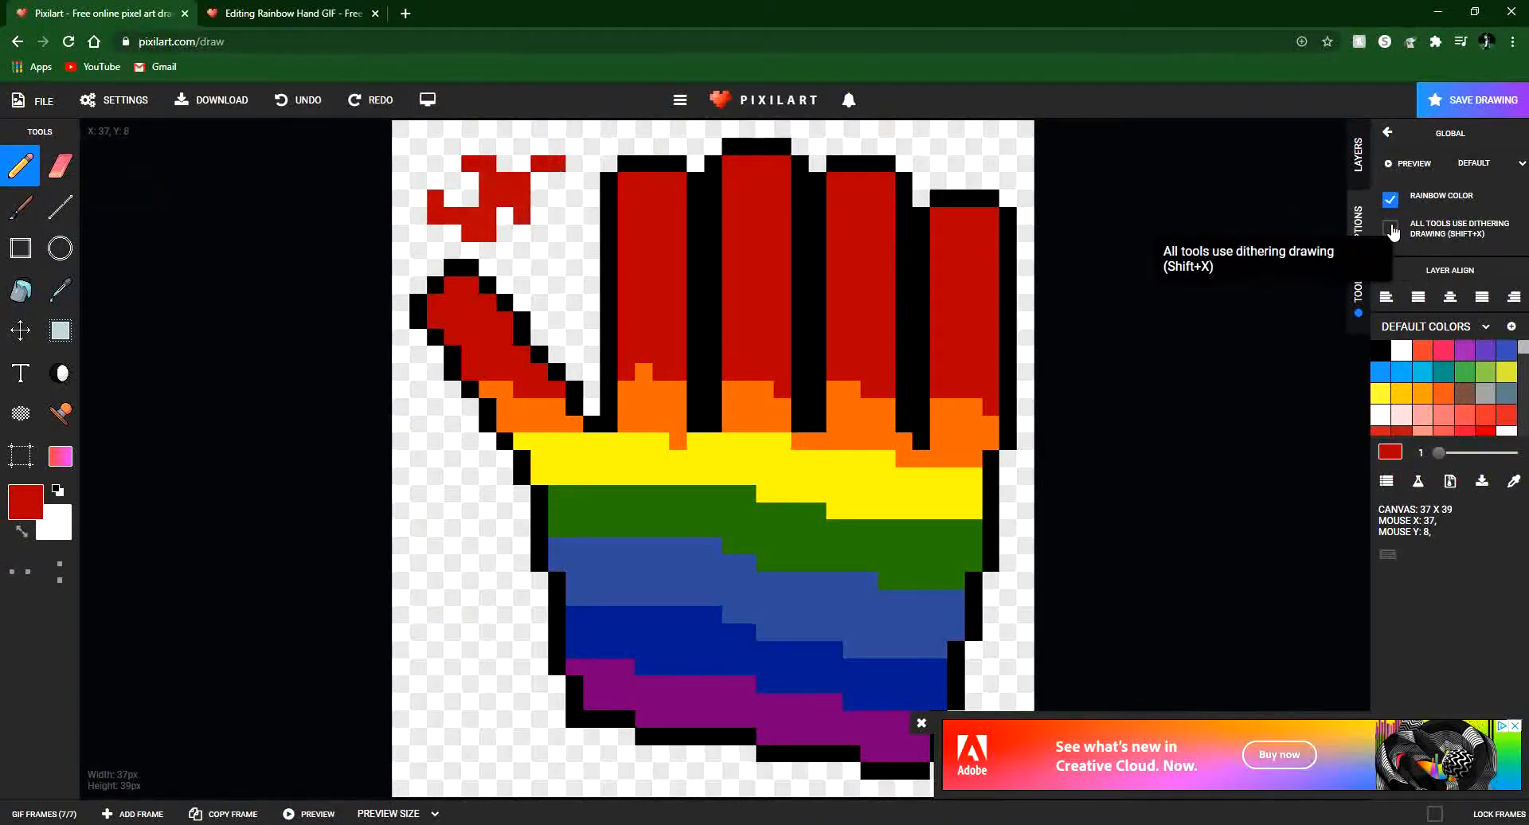
left_click(487, 133)
mouse_move(574, 191)
left_mouse_down()
mouse_move(547, 277)
mouse_move(556, 305)
mouse_move(430, 431)
mouse_move(431, 464)
mouse_move(469, 618)
mouse_move(618, 657)
left_mouse_up()
mouse_move(758, 652)
left_mouse_down()
mouse_move(806, 437)
mouse_move(639, 557)
left_mouse_up()
mouse_move(566, 522)
left_mouse_down()
mouse_move(642, 456)
mouse_move(674, 313)
mouse_move(564, 361)
mouse_move(512, 533)
mouse_move(516, 616)
mouse_move(454, 669)
mouse_move(466, 636)
mouse_move(711, 658)
mouse_move(797, 595)
mouse_move(761, 461)
mouse_move(713, 424)
mouse_move(636, 456)
mouse_move(668, 747)
mouse_move(597, 731)
mouse_move(728, 660)
mouse_move(650, 547)
left_mouse_up()
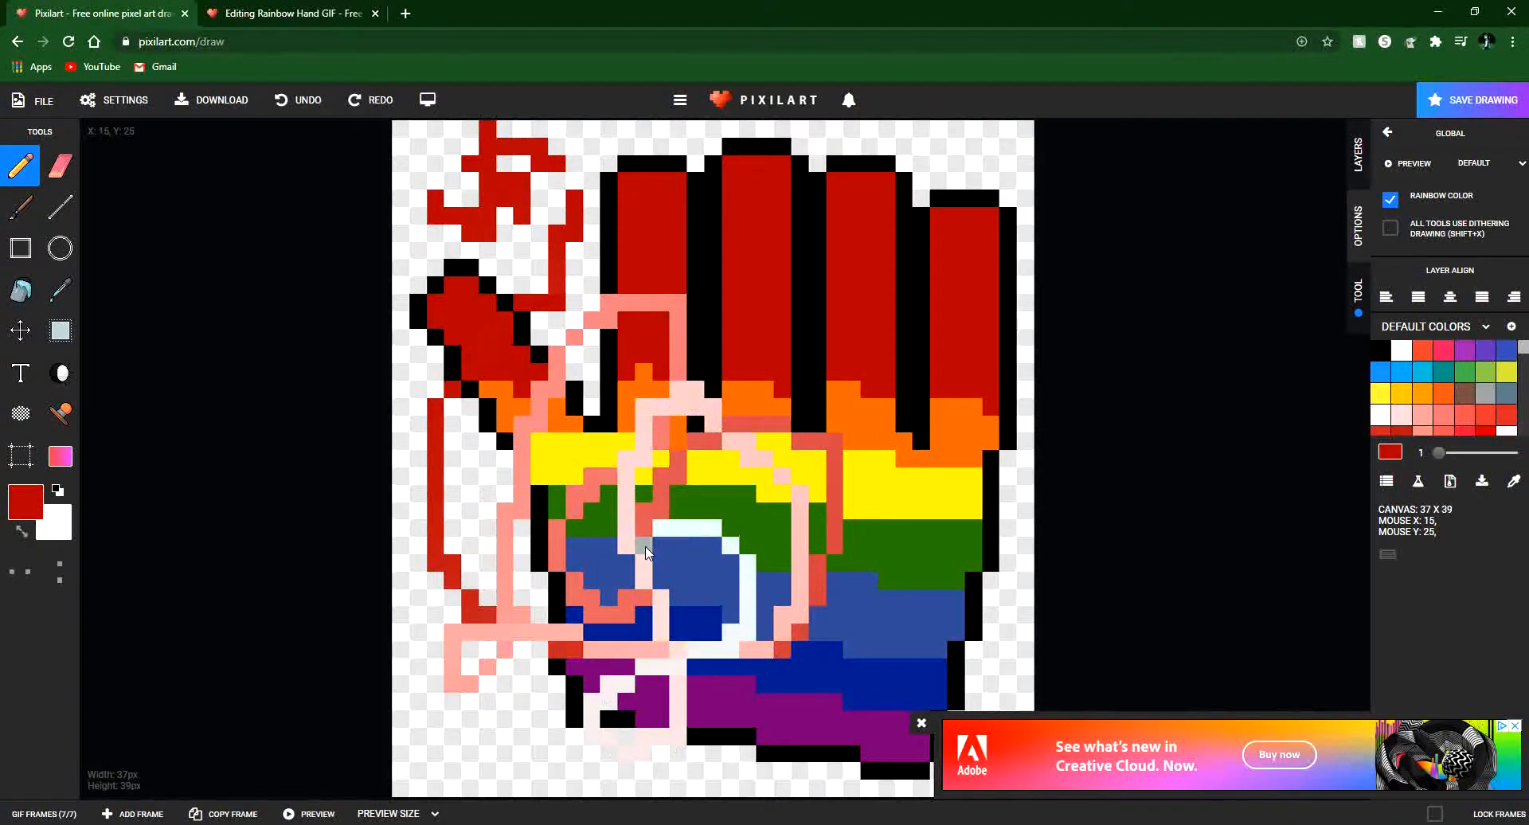
key("ctrl+z")
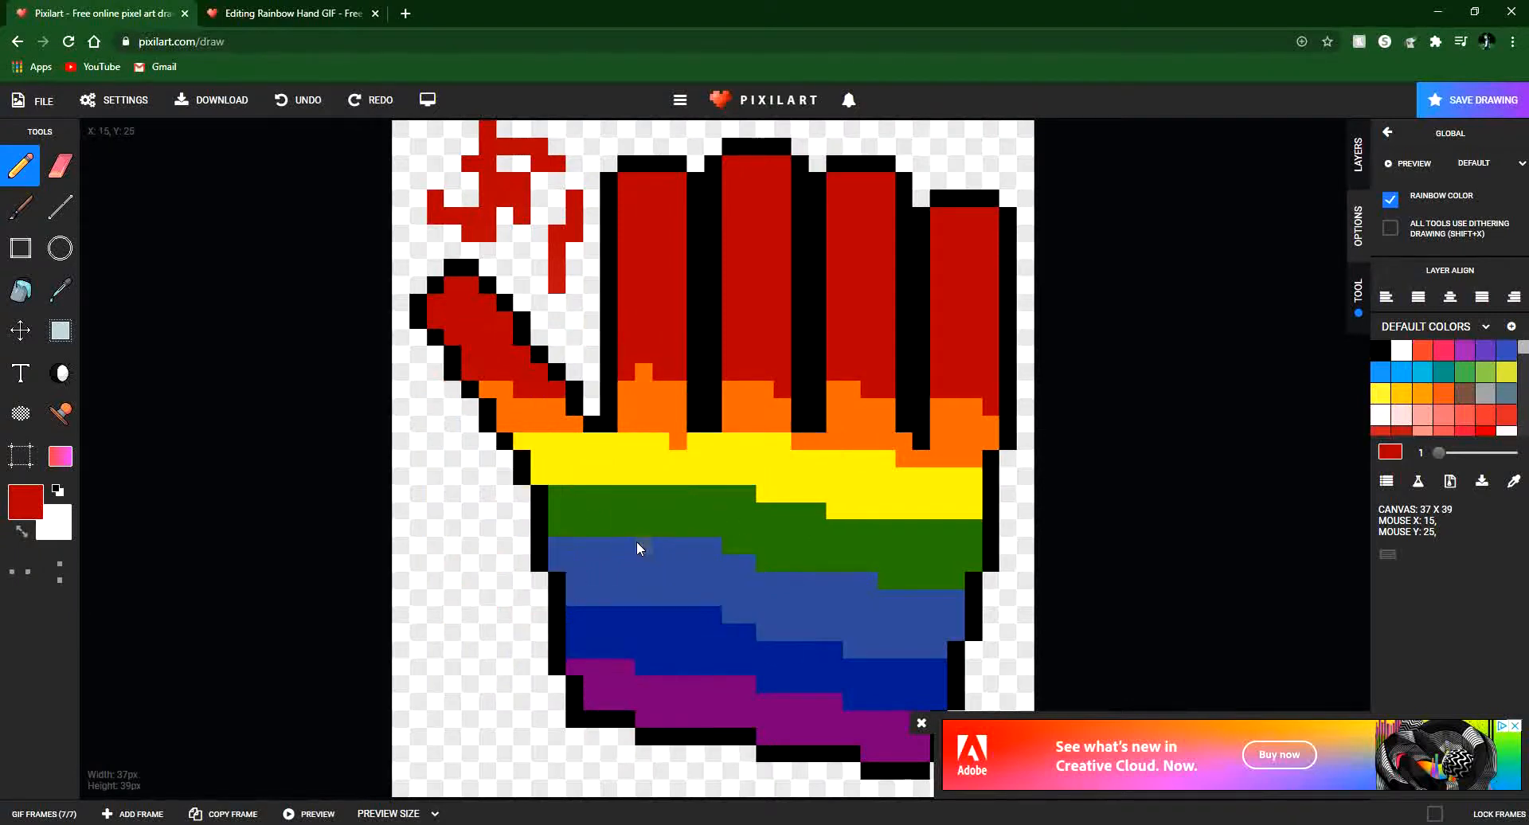
key("ctrl+z")
key("ctrl+z")
key("ctrl+z")
key("ctrl+z")
key("ctrl+z")
key("ctrl+z")
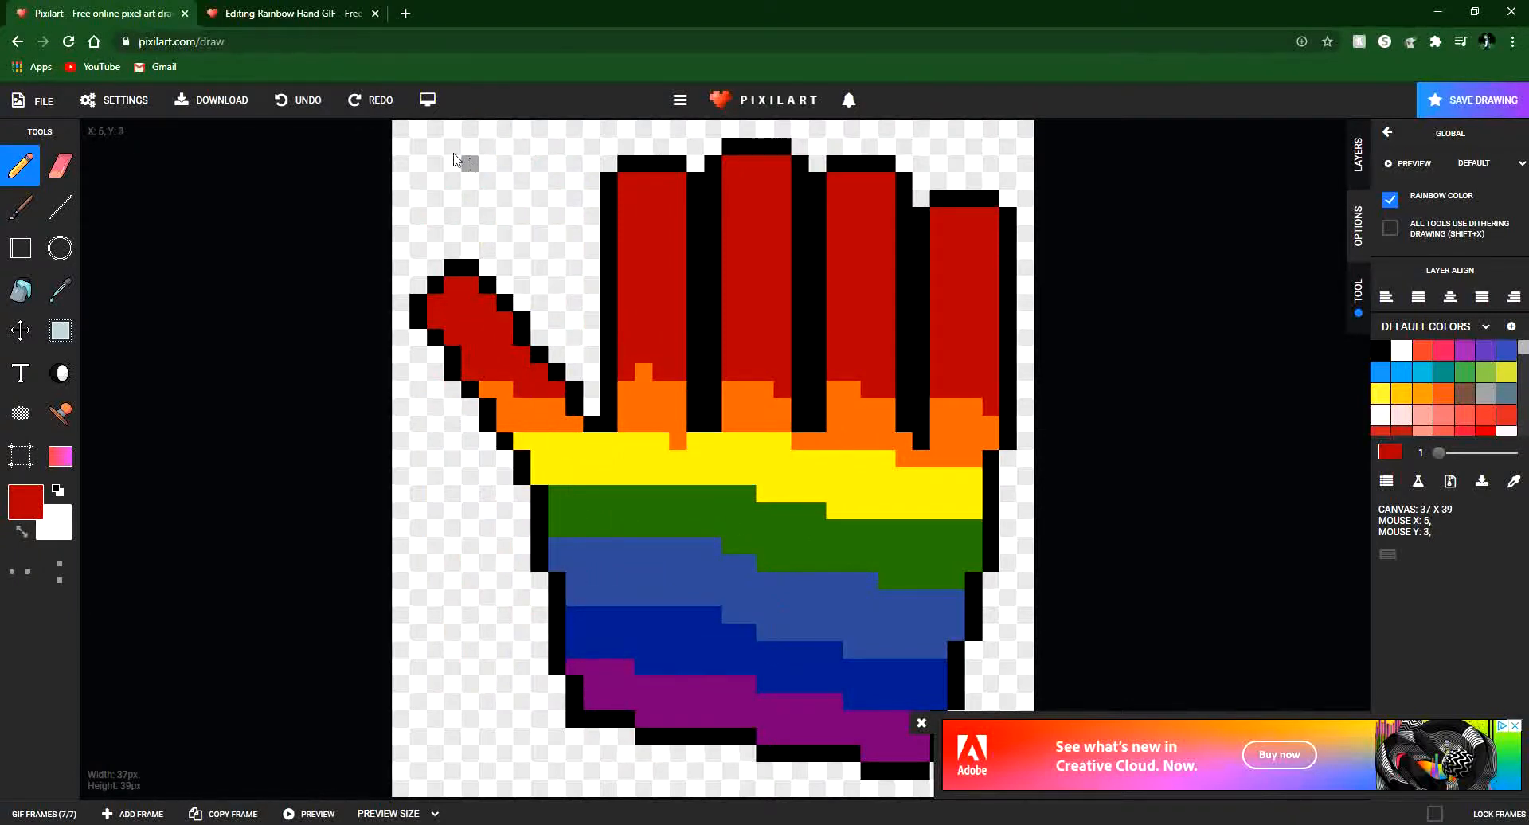
Try a long Rainbow Color zigzag from the top of the canvas down over the hand, undo it, and dismiss the ad.
mouse_move(397, 132)
left_mouse_down()
mouse_move(1025, 138)
mouse_move(999, 153)
mouse_move(407, 157)
mouse_move(1004, 176)
mouse_move(1029, 192)
mouse_move(454, 221)
mouse_move(543, 272)
mouse_move(907, 266)
left_mouse_up()
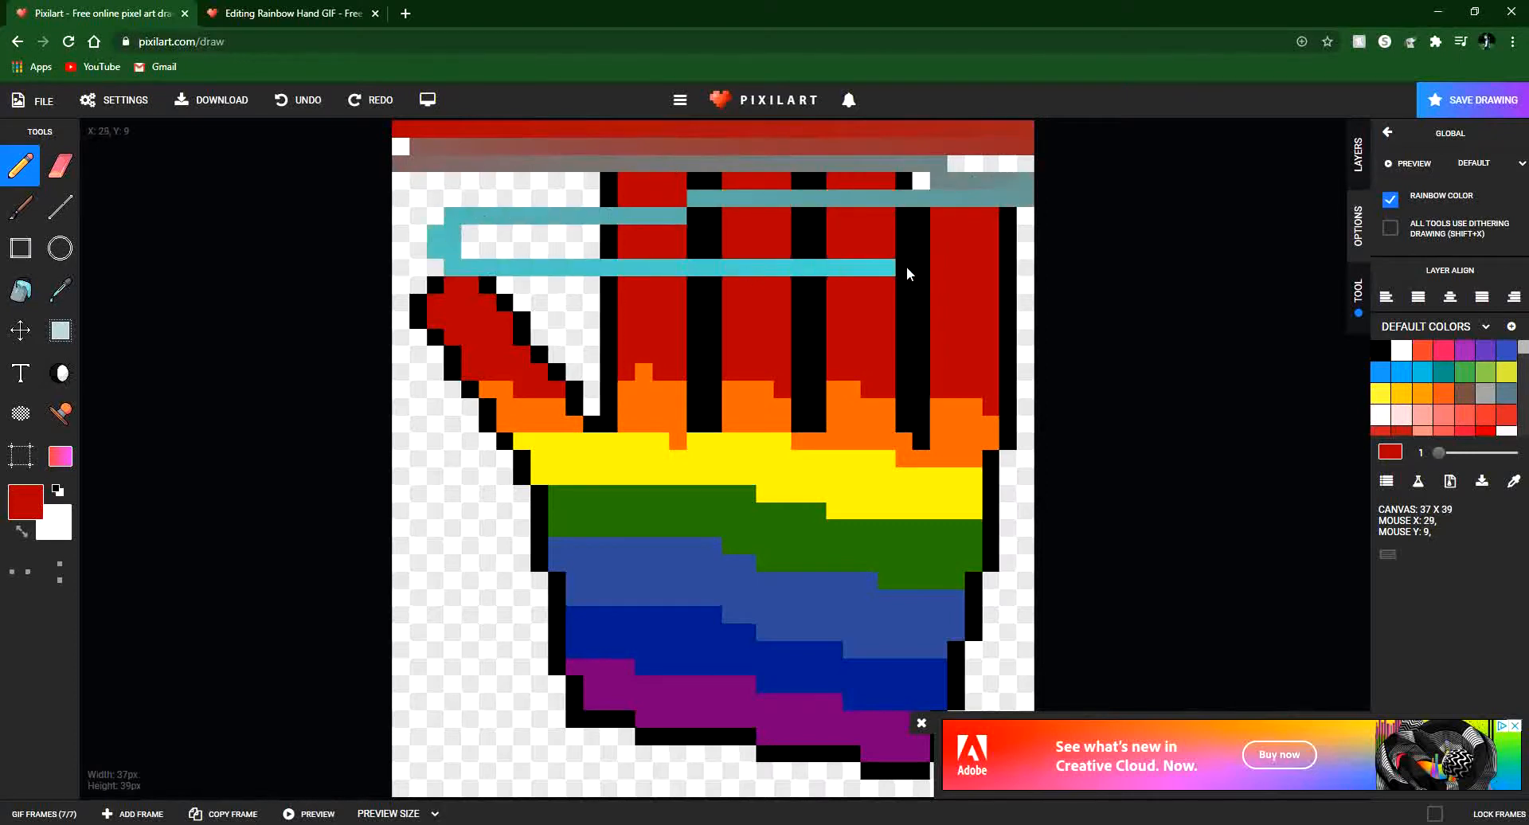
mouse_move(954, 327)
left_mouse_down()
mouse_move(544, 315)
mouse_move(495, 362)
mouse_move(930, 393)
mouse_move(926, 451)
mouse_move(509, 449)
mouse_move(521, 488)
mouse_move(860, 484)
mouse_move(950, 505)
mouse_move(752, 551)
mouse_move(615, 549)
mouse_move(538, 573)
mouse_move(882, 612)
mouse_move(613, 645)
mouse_move(826, 675)
mouse_move(636, 684)
mouse_move(784, 703)
mouse_move(835, 737)
mouse_move(651, 752)
mouse_move(830, 762)
mouse_move(744, 771)
left_mouse_up()
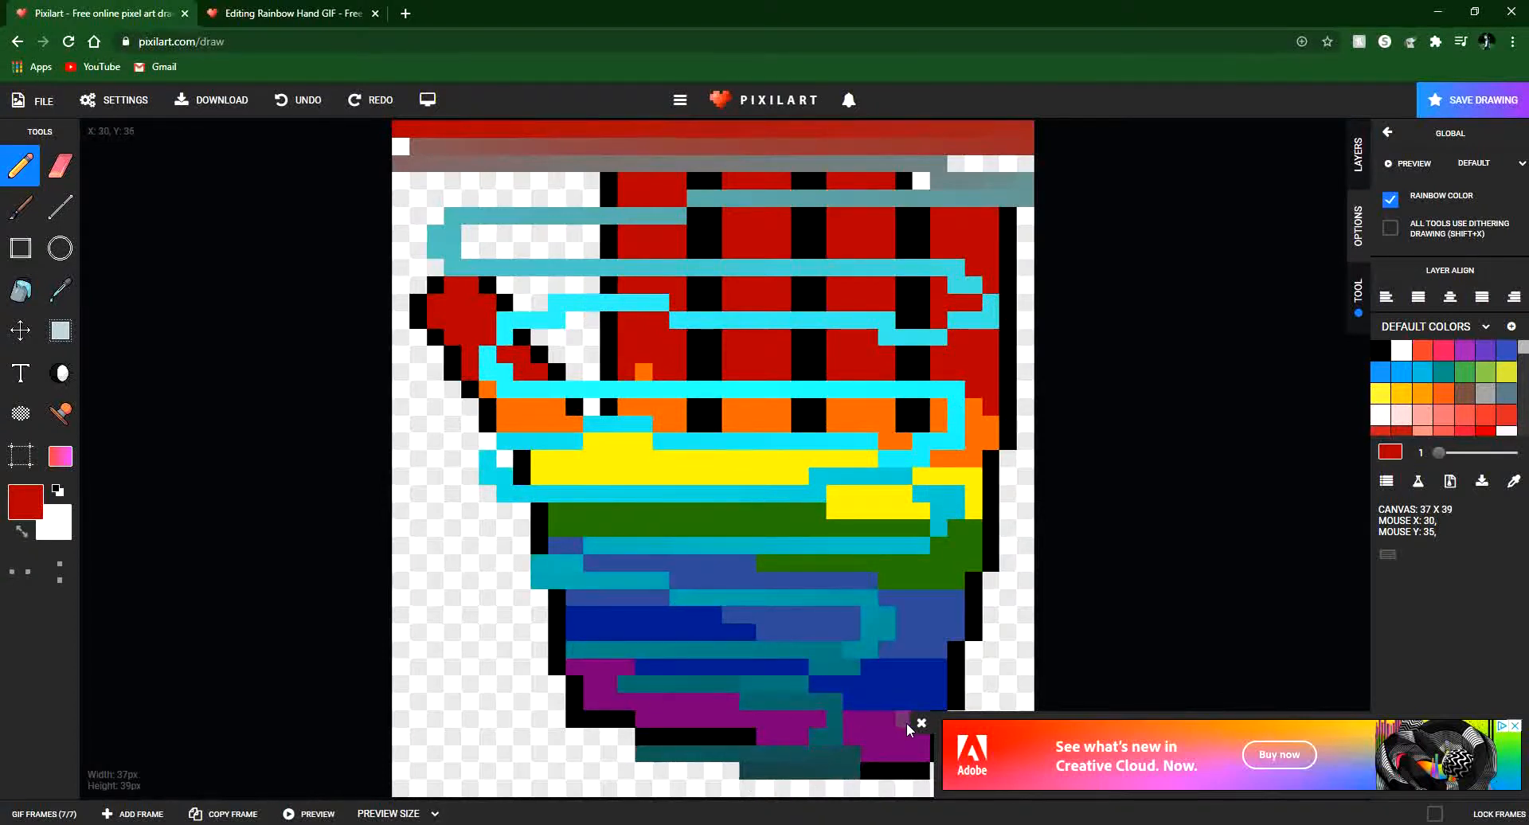
left_click(922, 722)
key("ctrl+z")
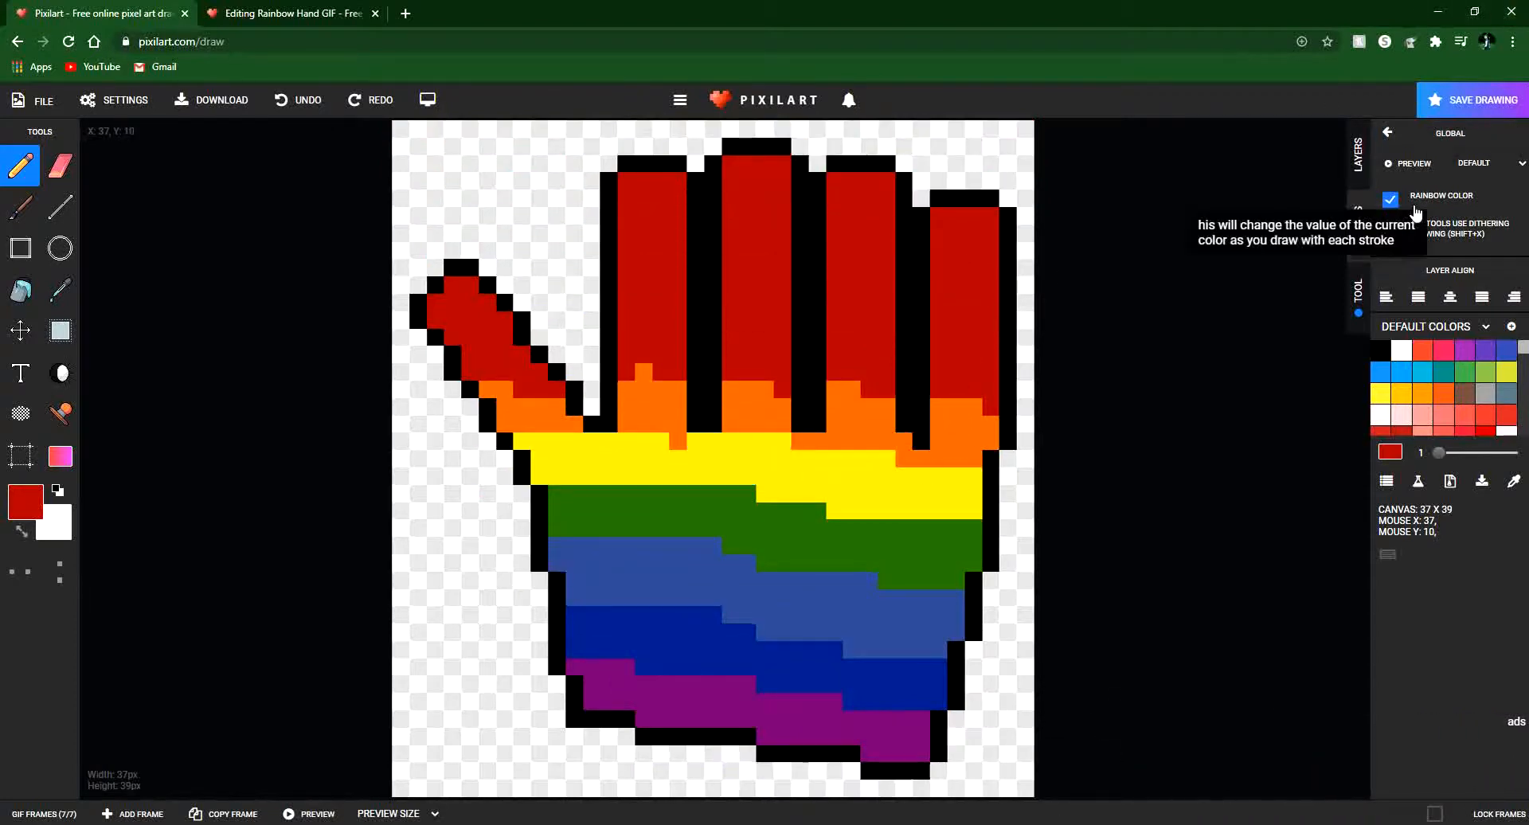
left_click(1360, 156)
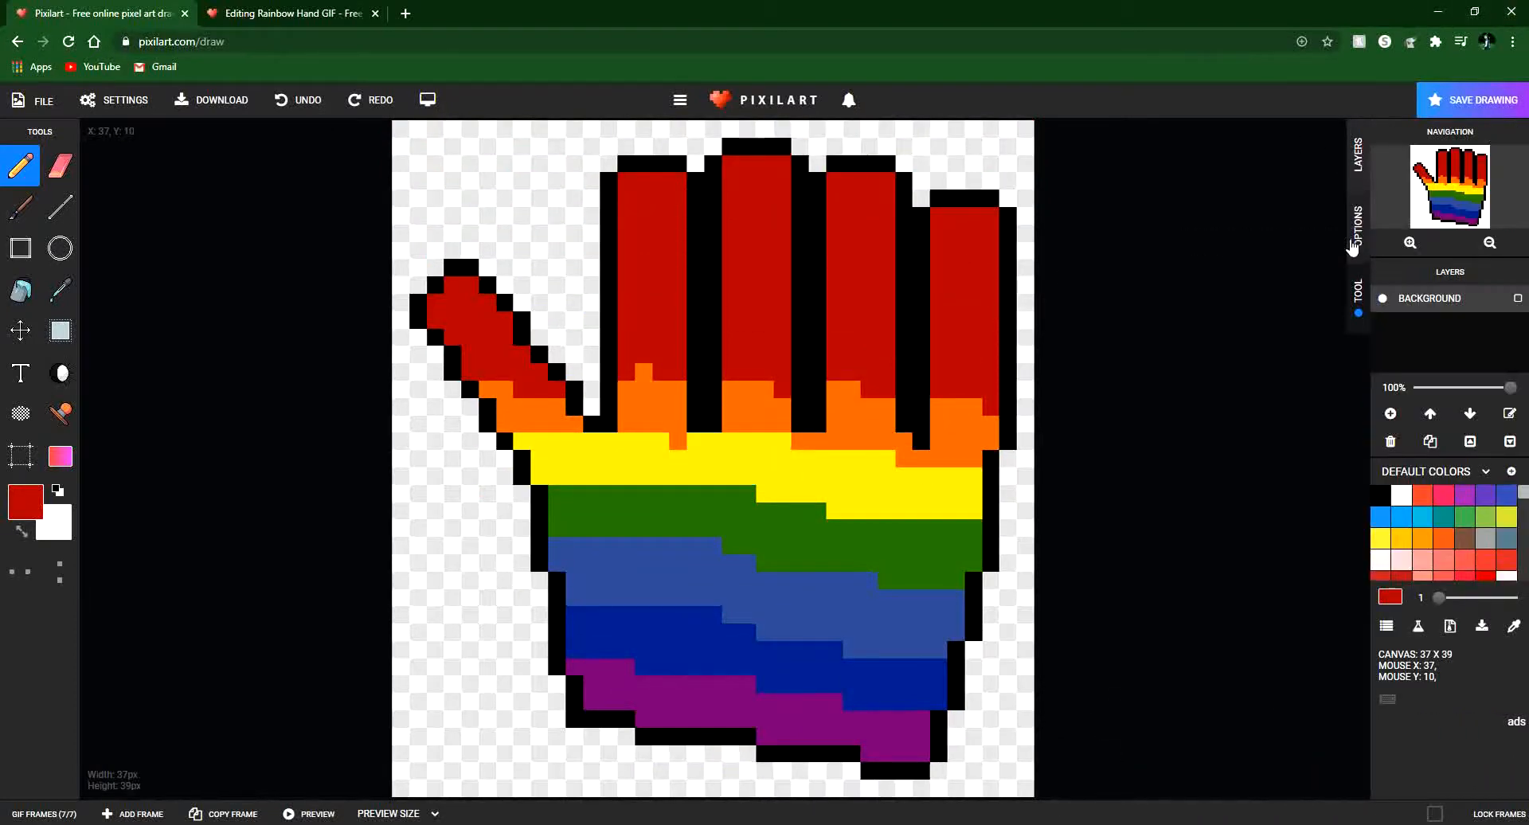
scroll(771, 323, "up", 5)
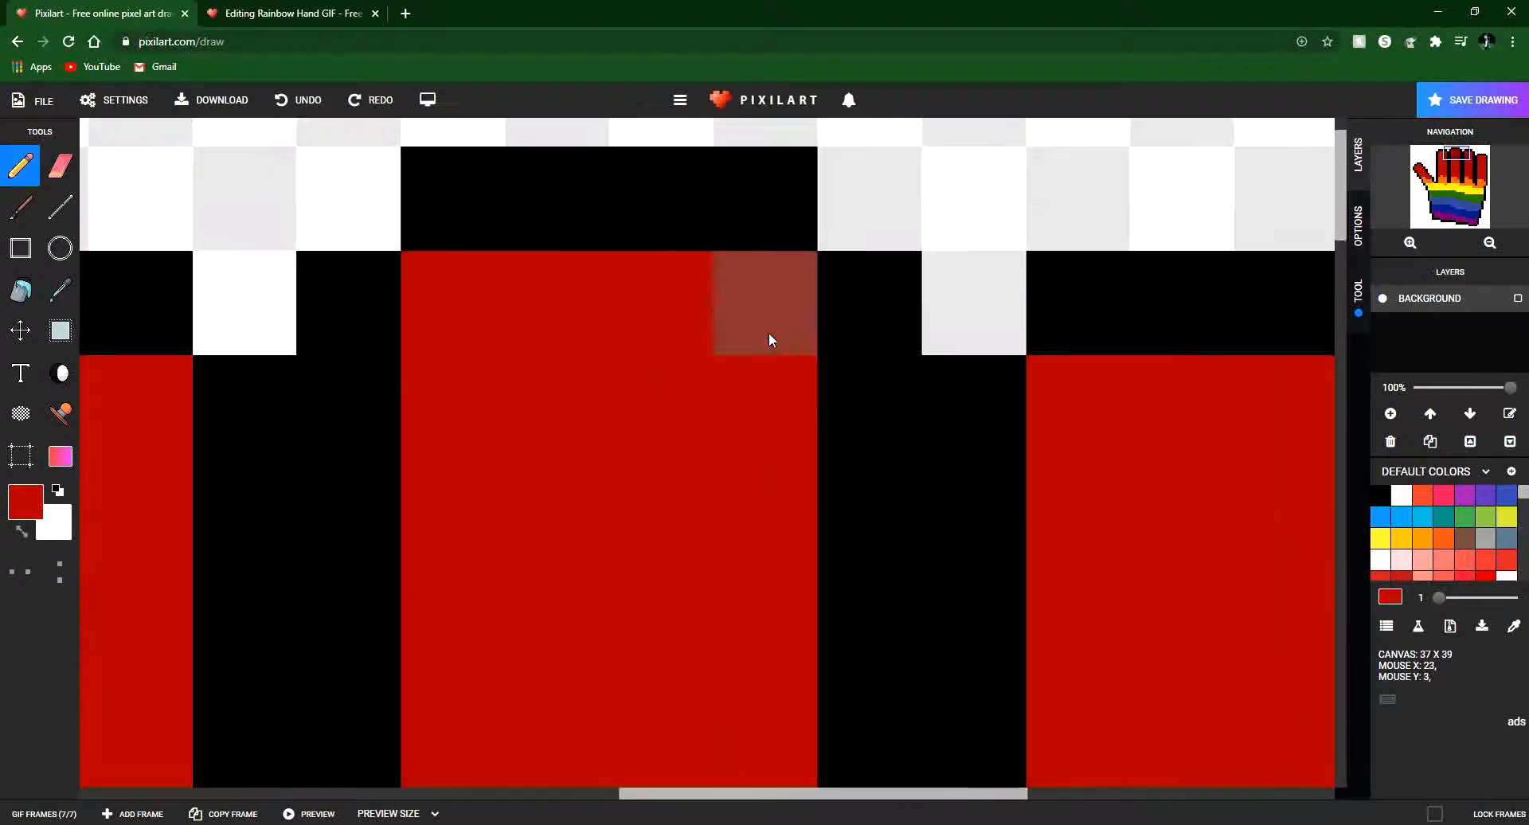
scroll(766, 337, "down", 5)
scroll(766, 337, "up", 5)
scroll(766, 345, "down", 5)
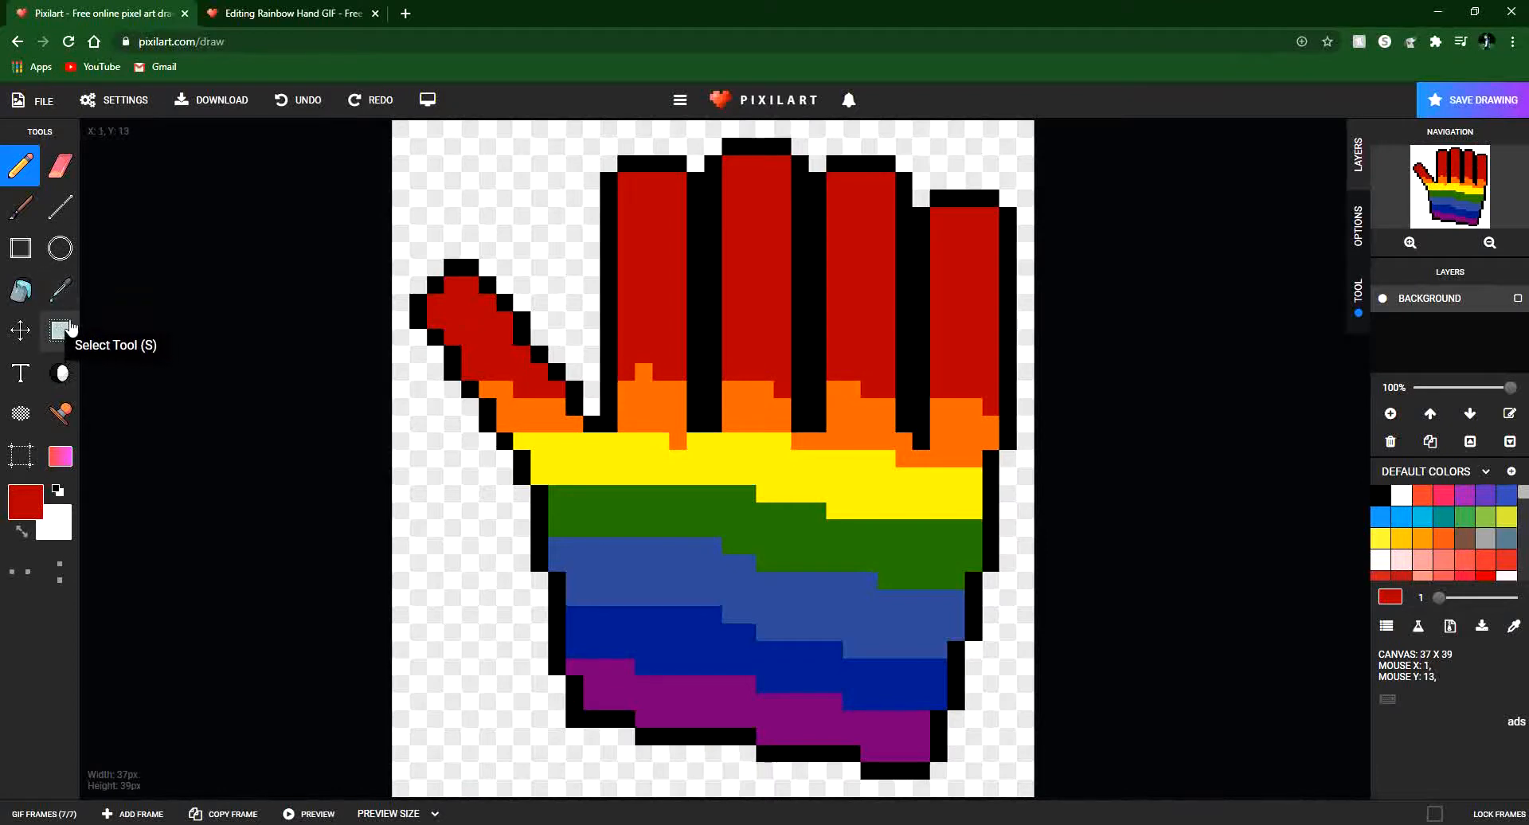
Examine the online save choices for who can edit the drawing and its visibility, ending on Only Me and Public Drawing.
left_click(1483, 99)
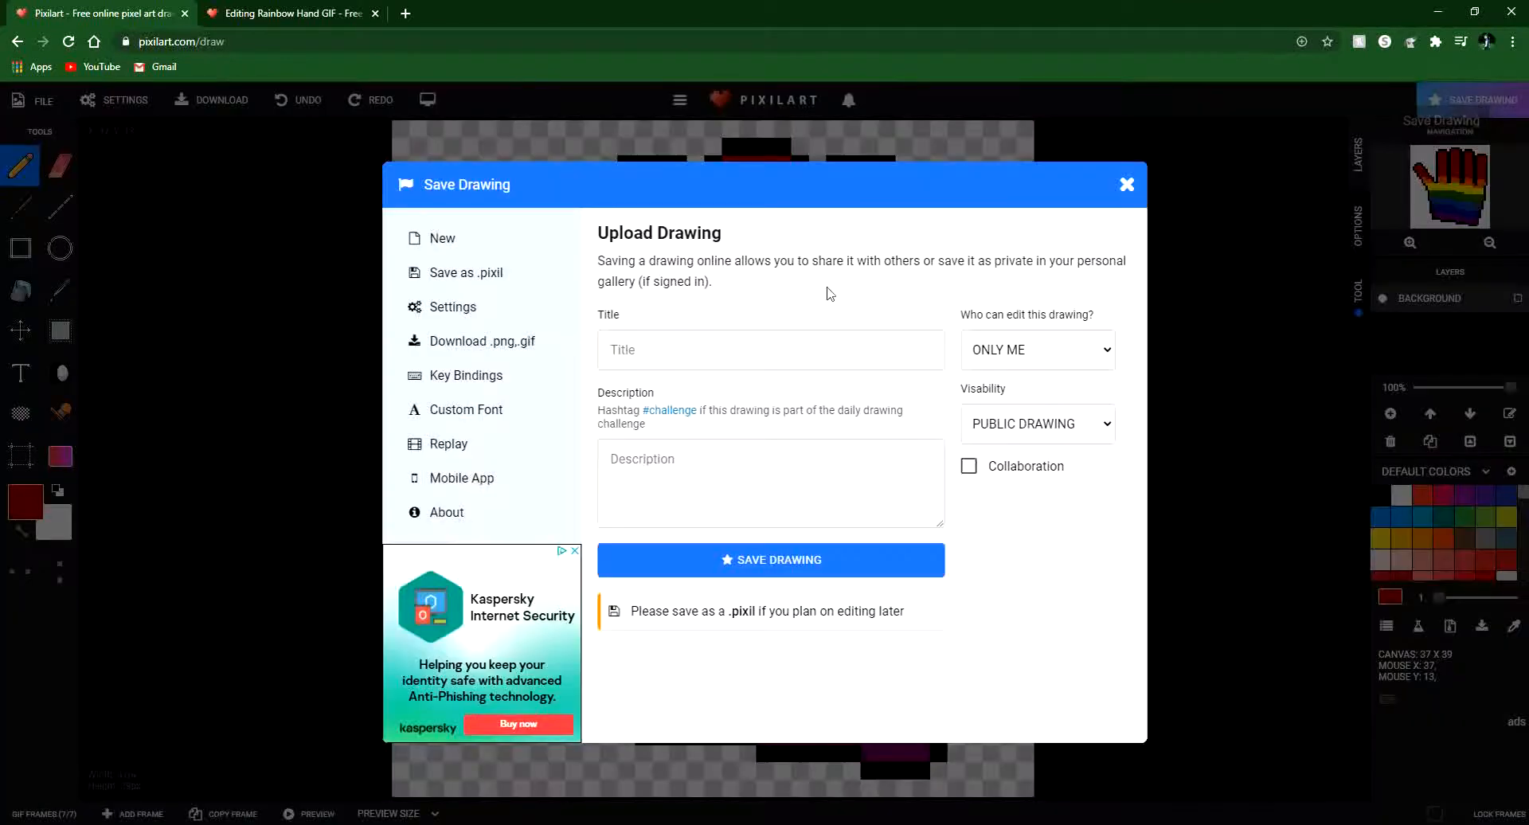
left_click(1159, 186)
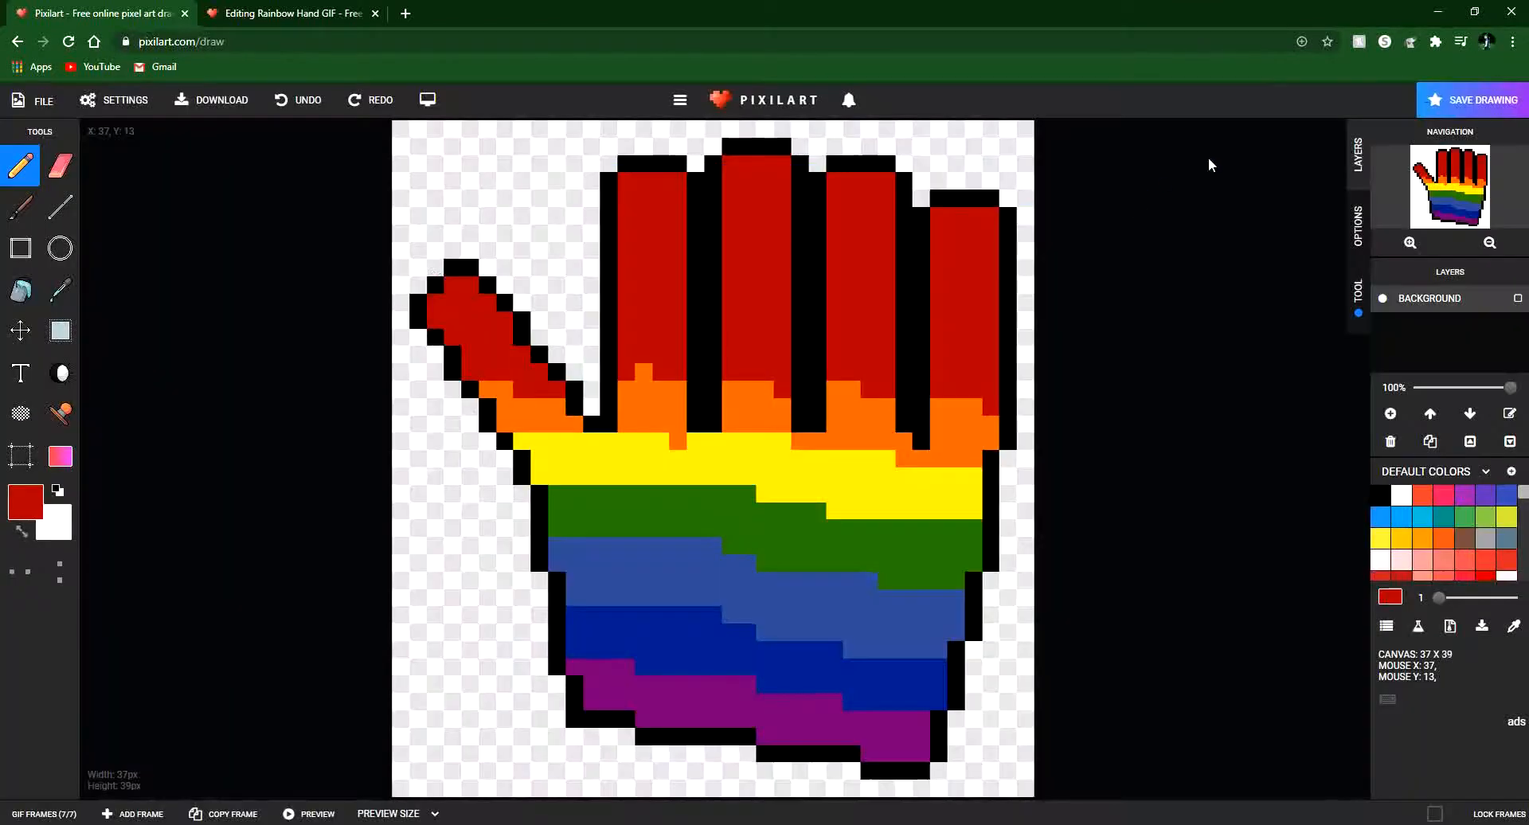
left_click(1468, 113)
left_click(720, 346)
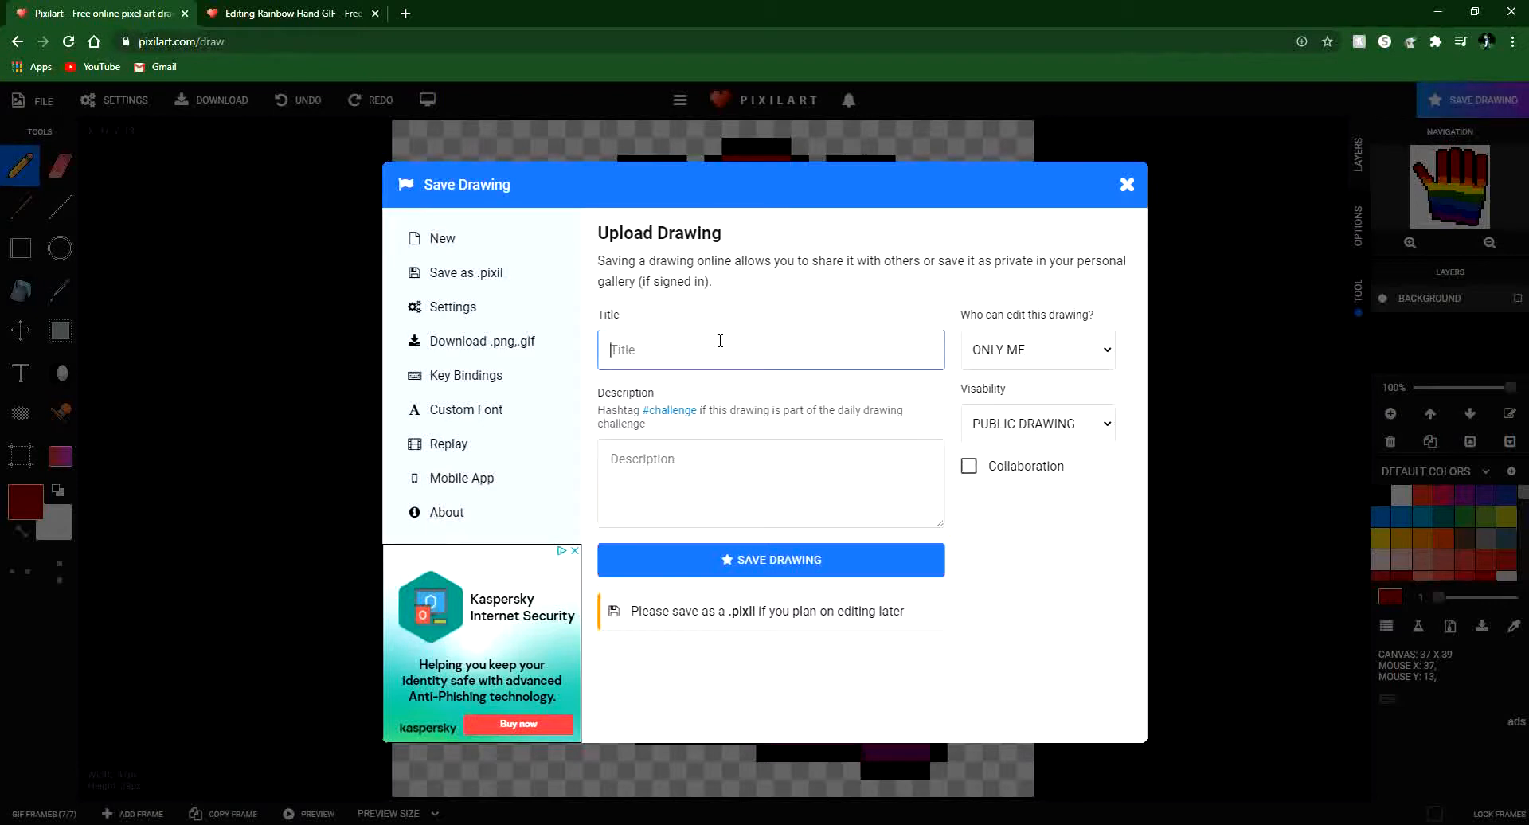
left_click(1041, 367)
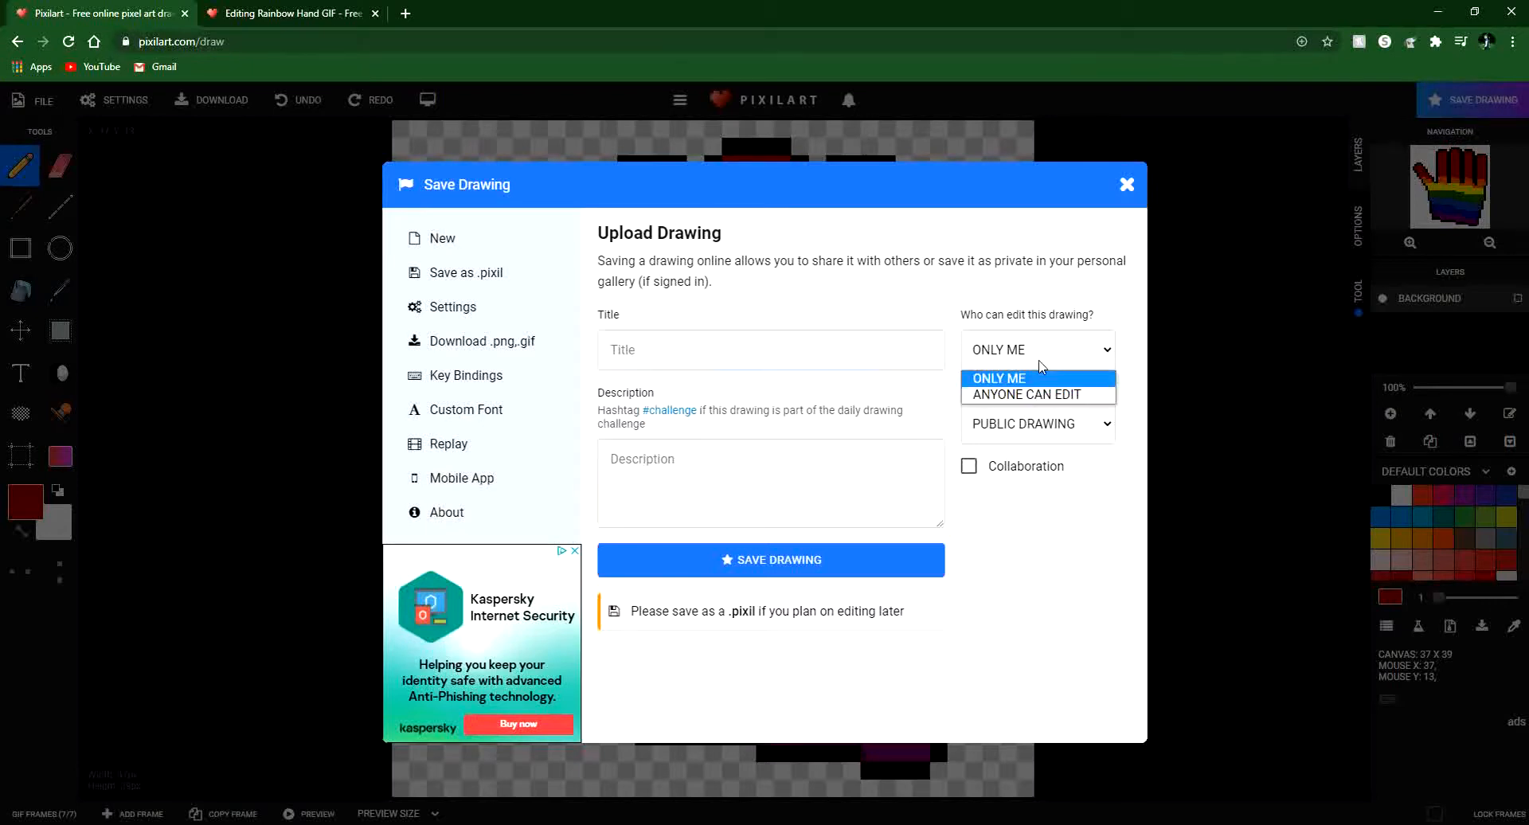
left_click(1000, 395)
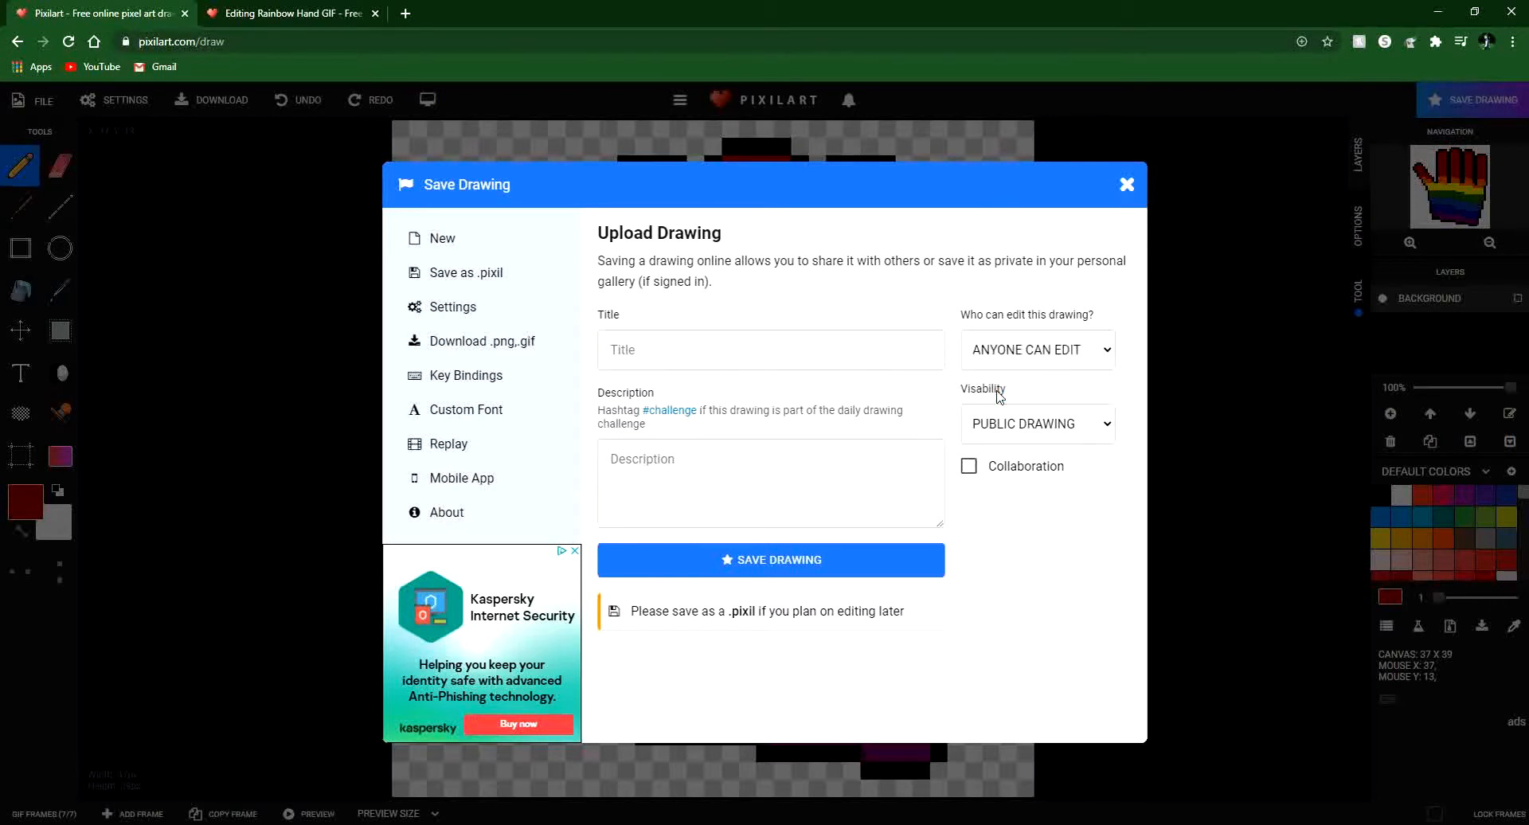
left_click(1017, 355)
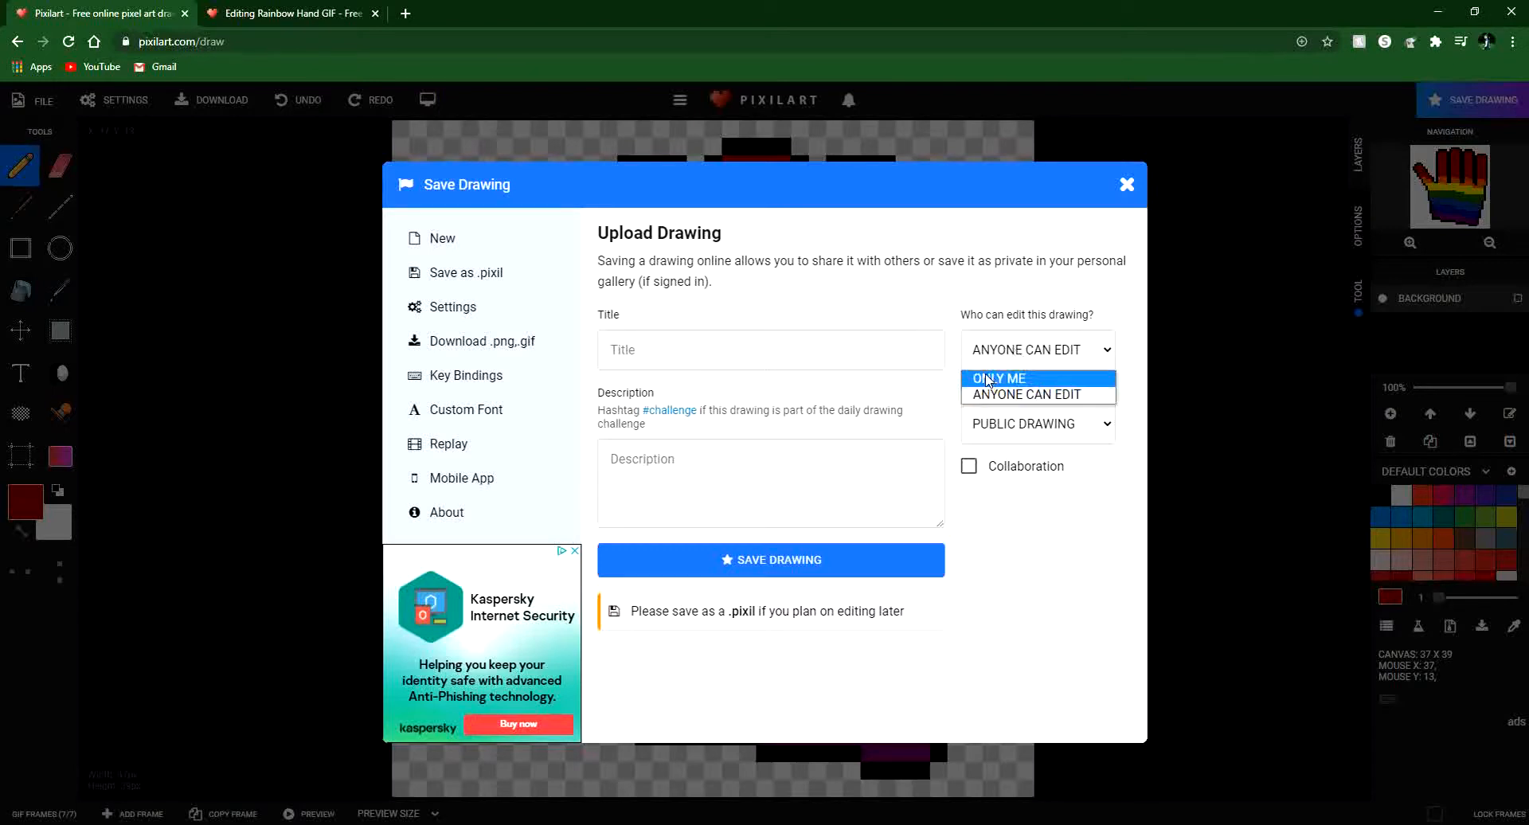
left_click(999, 377)
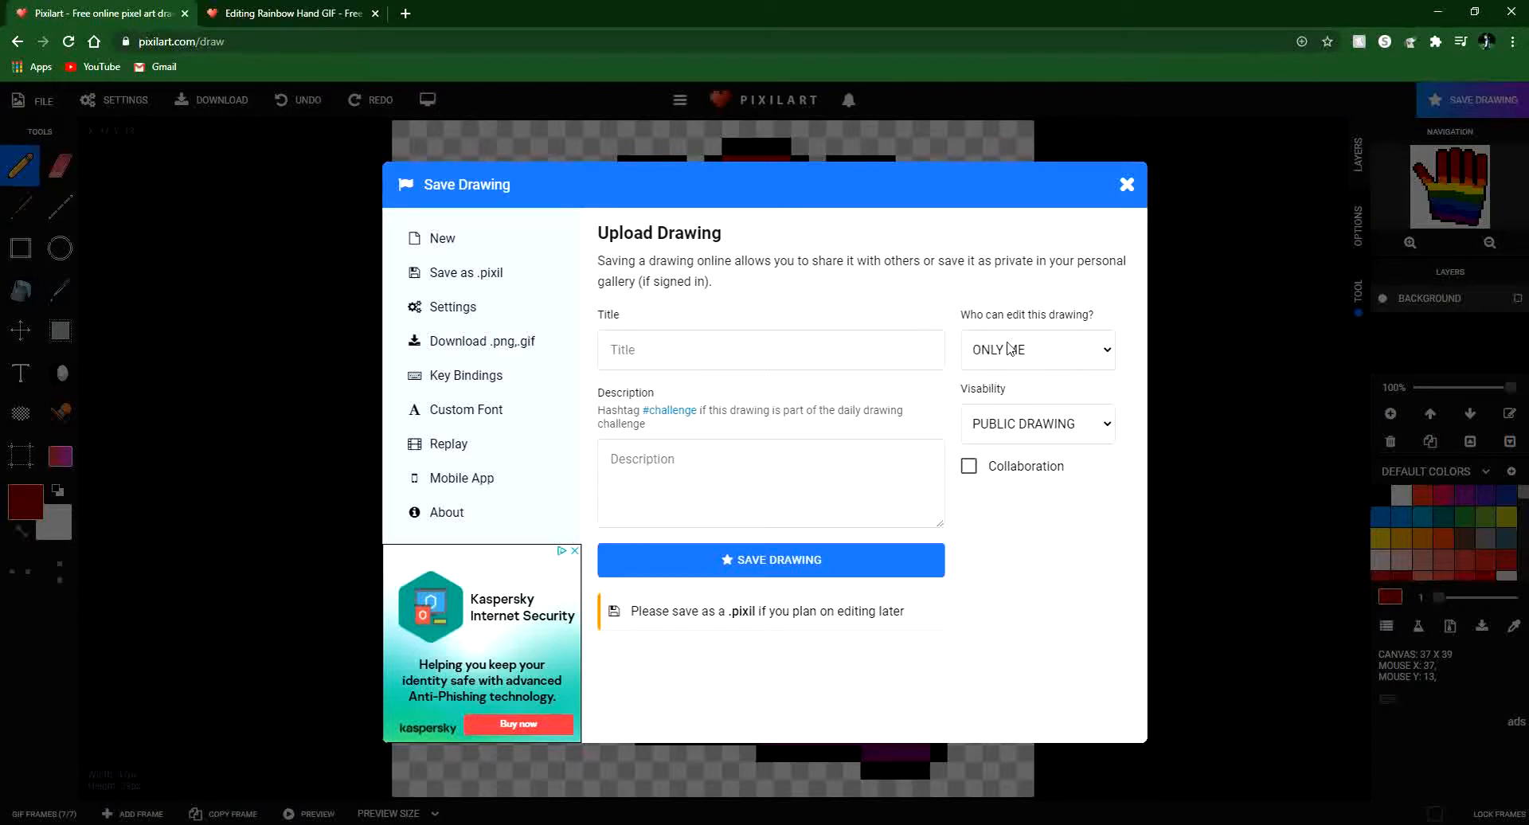
left_click(1039, 431)
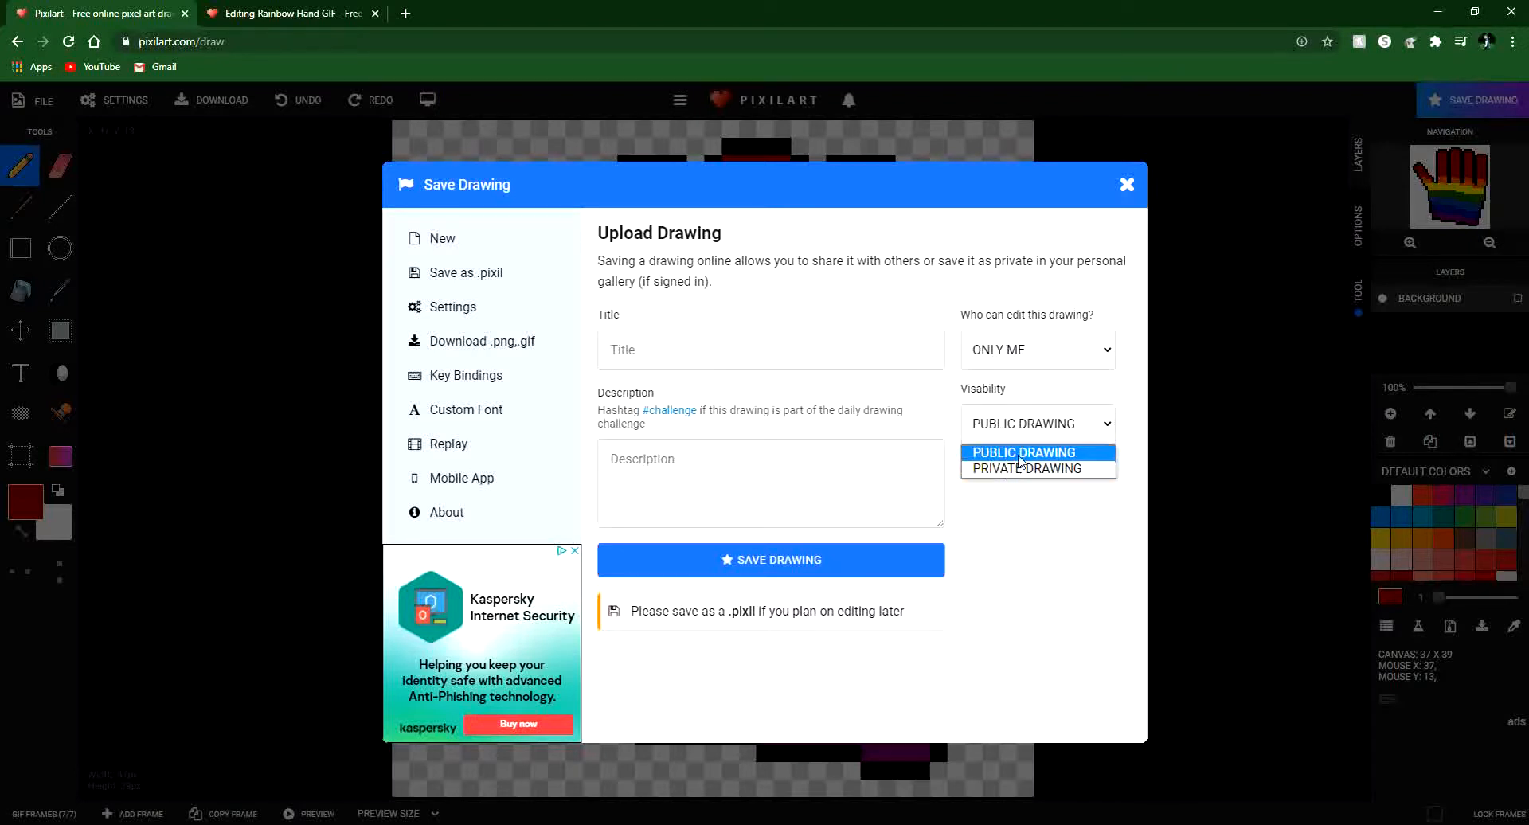
left_click(1023, 452)
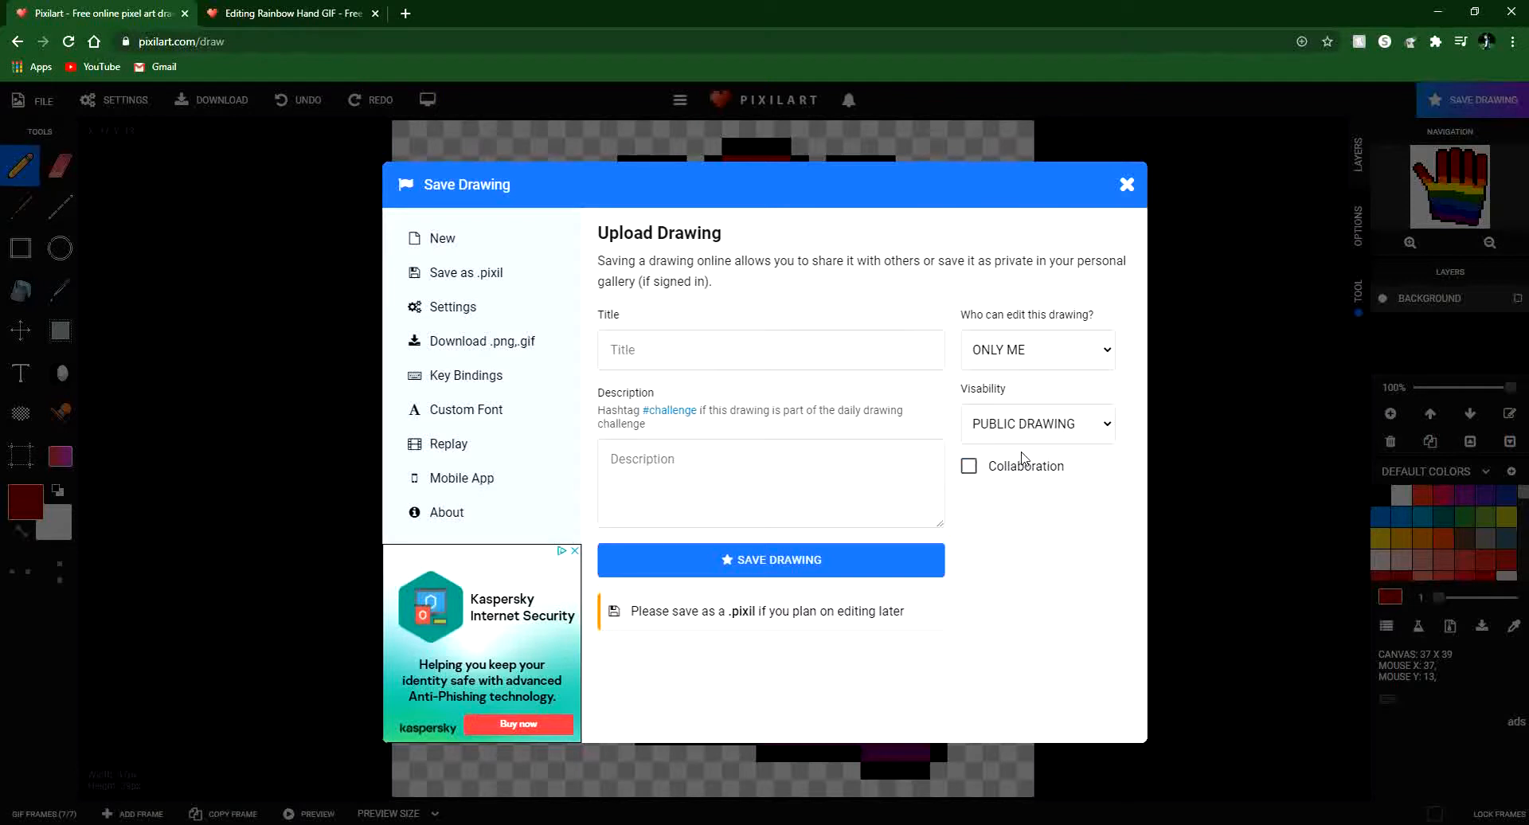
Title the drawing Rainbow Hand GIF, and start a description but clear it again.
left_click(696, 345)
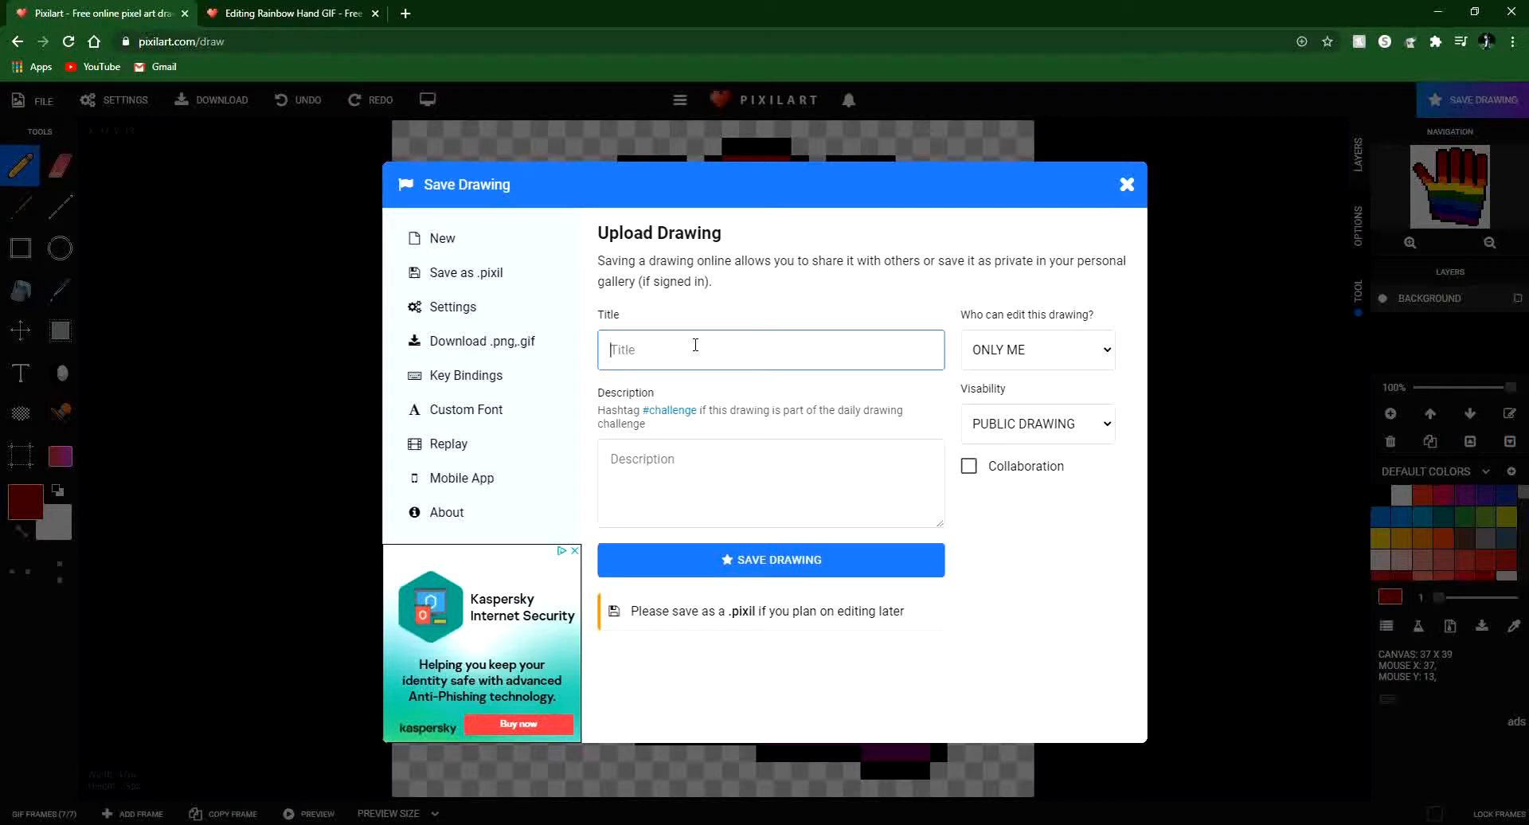
type("Rainbow Hand GIF")
left_click(731, 472)
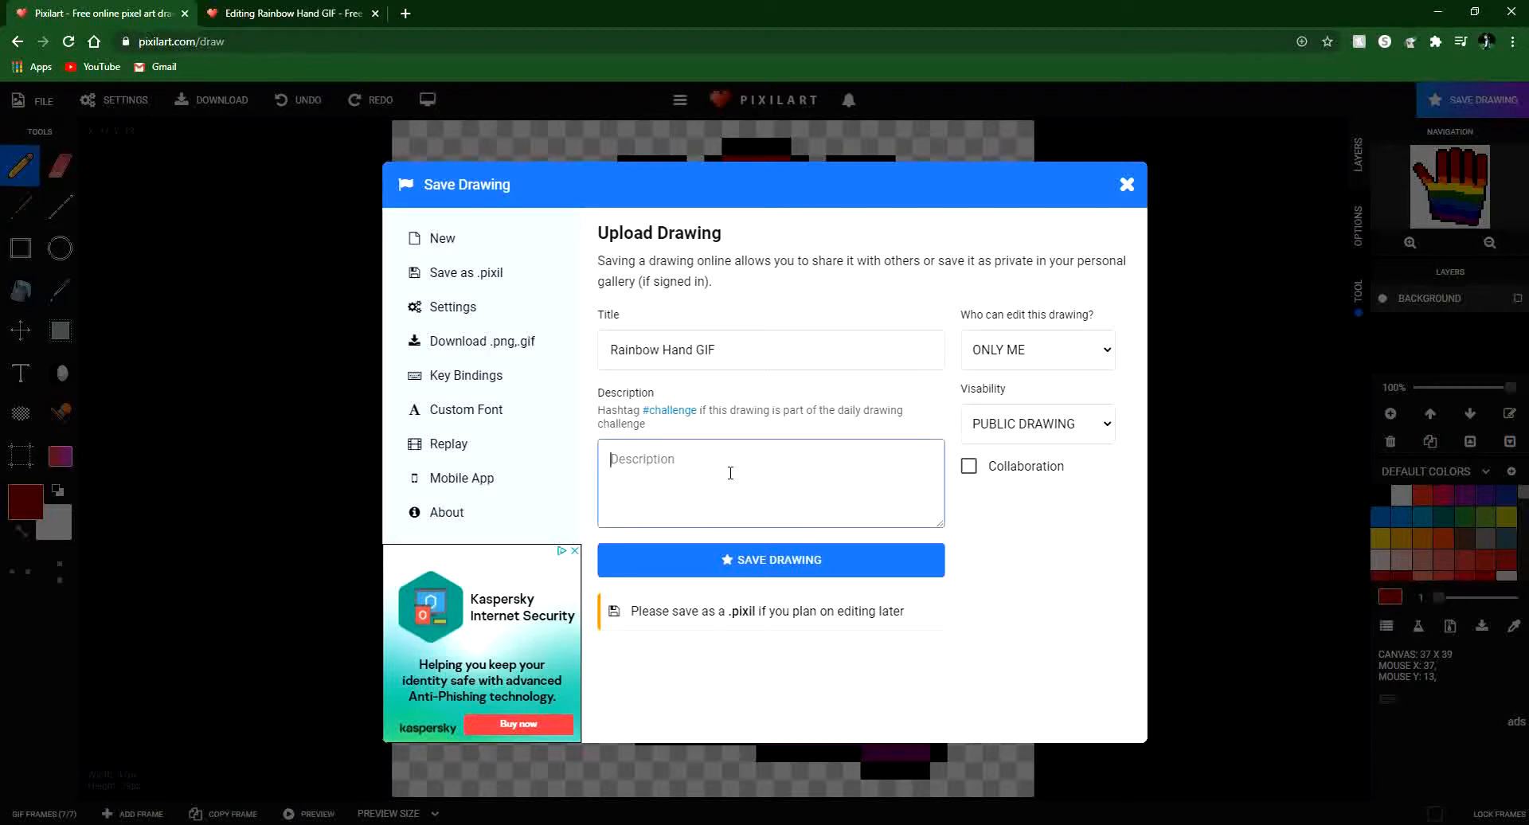
type("a")
key("BackSpace")
key("BackSpace")
key("BackSpace")
key("BackSpace")
key("BackSpace")
key("BackSpace")
key("BackSpace")
Check the Rainbow Hand GIF drawing in the other tab, dismiss its ad, and close the first drawing's save dialog without saving.
left_click(244, 11)
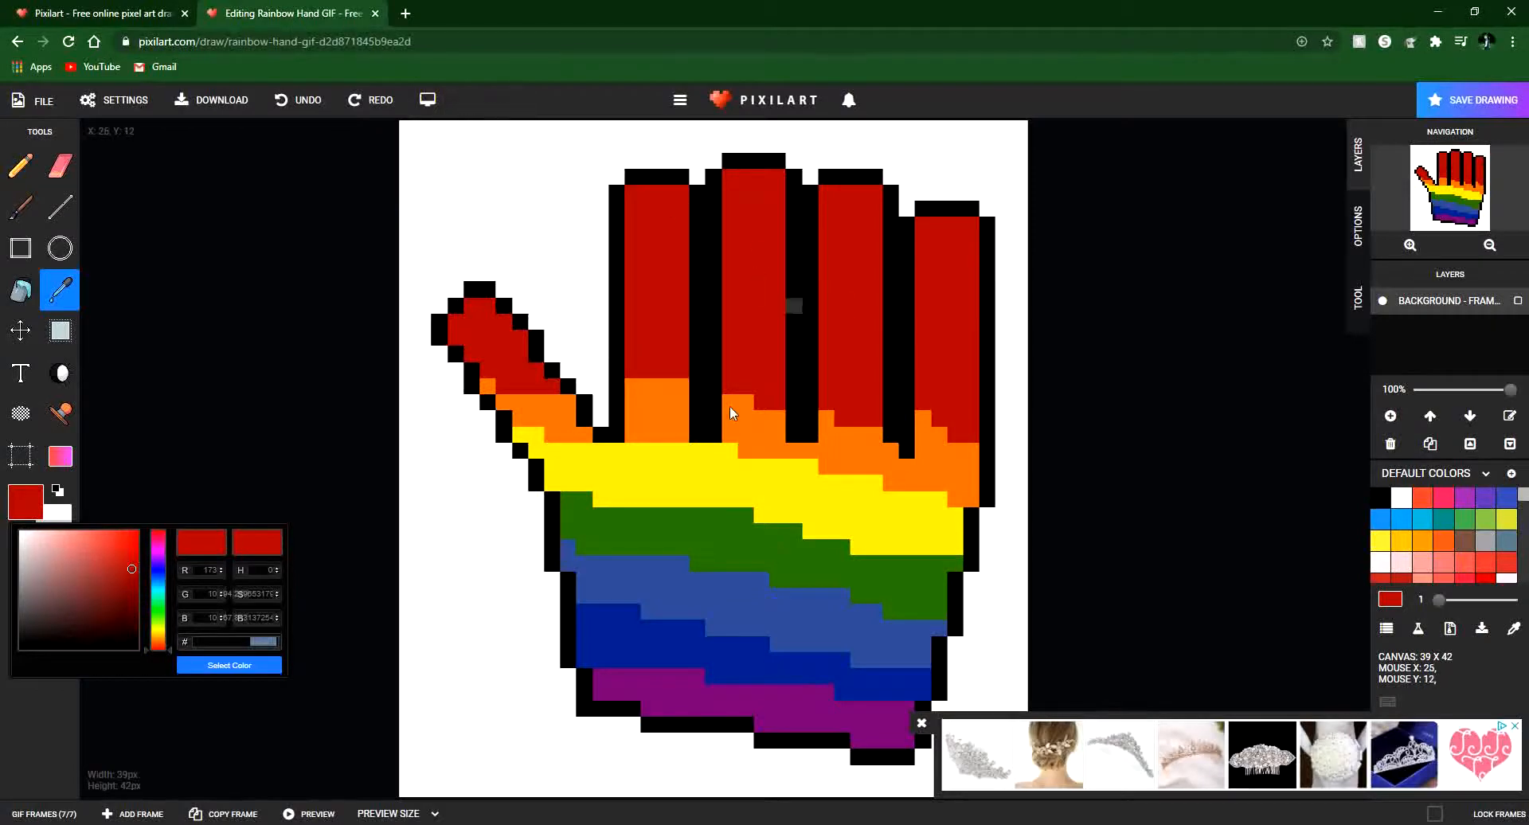
left_click(922, 725)
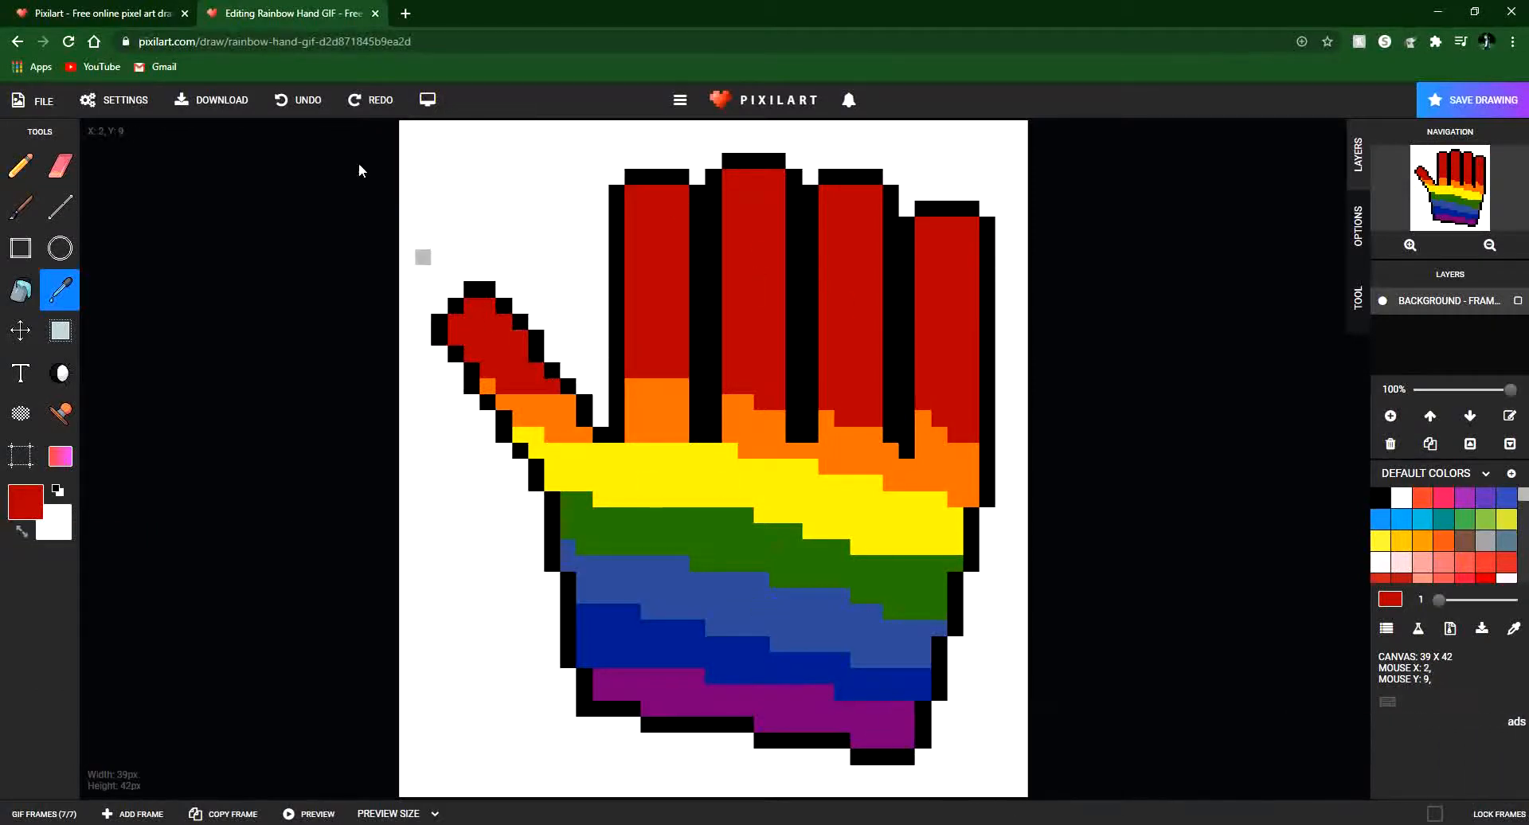
left_click(3, 6)
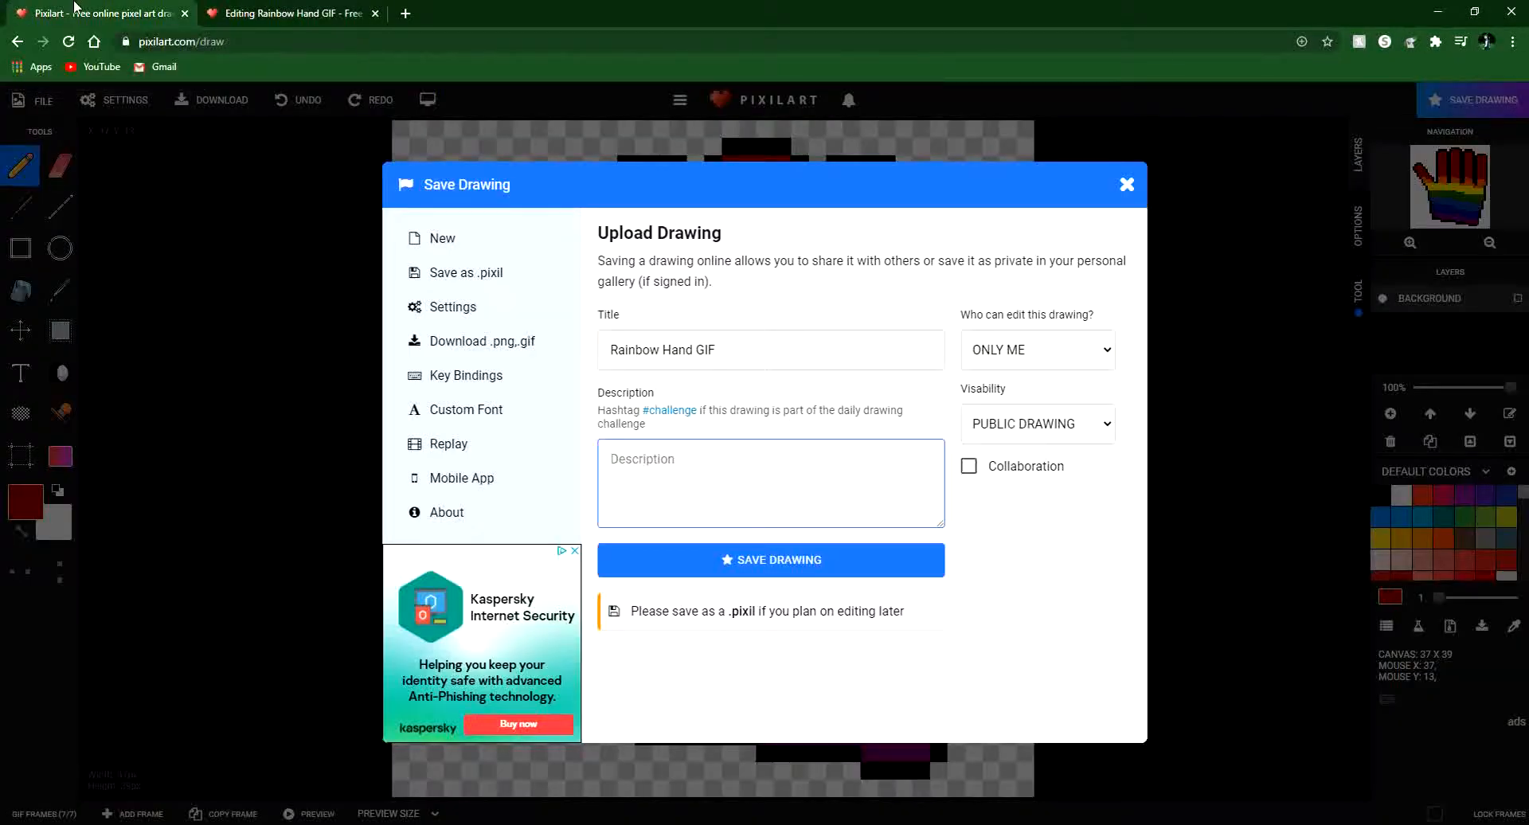
left_click(1123, 185)
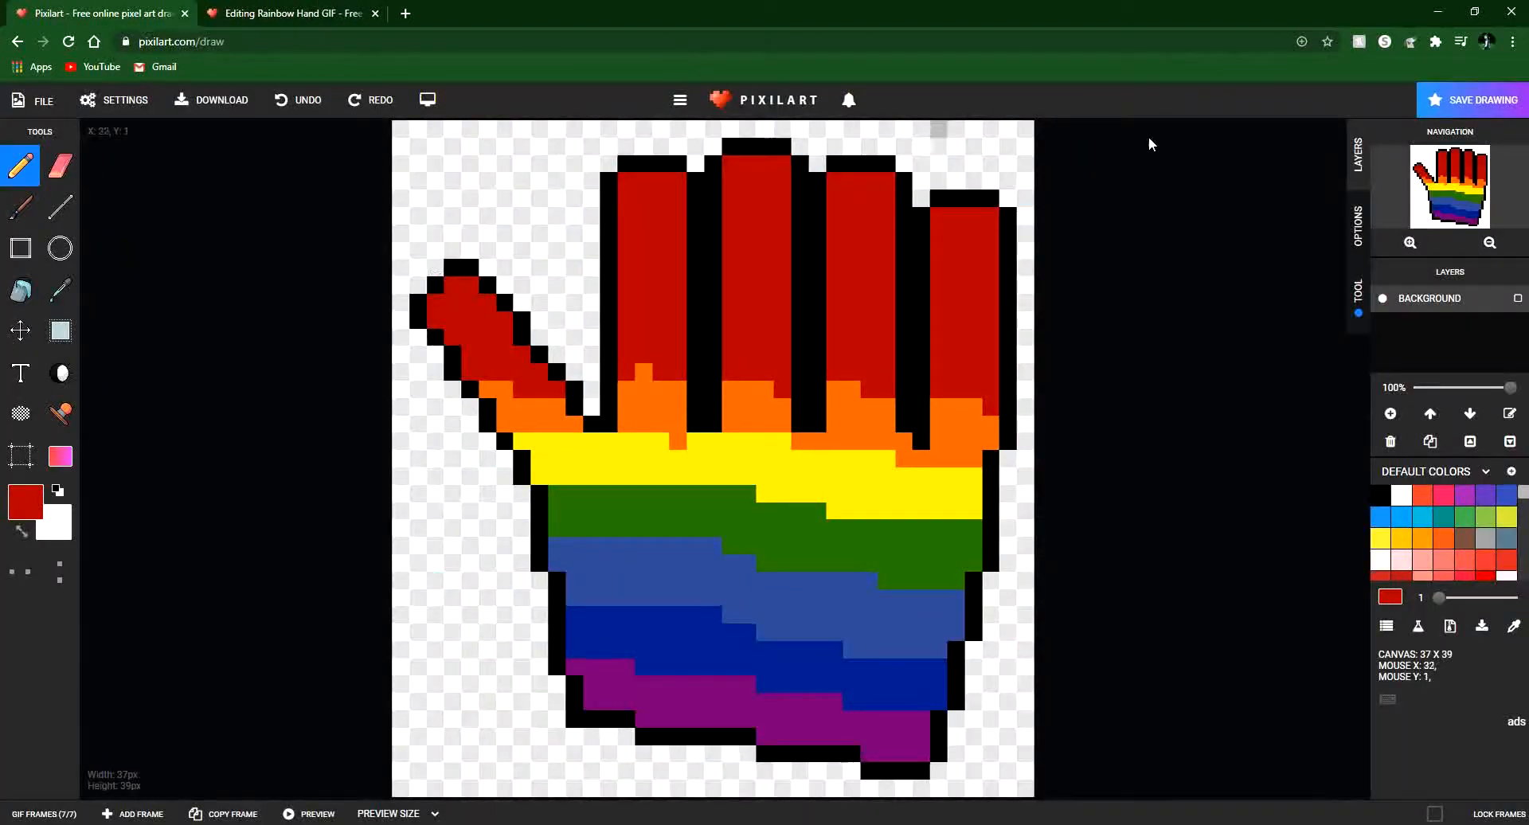
Open the save dialog of the existing Rainbow Hand GIF drawing and close the browser tab holding the unsaved drawing.
left_click(291, 11)
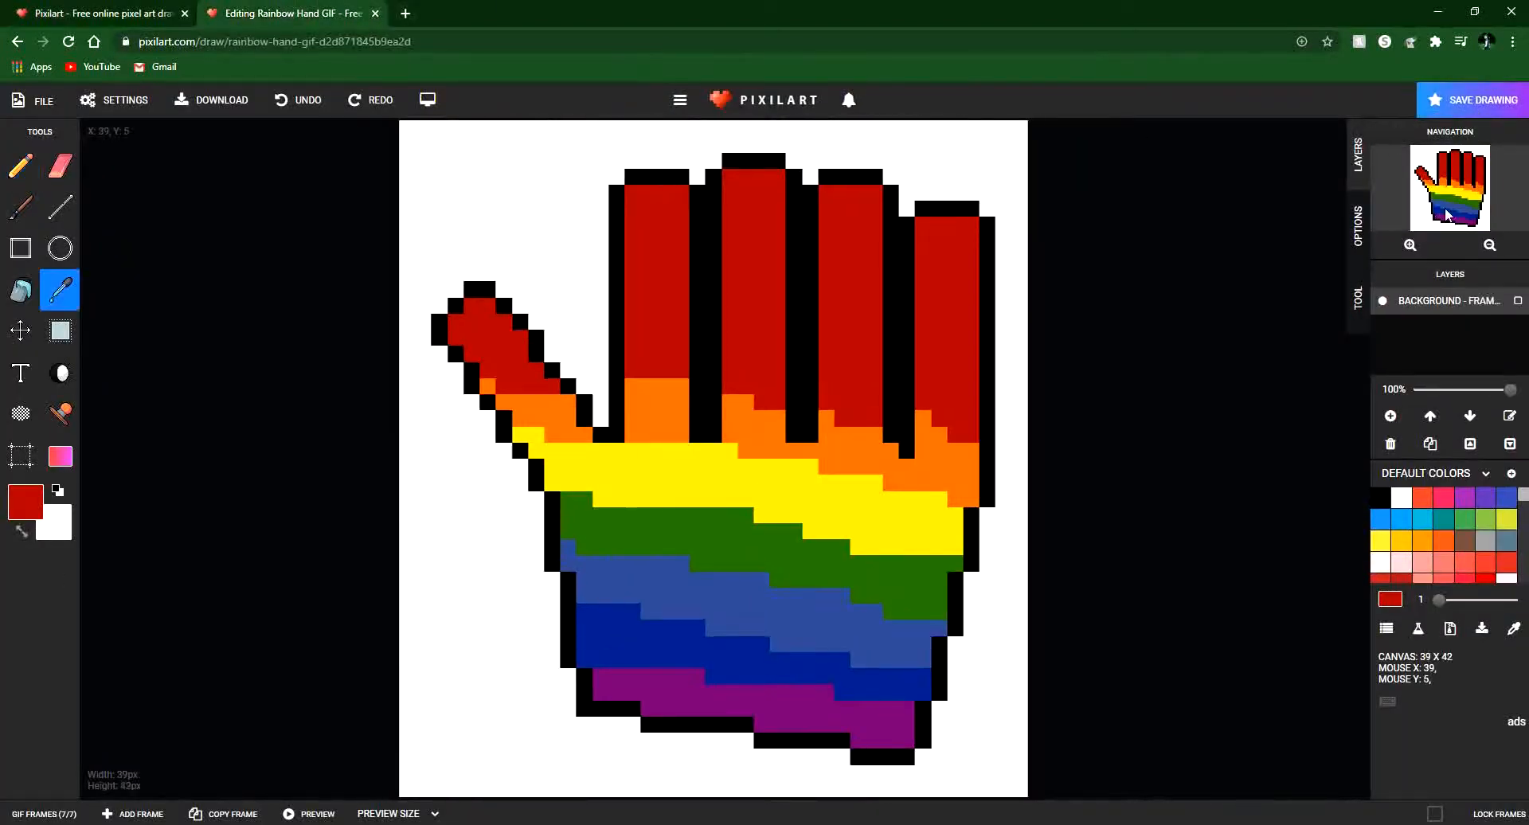
left_click(1473, 100)
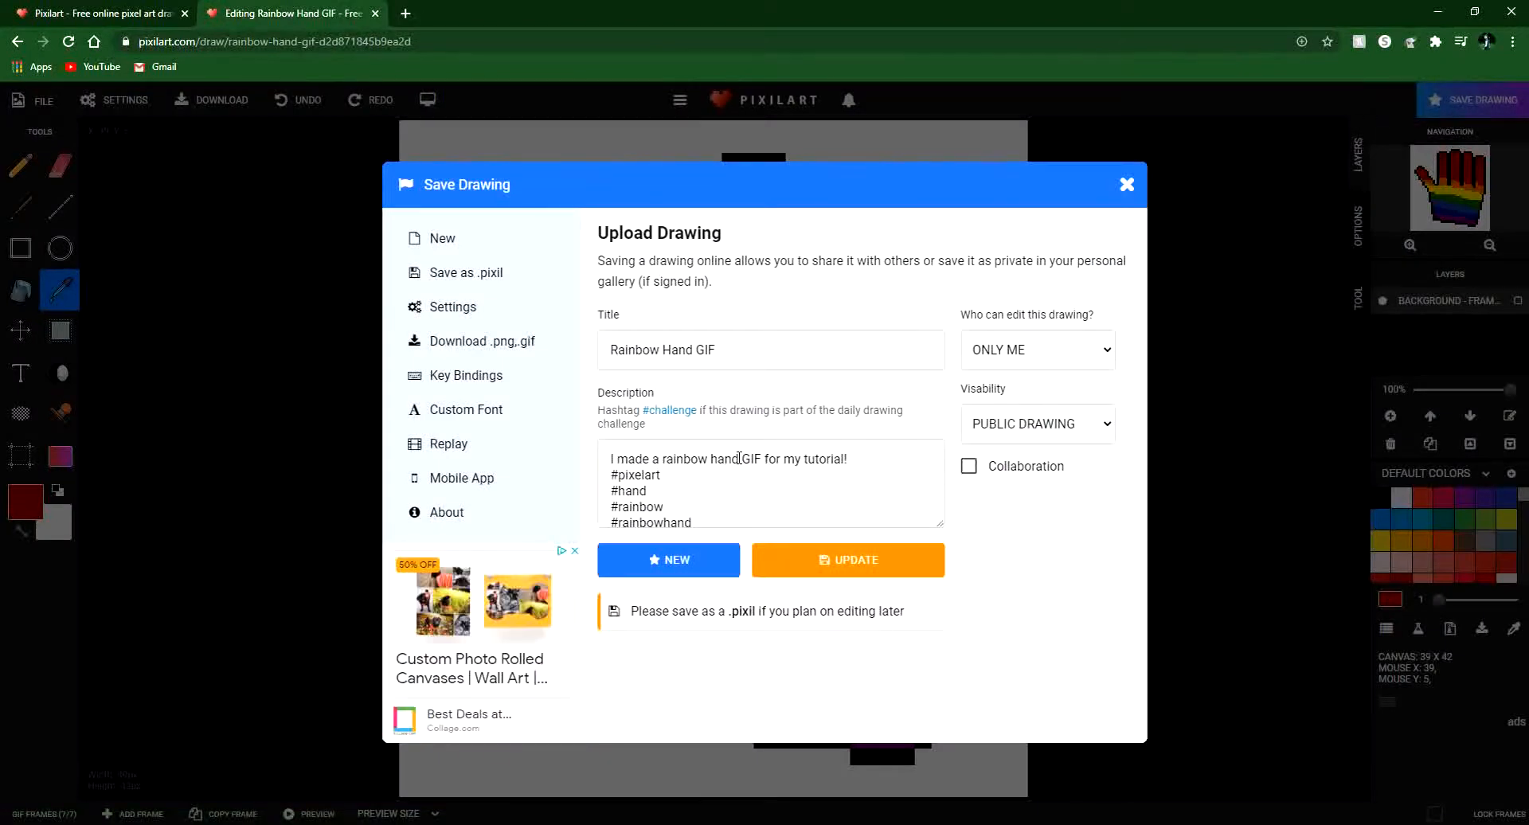
left_click(185, 13)
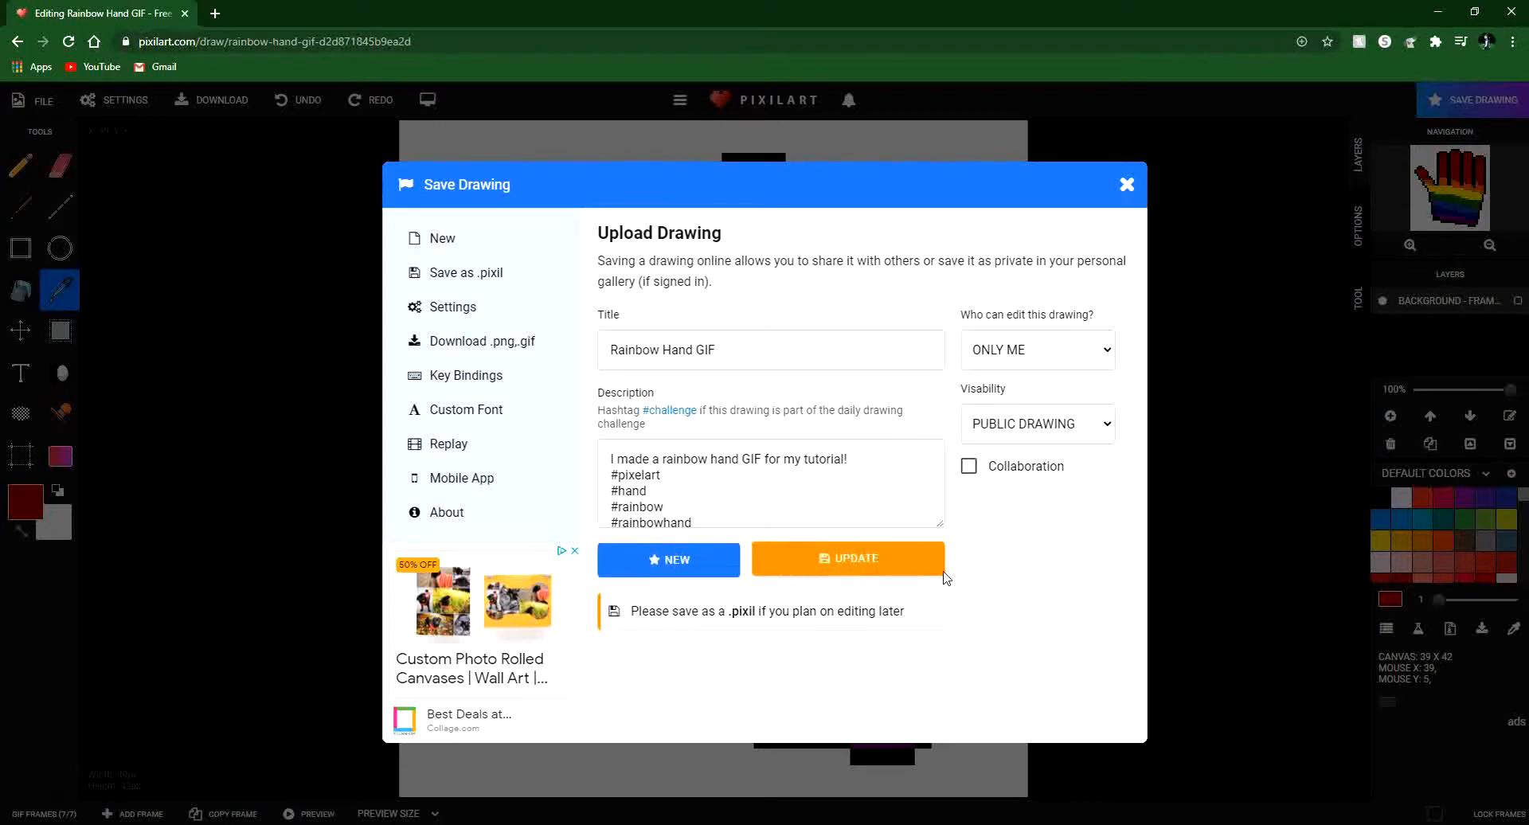
Update the online Rainbow Hand GIF drawing, and view the downloaded rainbow-hand-gif-pixilart.gif in Photos before closing it.
left_click(816, 562)
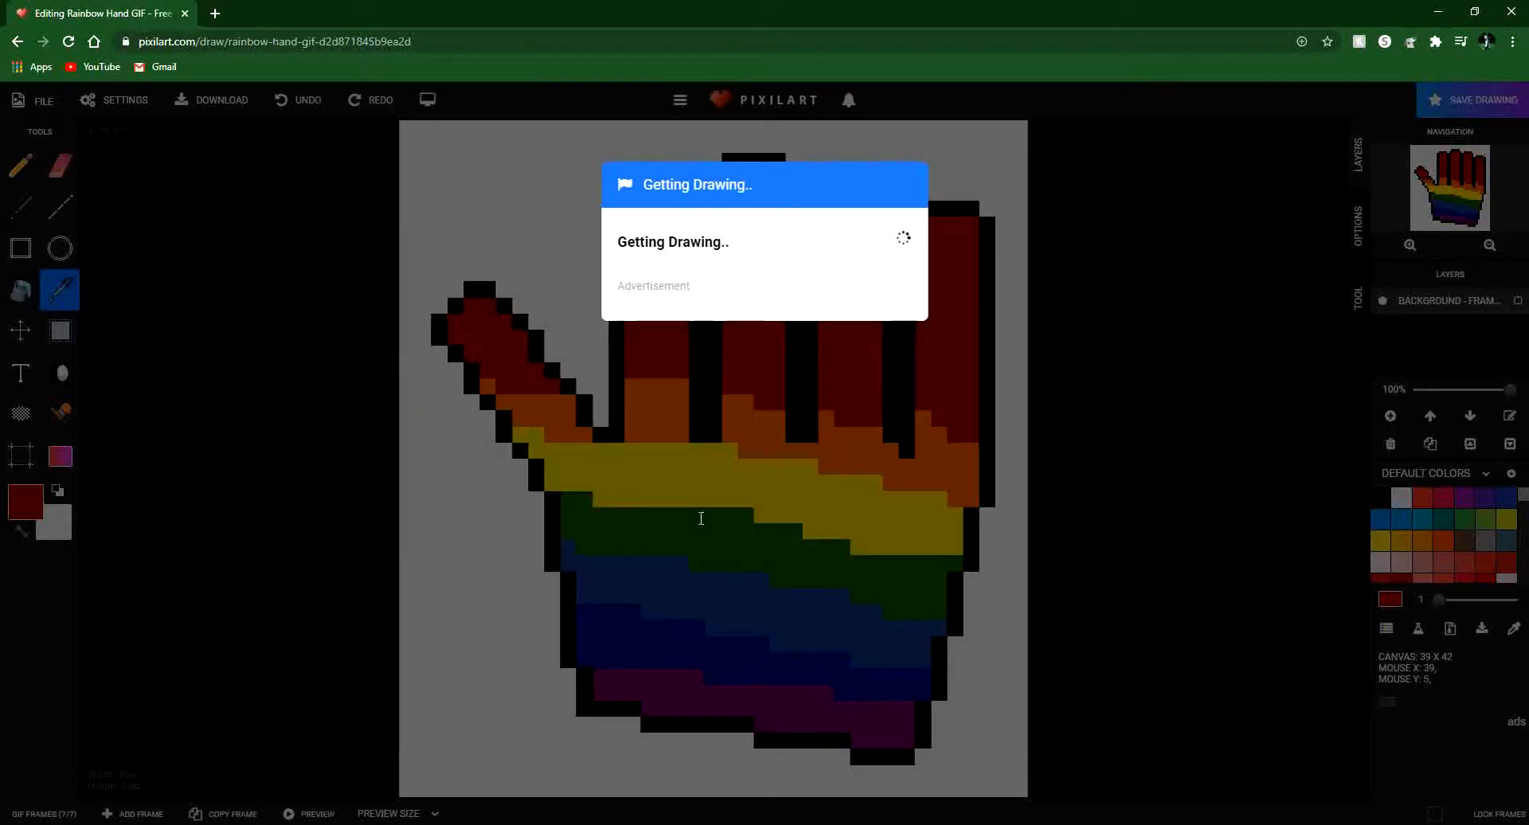
left_click(160, 805)
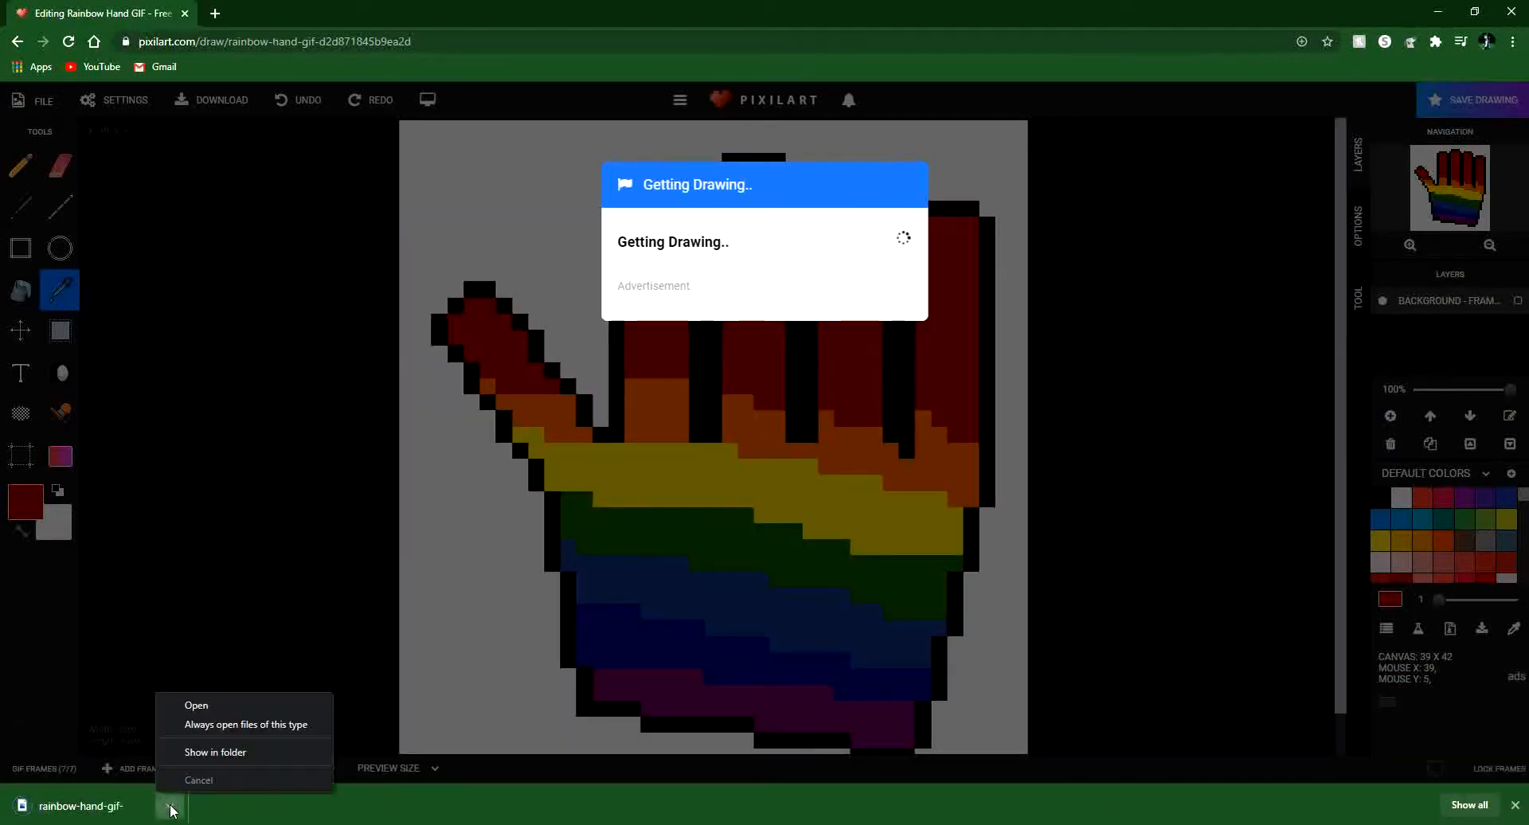
left_click(214, 708)
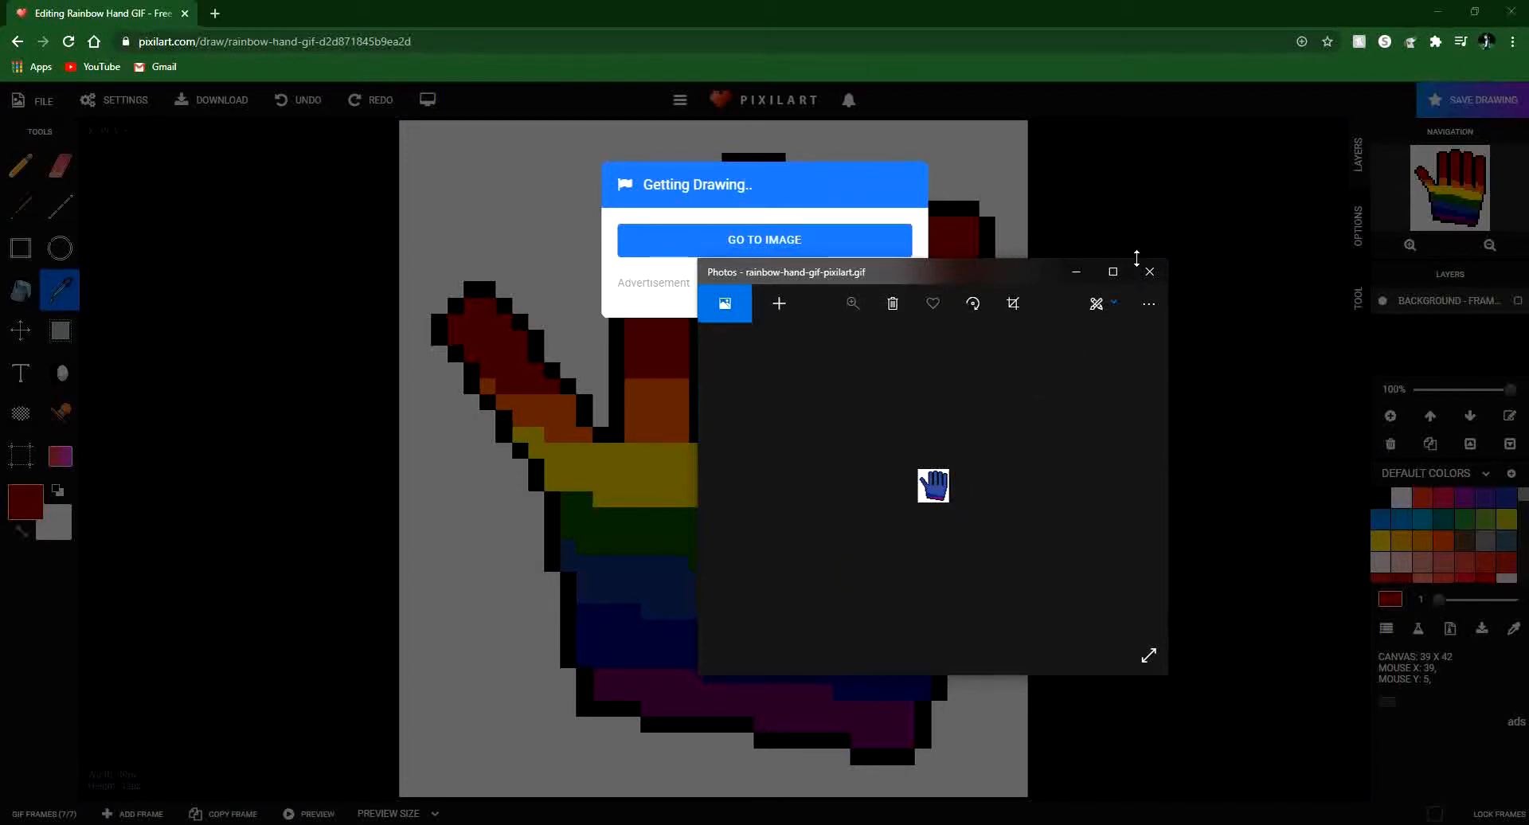
left_click(1113, 272)
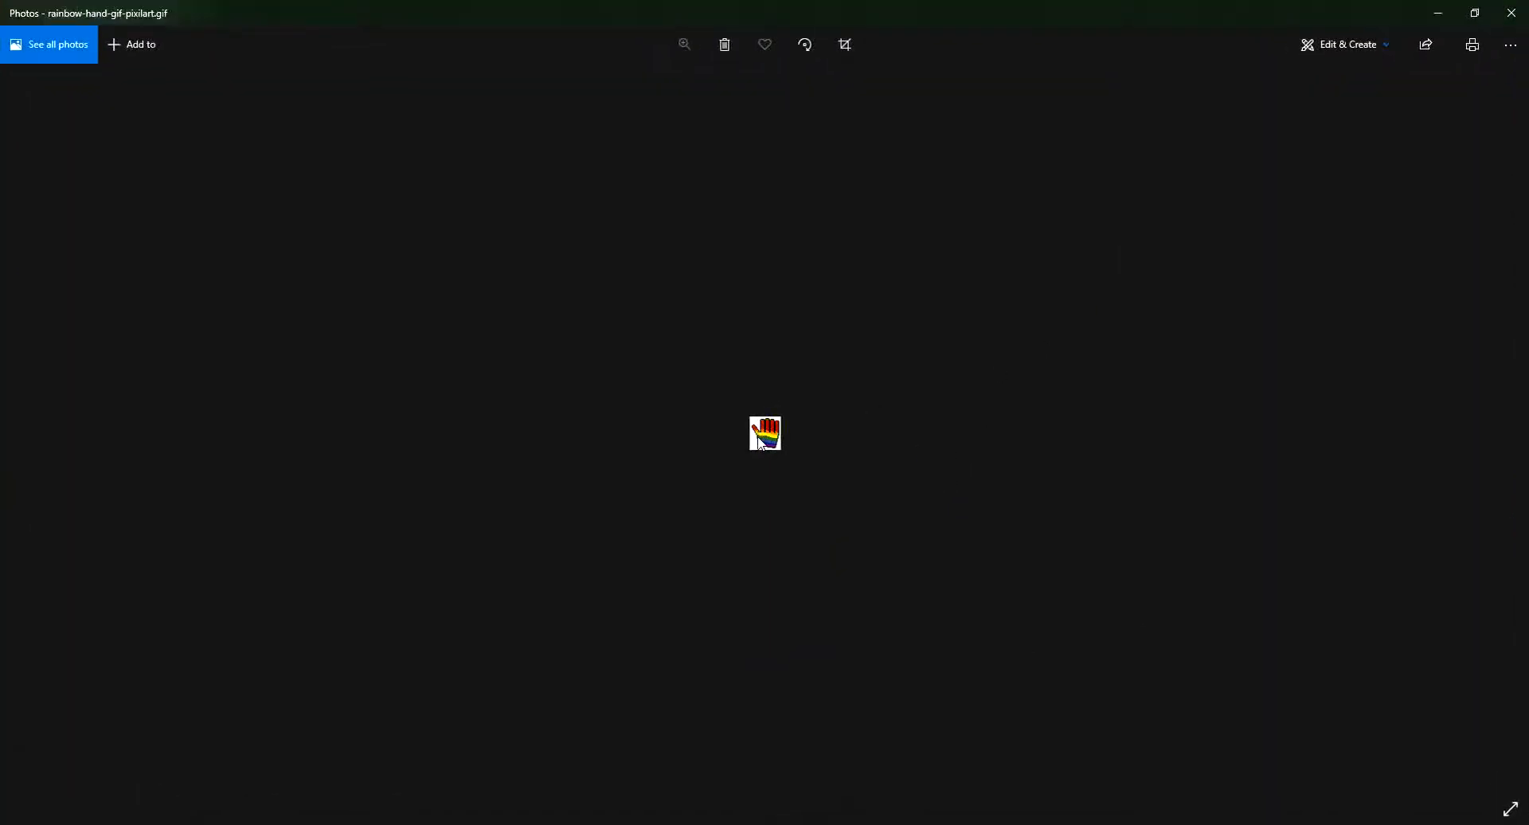
left_click(1512, 13)
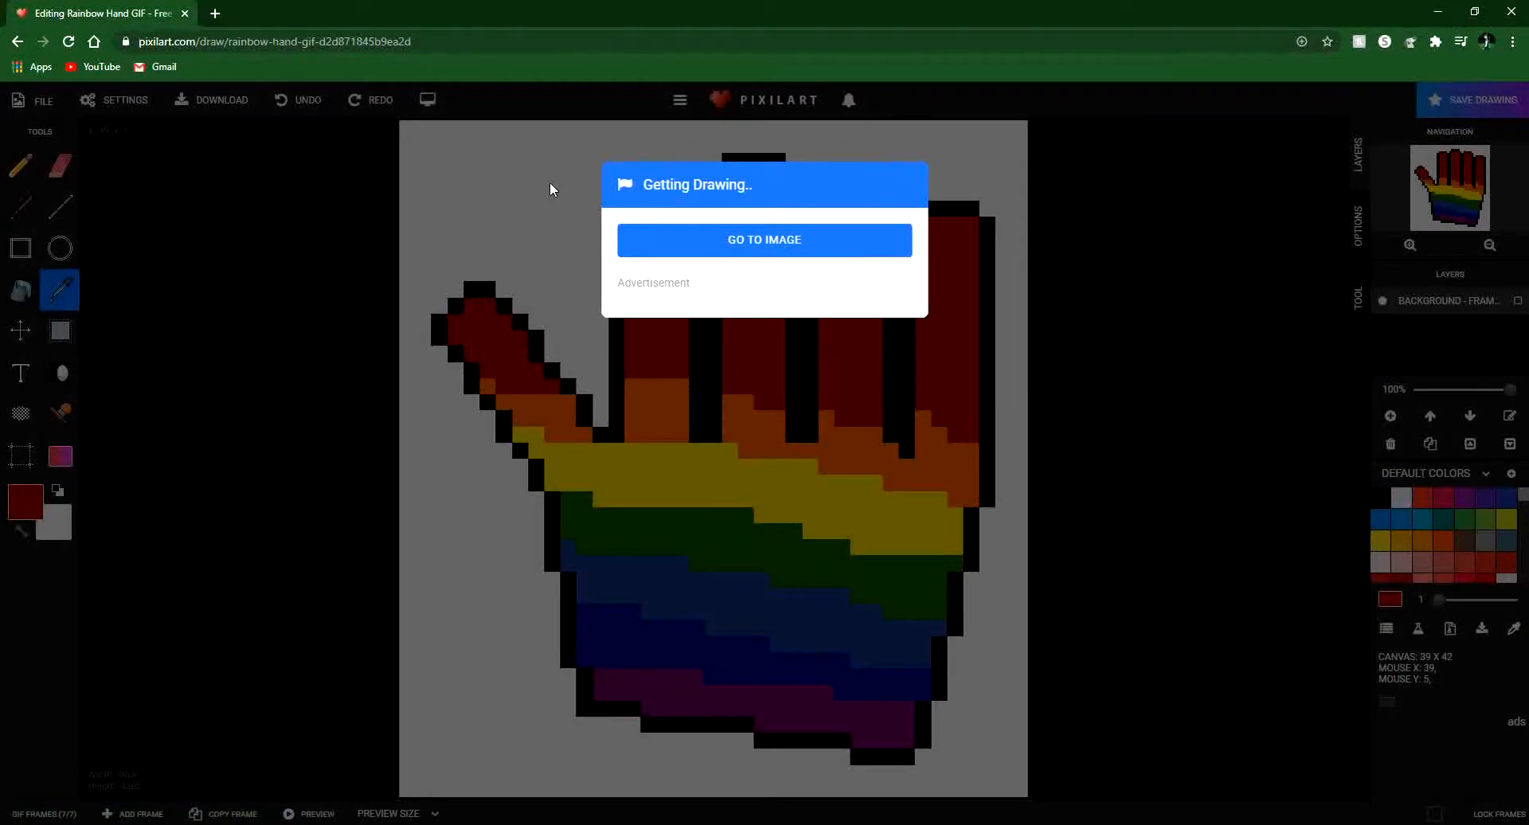
Go to the saved Rainbow Hand GIF's page, and open the untitled smiley emoji drawing from the account's own gallery.
left_click(761, 241)
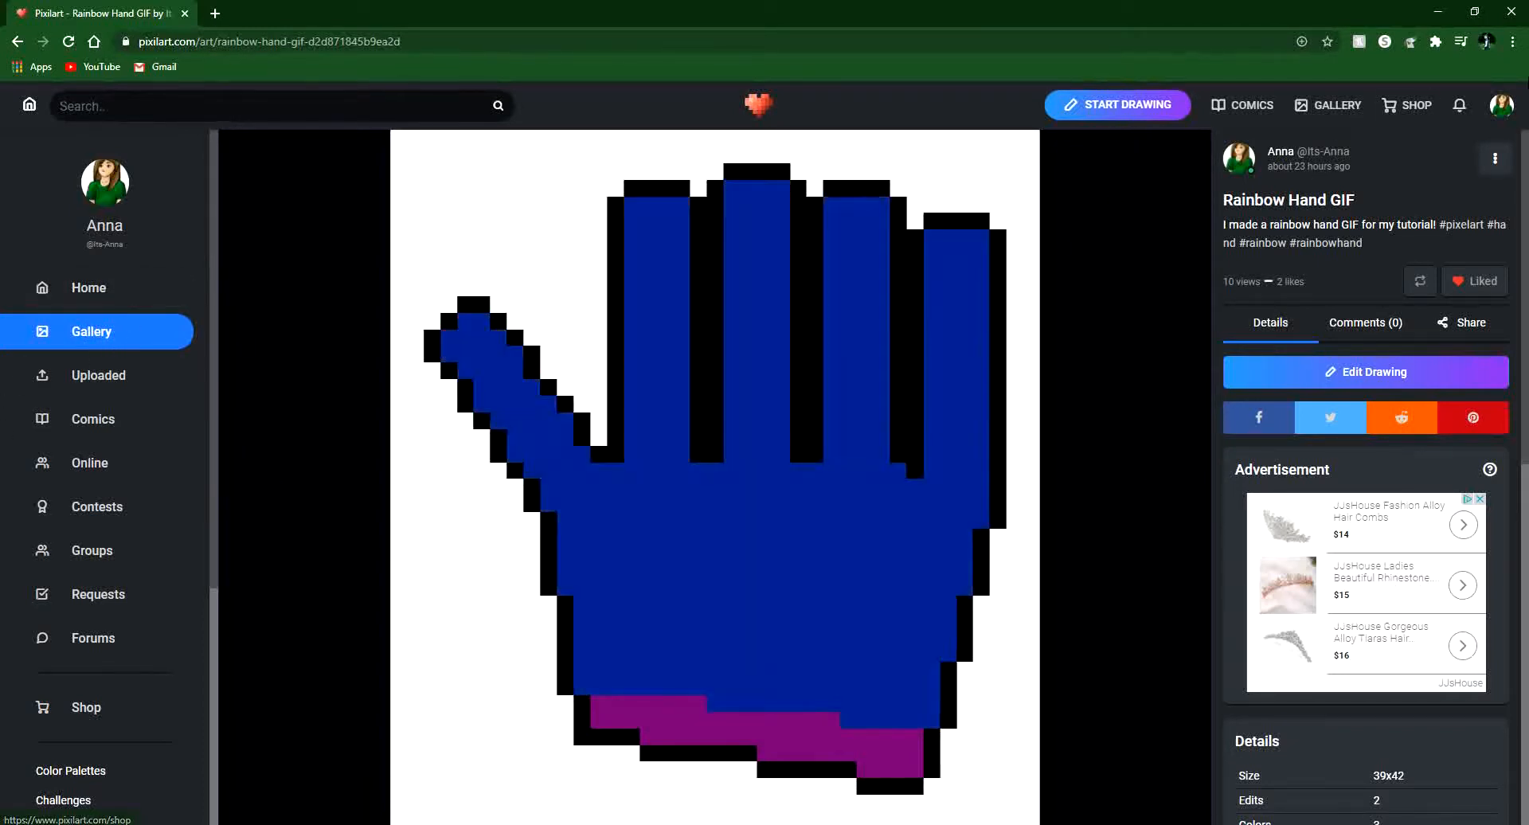
left_click(1502, 104)
left_click(1406, 205)
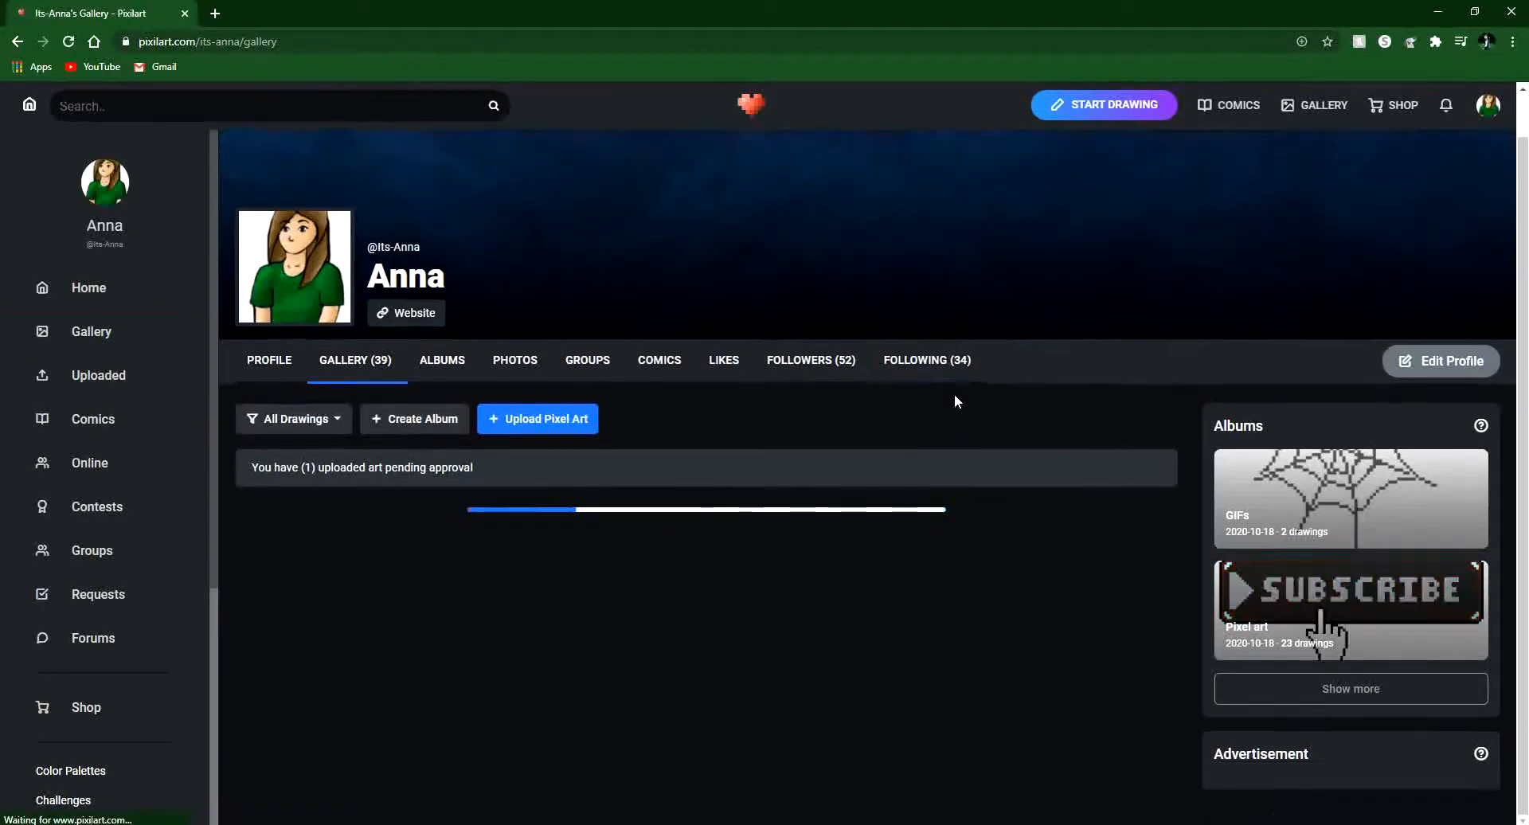
scroll(797, 446, "down", 2)
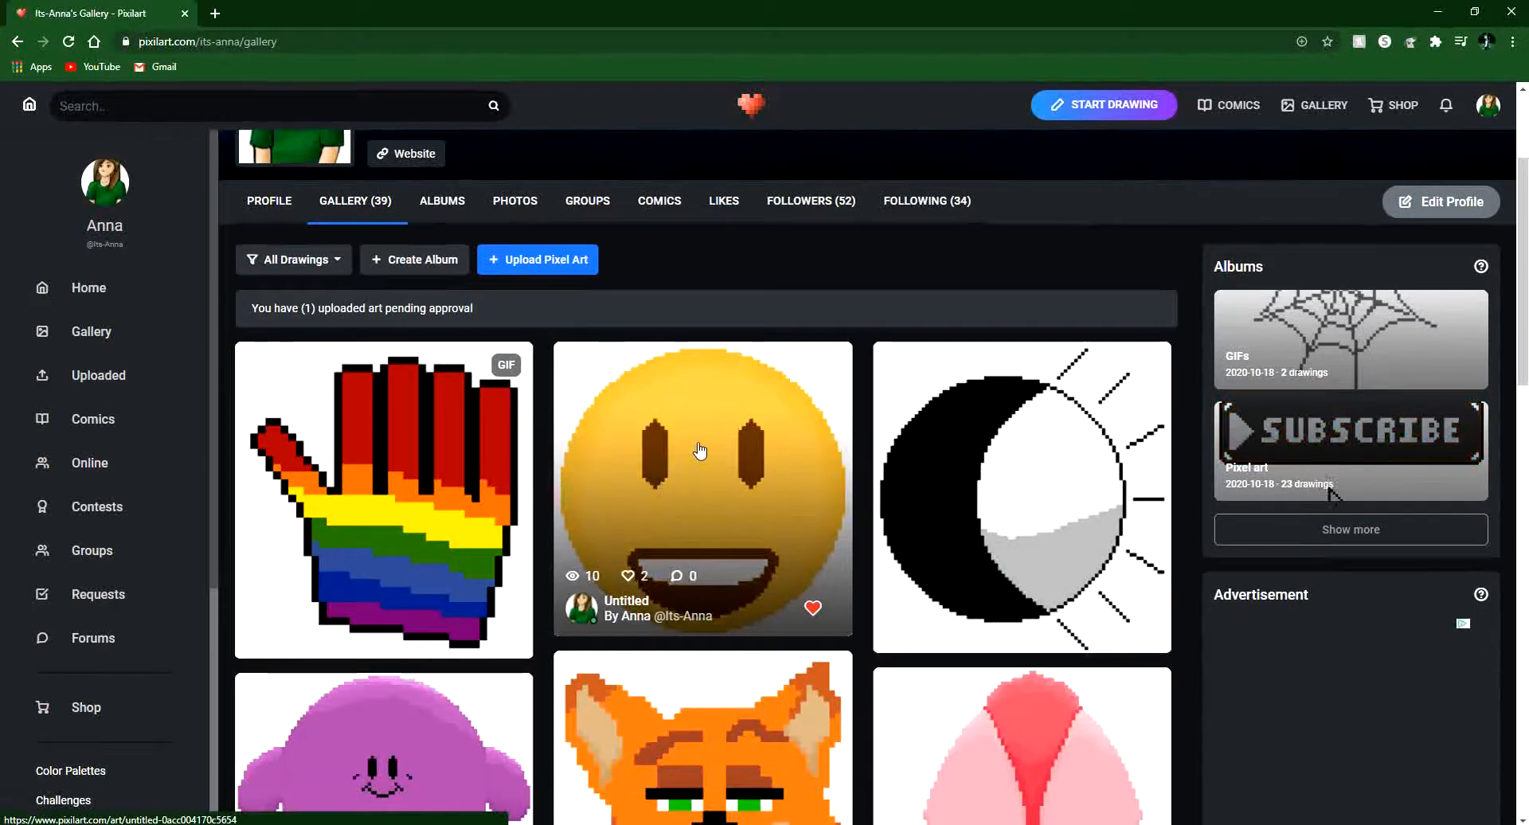
left_click(700, 451)
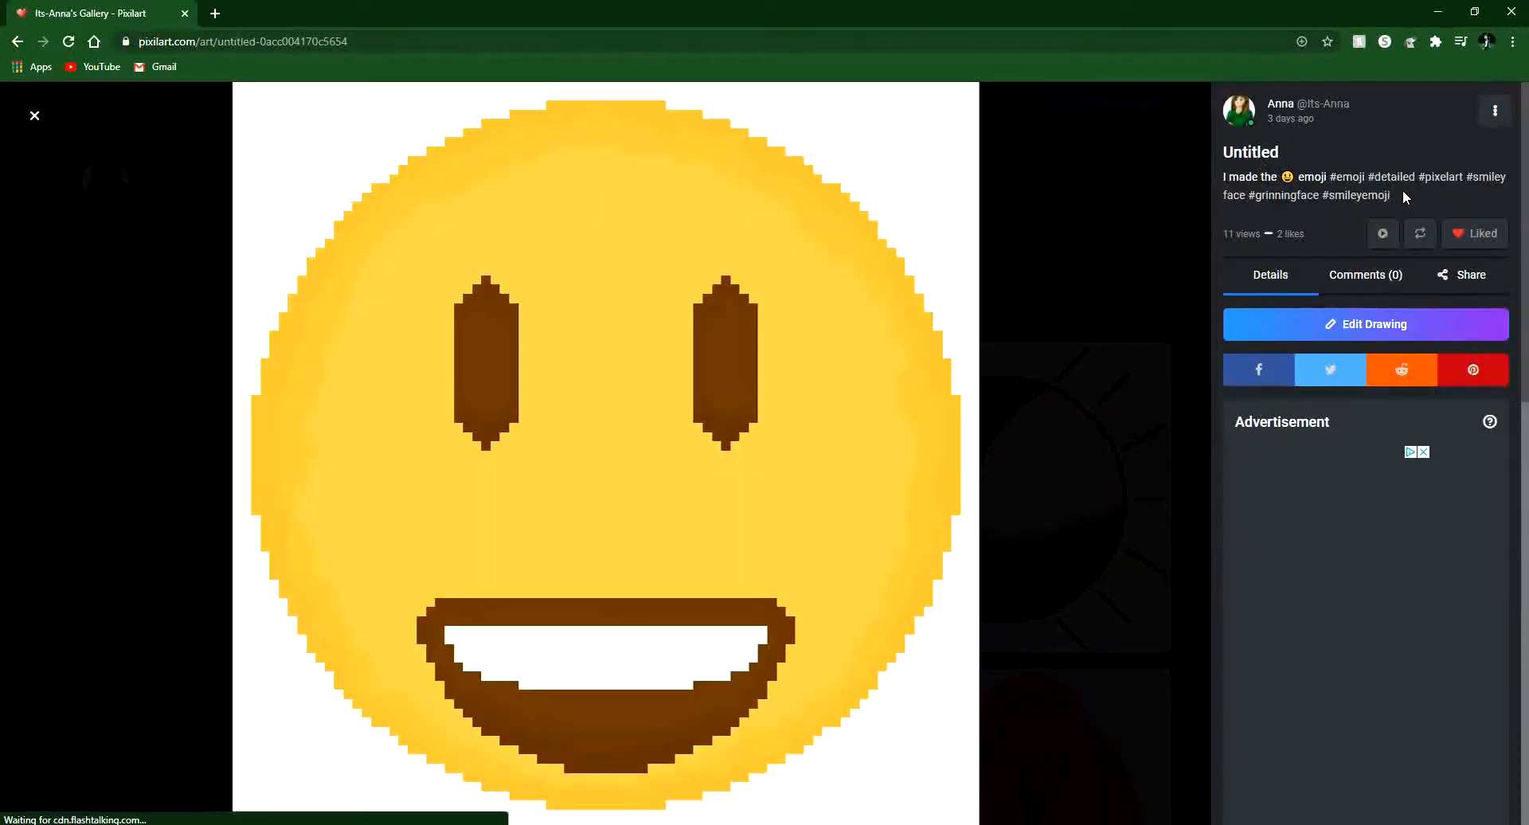
Check the untitled smiley drawing's options and zoomed view, and open the drawing for editing.
left_click(1495, 111)
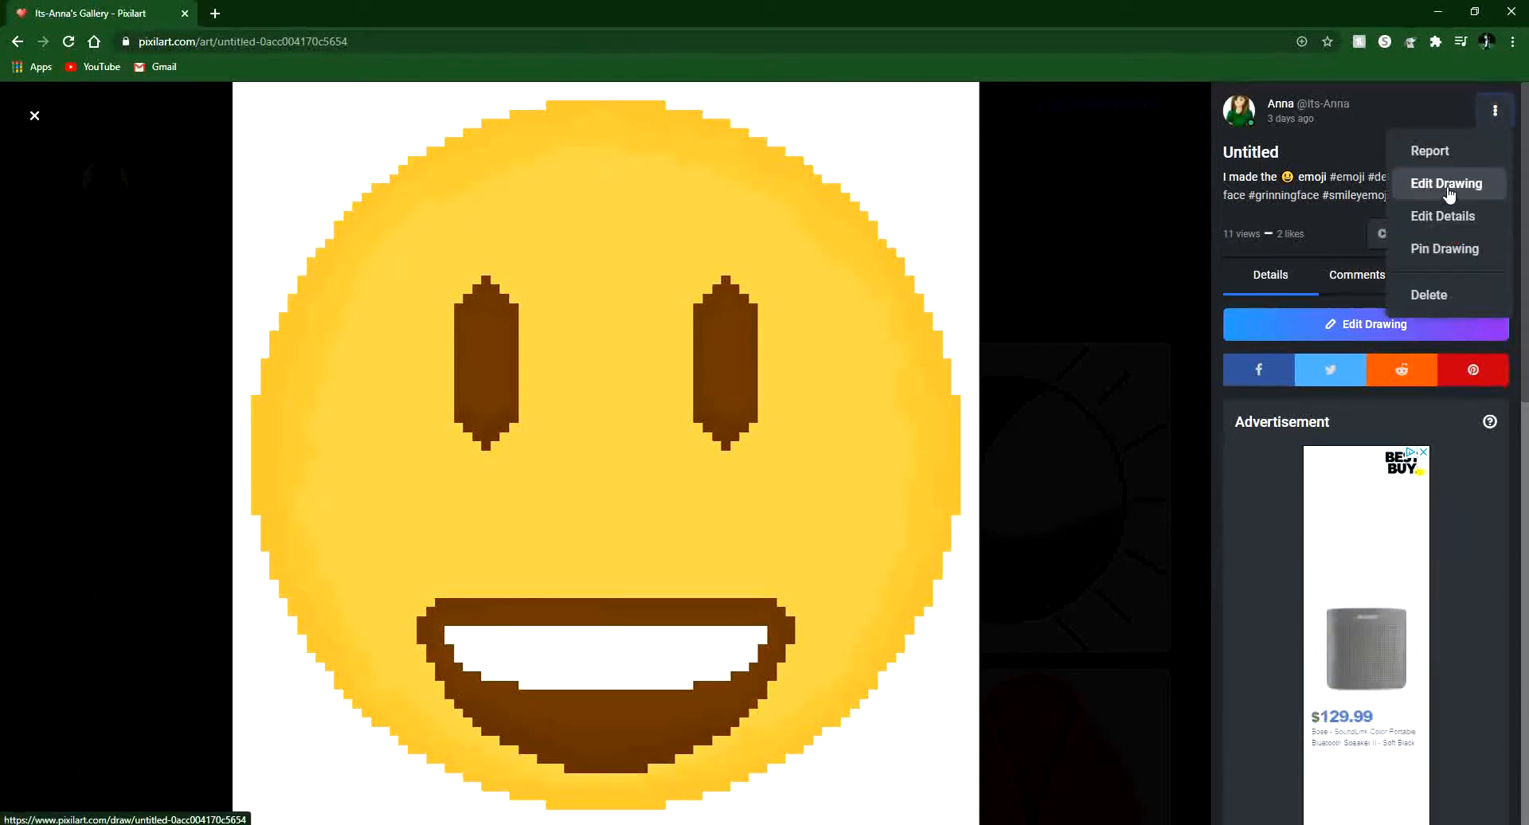
left_click(575, 648)
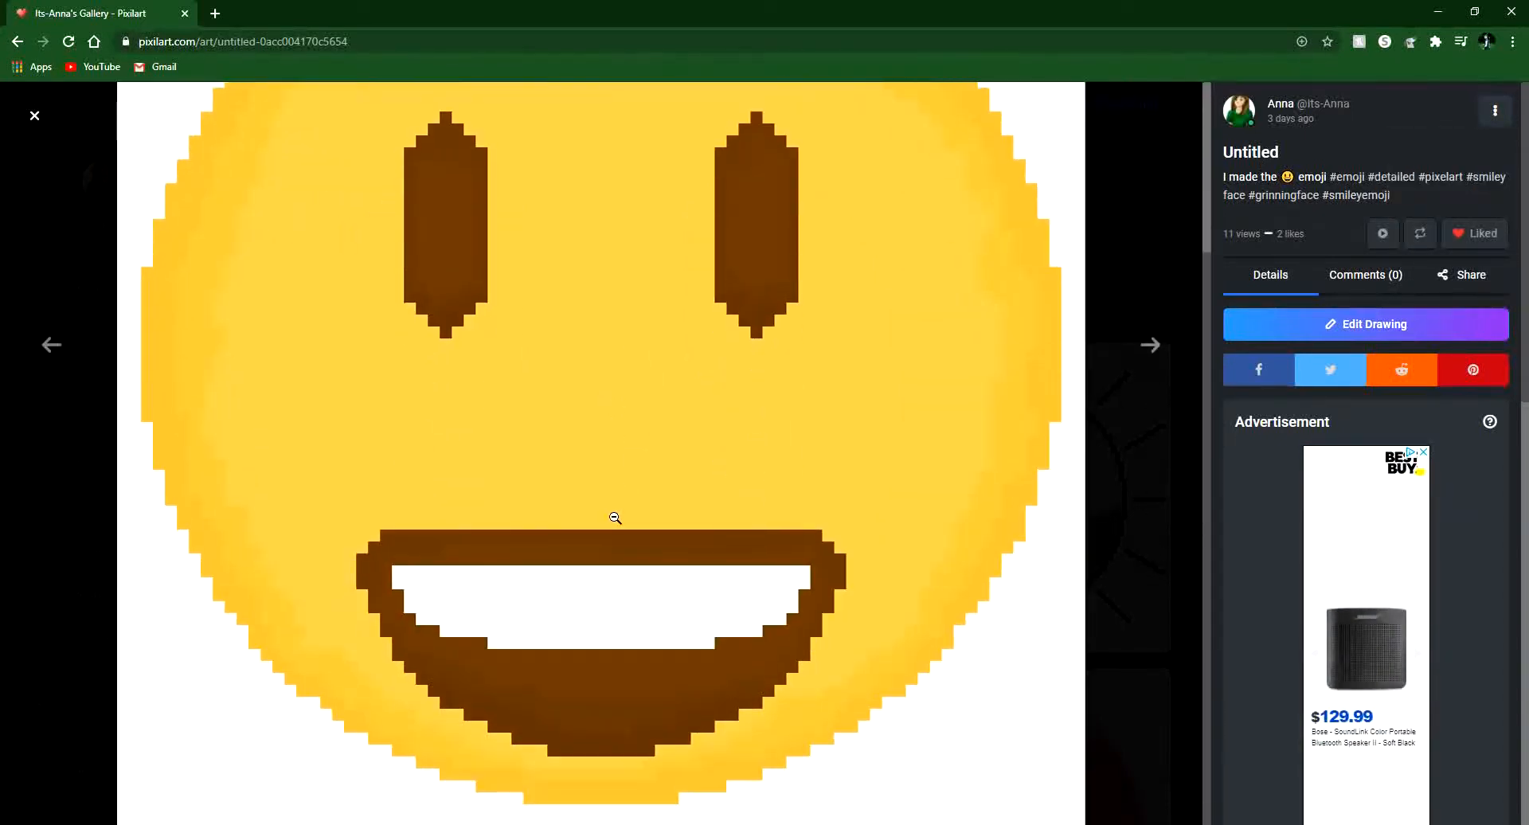
left_click(614, 533)
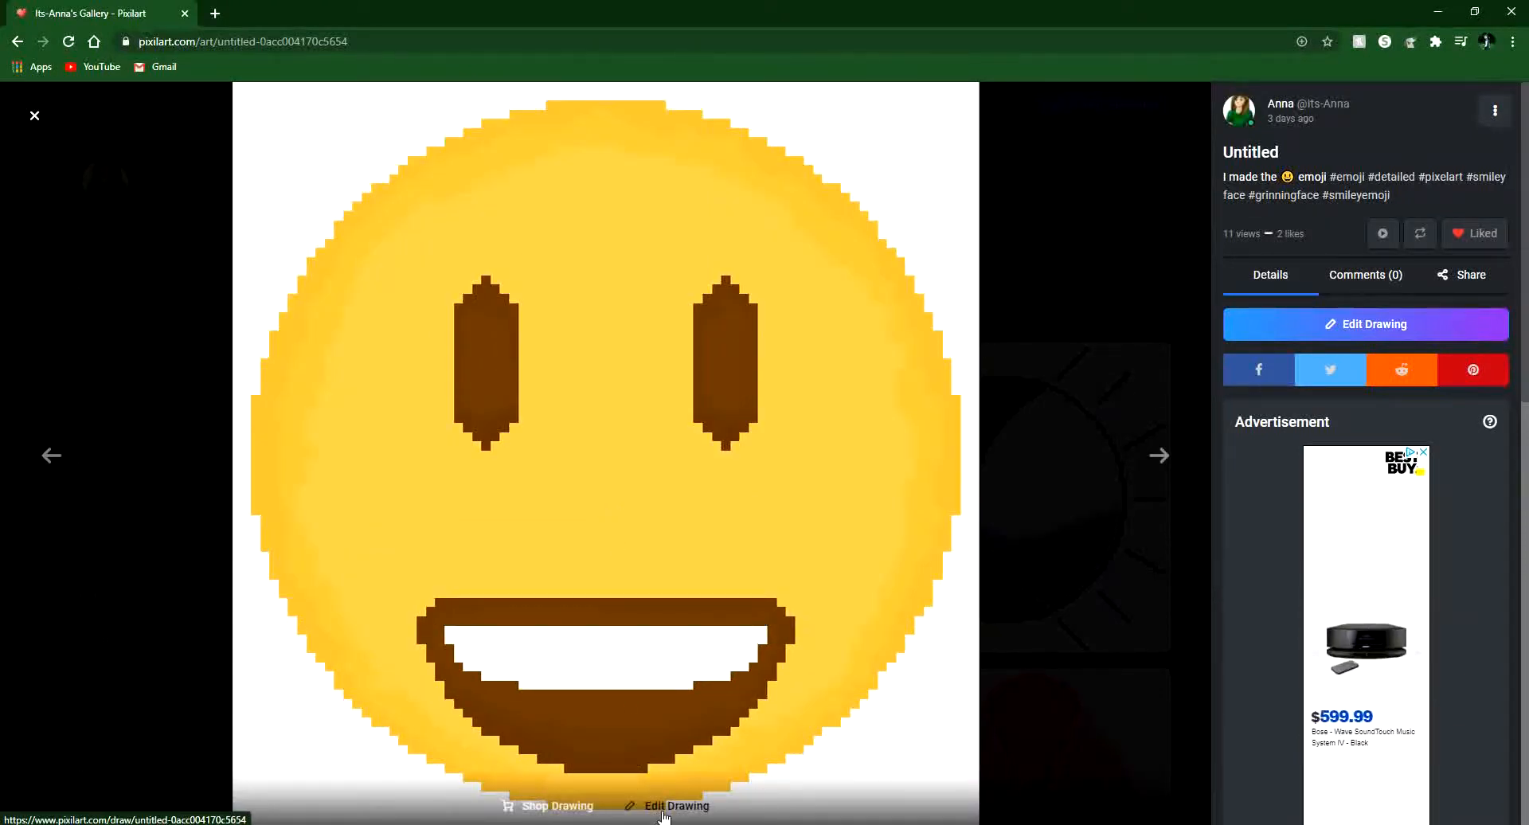
left_click(639, 806)
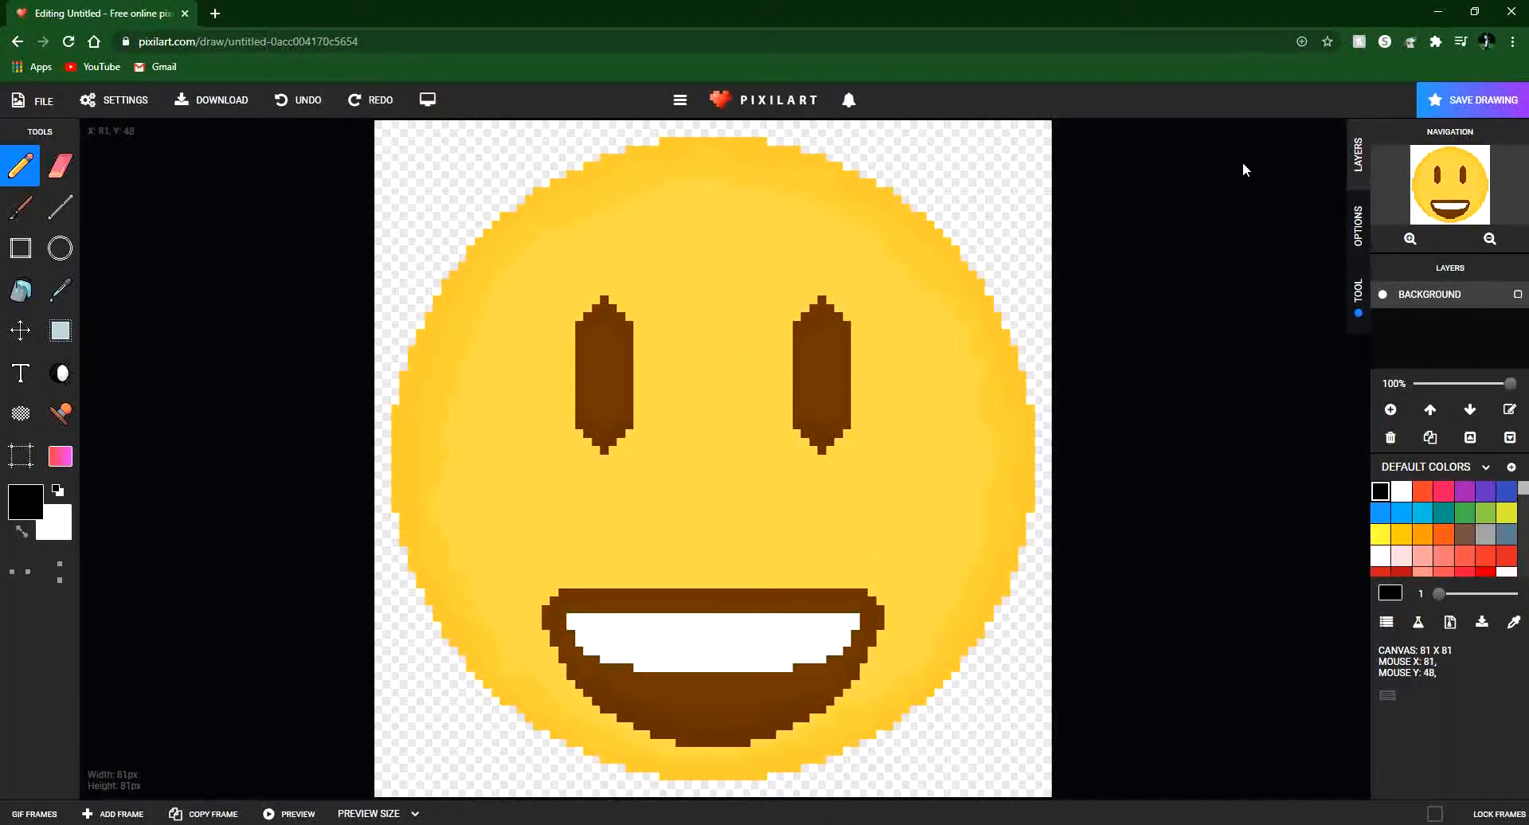
Open the save dialog of the smiley drawing and retitle it Smiley Face.
left_click(1482, 100)
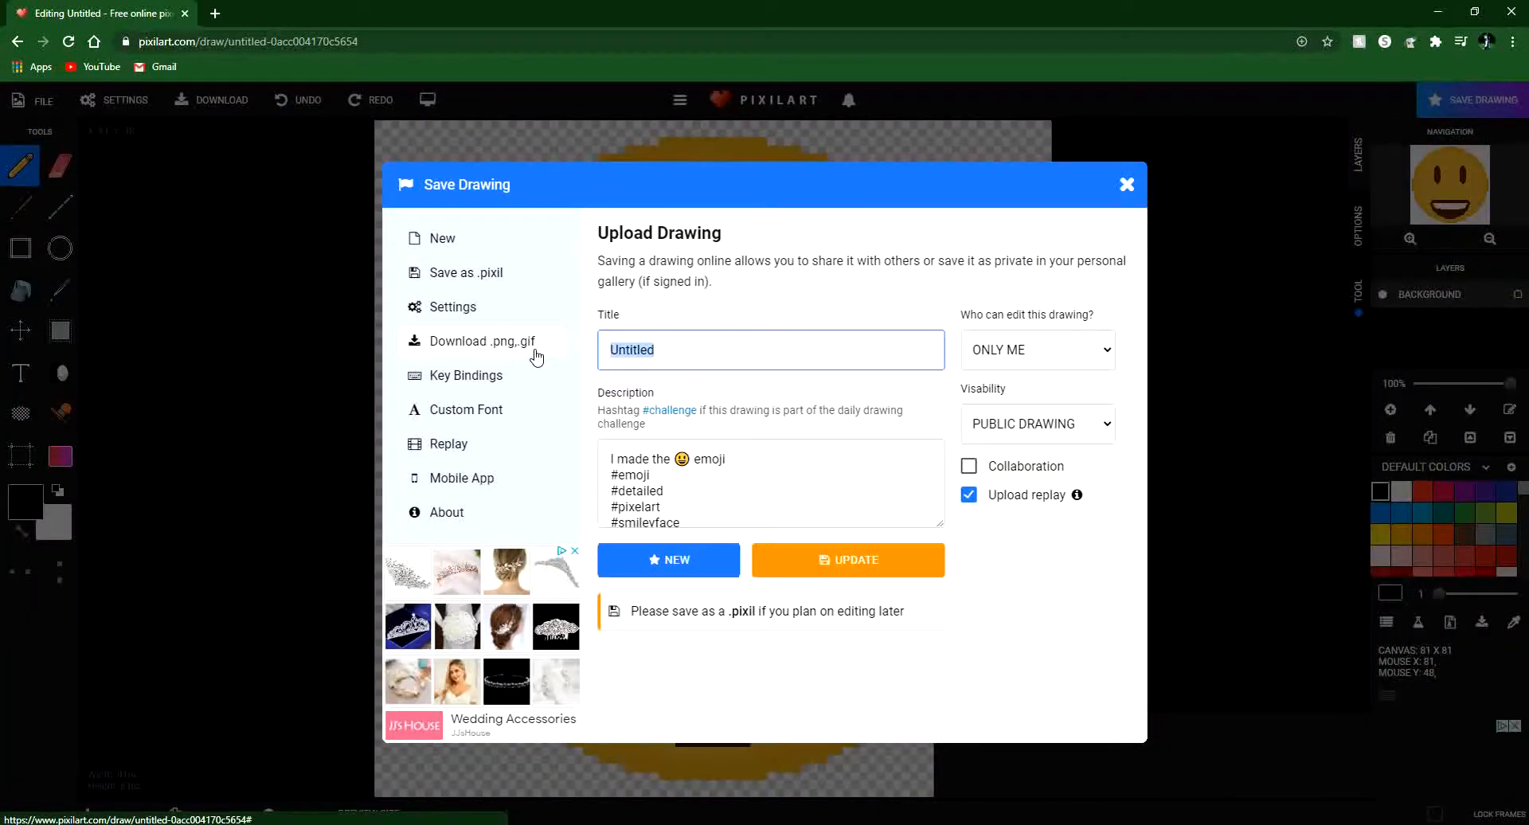
type("SMile")
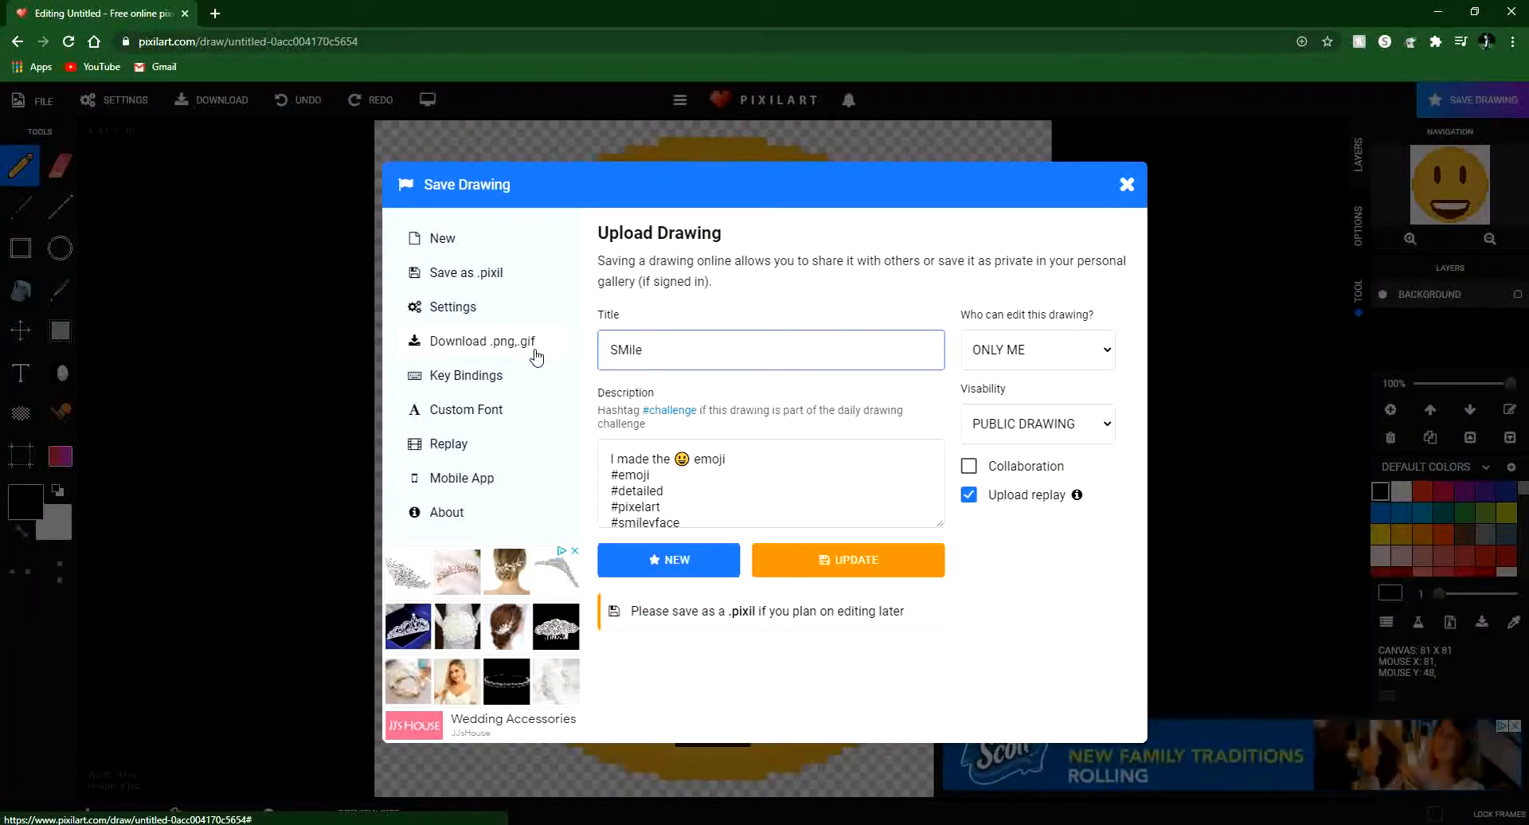
key("BackSpace")
type("m")
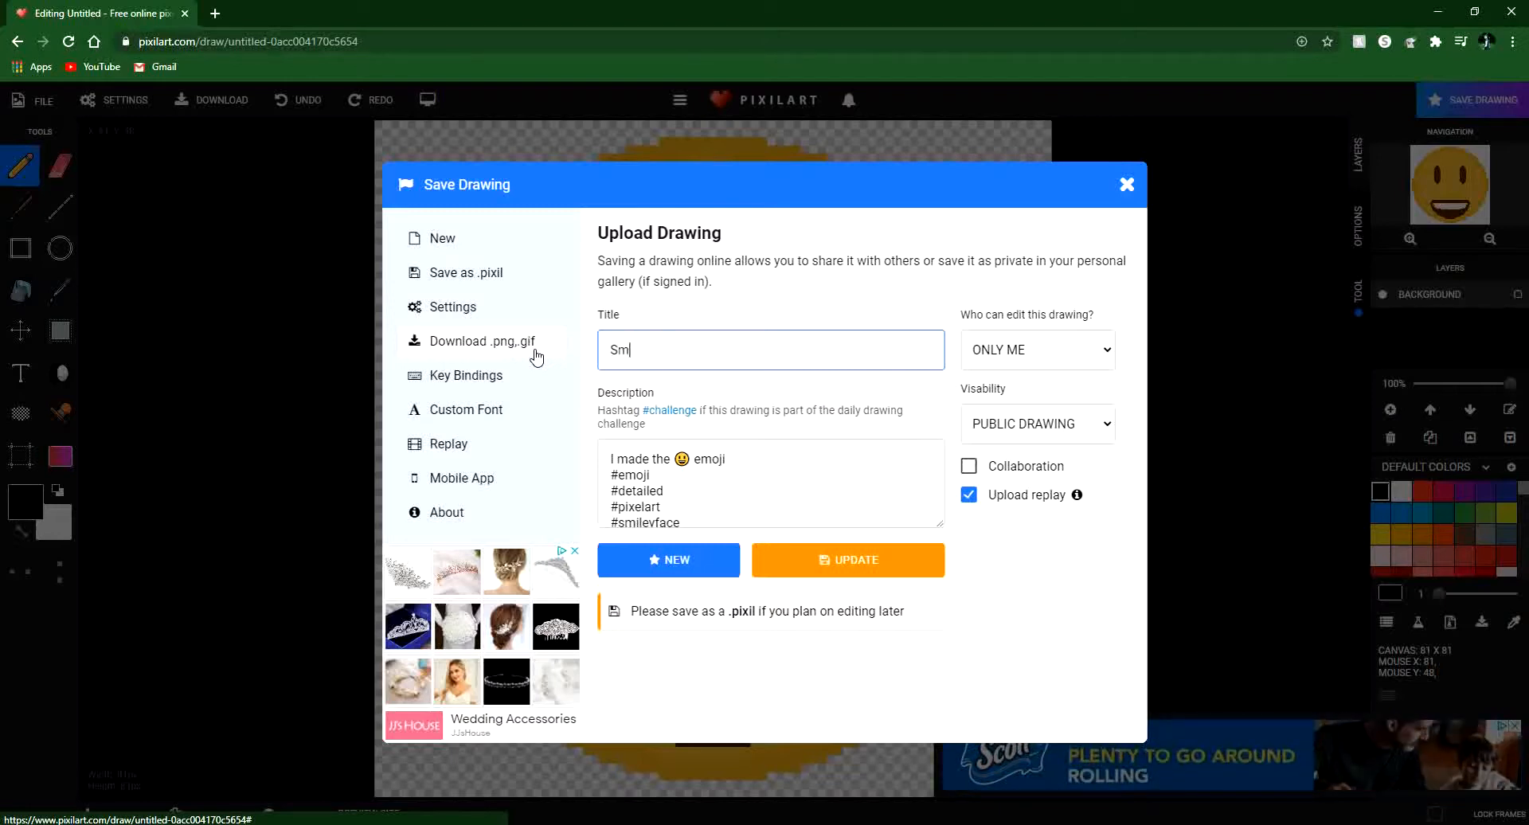
type("iley Face")
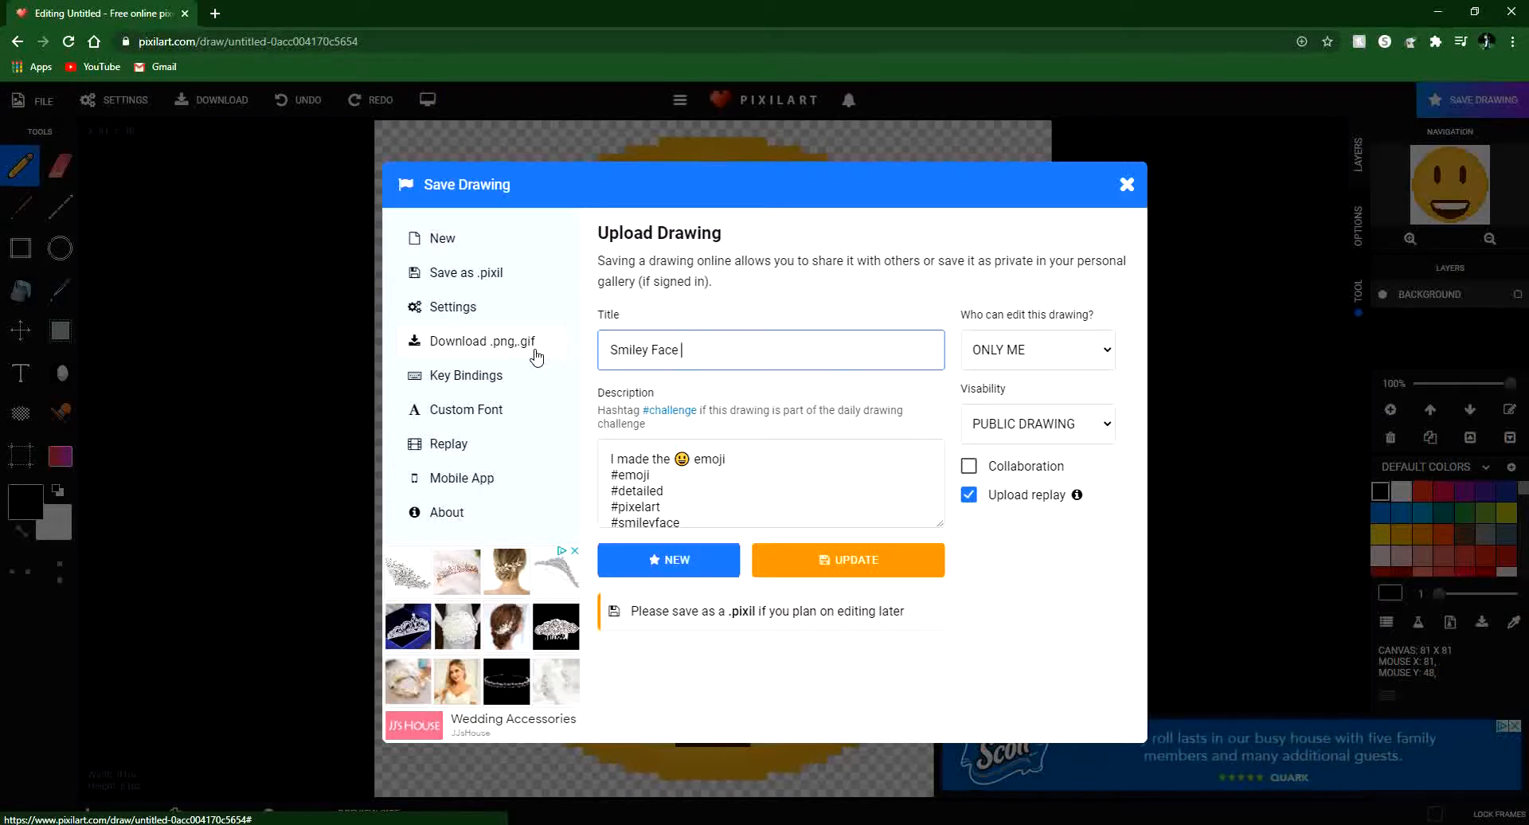
Add the 😃 emoji after Smiley Face in the title, close the Magnifier, and update the existing online drawing.
key("super+period")
key("super+plus")
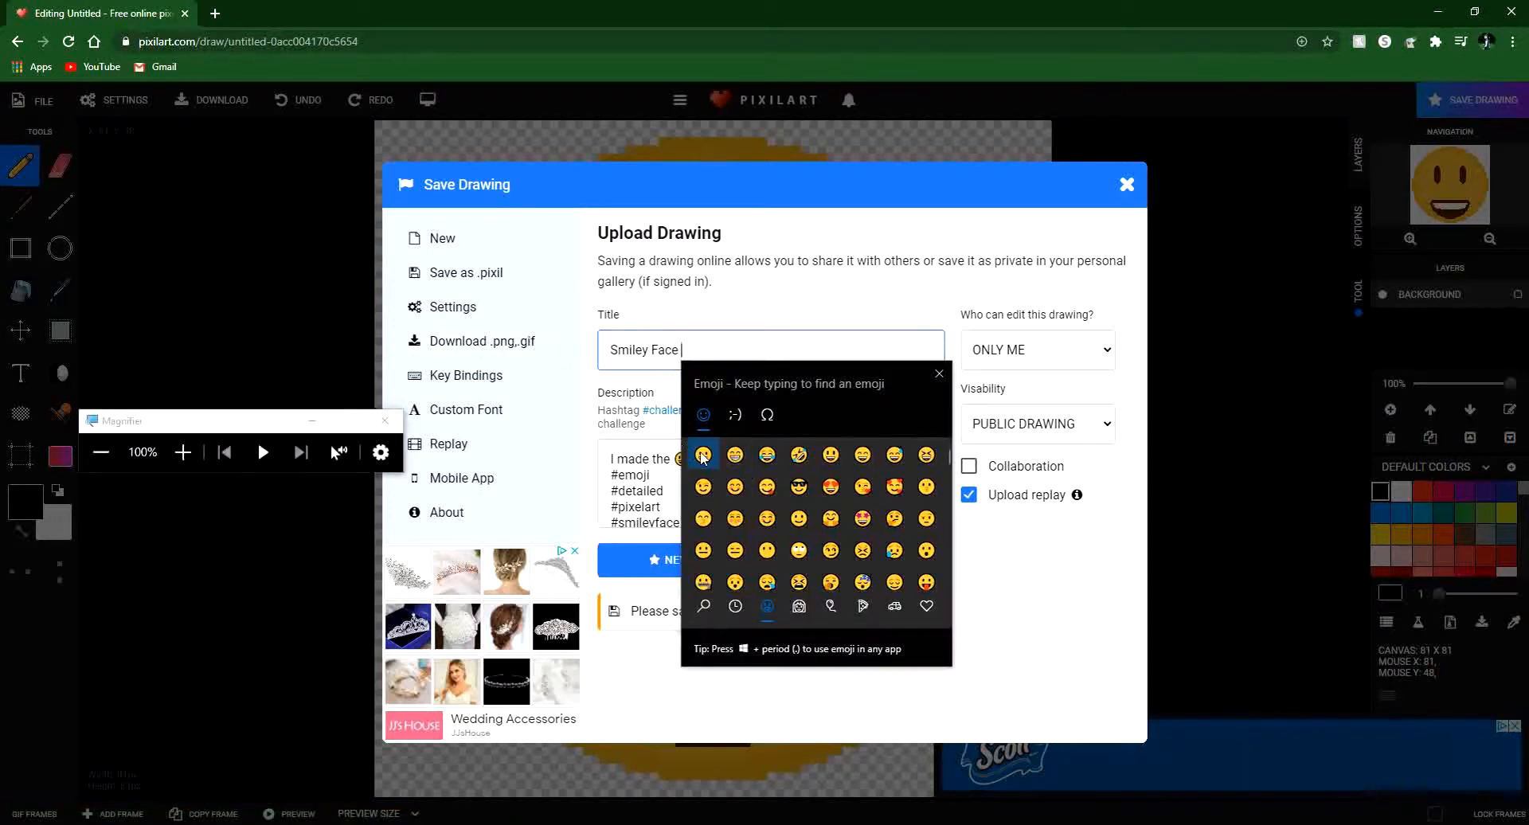
left_click(831, 454)
left_click(955, 375)
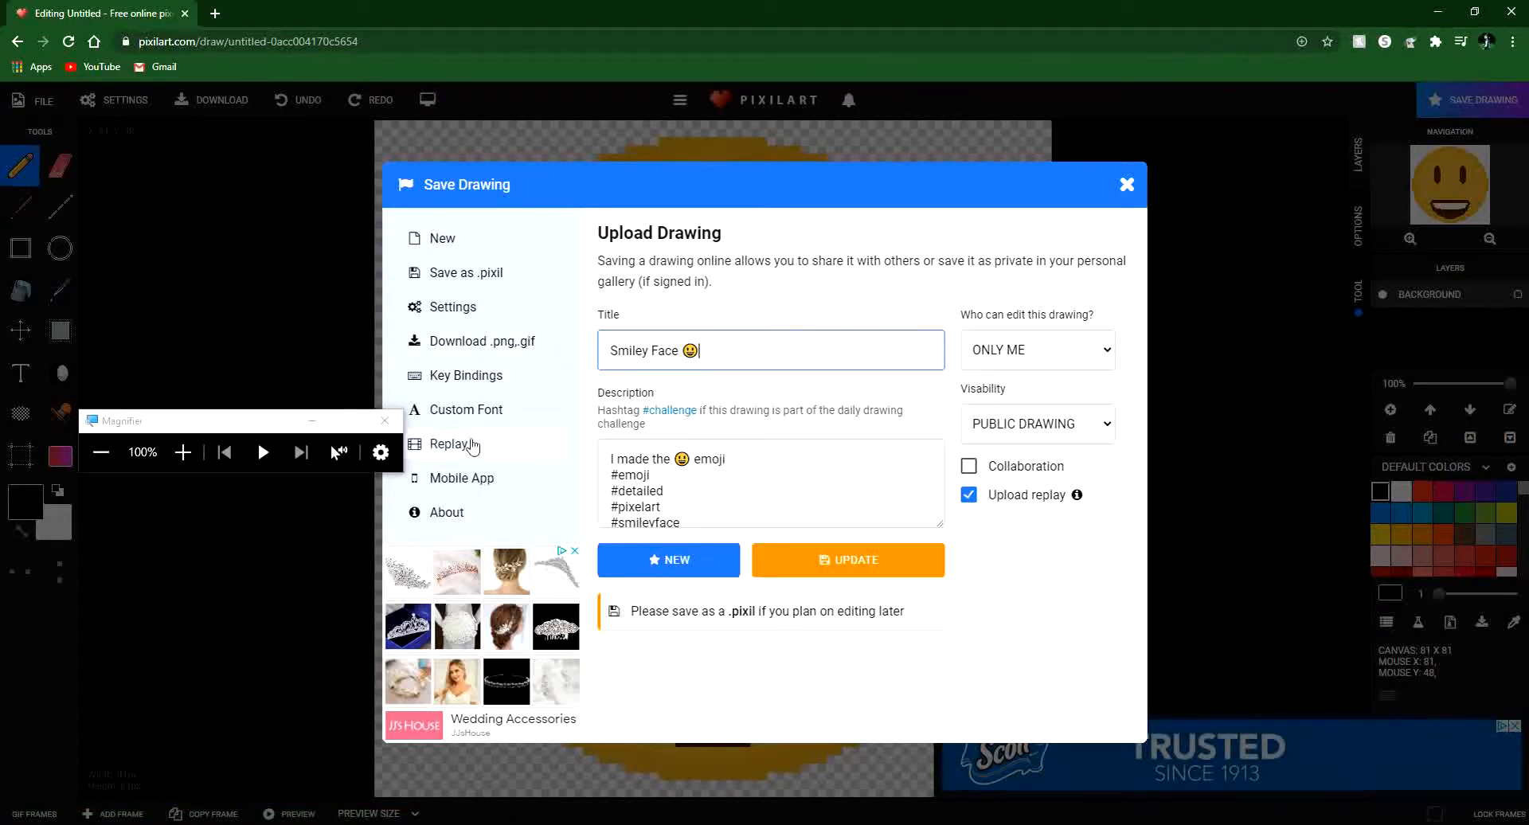
left_click(385, 421)
left_click(815, 562)
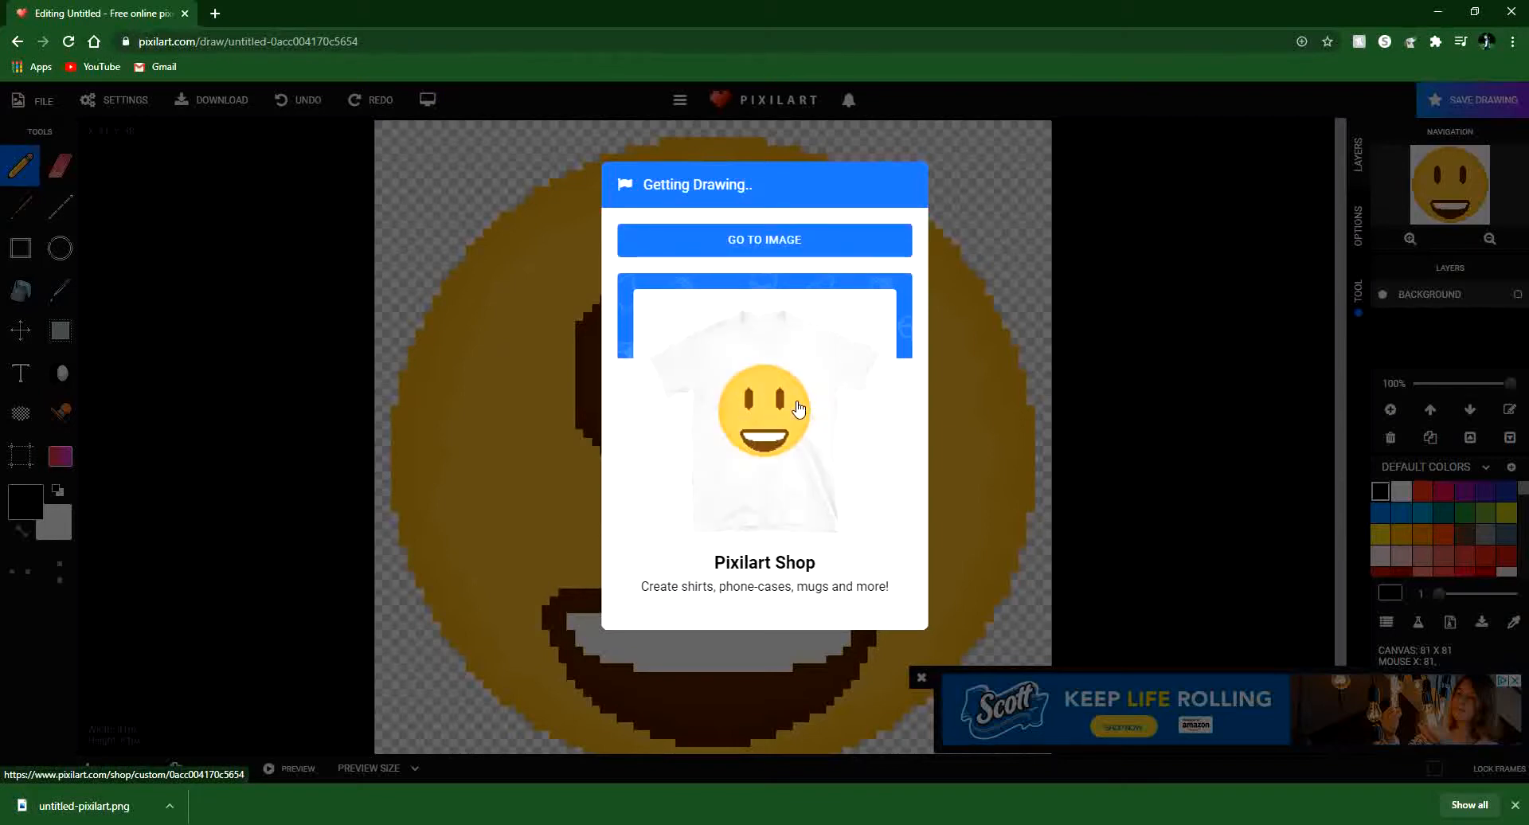
View the downloaded untitled-pixilart.png in Photos, close it, and go to the updated Smiley Face drawing's page.
left_click(170, 806)
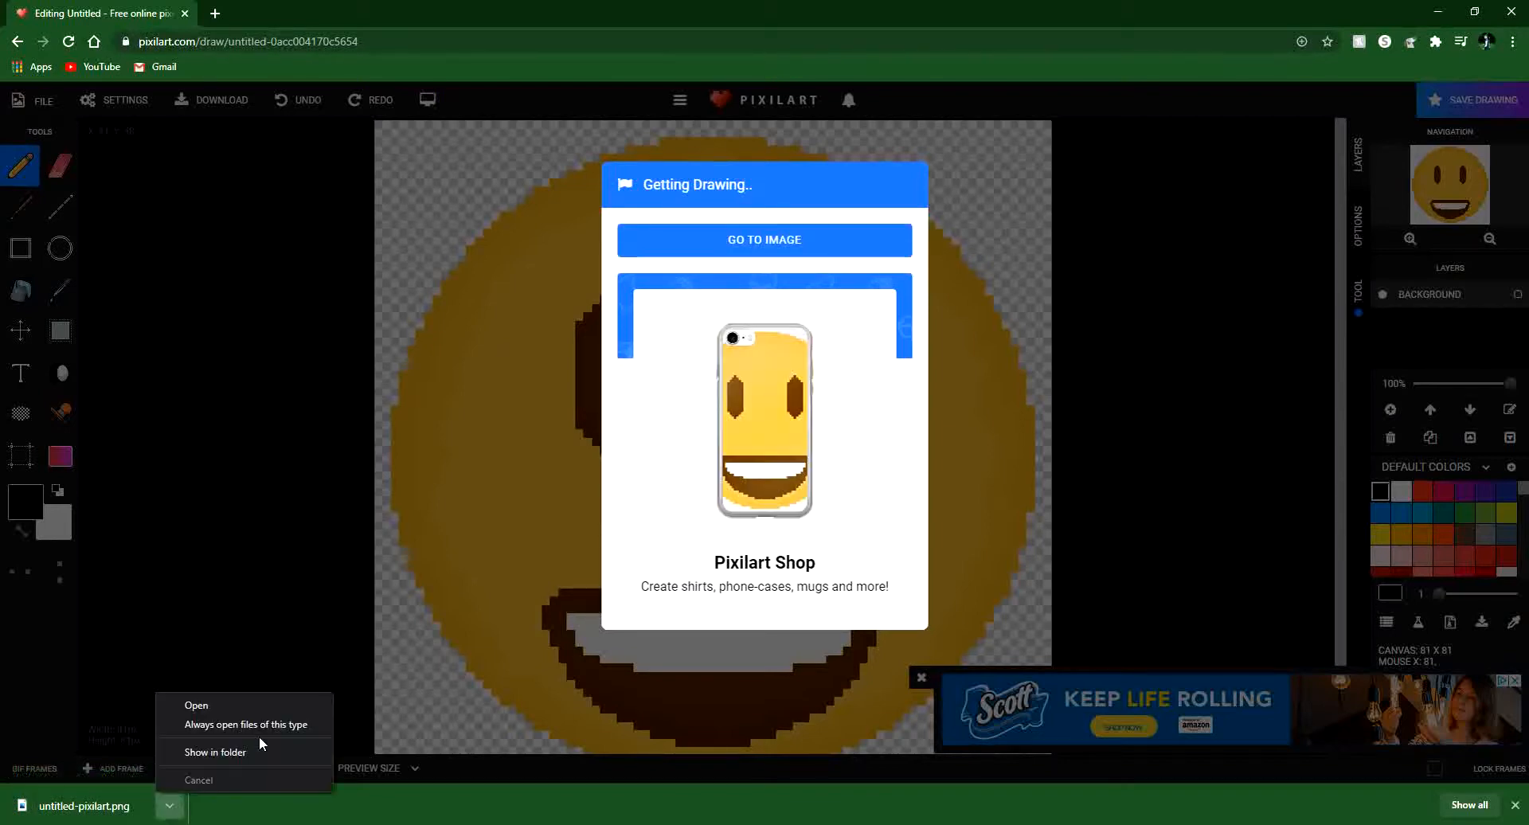
left_click(209, 705)
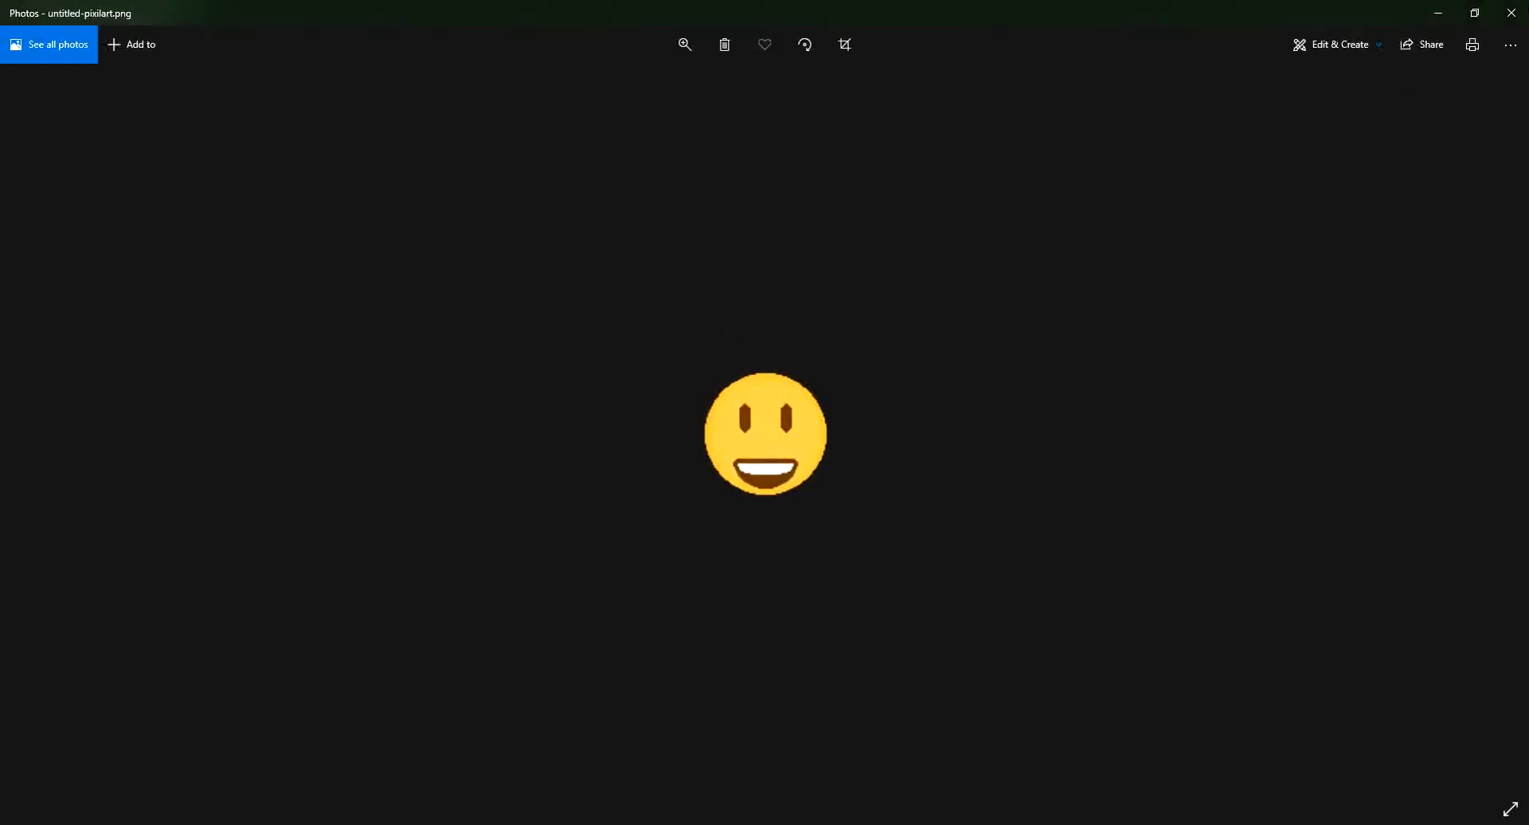
left_click(1511, 12)
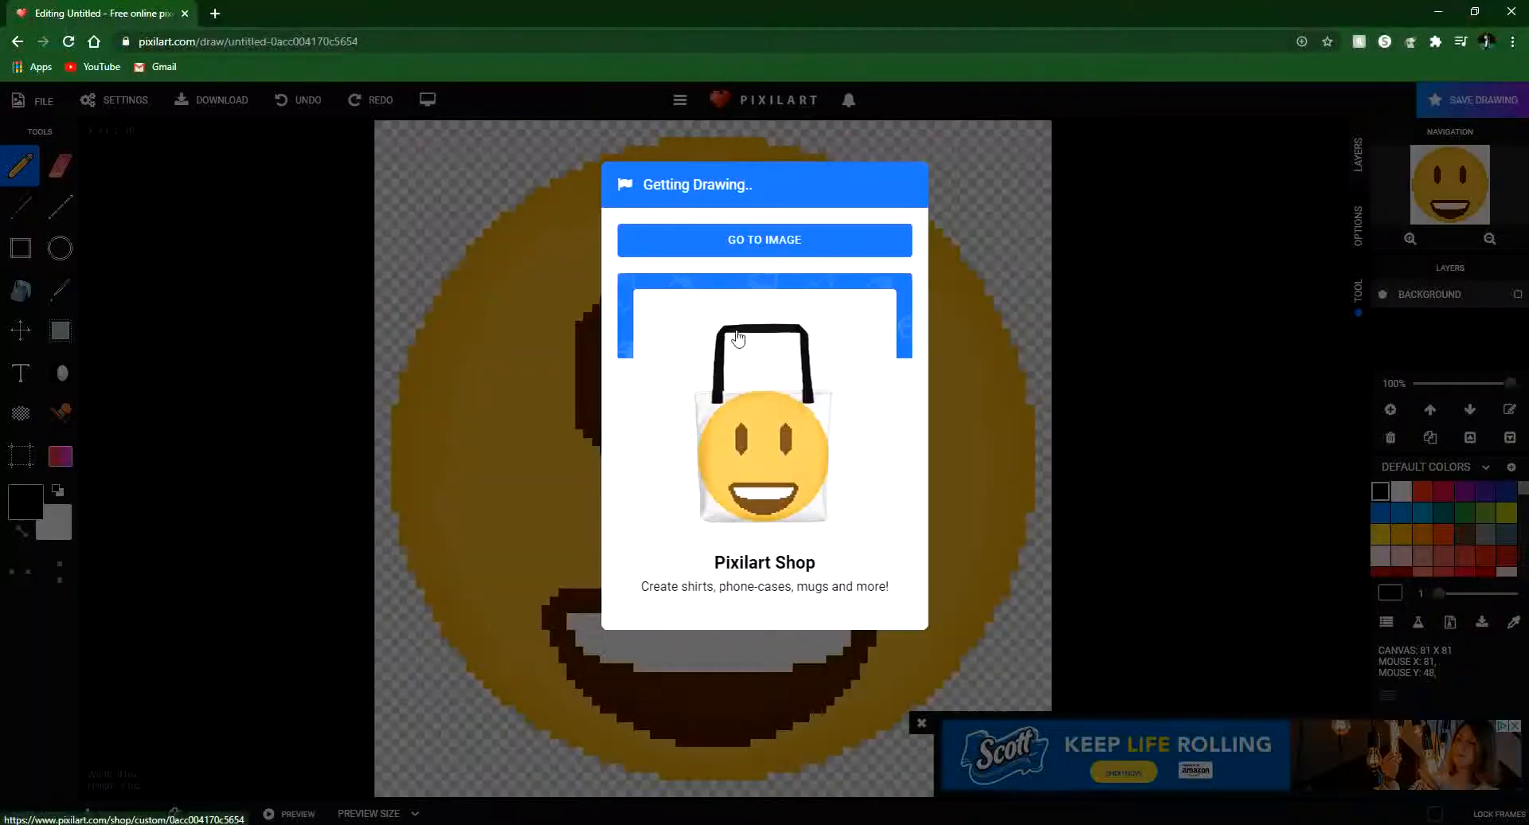
left_click(765, 241)
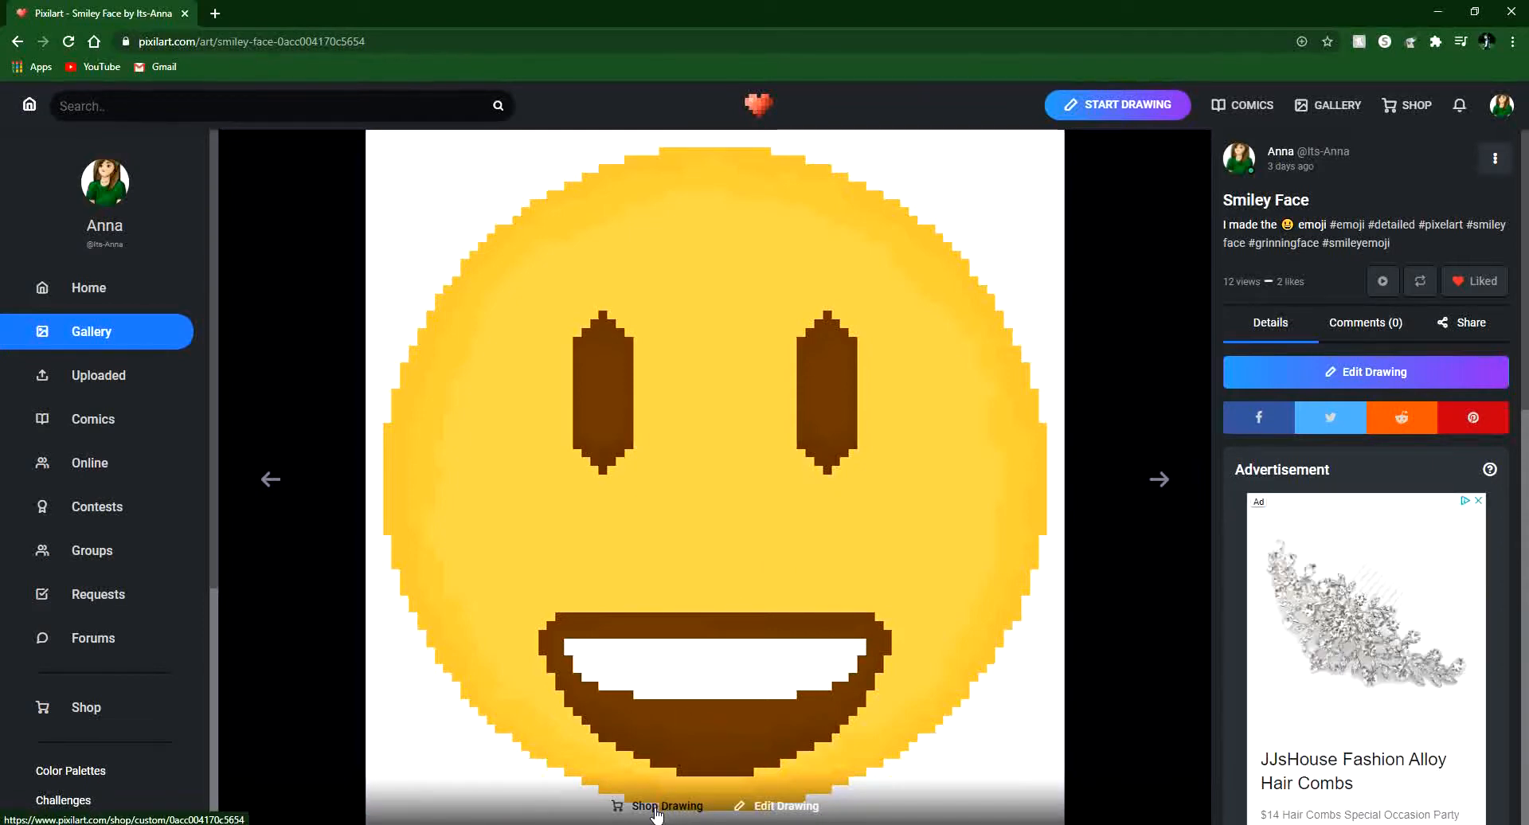
Examine the shop's custom product categories for the Smiley Face drawing, and return to the drawing's page.
left_click(656, 807)
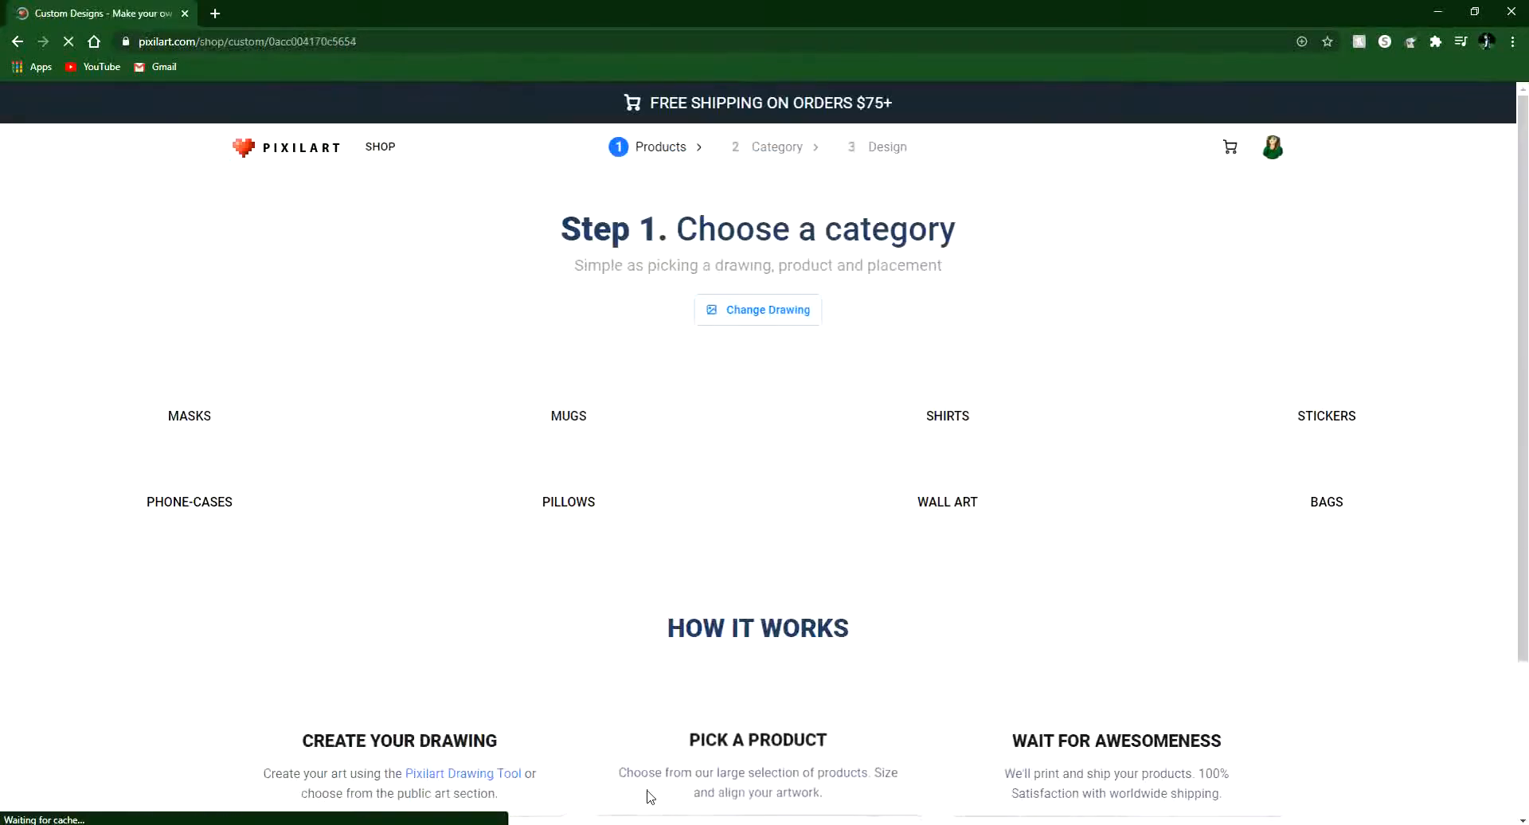
scroll(650, 574, "down", 2)
scroll(673, 514, "down", 4)
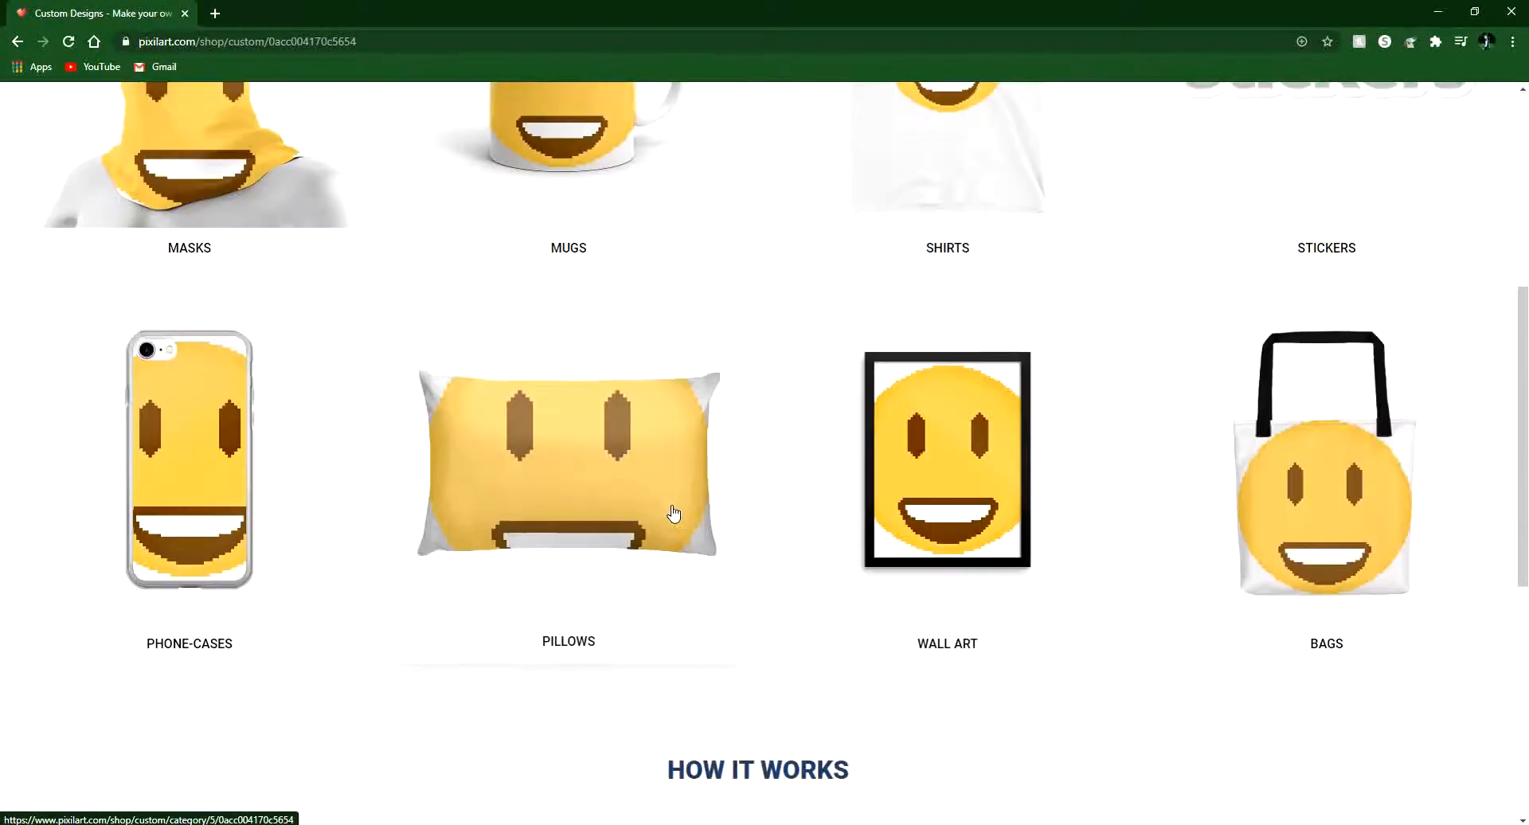
scroll(660, 520, "up", 3)
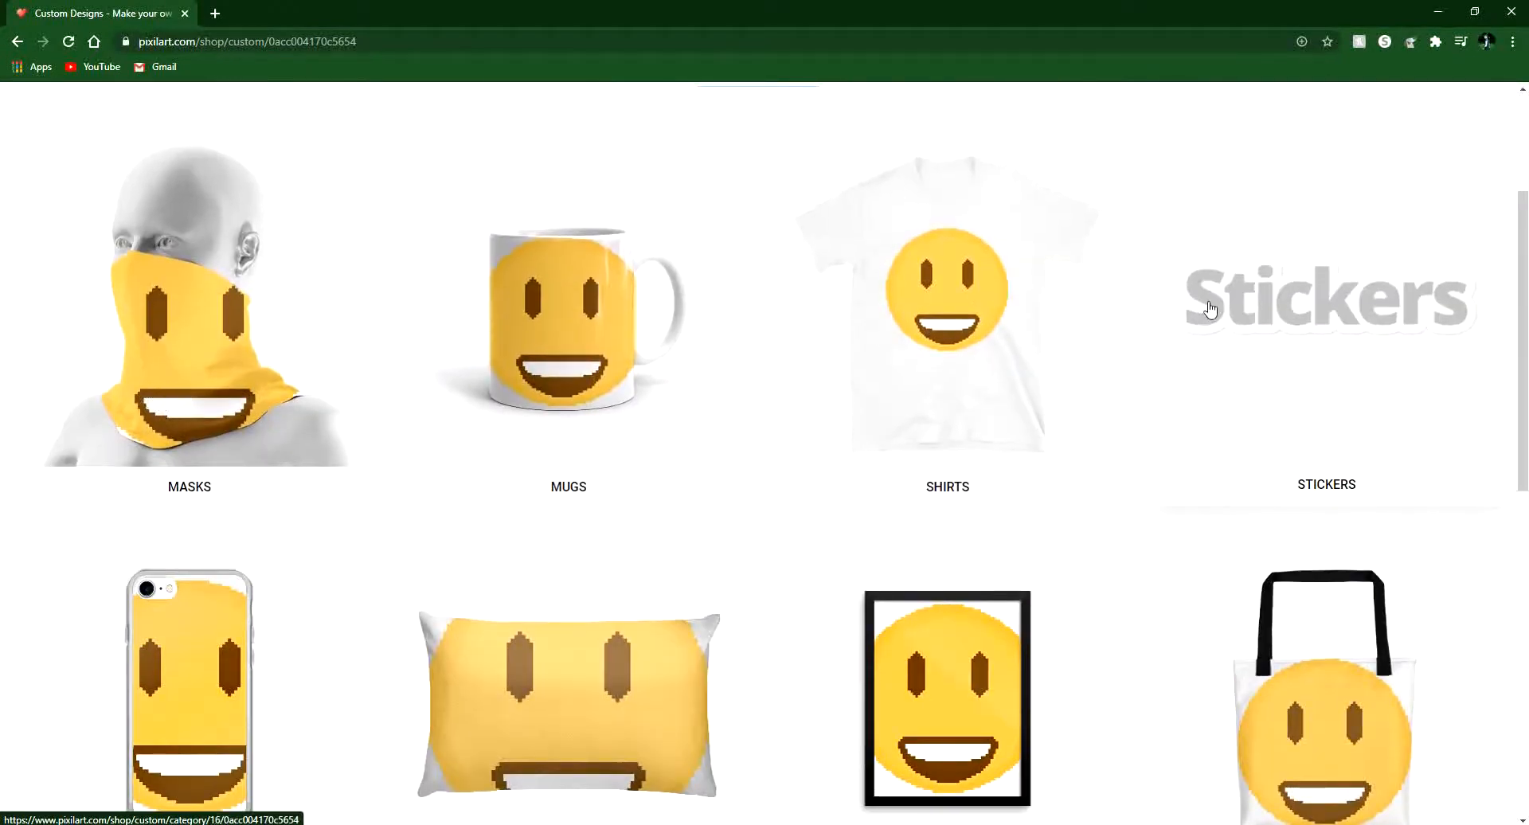
scroll(1284, 556, "down", 7)
scroll(1126, 266, "down", 2)
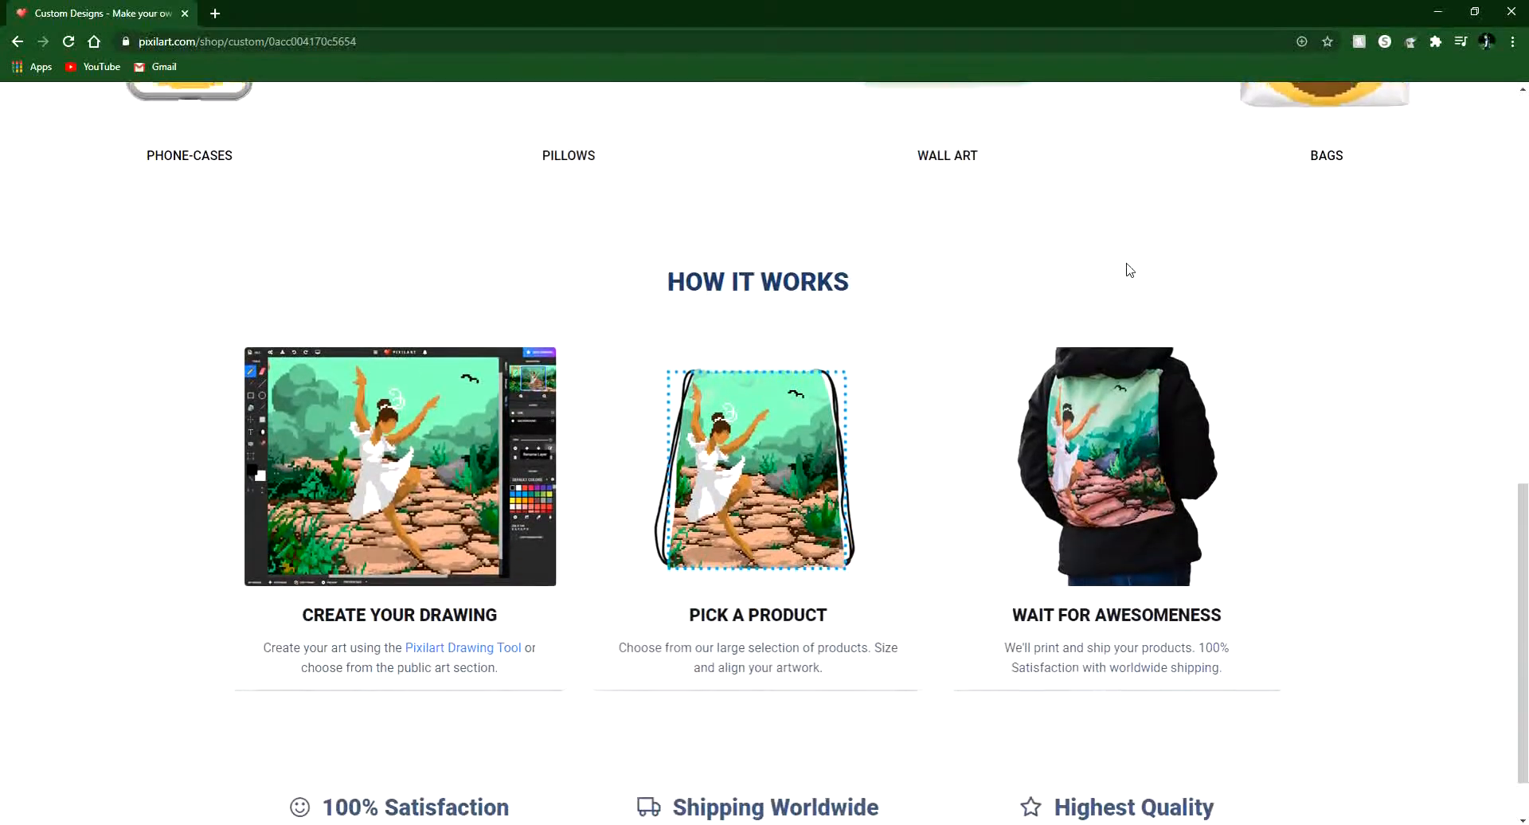
scroll(1370, 272, "up", 2)
scroll(1370, 272, "up", 8)
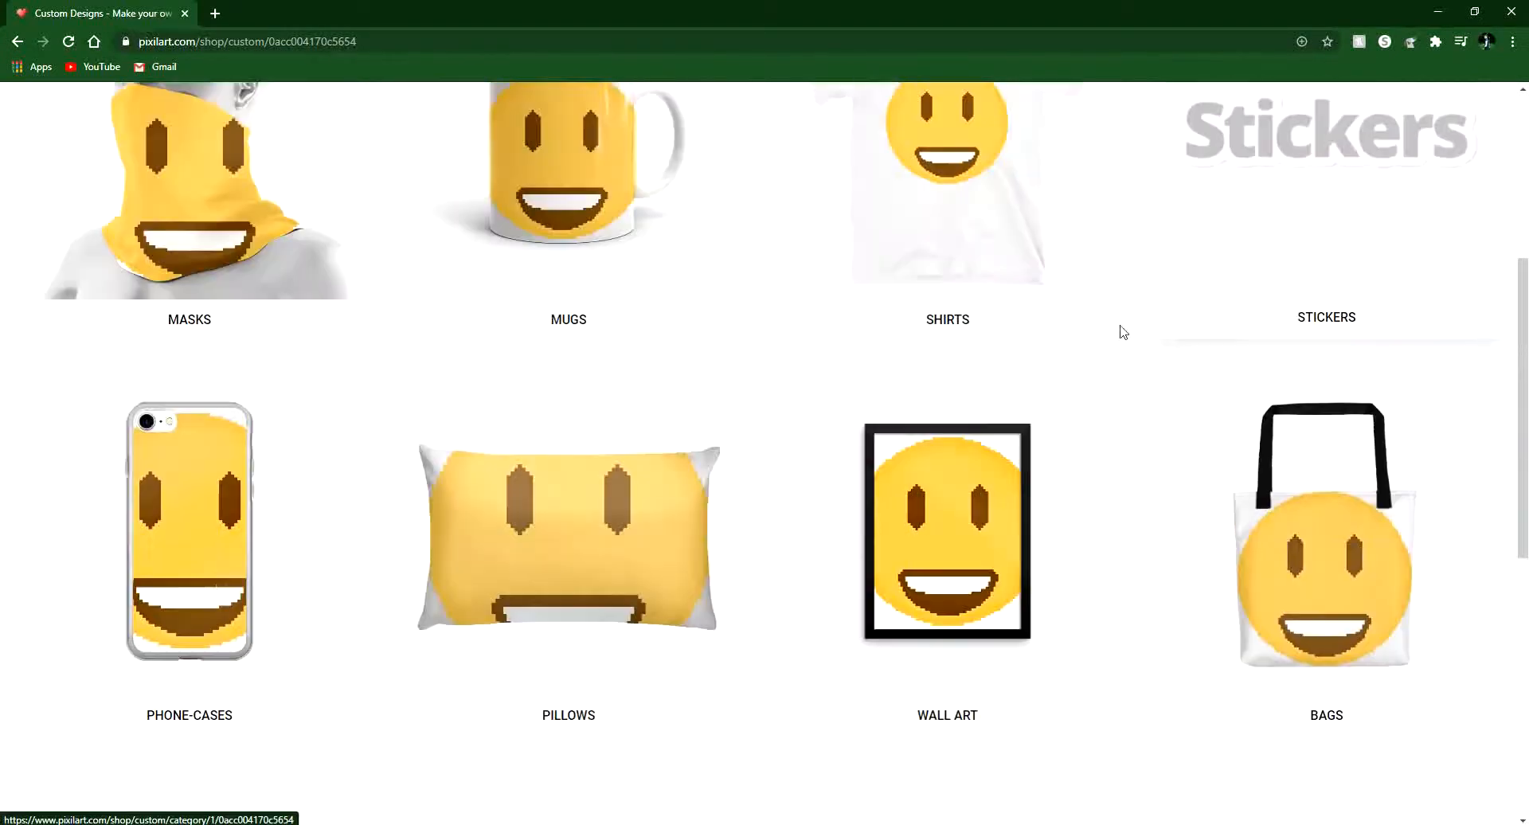
scroll(558, 462, "up", 3)
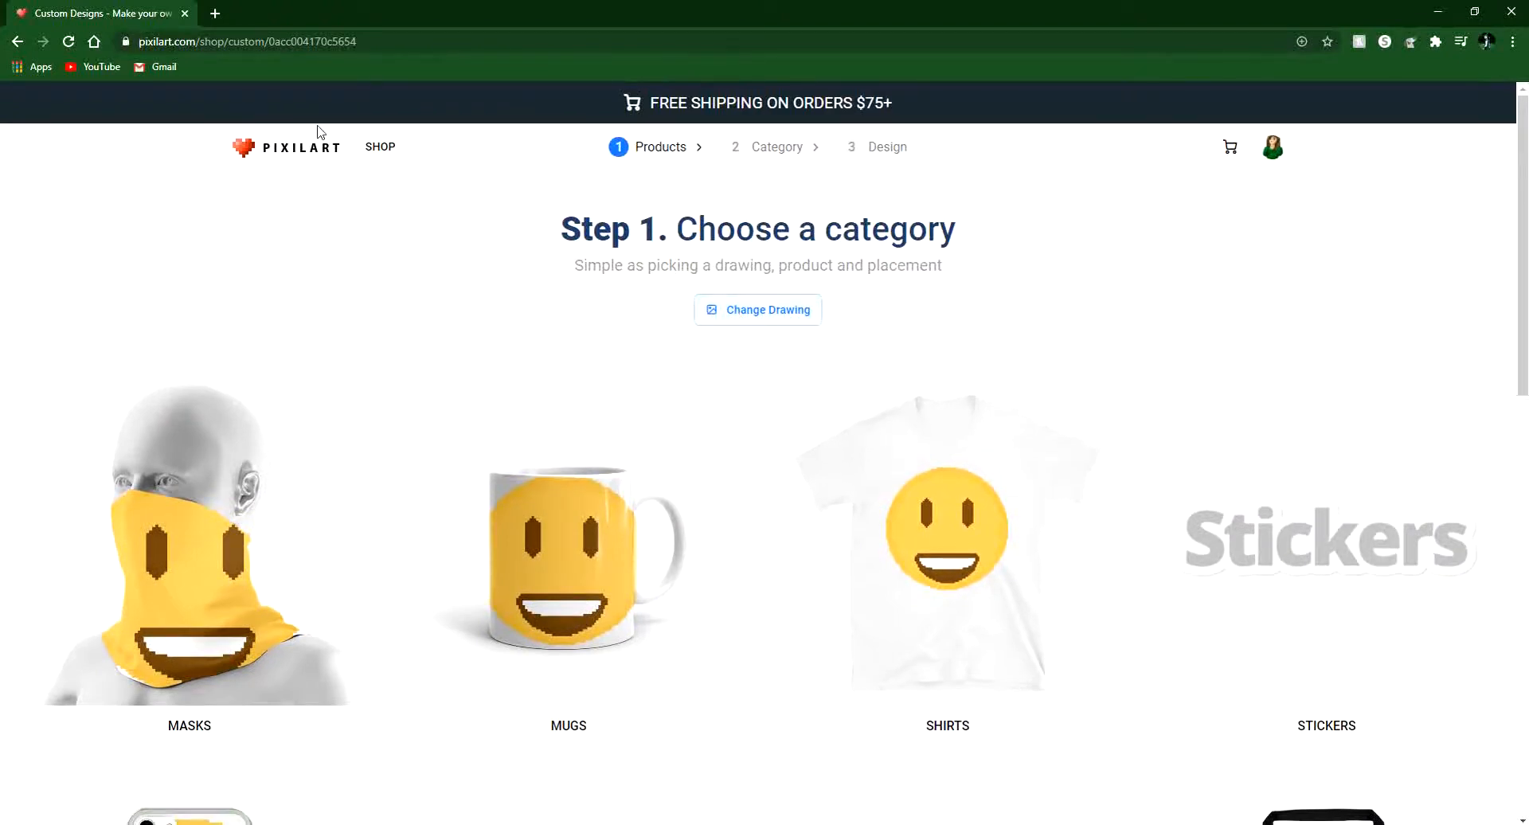
left_click(16, 41)
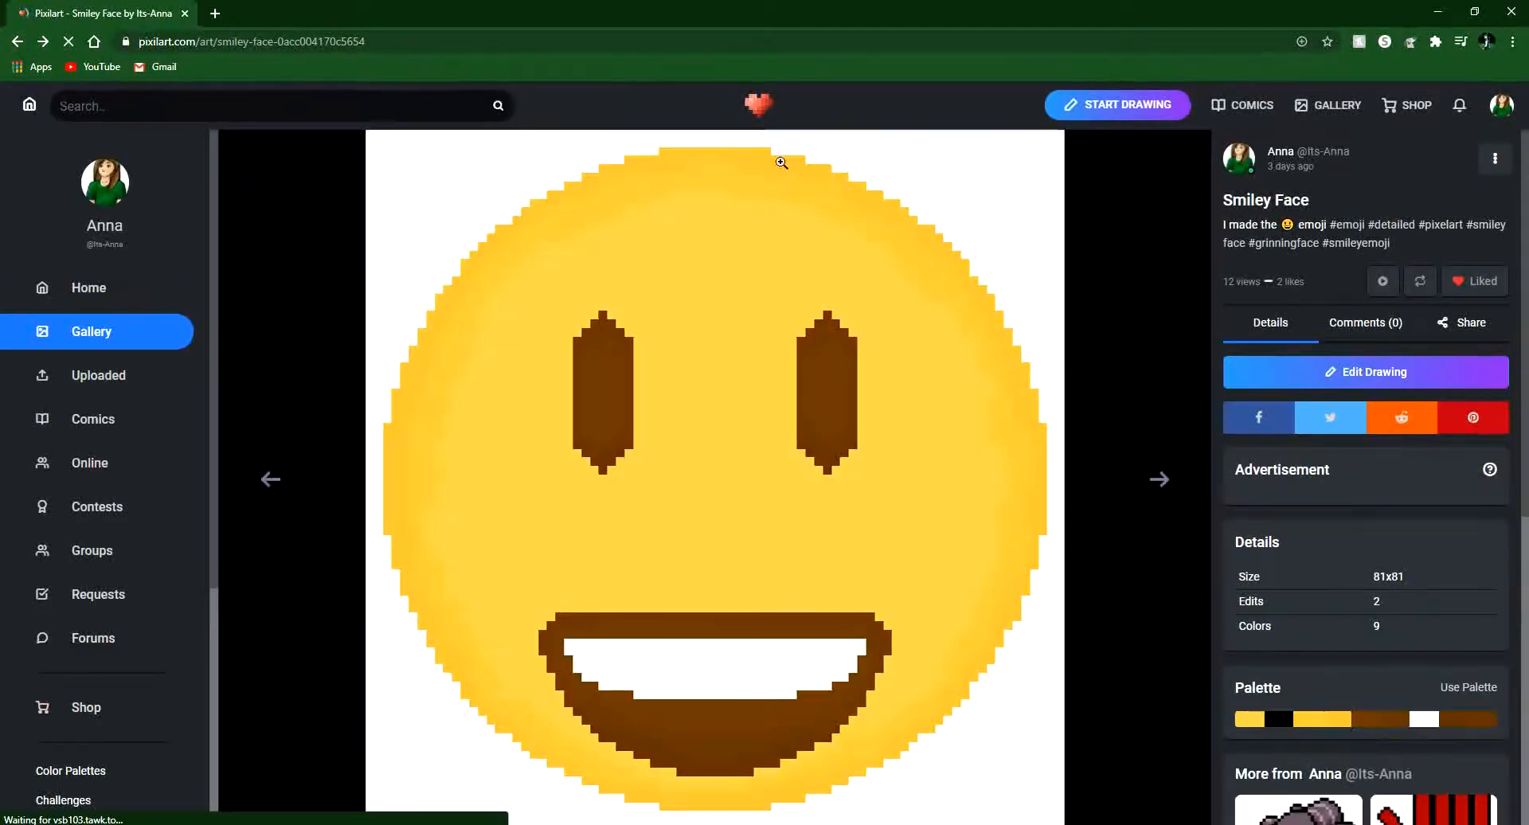
Examine the Smiley Face drawing's details and color palette, and switch to the Rainbow Hand GIF's page.
scroll(1206, 396, "down", 2)
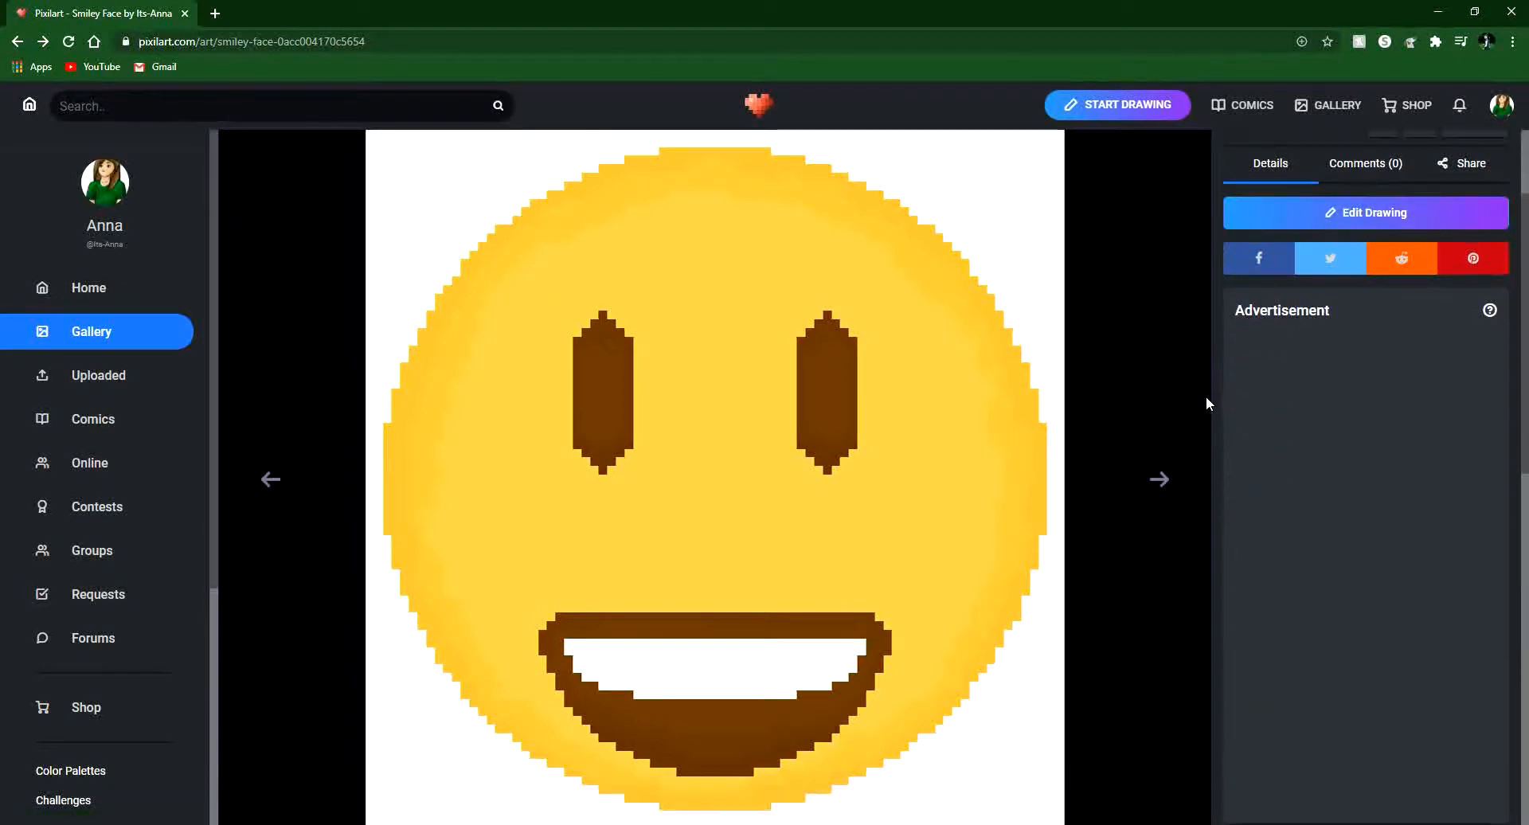
scroll(1191, 269, "down", 6)
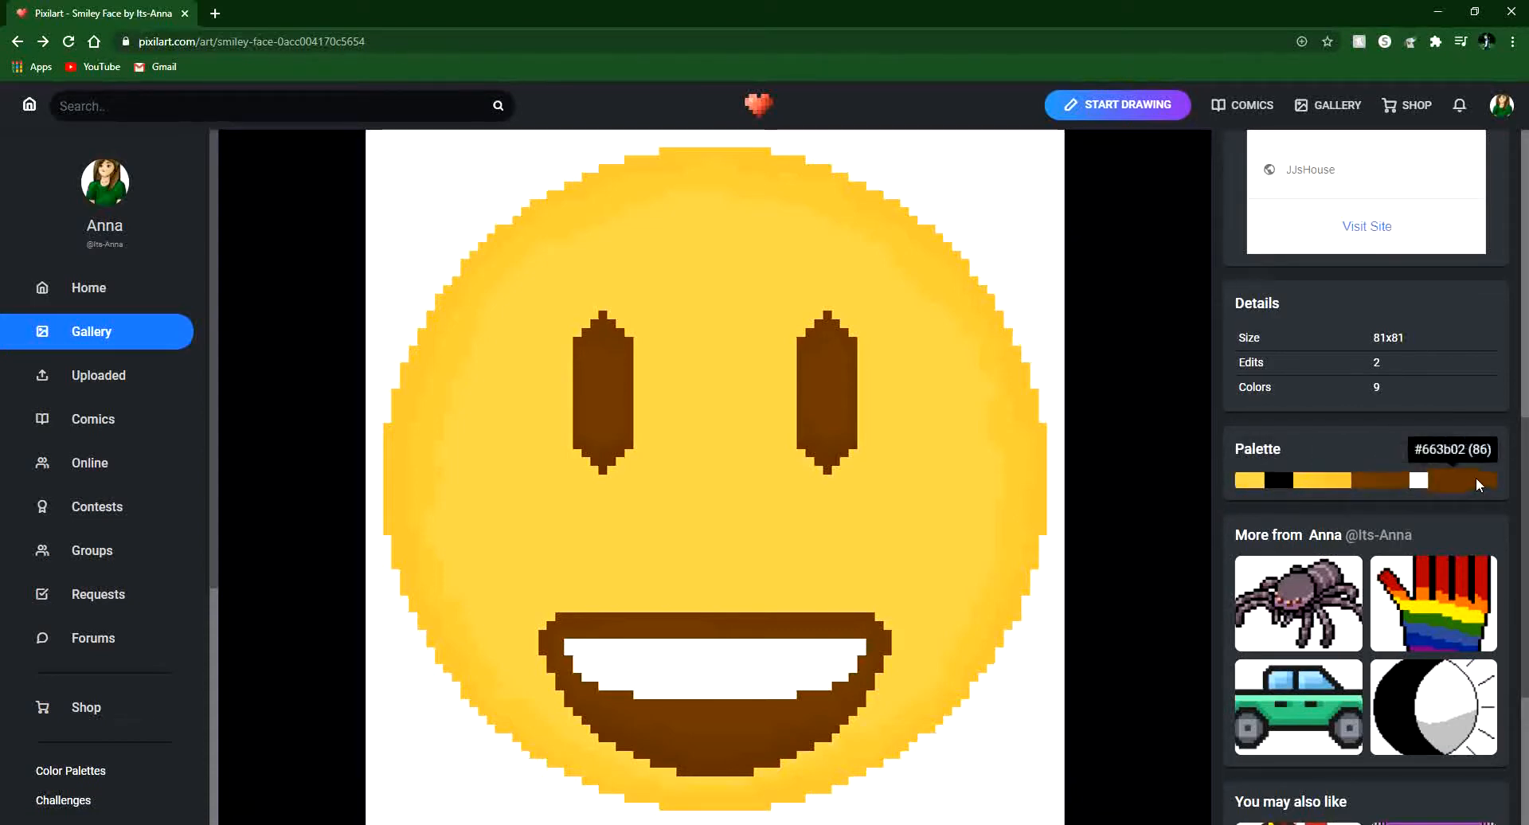
scroll(1307, 351, "up", 7)
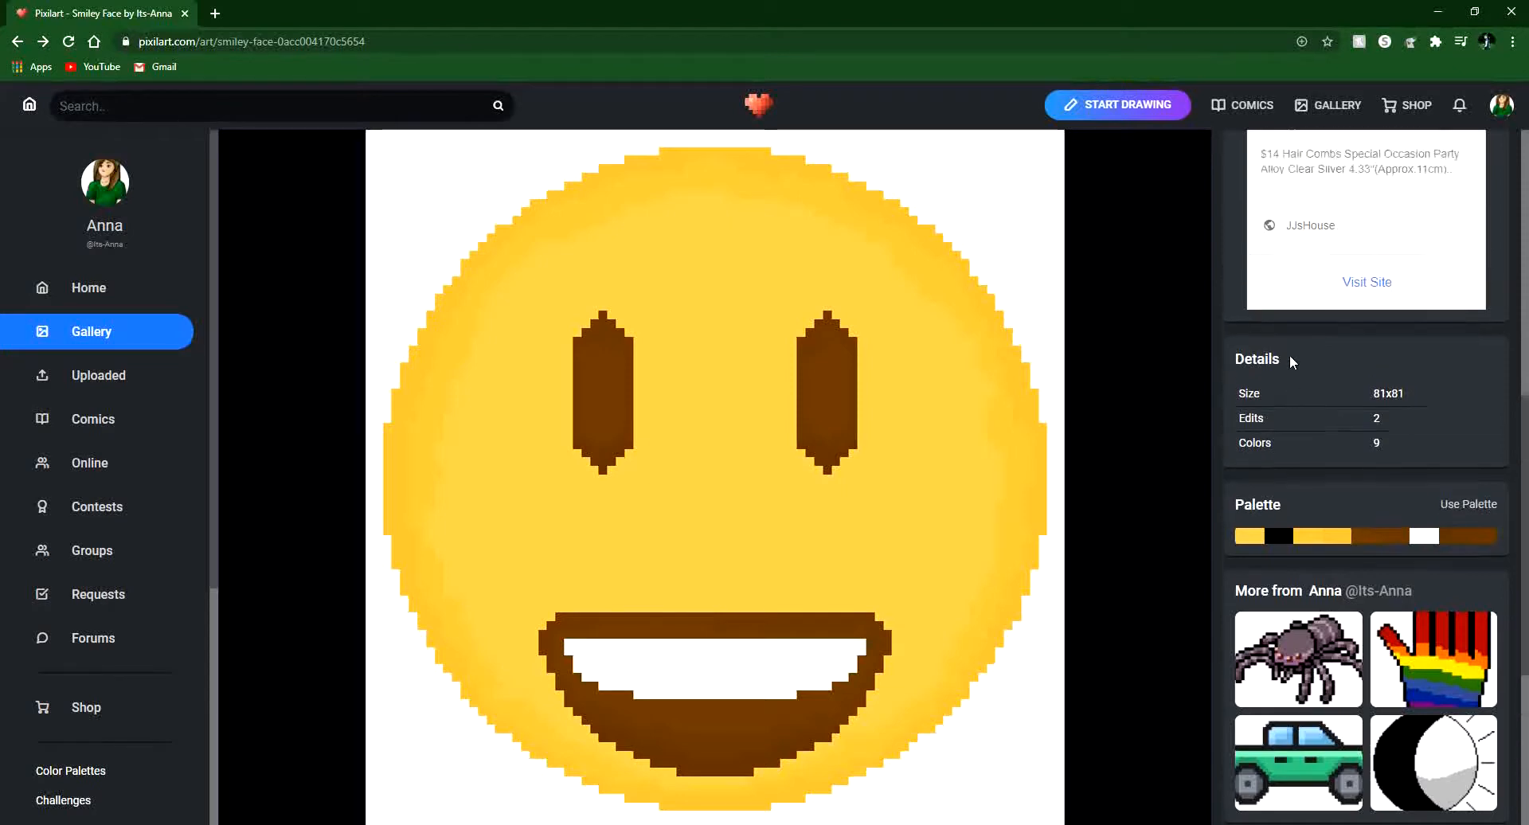
left_click(259, 478)
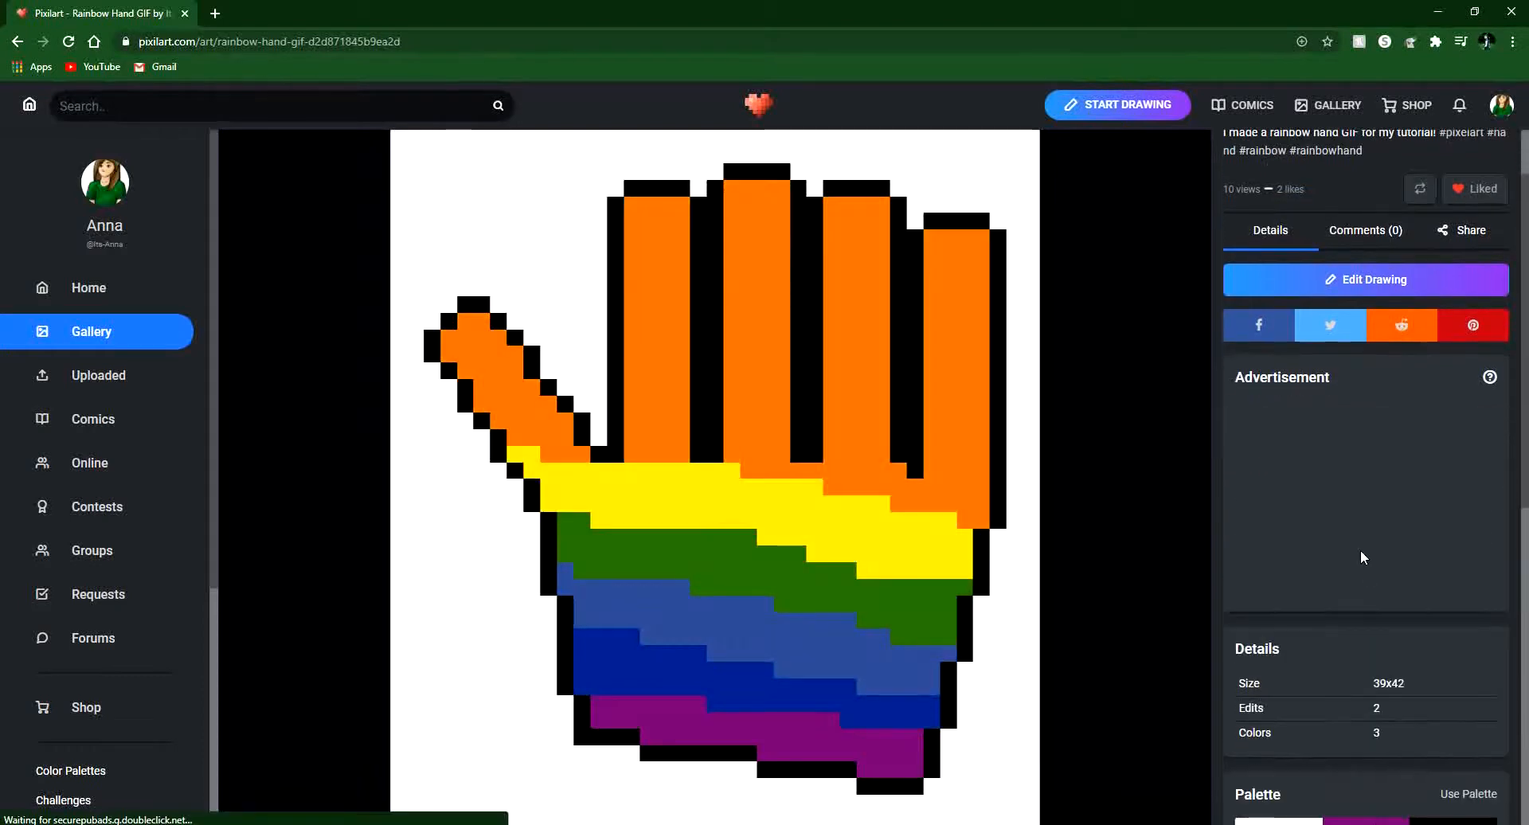
Examine the Rainbow Hand GIF's details and color palette, and go to the Smiley Face drawing's page.
scroll(1358, 542, "down", 4)
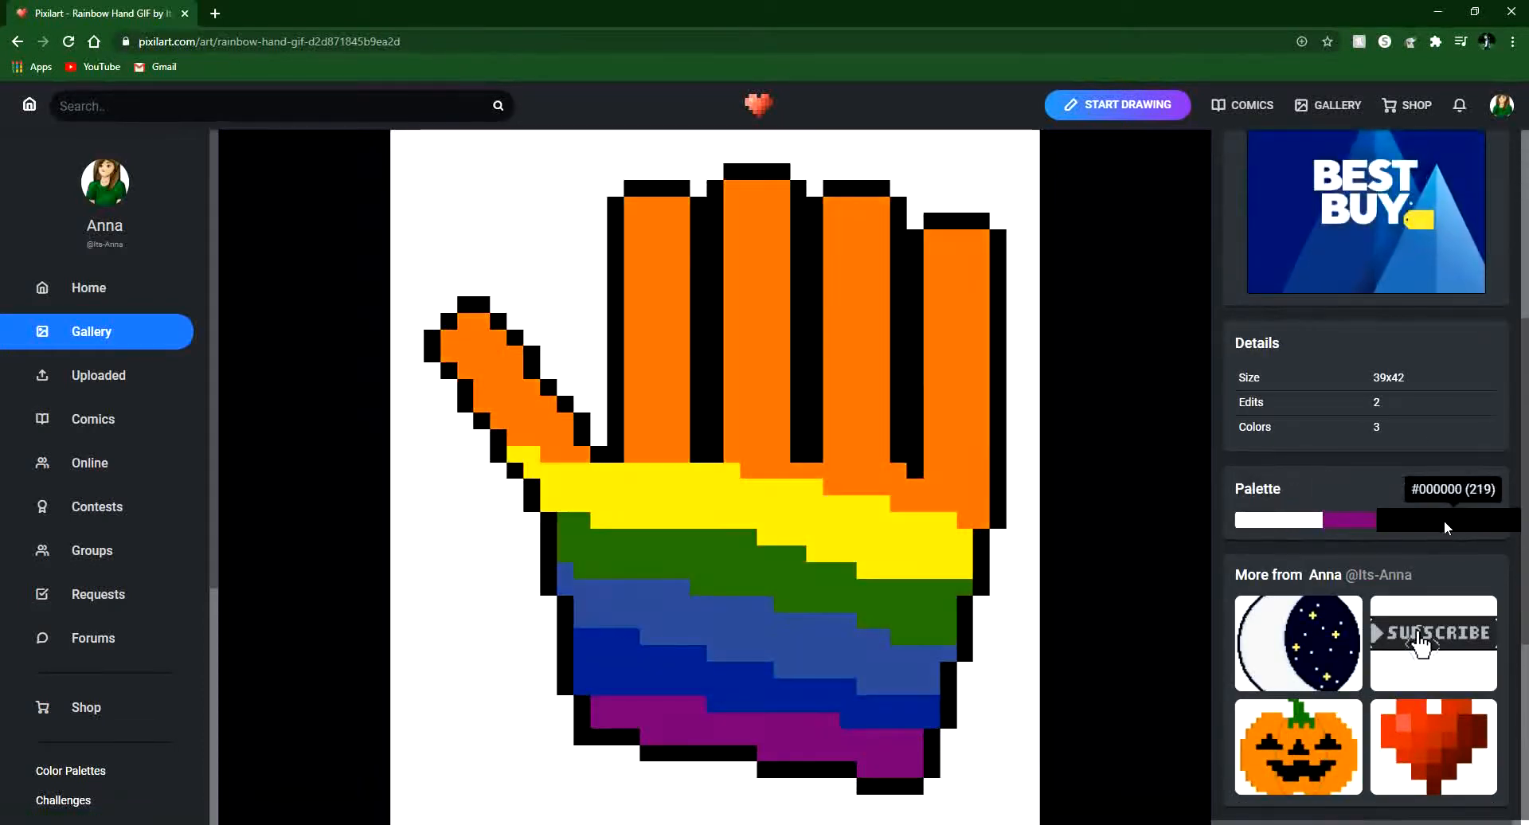
scroll(1420, 644, "down", 1)
scroll(1350, 508, "up", 6)
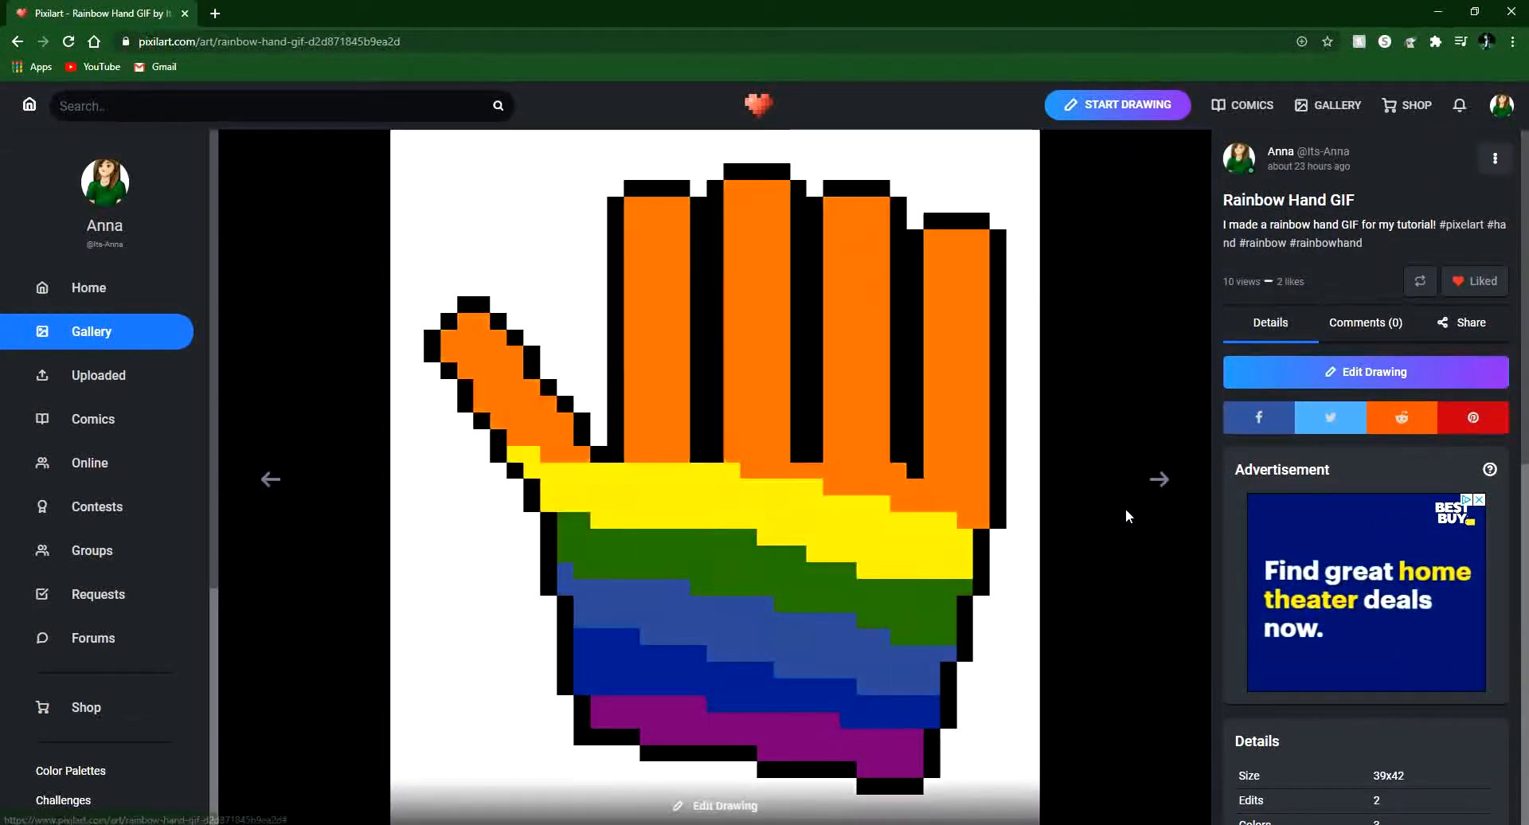
left_click(1155, 486)
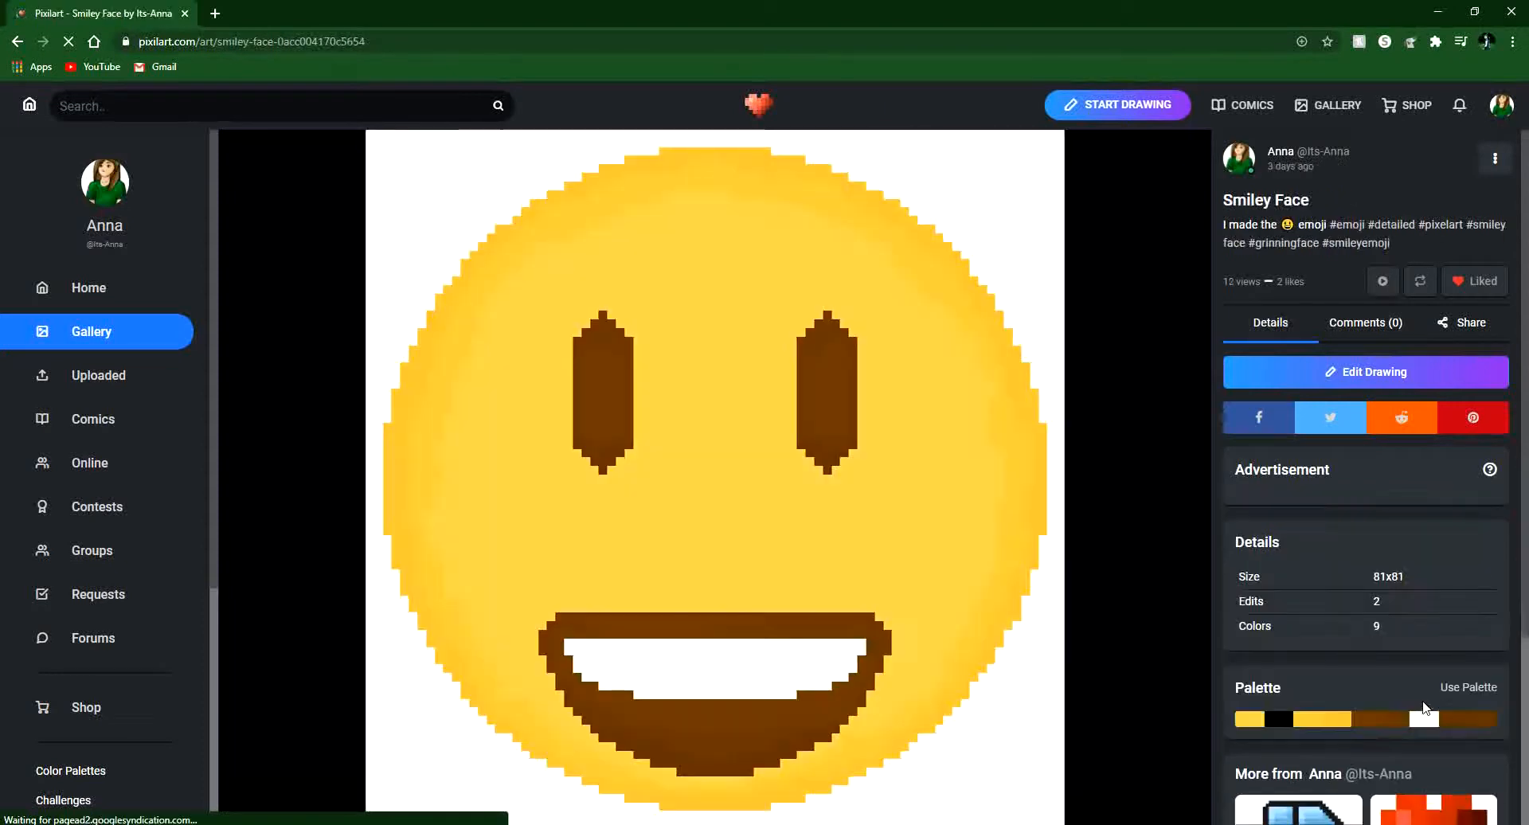
Examine the Smiley Face drawing's palette, size and related drawings, and go to the Lighten Darken Tool D page.
scroll(1364, 642, "down", 2)
mouse_move(1256, 574)
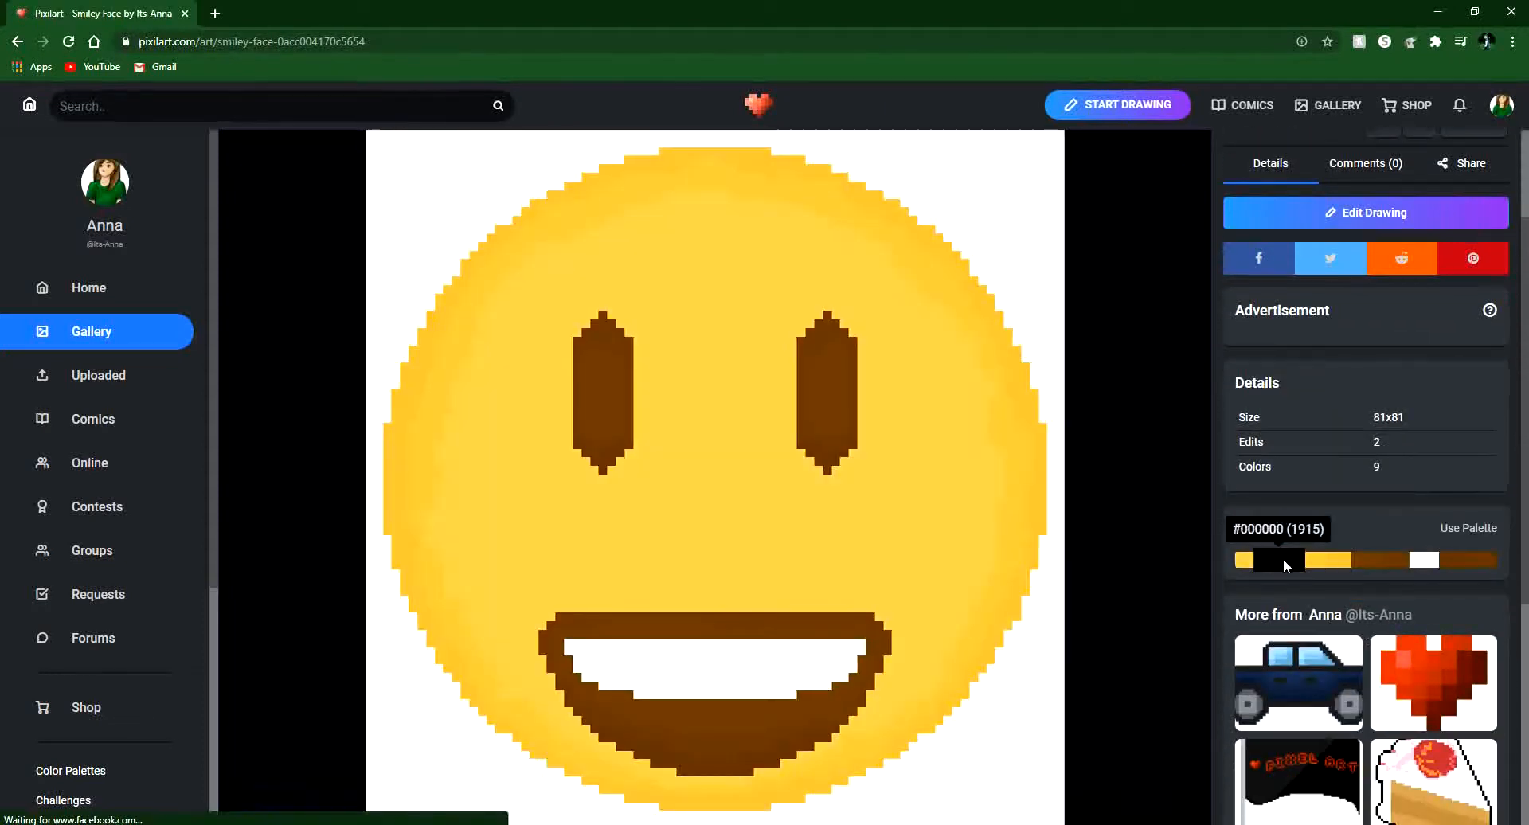
scroll(1426, 466, "down", 3)
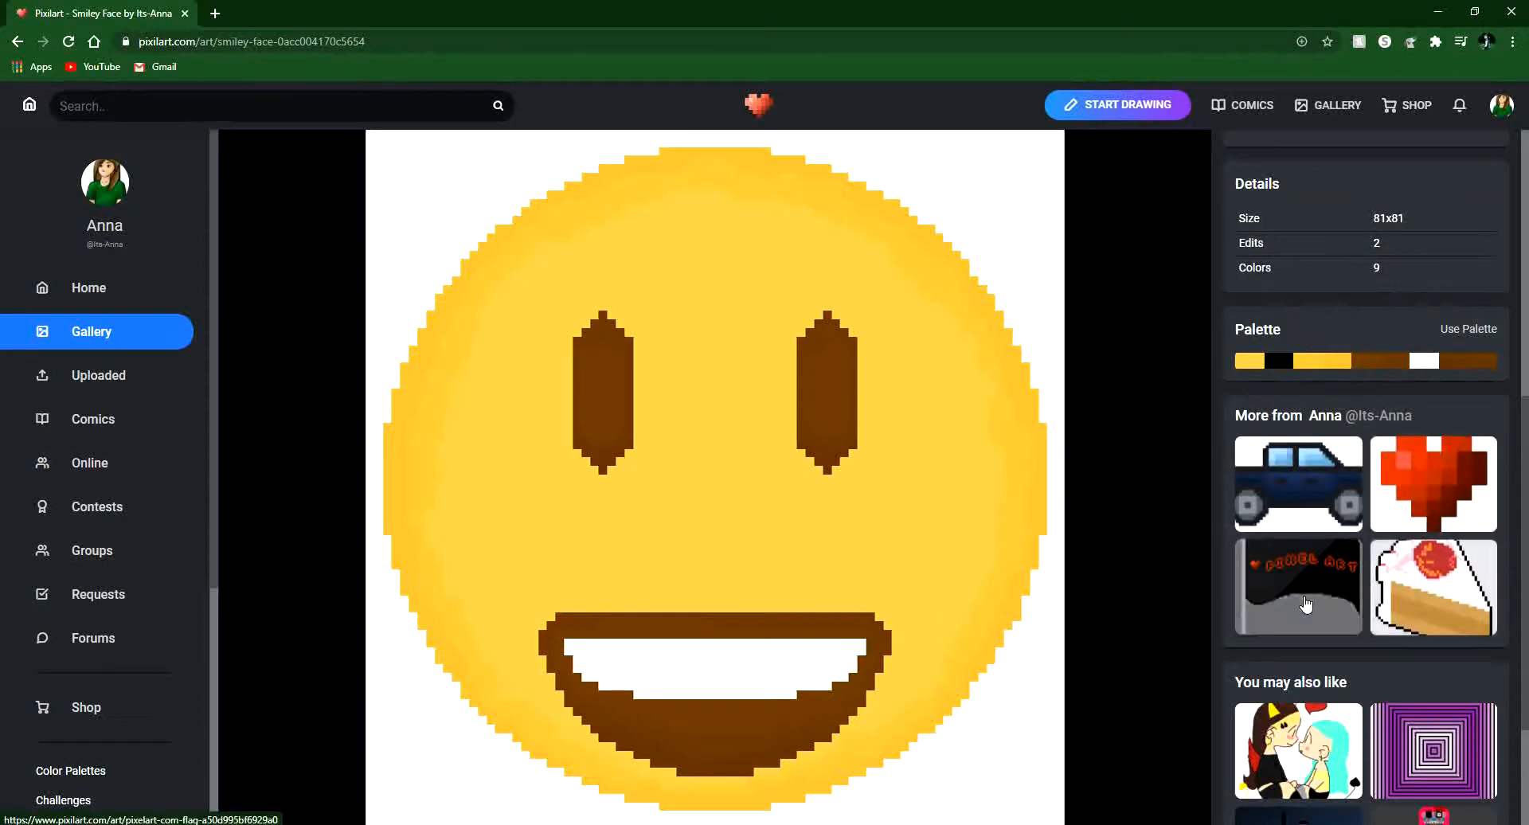
scroll(1429, 475, "down", 1)
scroll(1417, 470, "up", 4)
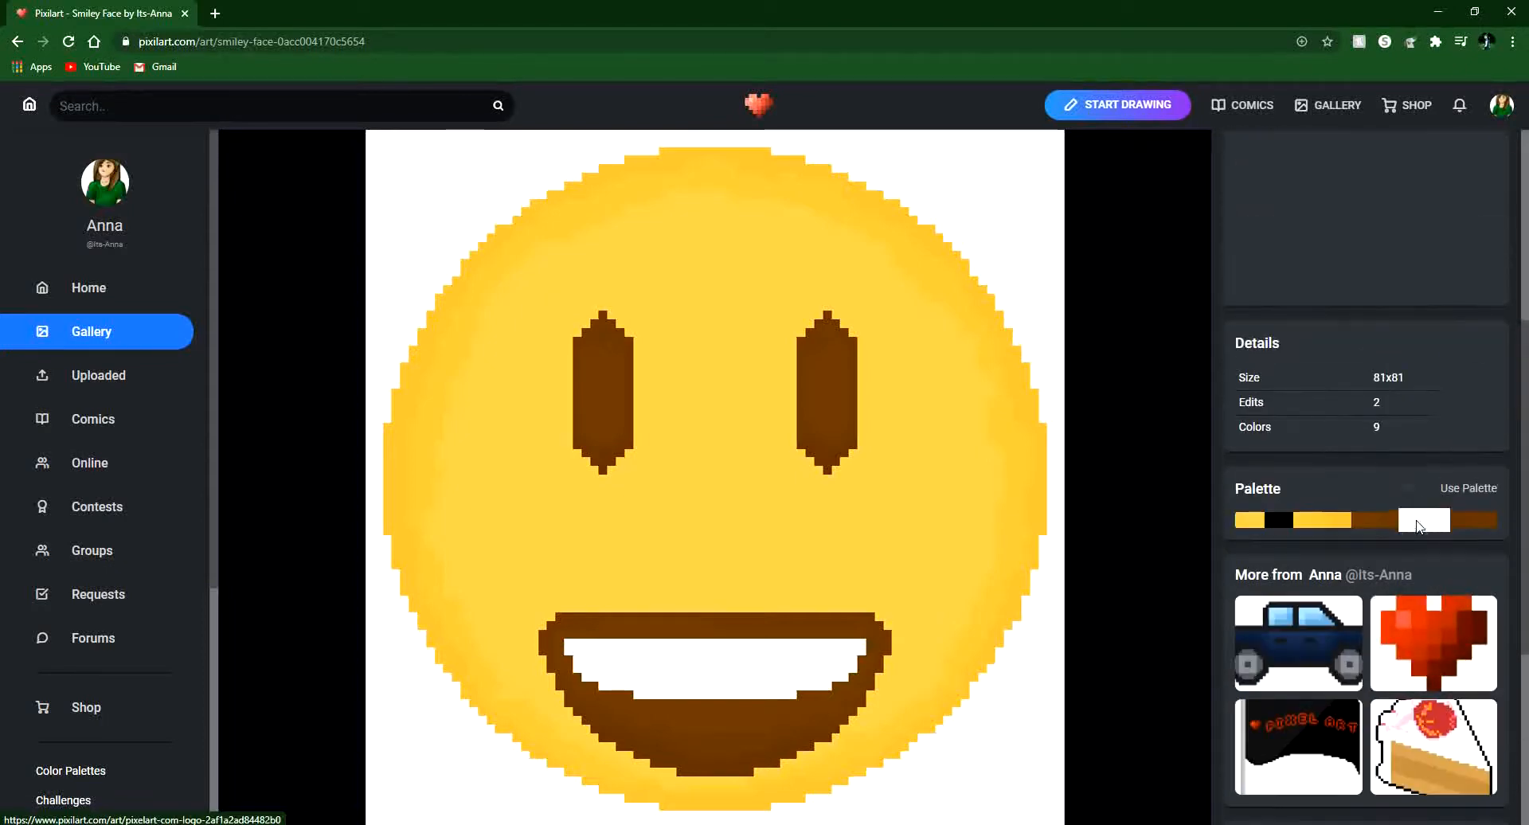
left_click_drag(1373, 457, 1405, 455)
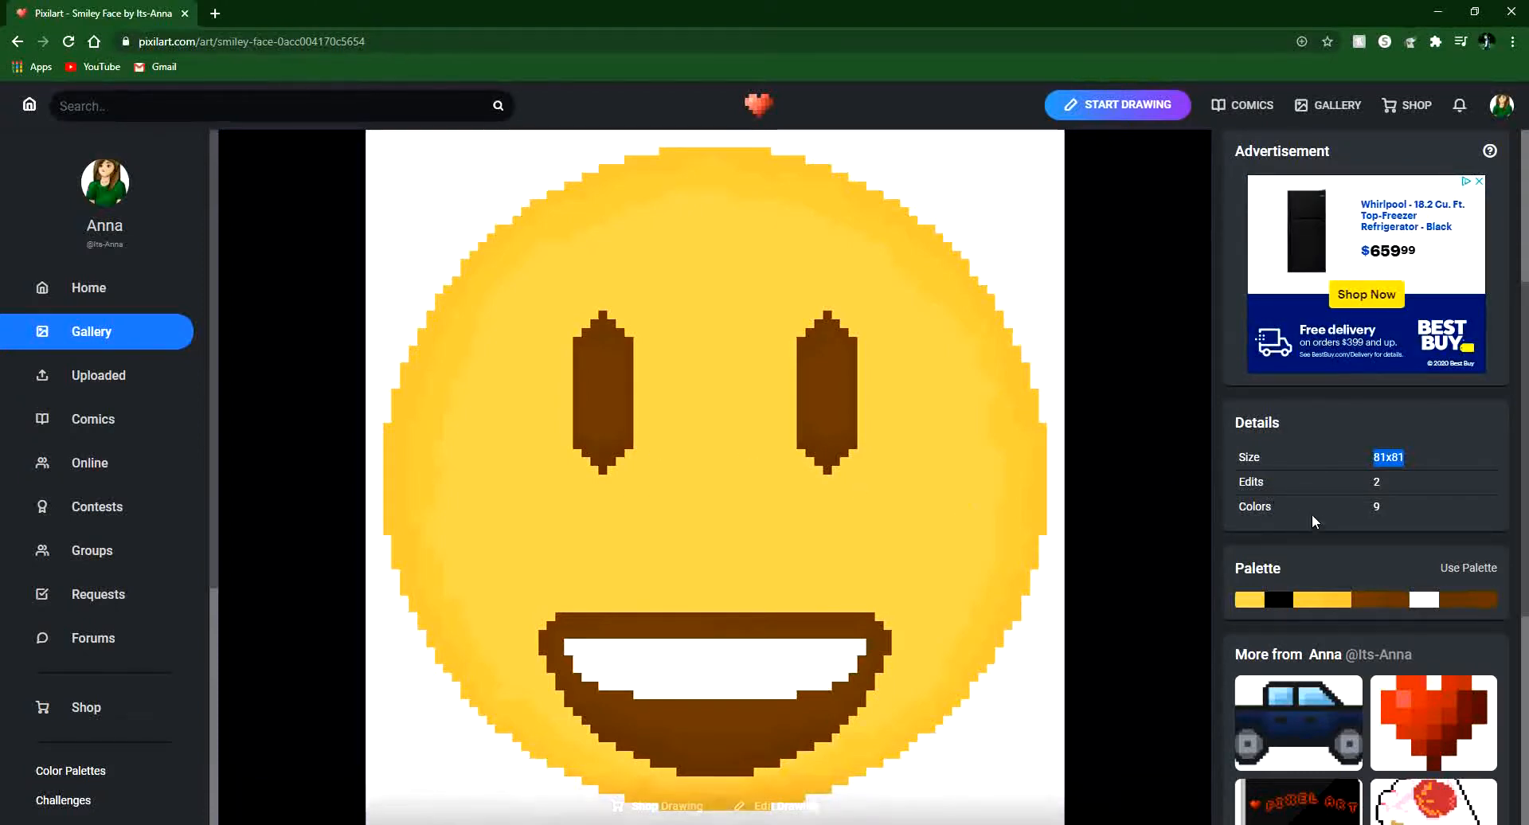
scroll(1312, 514, "up", 4)
left_click(1161, 481)
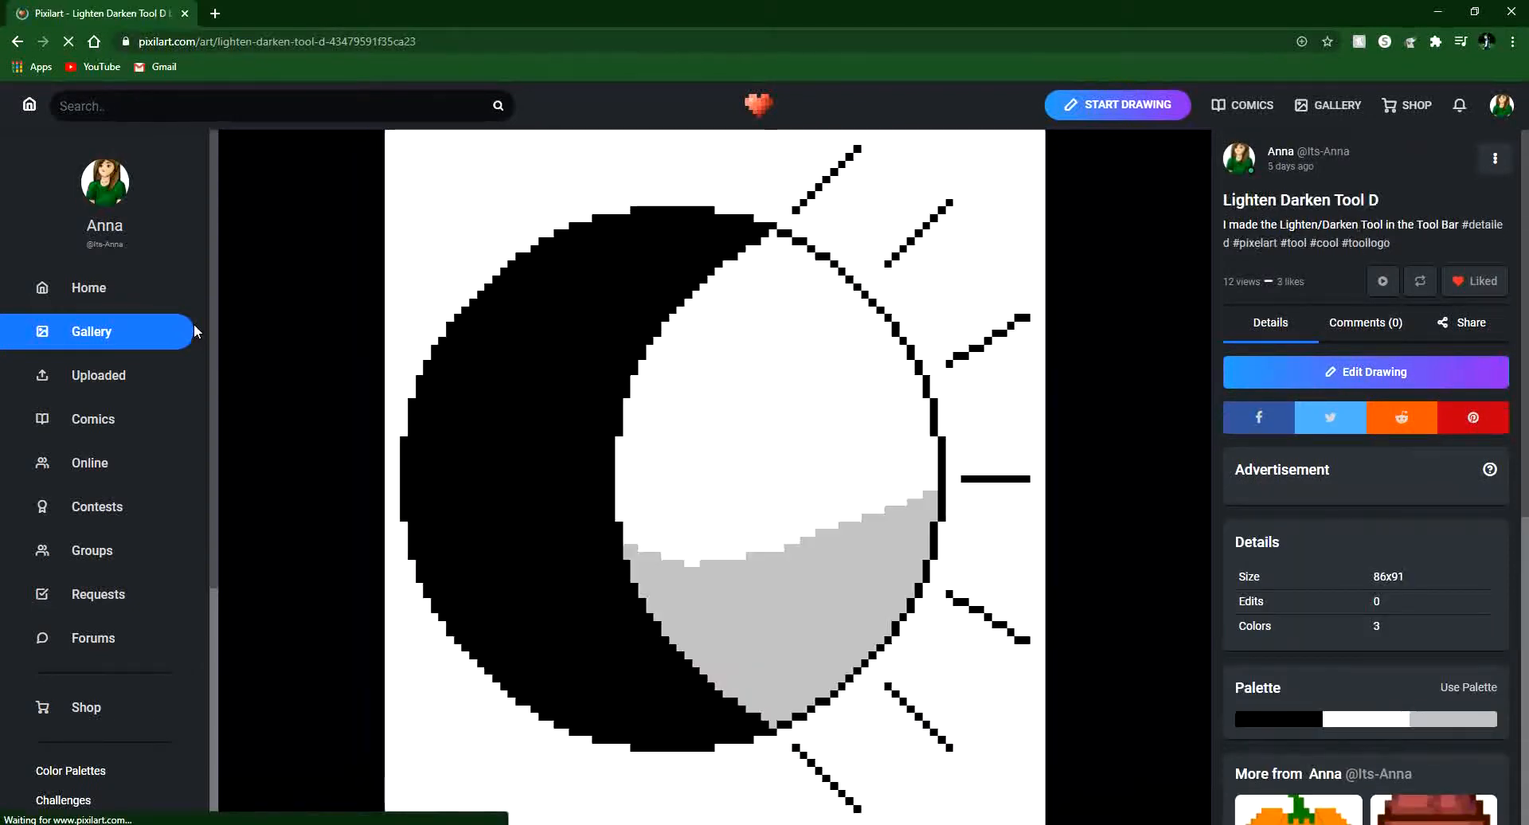
Open the account's own profile page and look through the drawings and reposts on its wall.
left_click(106, 201)
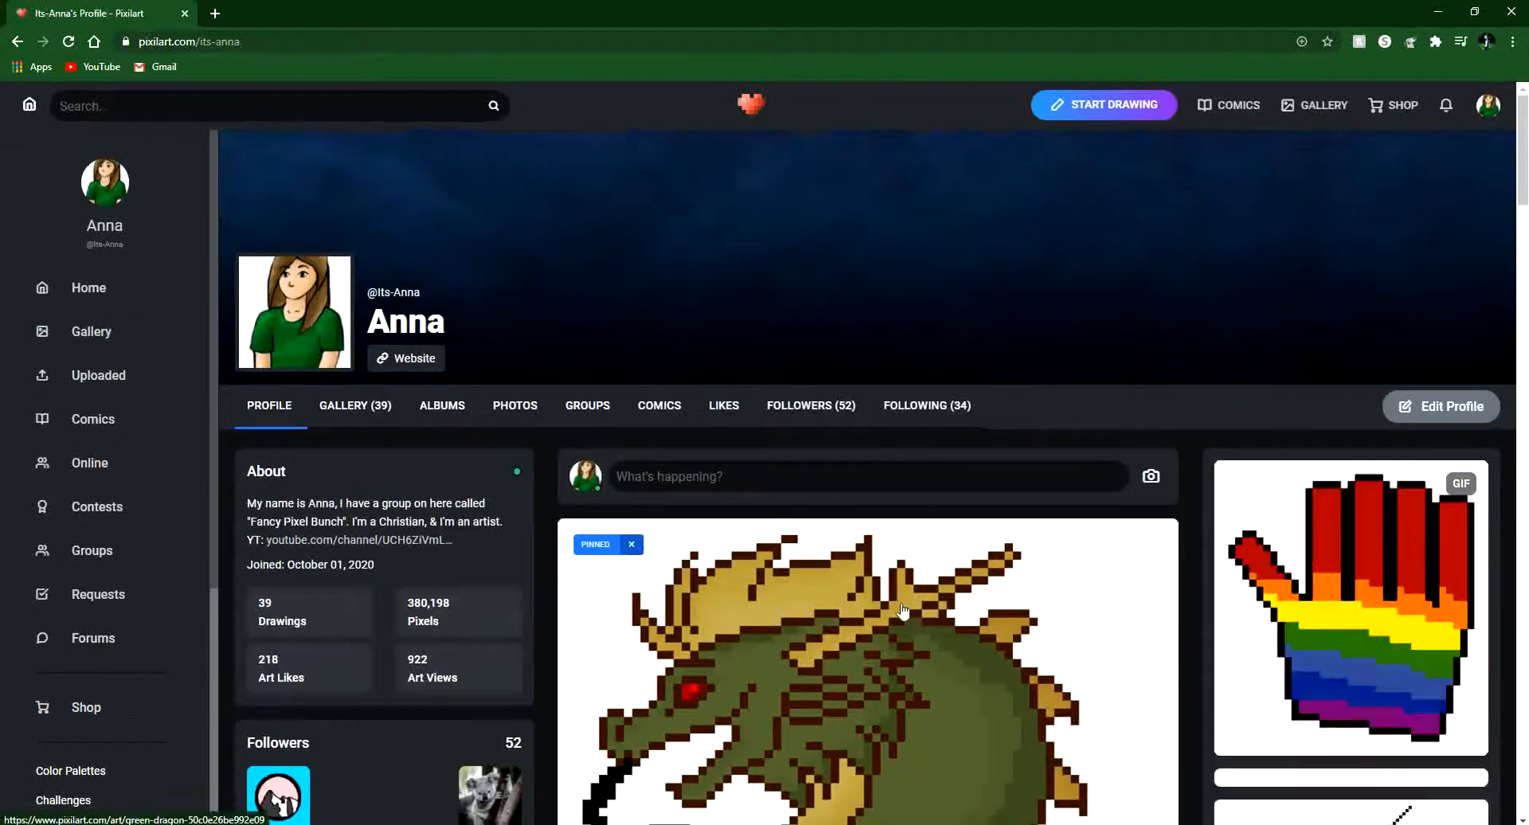
scroll(880, 449, "down", 5)
scroll(904, 605, "down", 10)
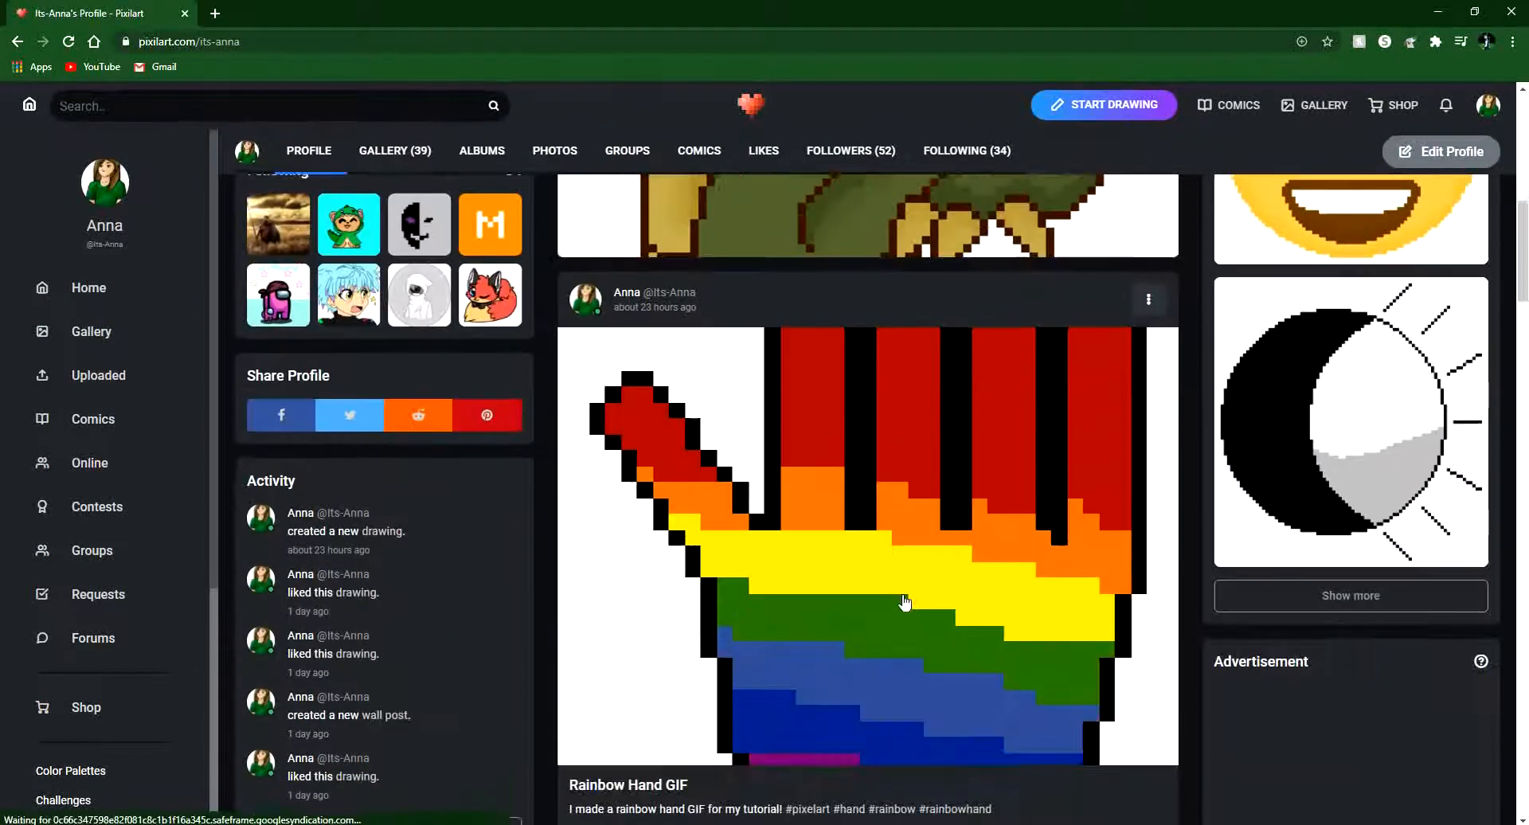
scroll(909, 593, "up", 6)
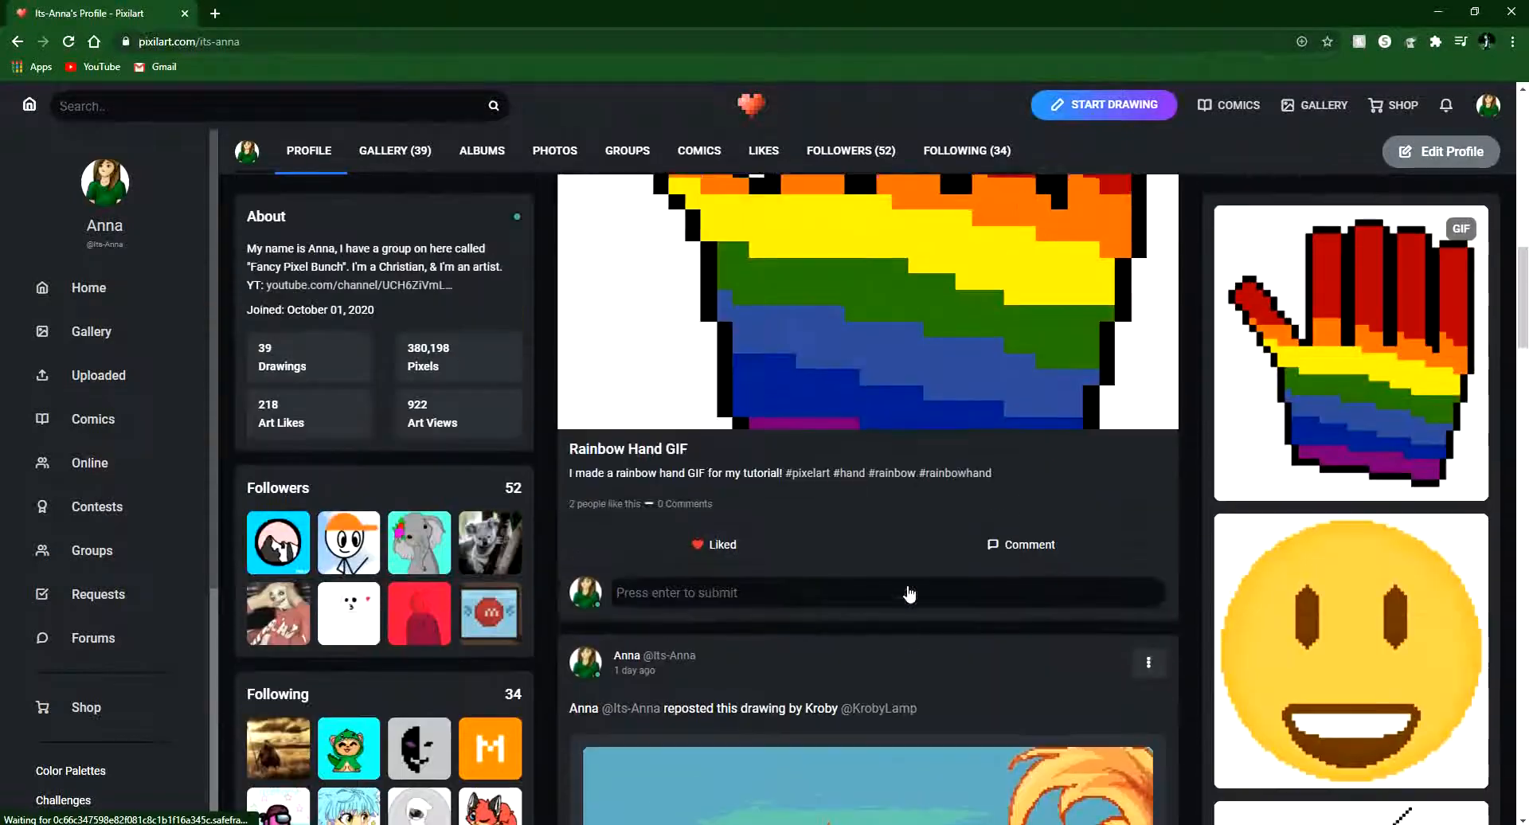
scroll(916, 581, "down", 5)
scroll(920, 568, "down", 20)
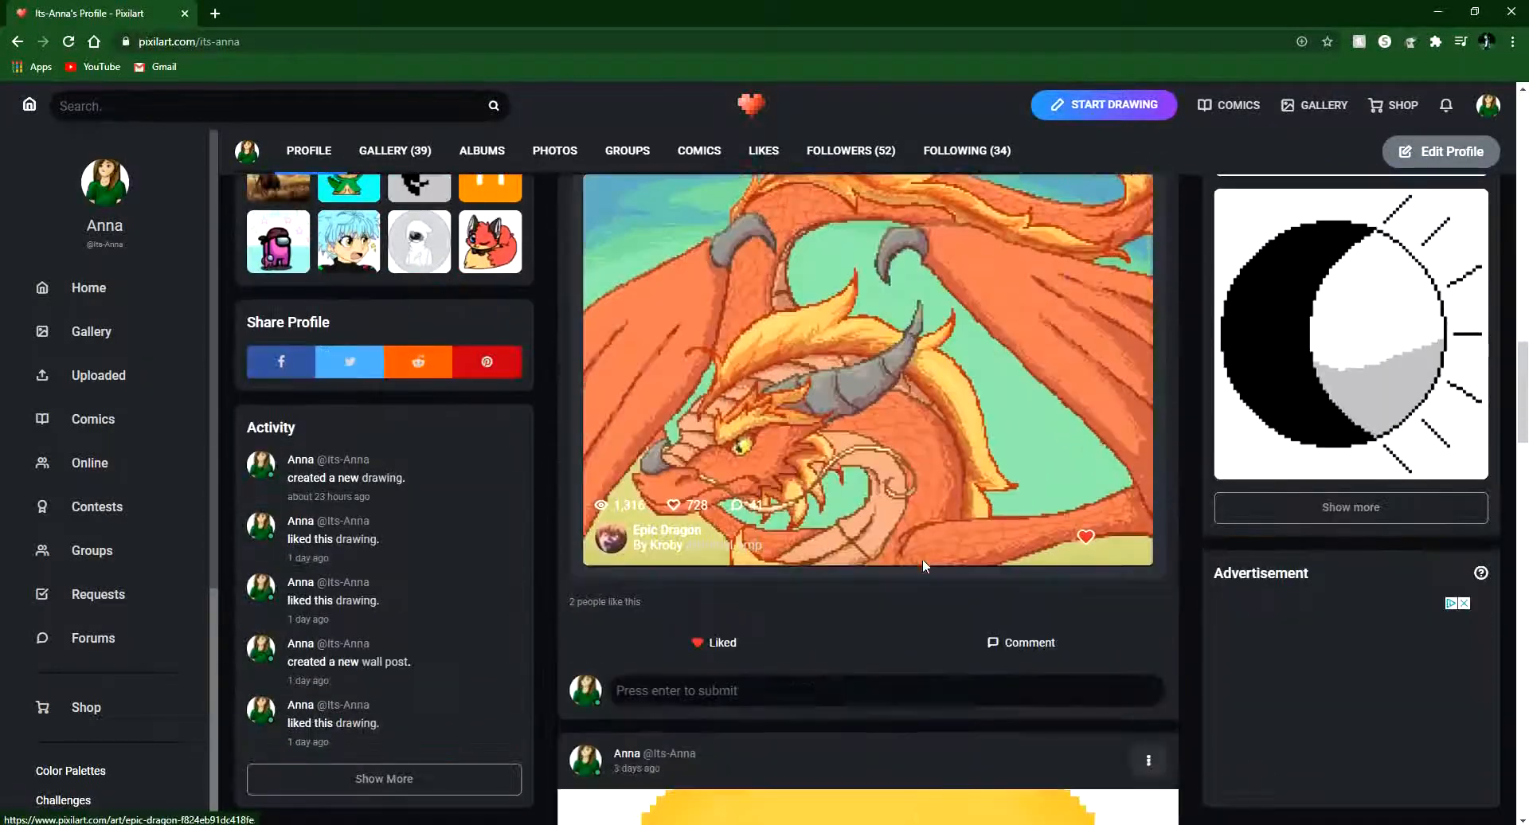
Open the home page and look through its staff picks and activity feed.
left_click(56, 292)
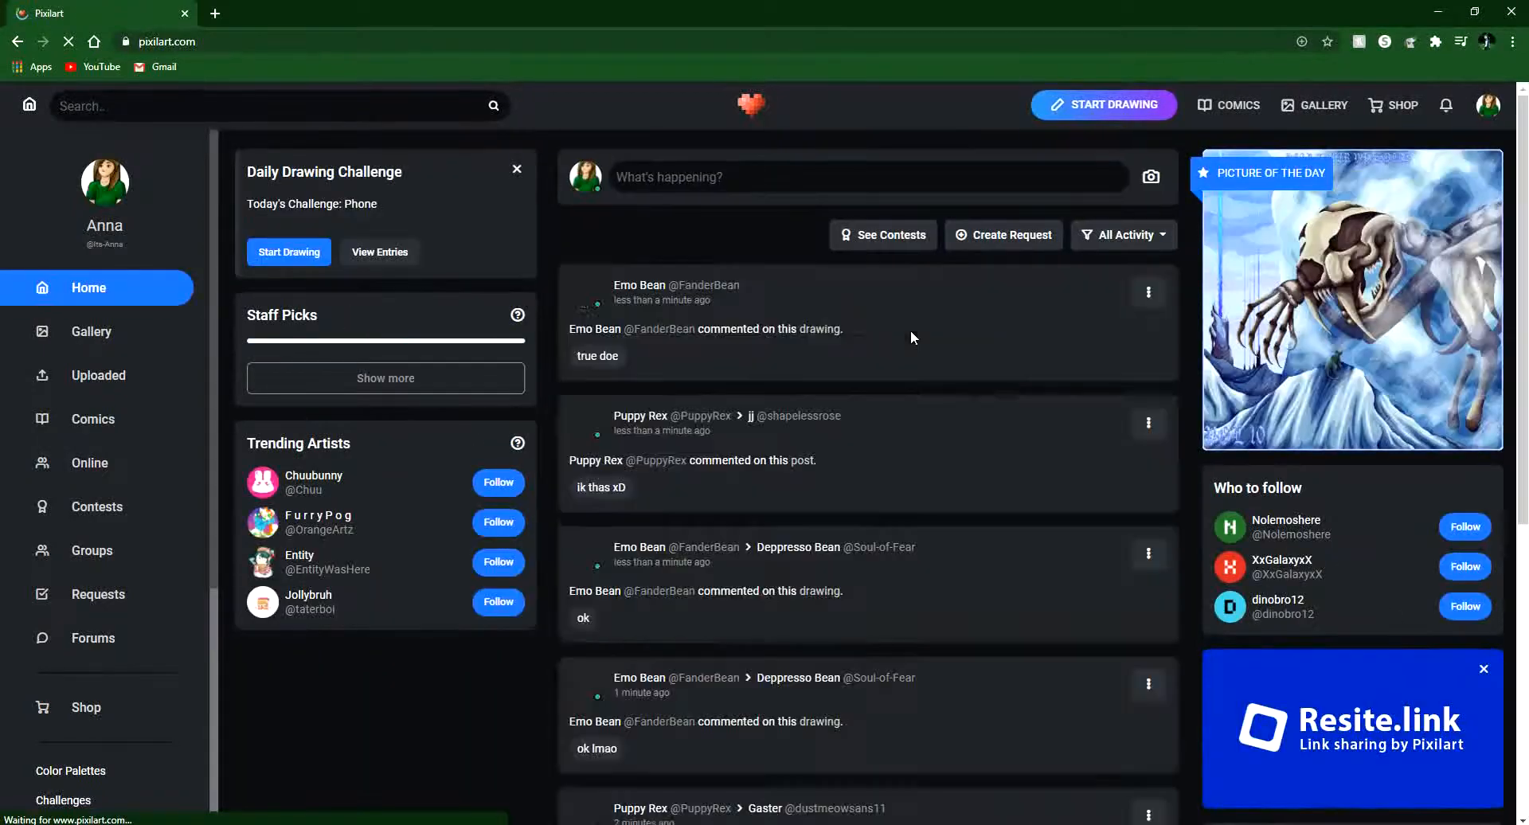
scroll(741, 459, "down", 10)
scroll(743, 465, "down", 3)
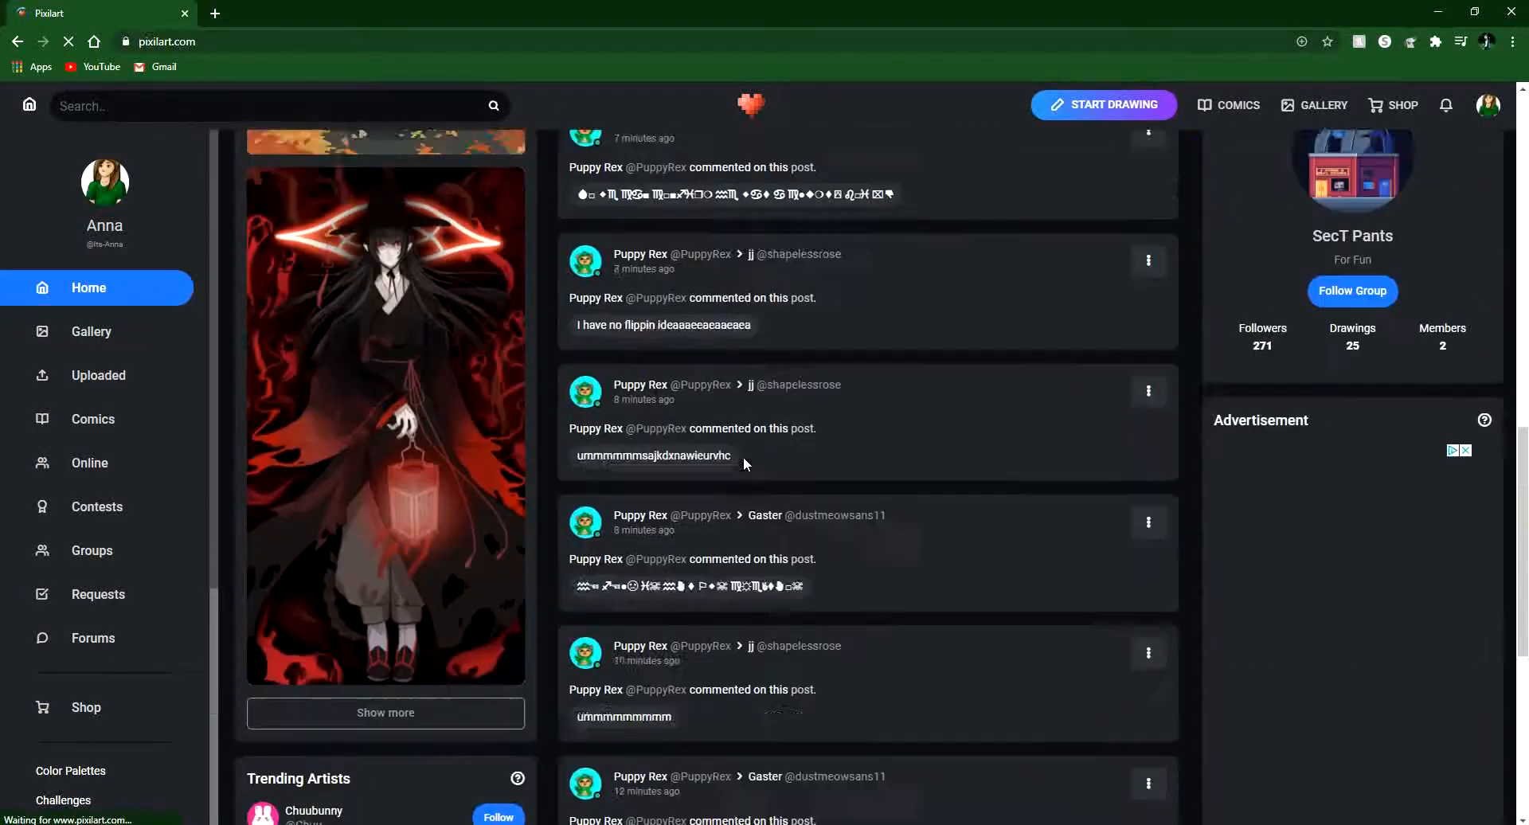
scroll(744, 464, "up", 2)
scroll(743, 464, "down", 2)
scroll(744, 464, "up", 8)
scroll(743, 457, "down", 3)
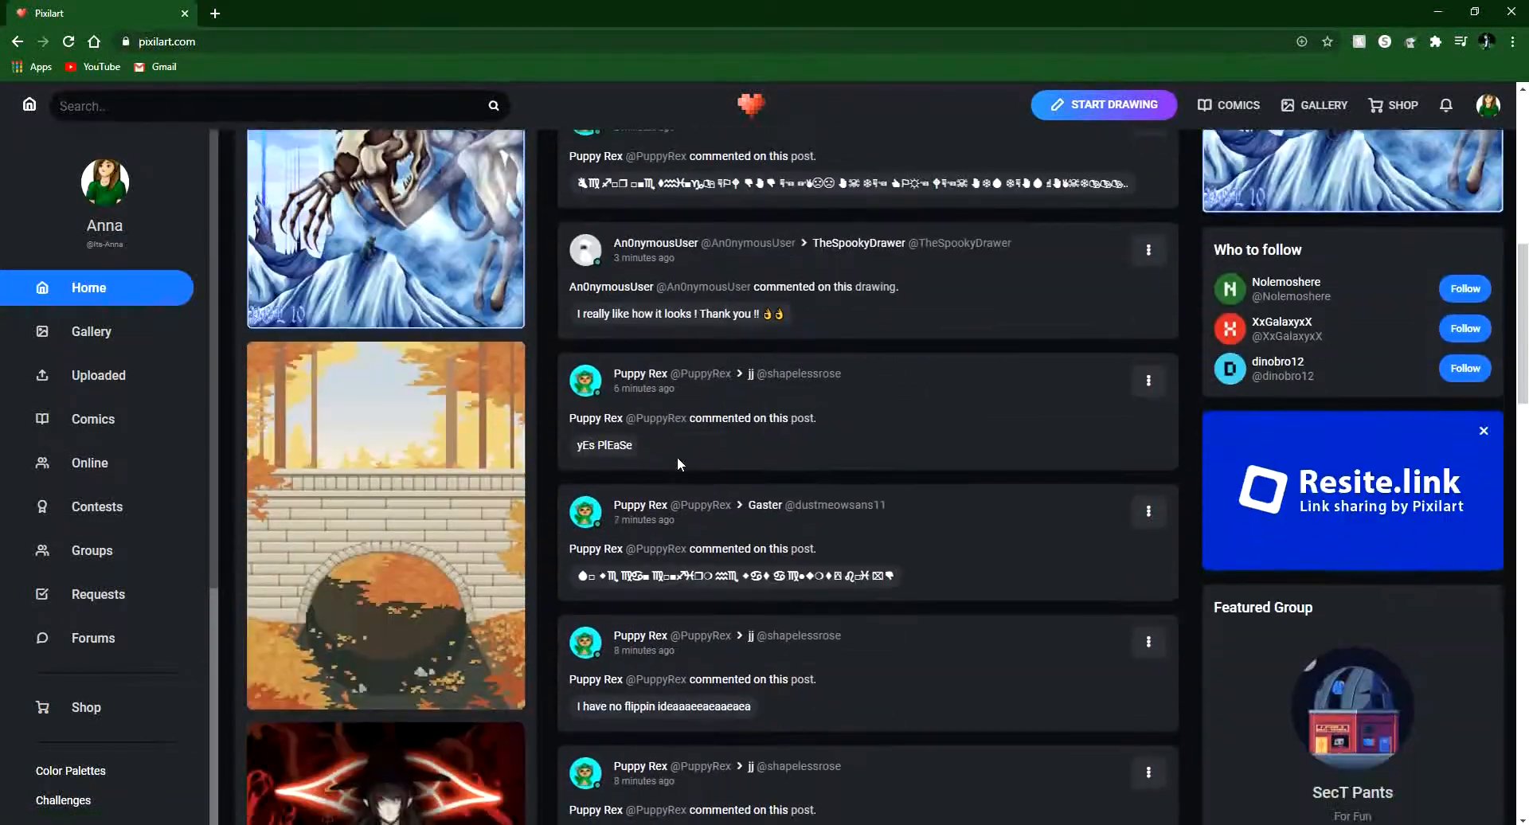
Open the Stone Bridge drawing from the staff picks and repost it to the own profile.
left_click(355, 470)
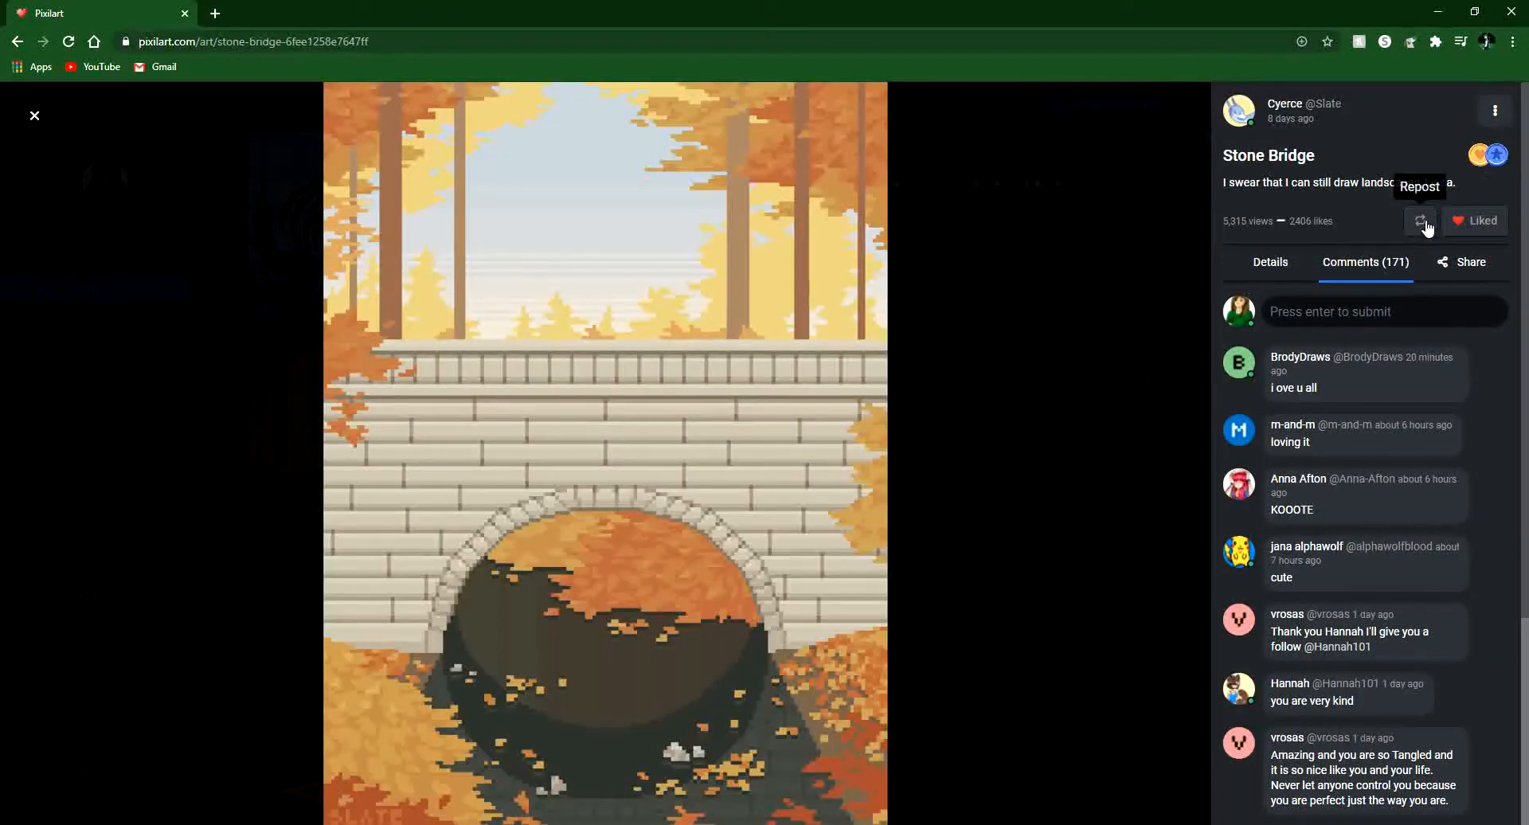
left_click(1417, 226)
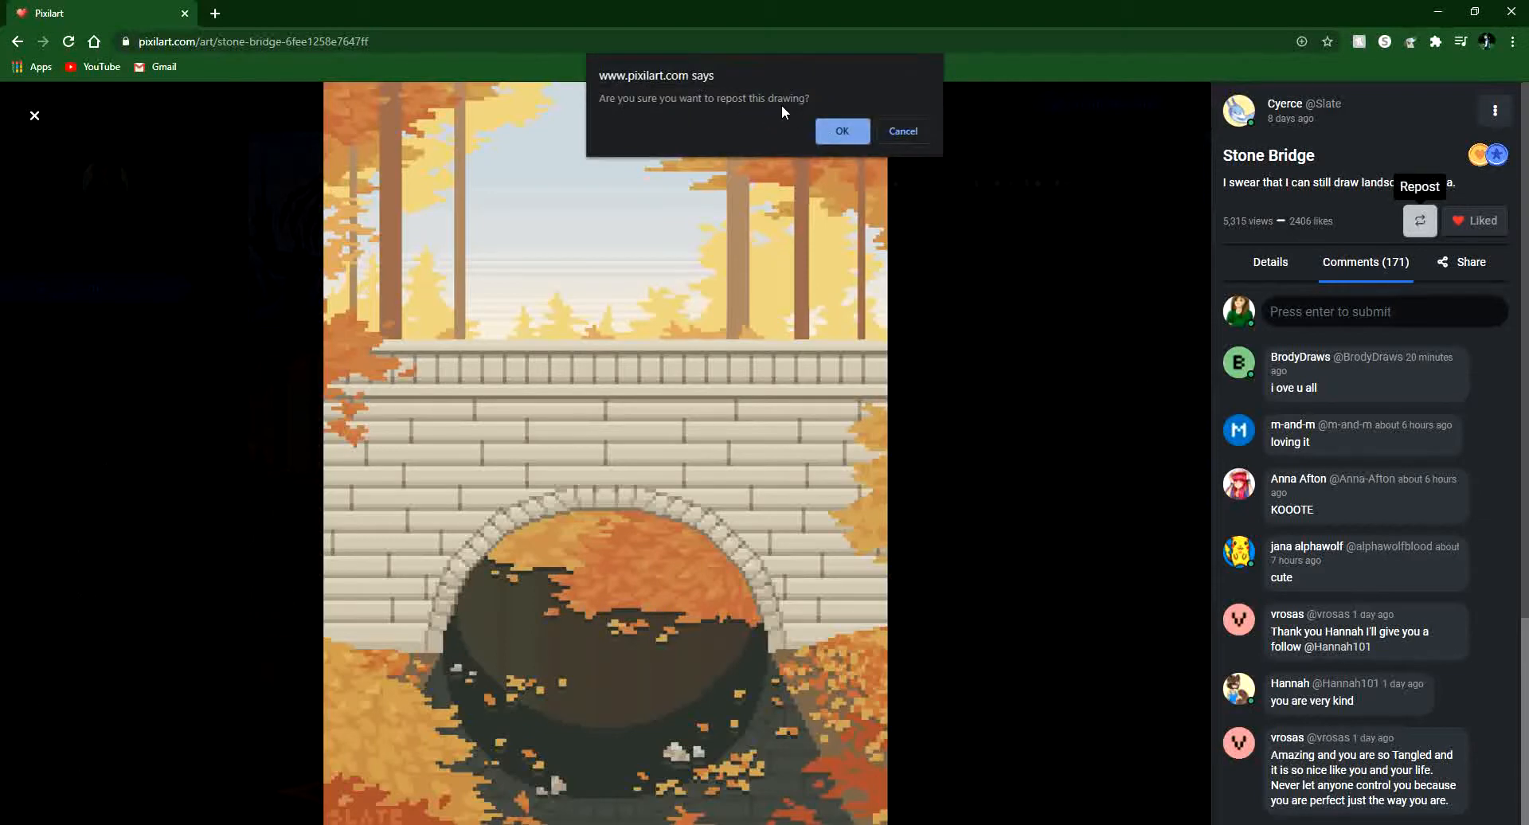
left_click(838, 130)
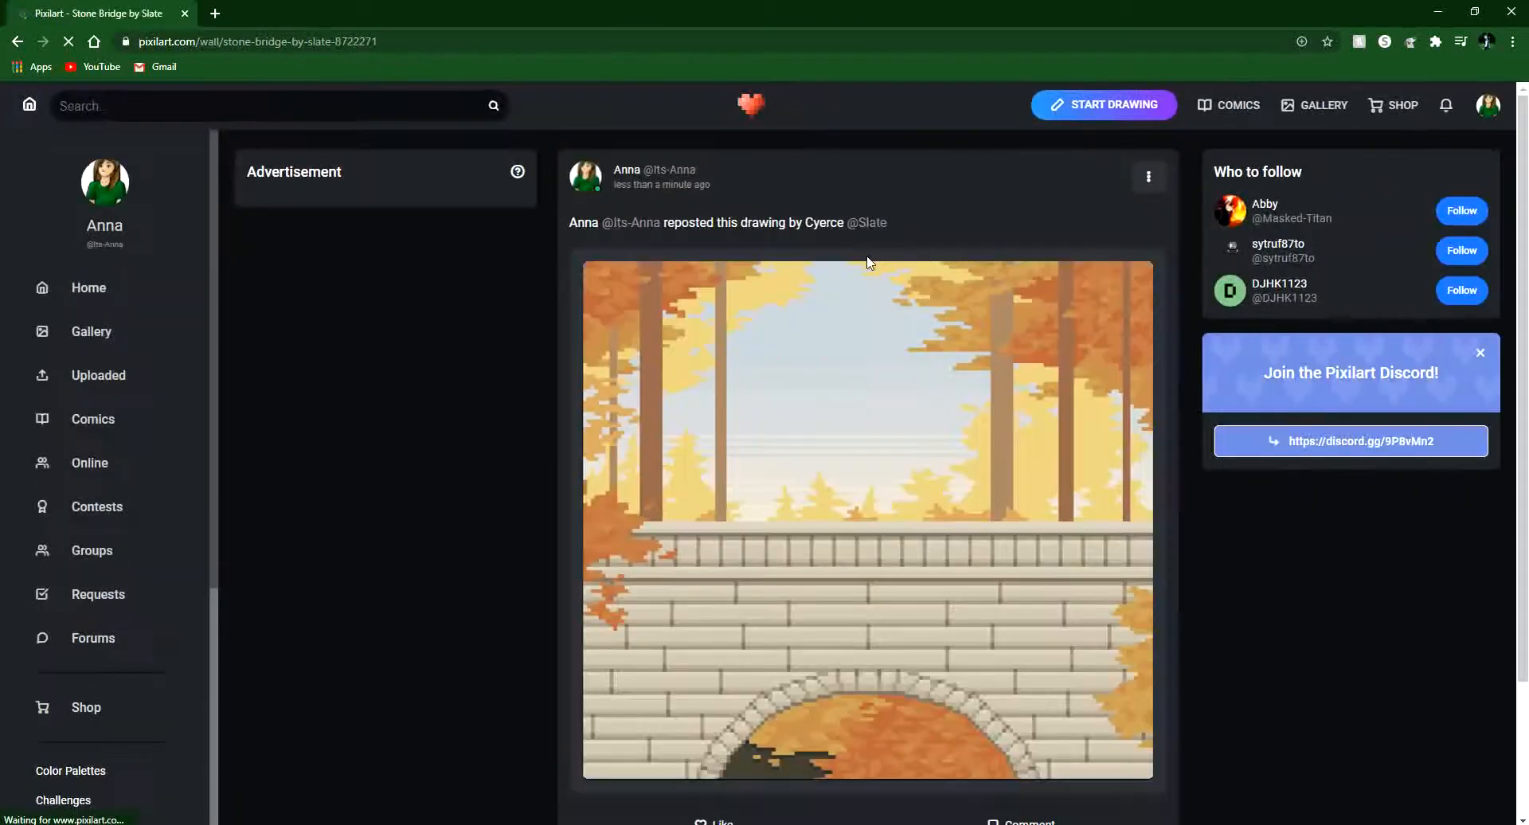
Return to the own profile and like the Stone Bridge repost on its wall.
left_click(97, 189)
scroll(829, 443, "down", 8)
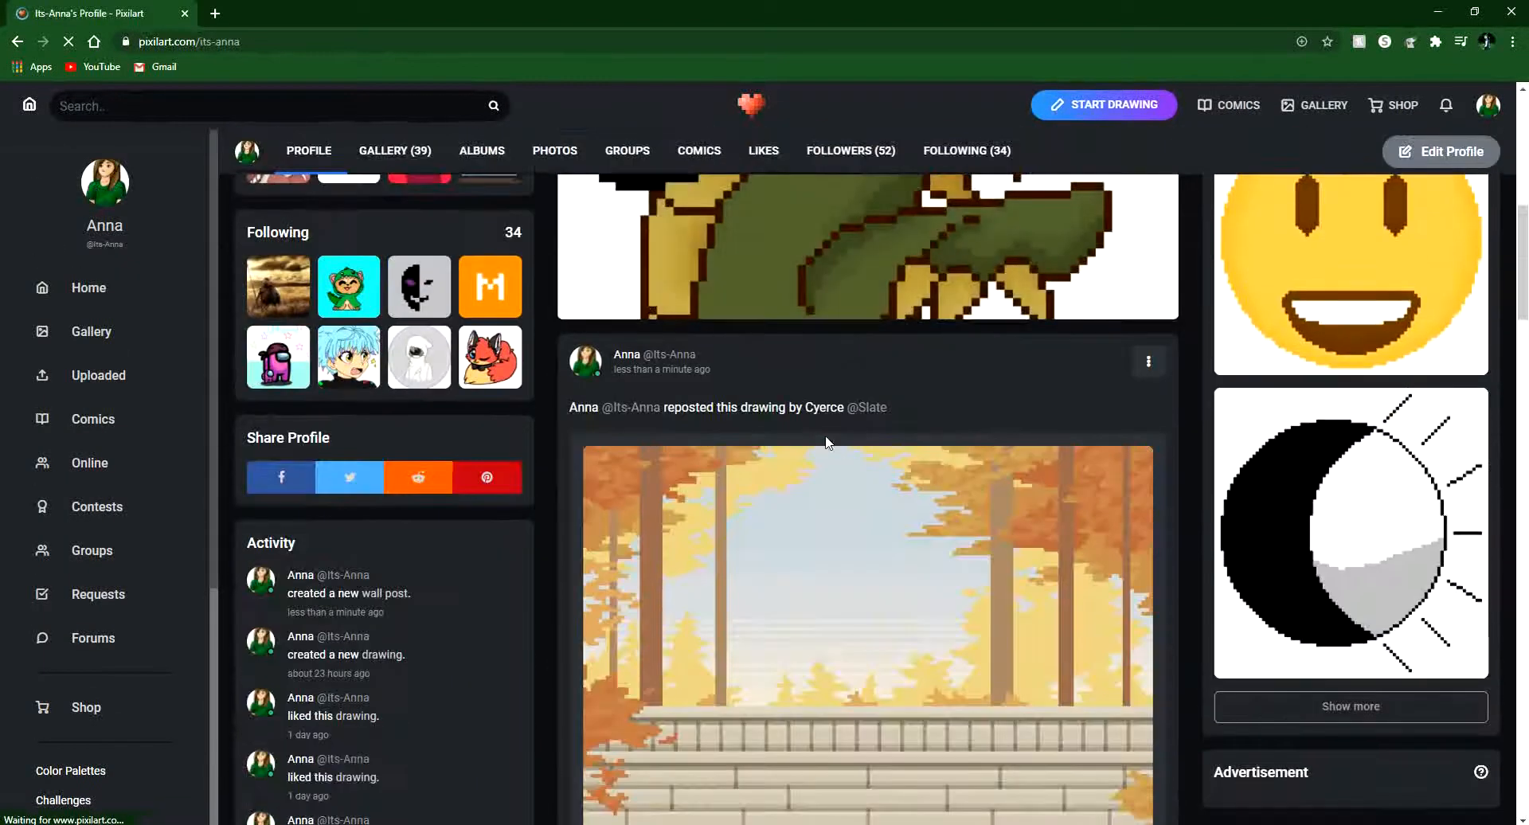
scroll(764, 495, "down", 10)
scroll(784, 469, "up", 4)
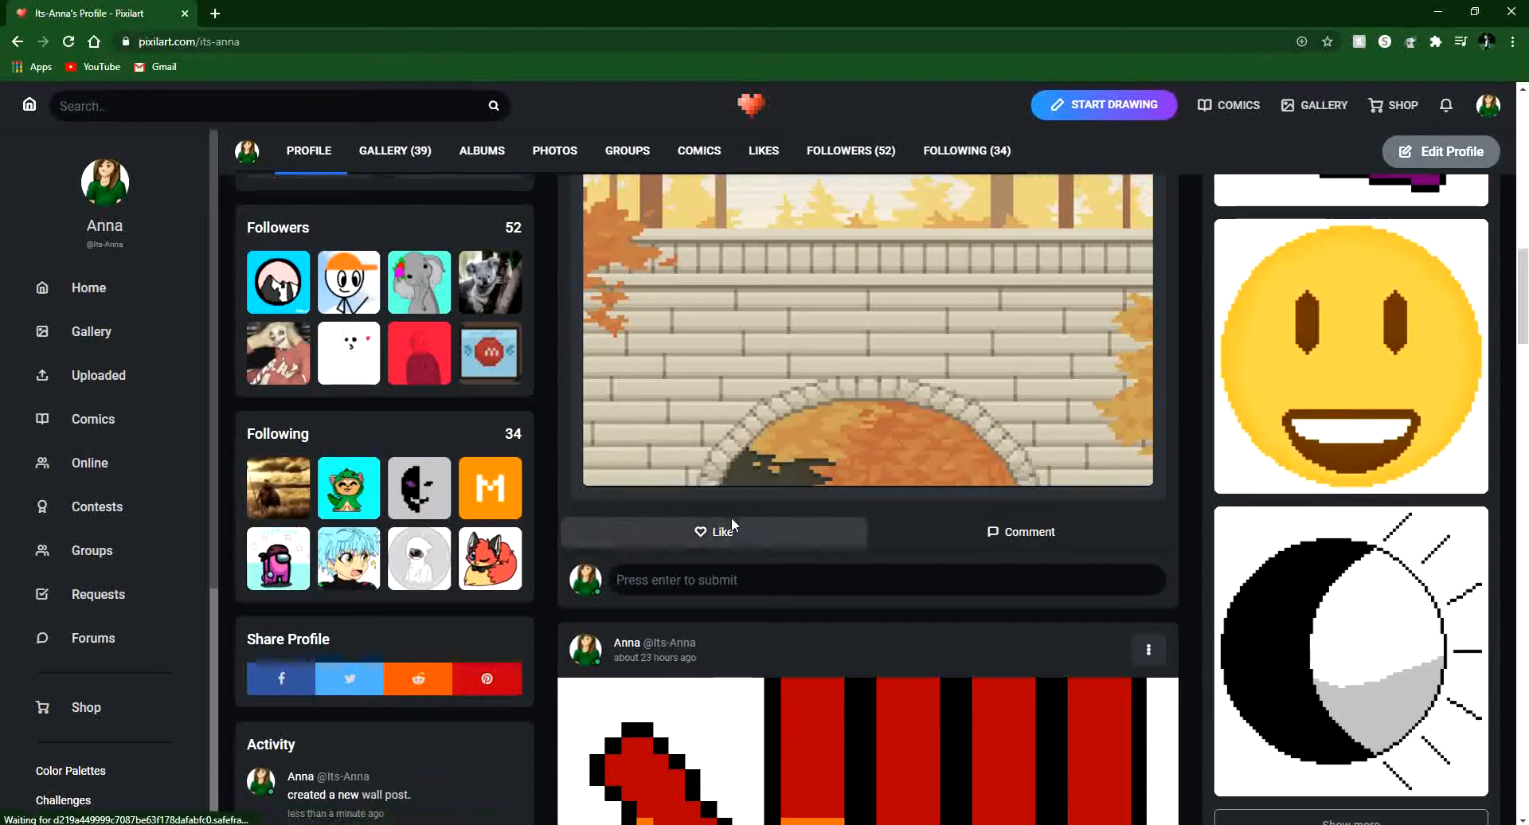
left_click(731, 527)
scroll(809, 442, "down", 4)
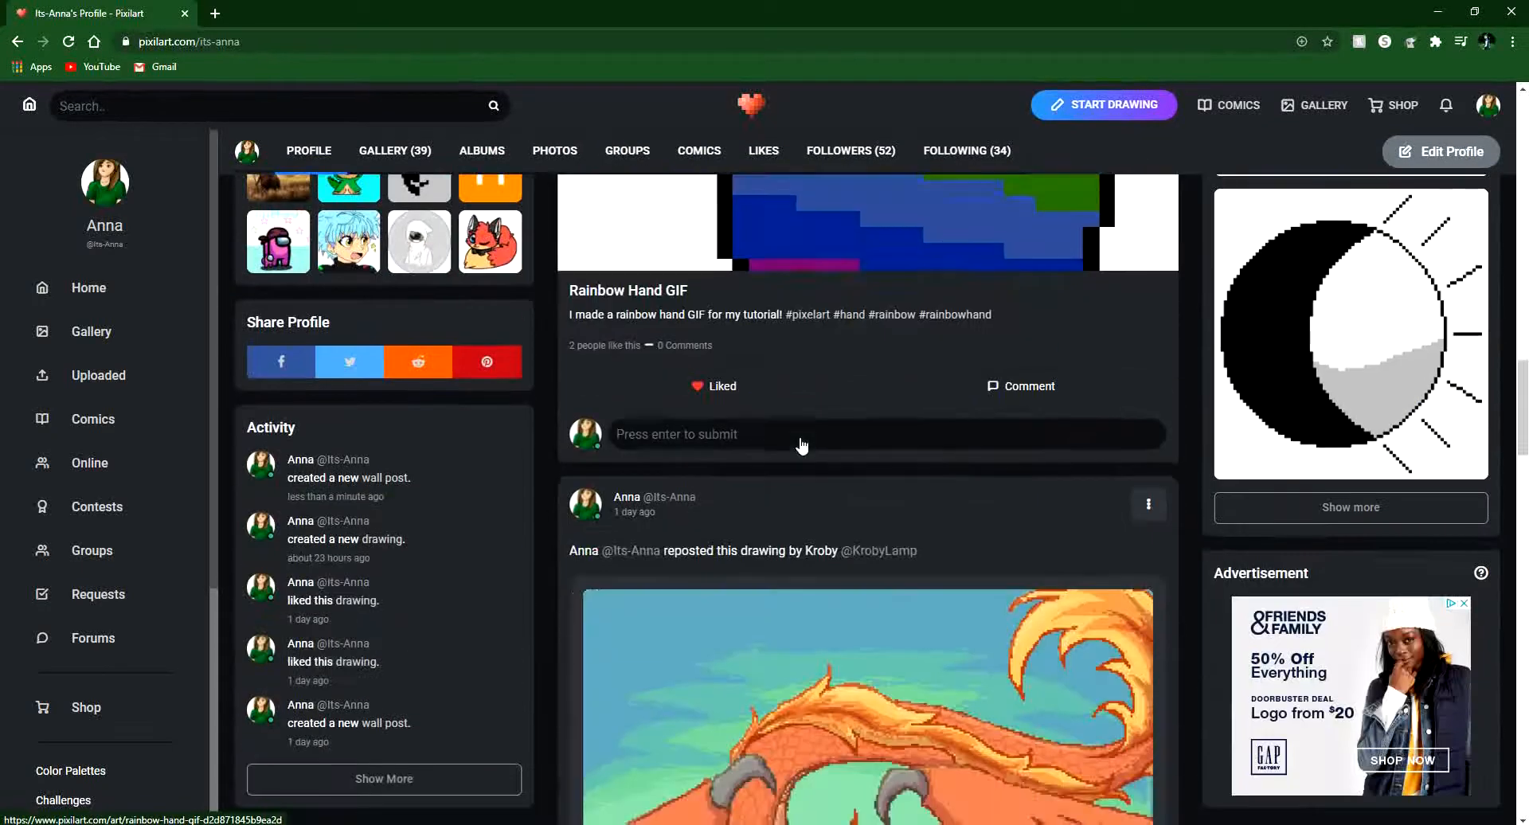
Pin the Rainbow Hand GIF post to the profile and check the pinned post above the wall.
scroll(805, 423, "up", 7)
scroll(805, 423, "up", 8)
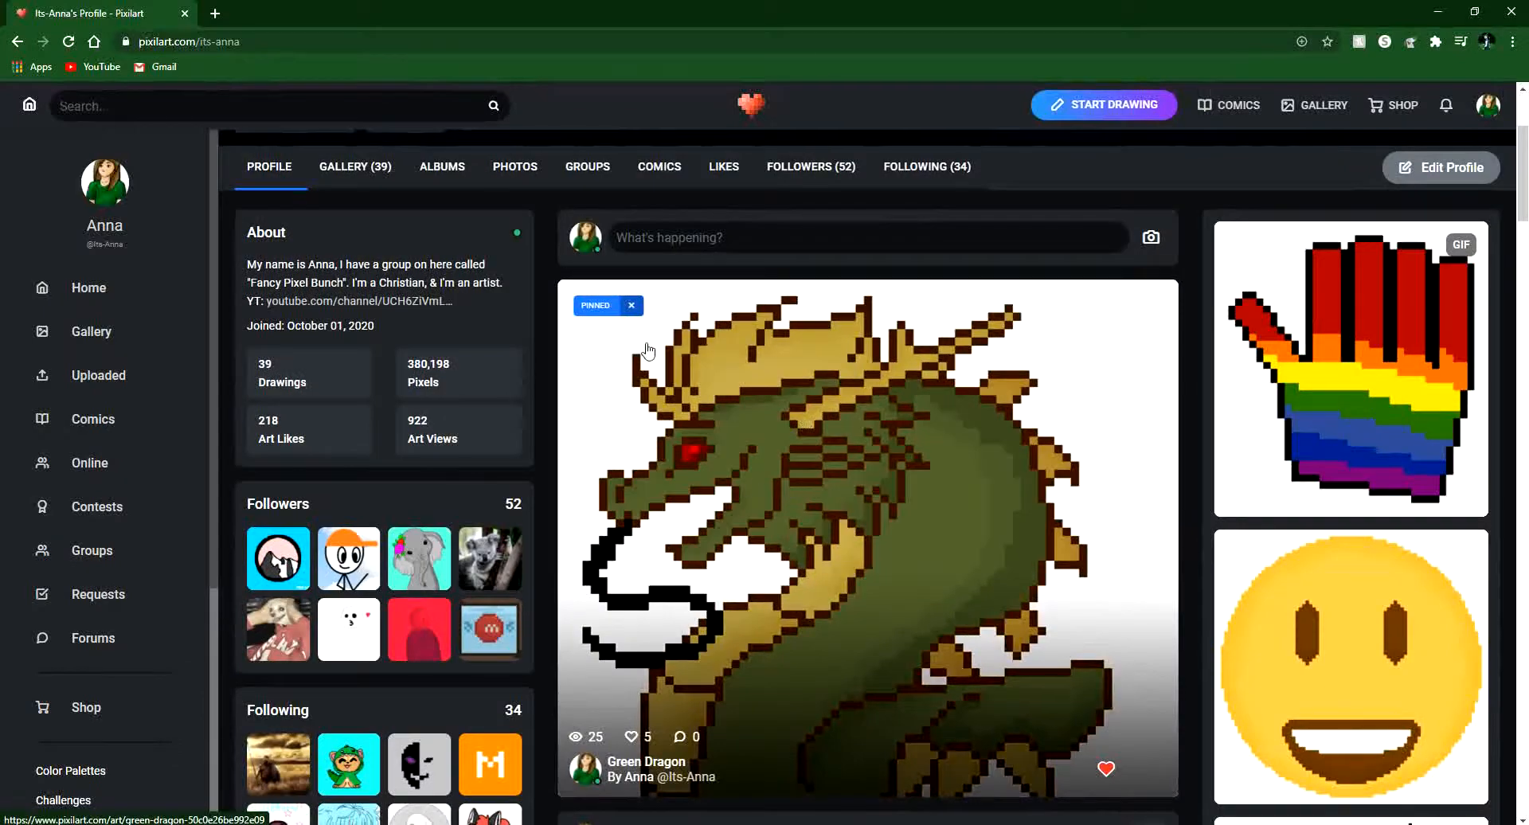
scroll(819, 427, "down", 15)
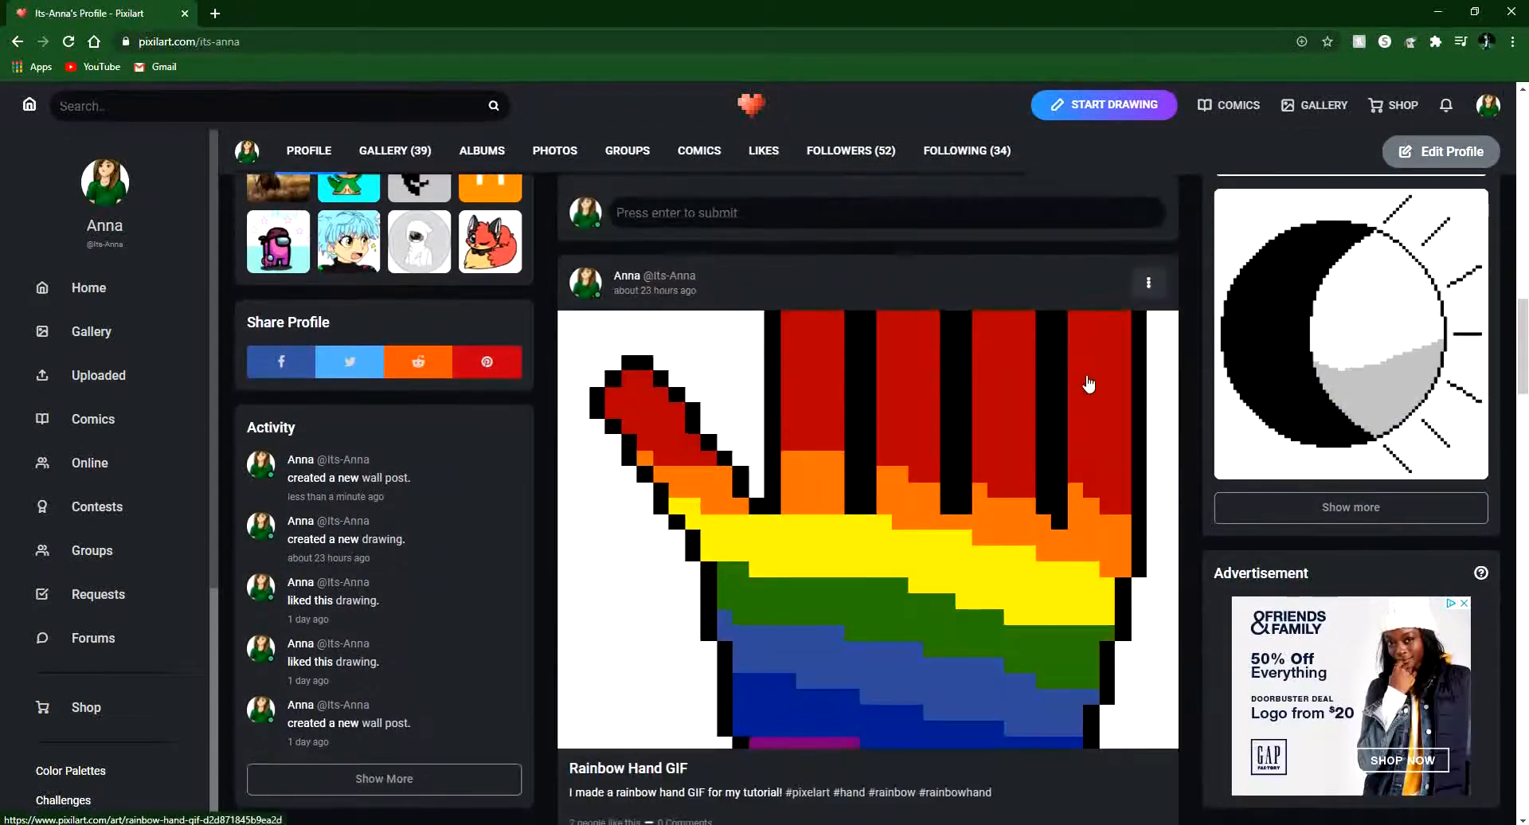
left_click(1149, 284)
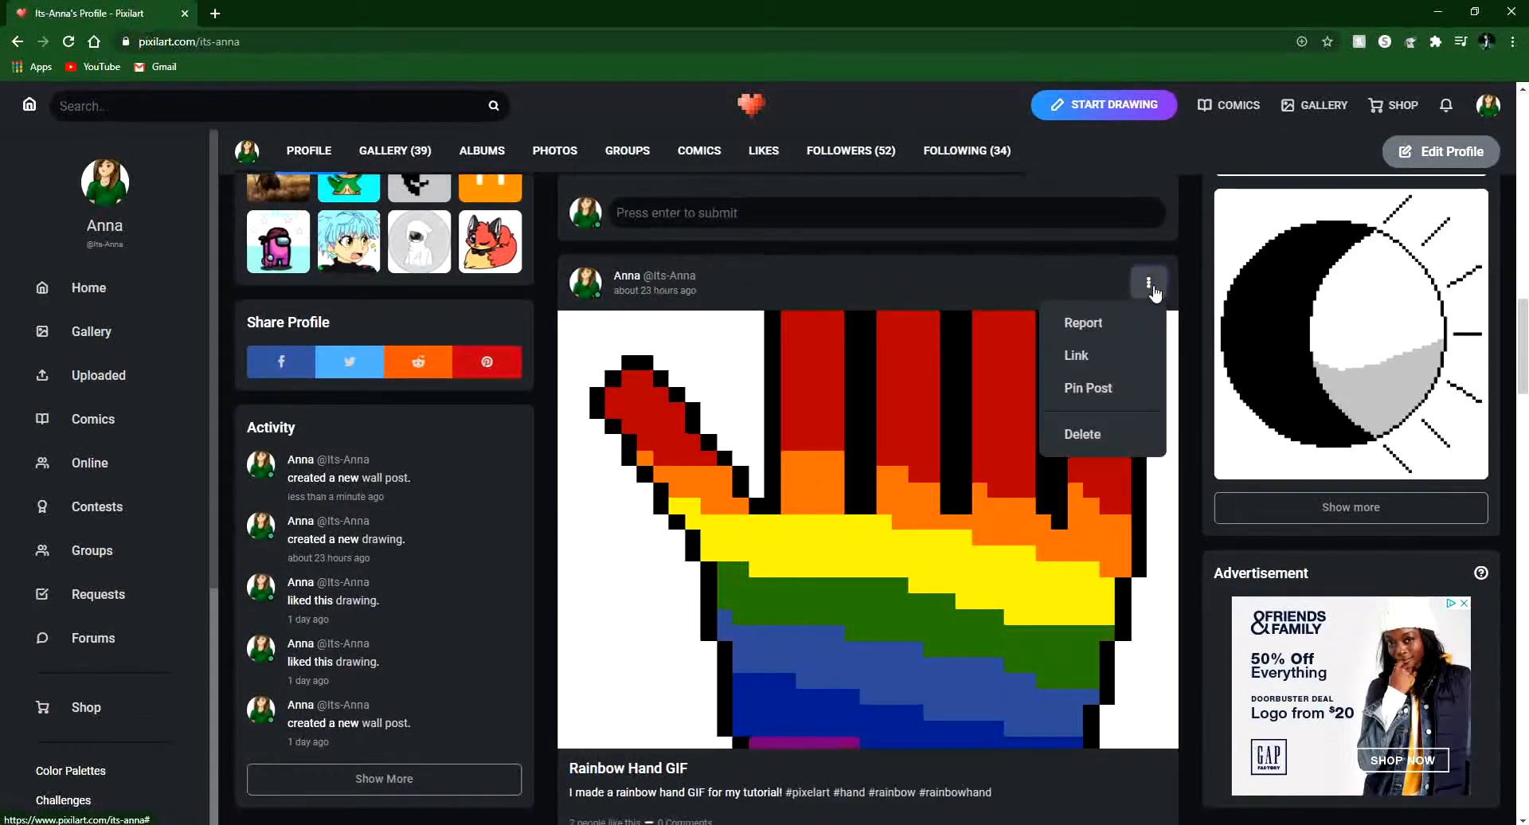
left_click(1084, 398)
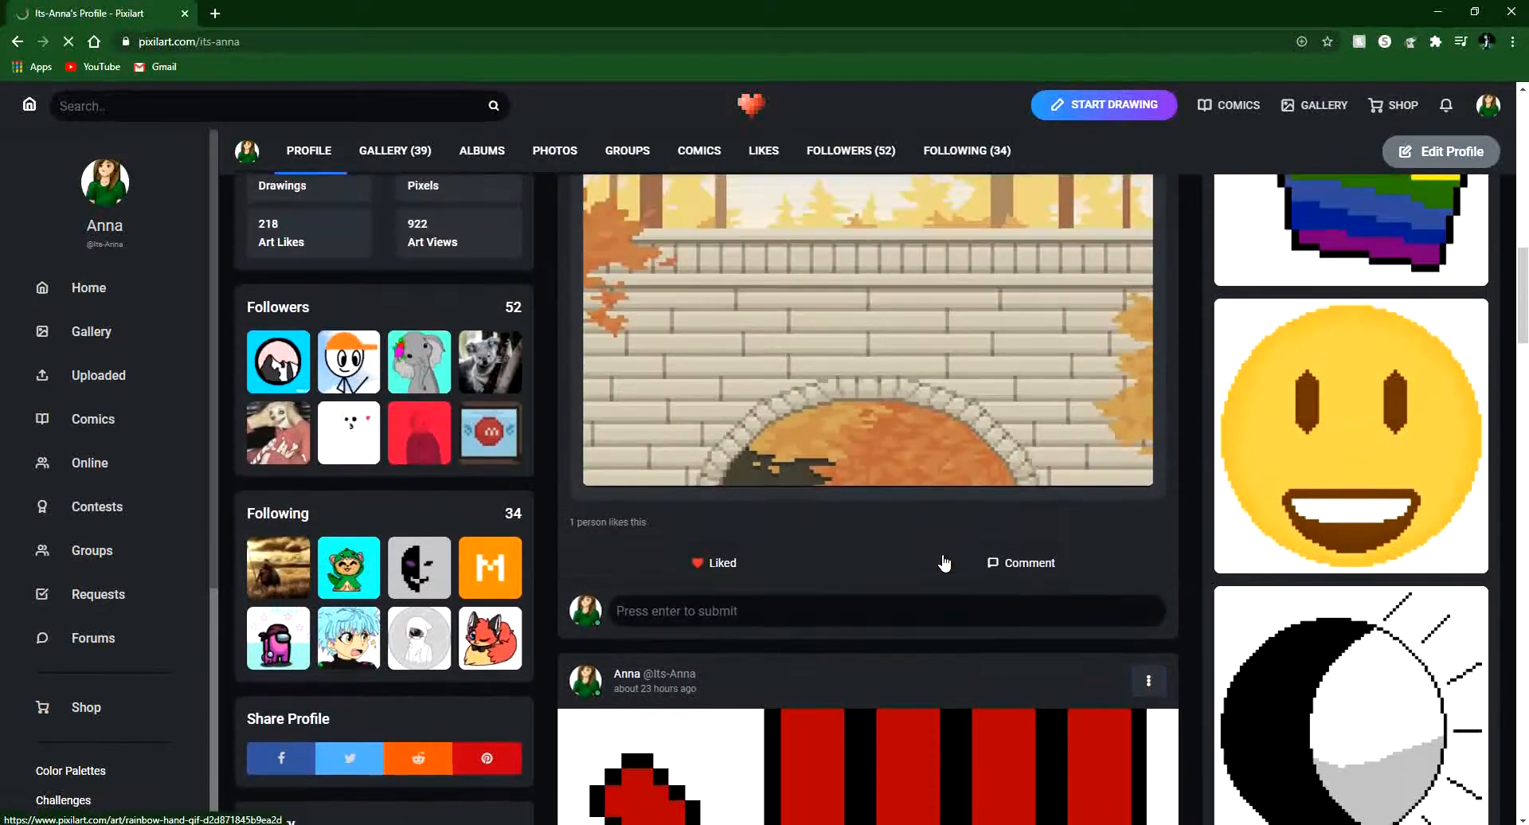
scroll(890, 593, "down", 9)
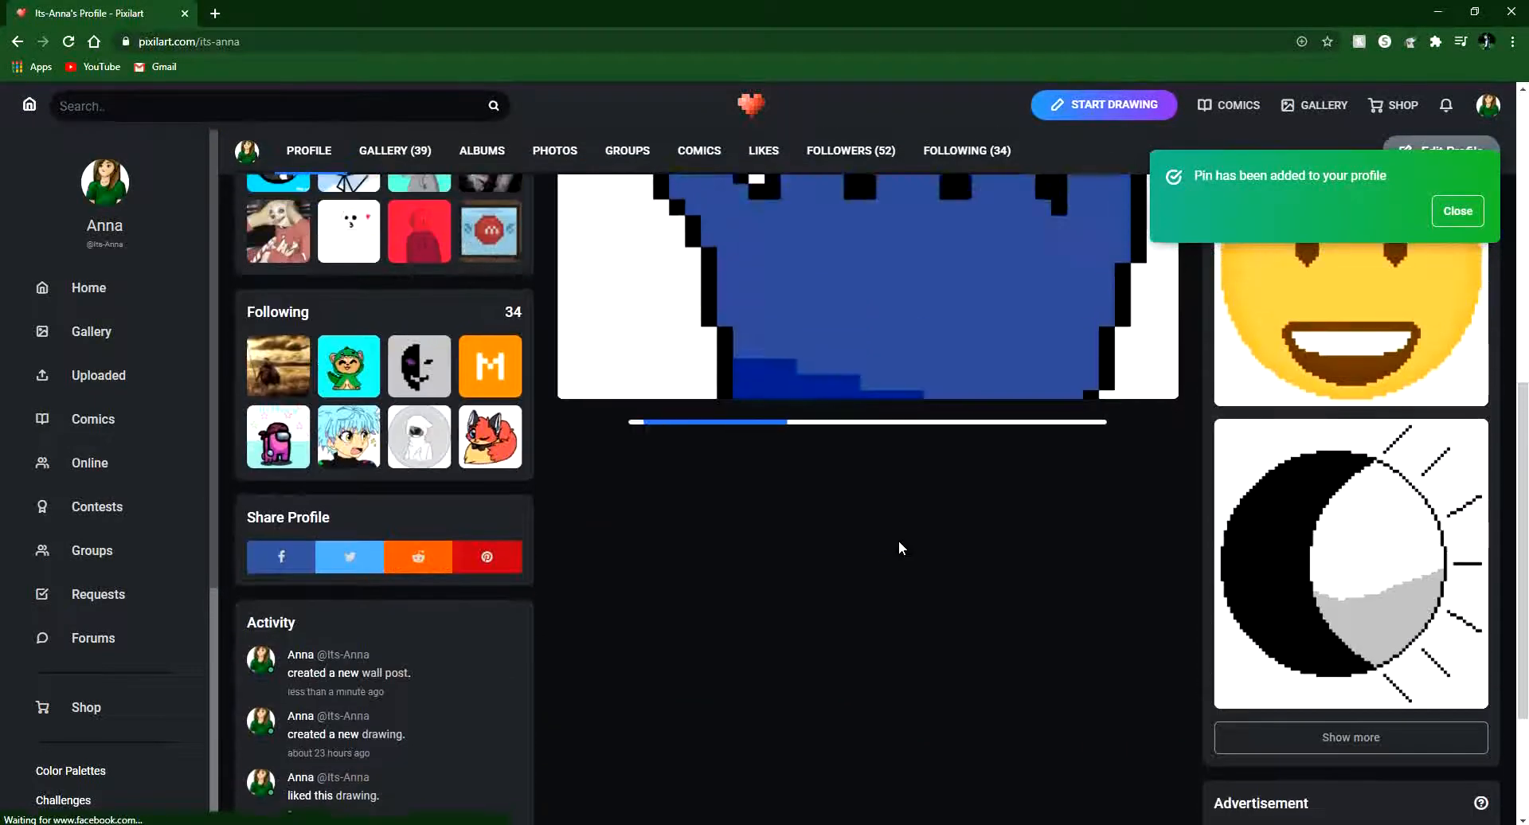
scroll(947, 318, "up", 2)
scroll(820, 308, "up", 5)
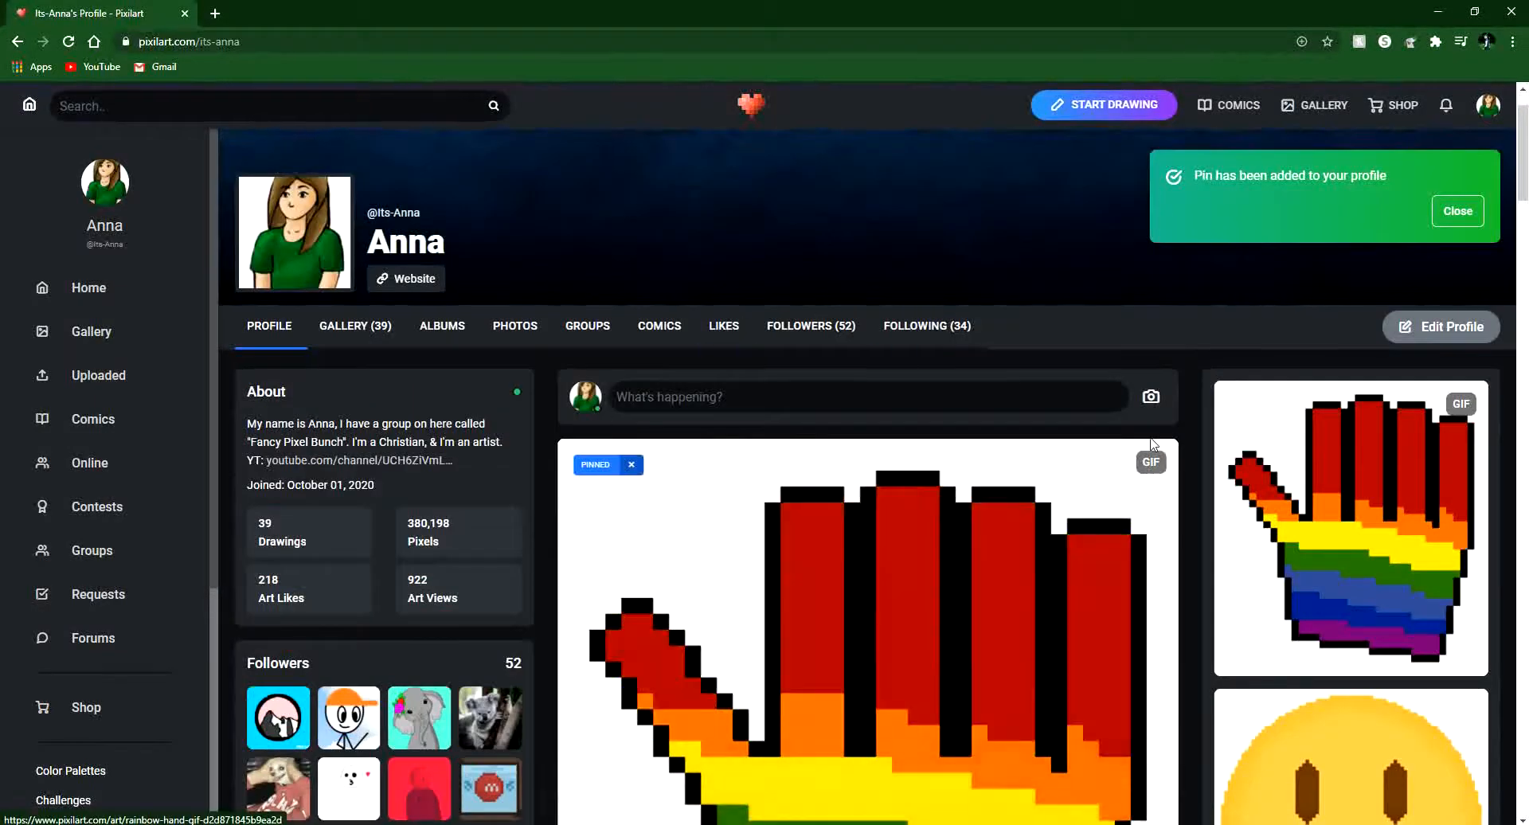
Examine the post options of the Stone Bridge repost, including Pin Post and Disable Comments, and close them.
scroll(1117, 465, "down", 6)
scroll(1115, 462, "down", 6)
scroll(1112, 461, "up", 3)
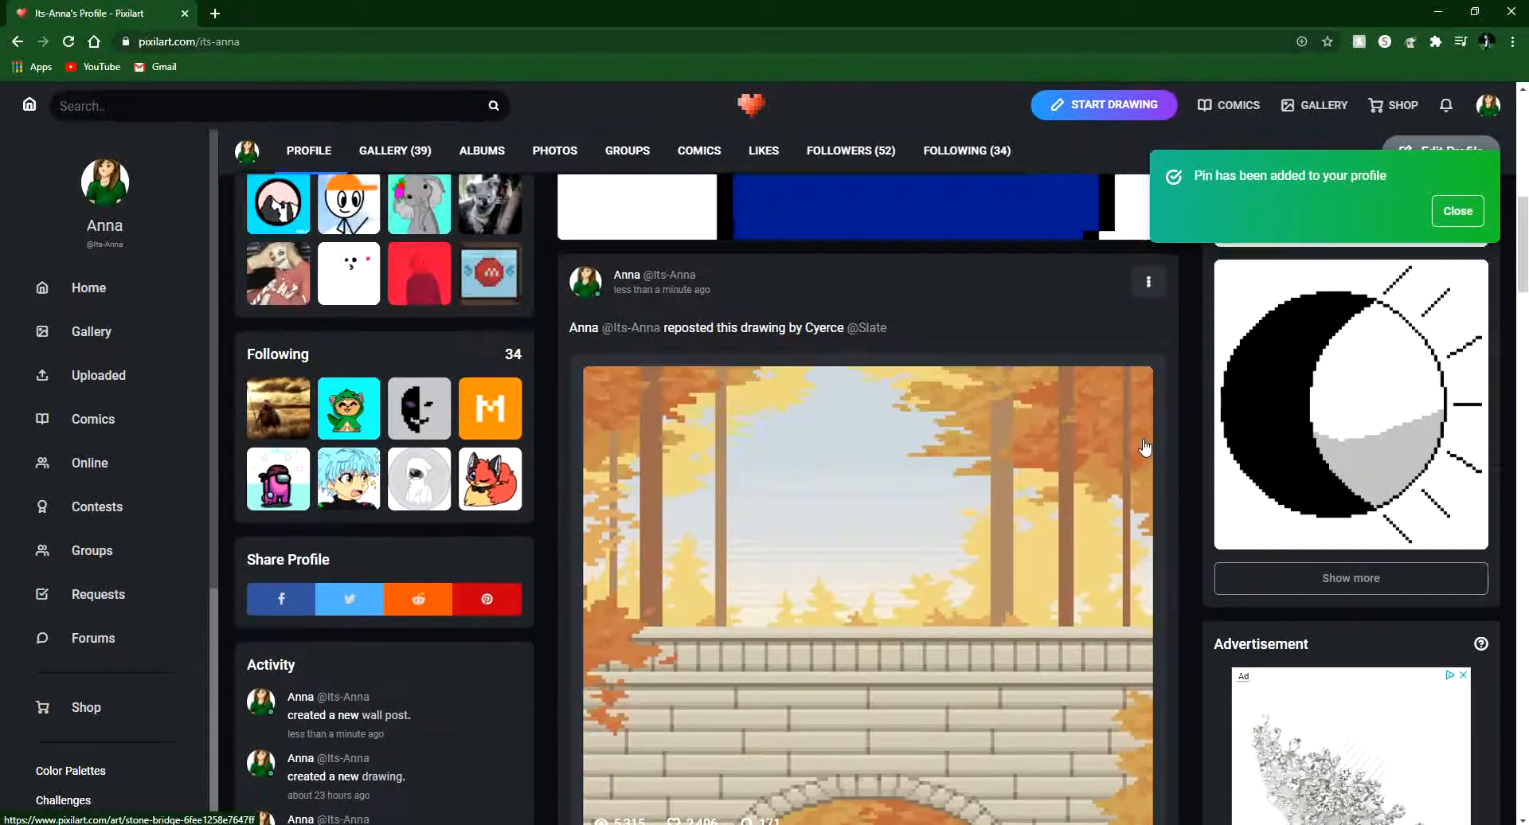
left_click(1147, 287)
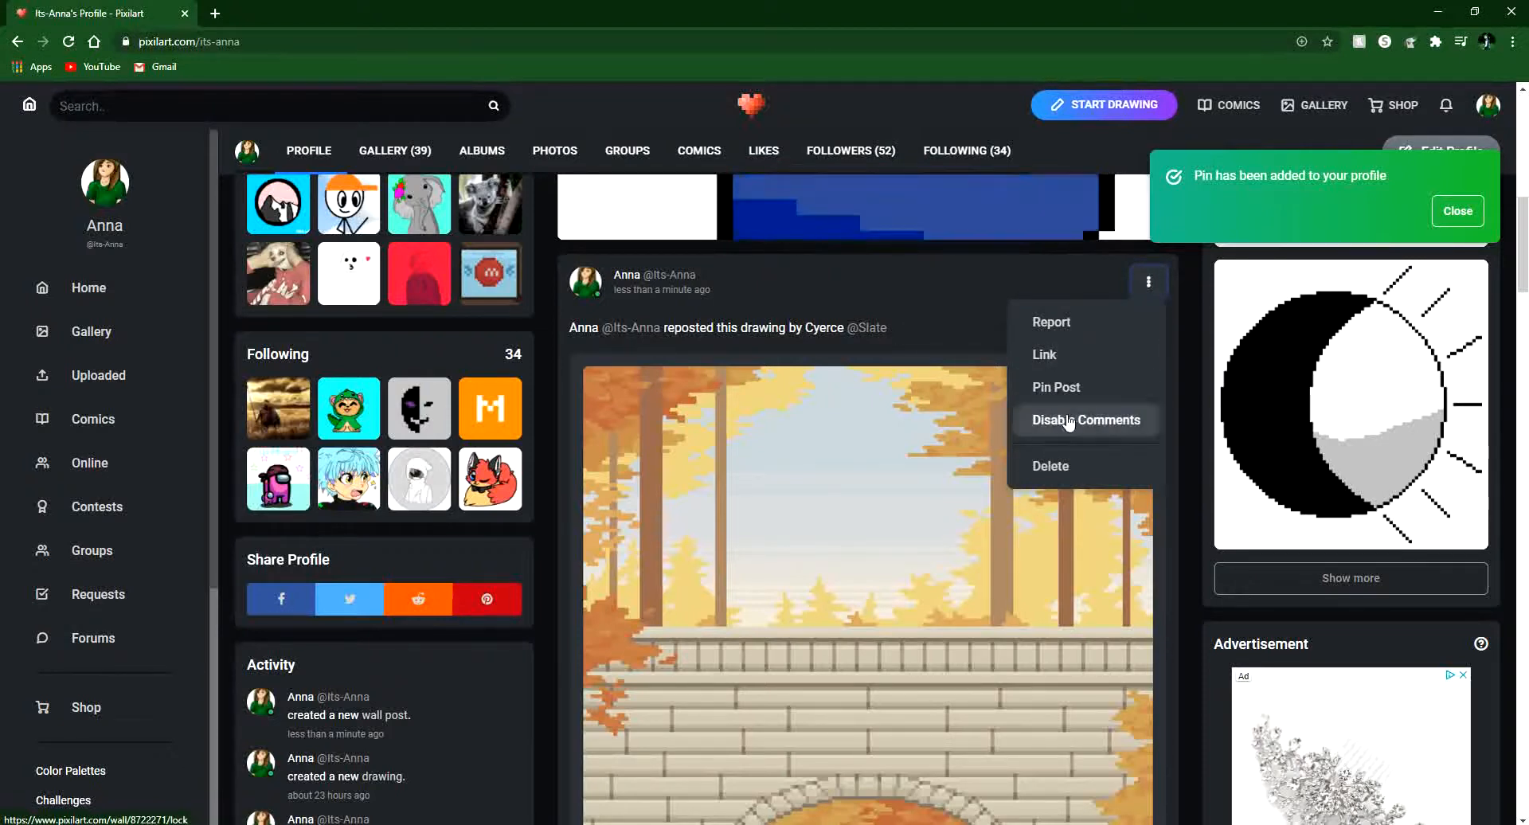
left_click(946, 296)
View the pinned Rainbow Hand GIF on the profile and dismiss the pin notification.
scroll(1005, 410, "up", 6)
scroll(1005, 409, "up", 3)
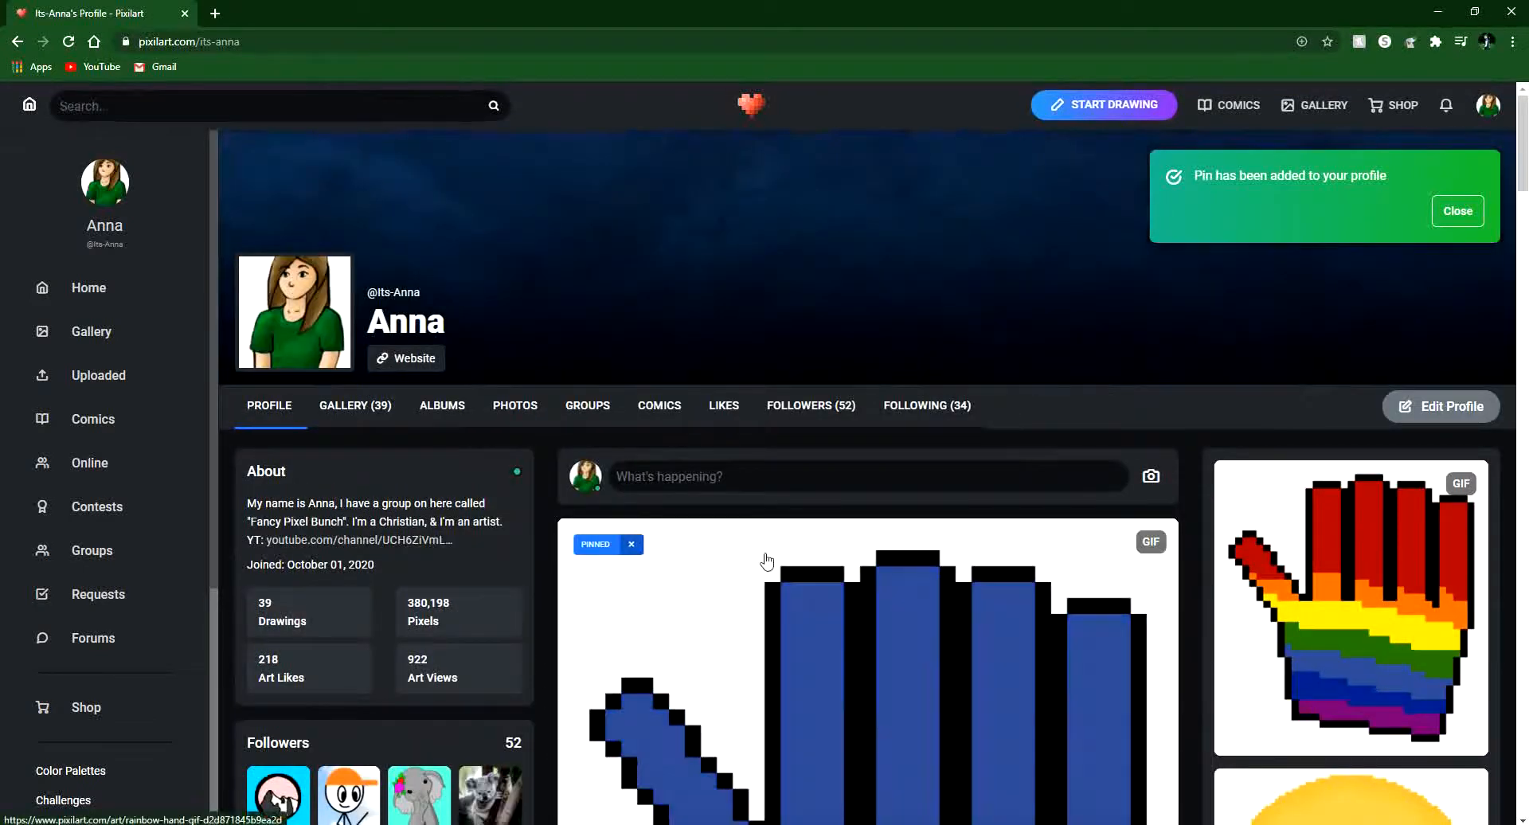
scroll(1009, 534, "down", 5)
scroll(1008, 534, "up", 6)
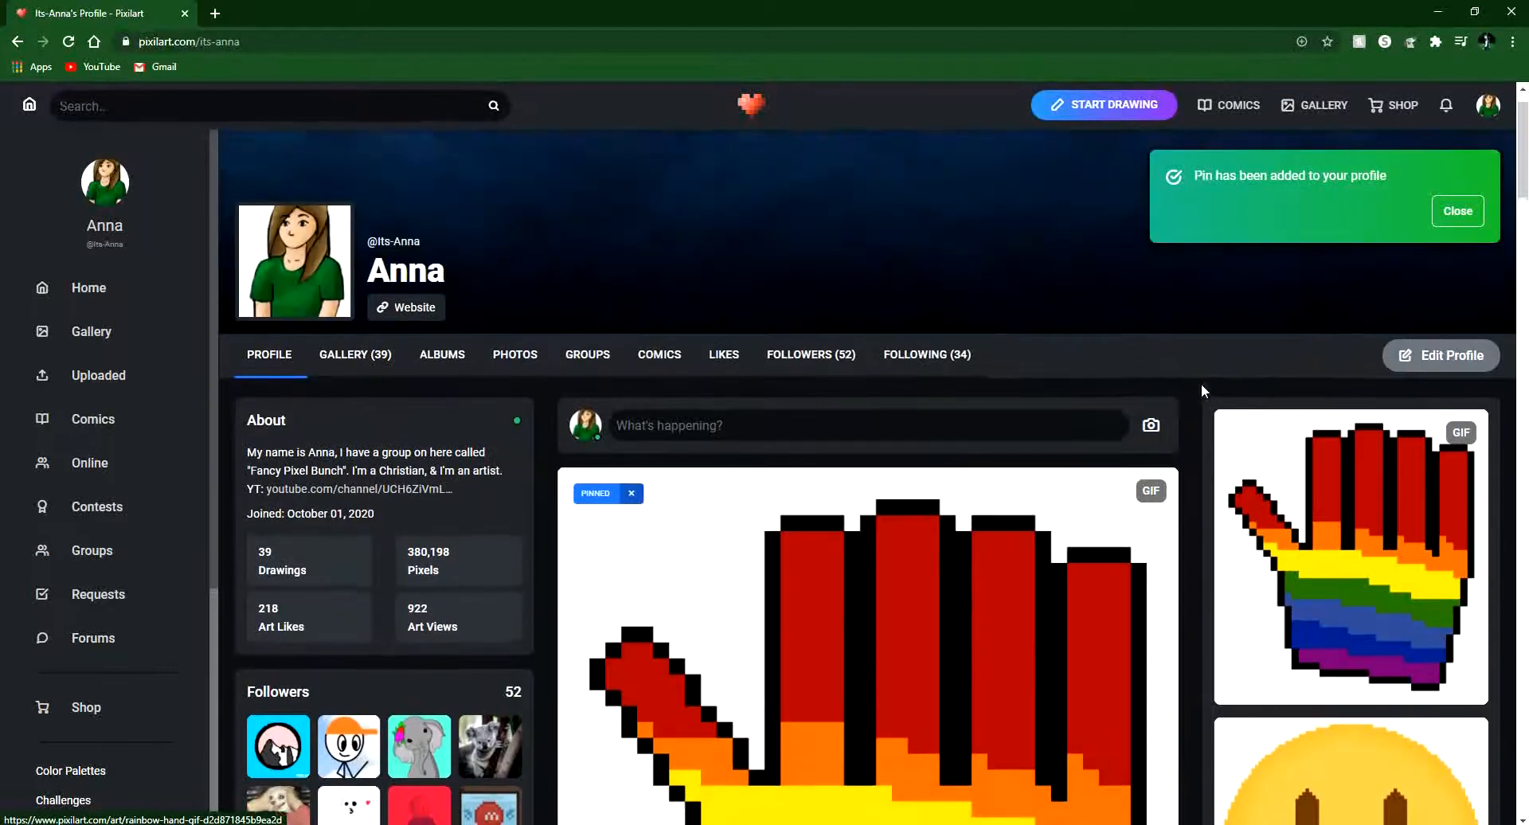
left_click(1456, 211)
scroll(426, 516, "down", 2)
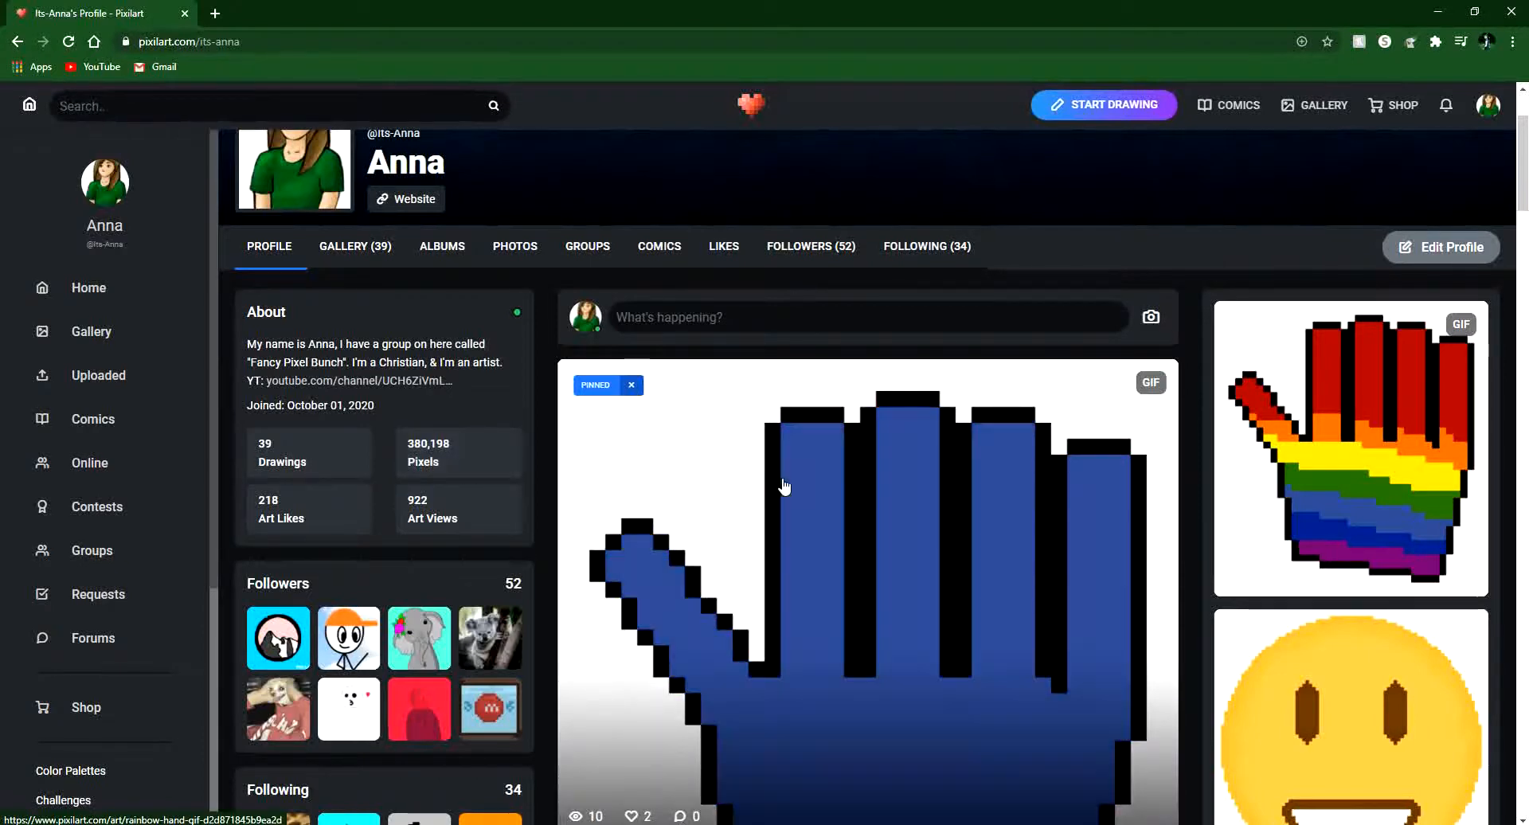
scroll(828, 490, "up", 2)
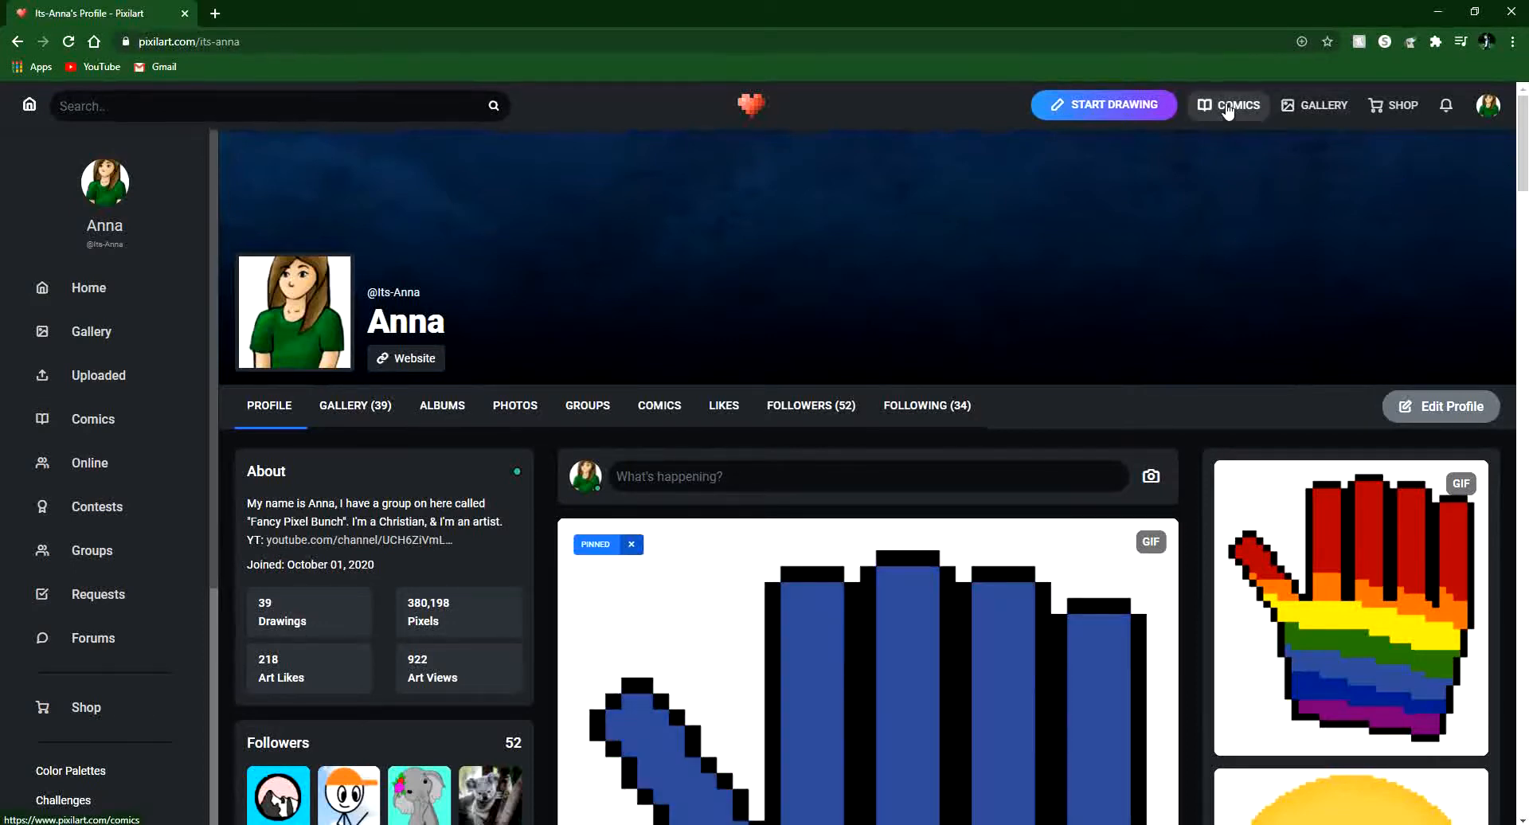
Start a new drawing and show the available base drawings to start from.
left_click(1134, 112)
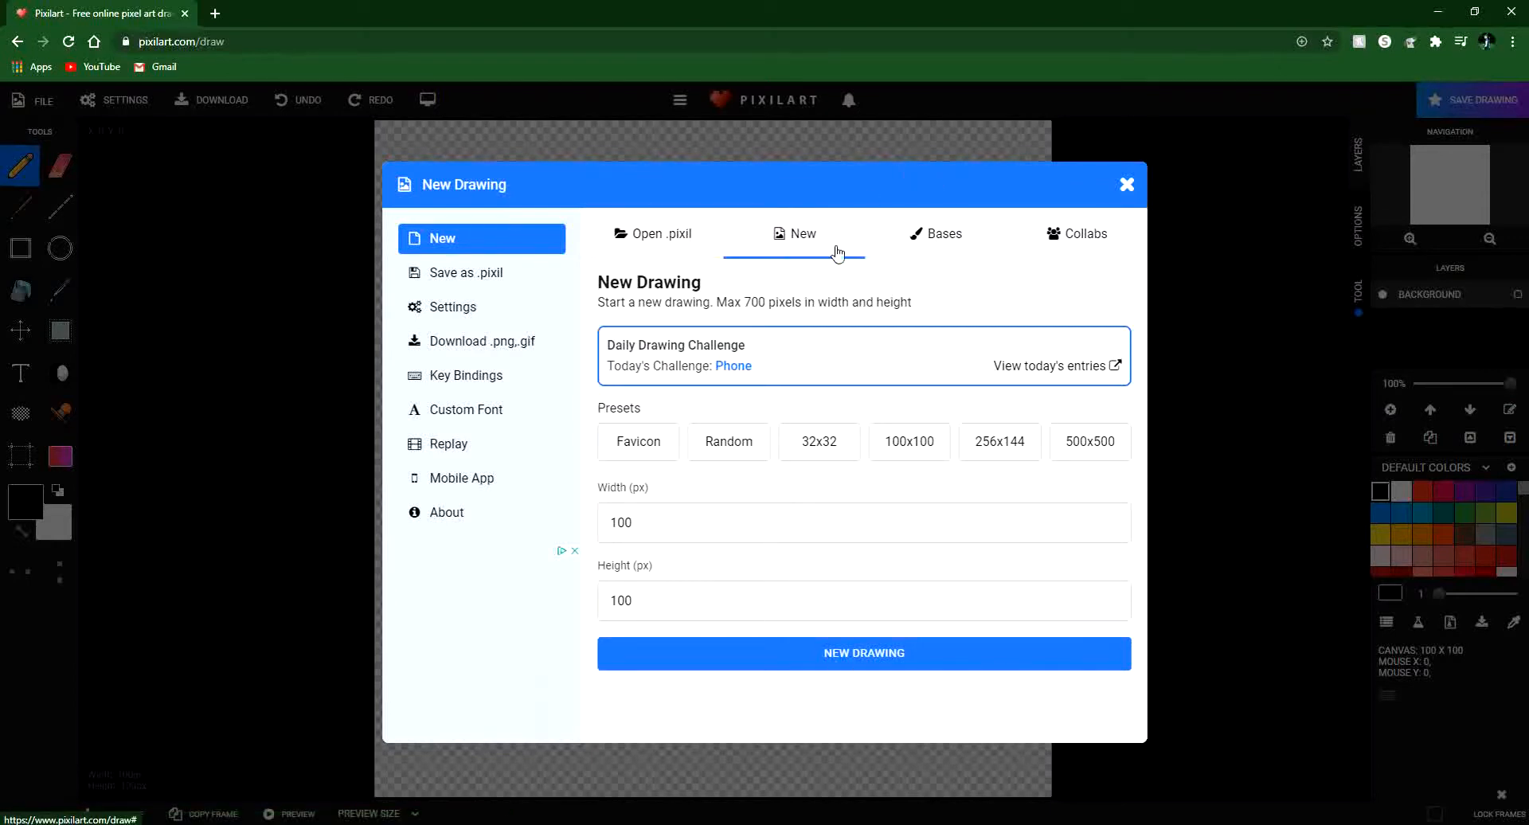
left_click(949, 236)
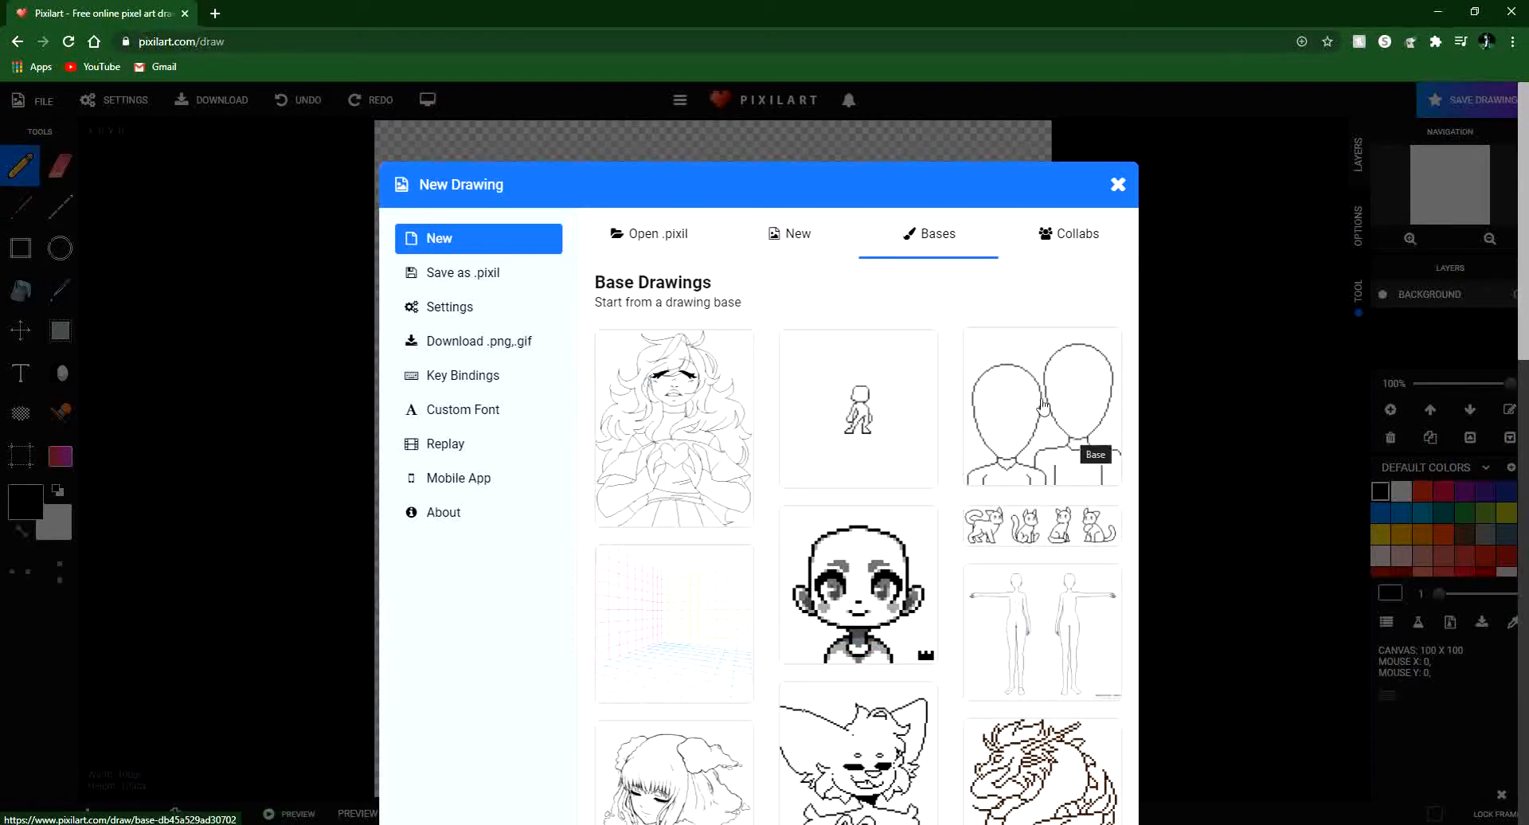
Browse the base drawings and start a drawing from the base of the long-haired girl holding a heart.
scroll(993, 418, "down", 5)
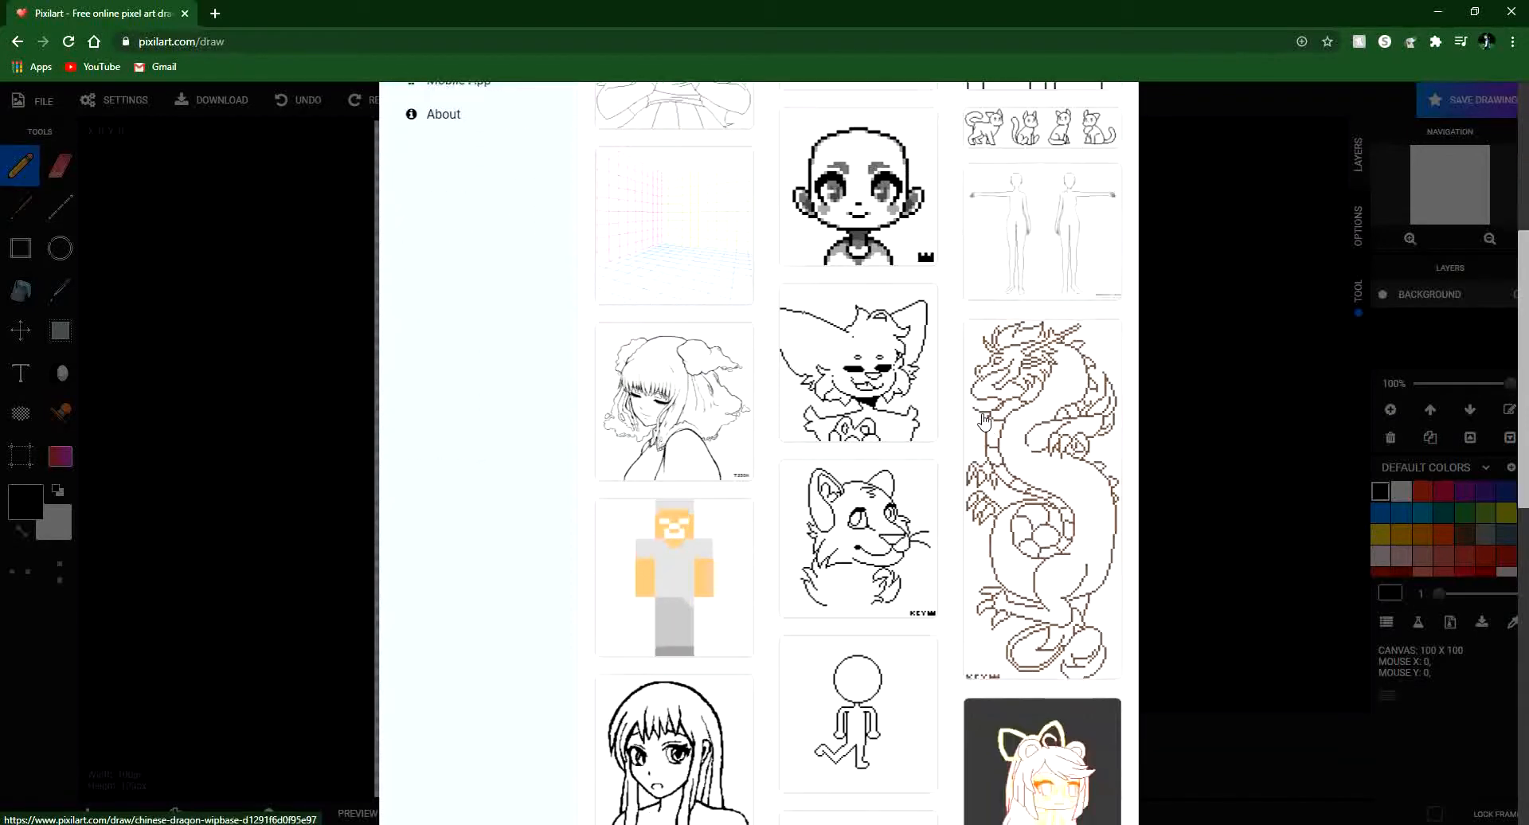
scroll(988, 422, "down", 2)
scroll(940, 436, "up", 1)
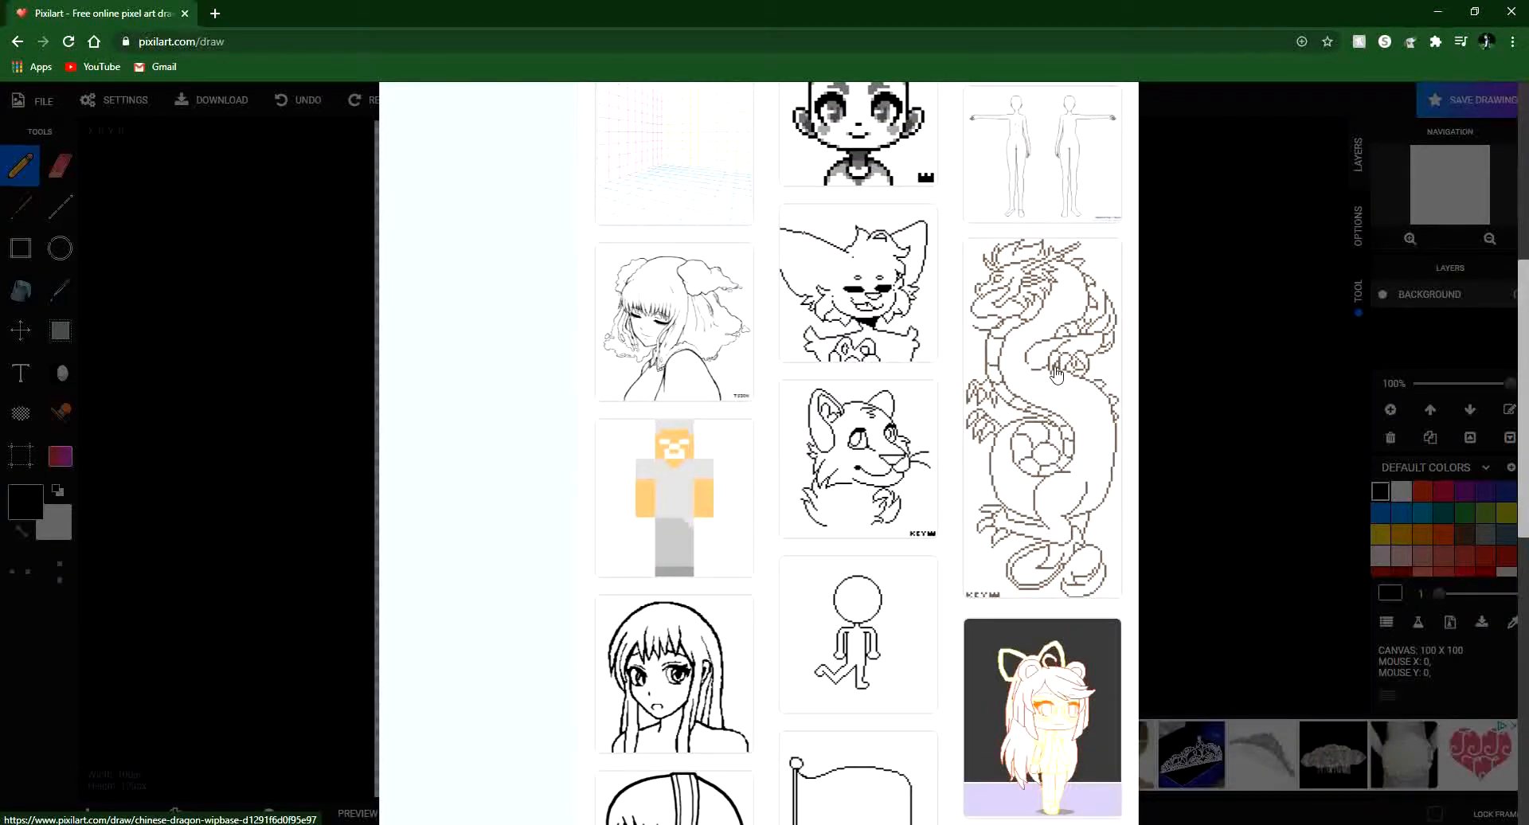
scroll(1035, 398, "down", 9)
scroll(996, 446, "up", 2)
scroll(961, 497, "down", 3)
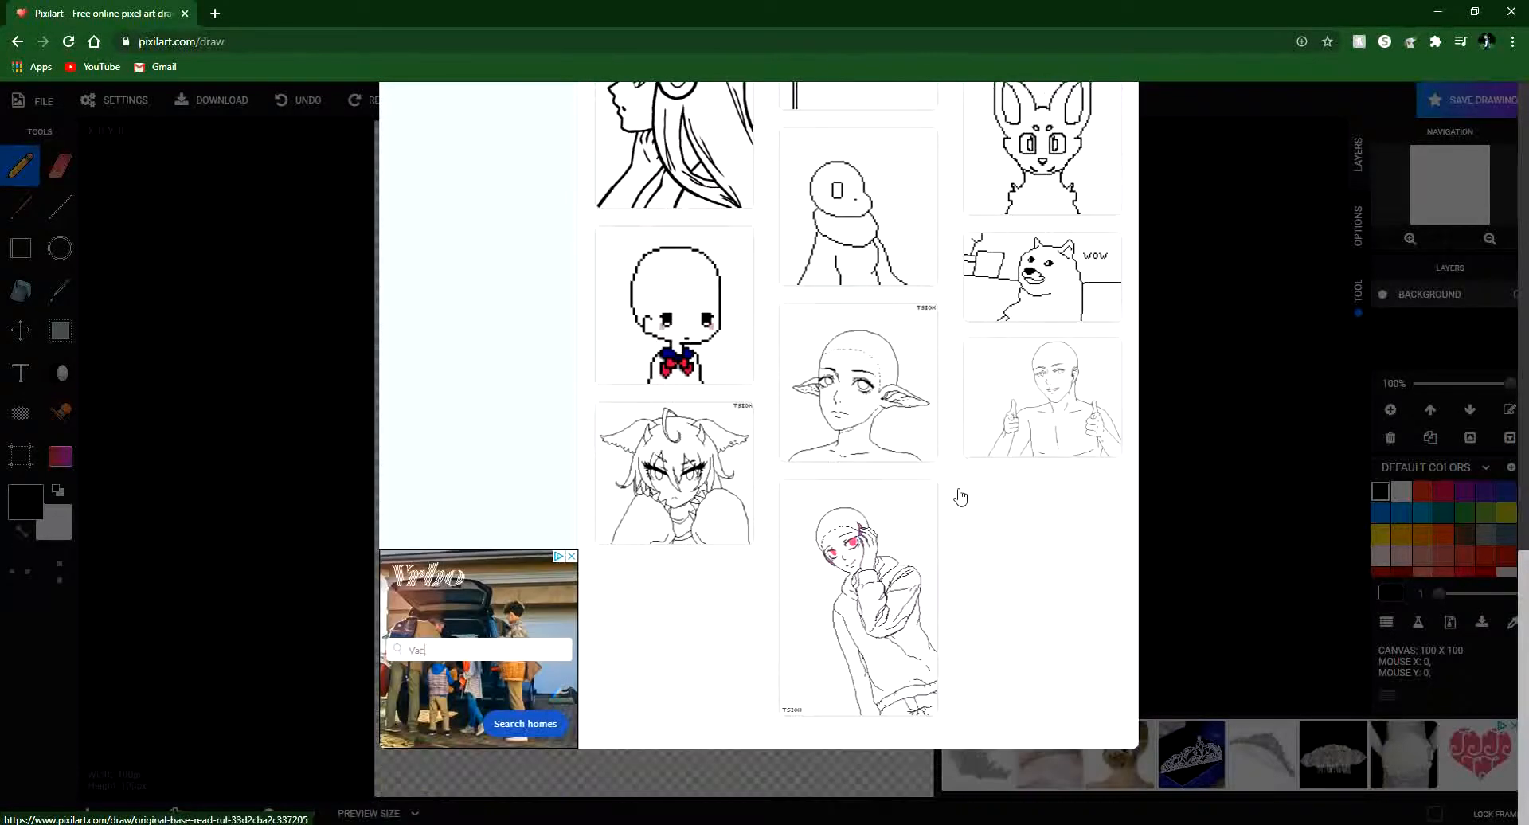
scroll(940, 526, "up", 10)
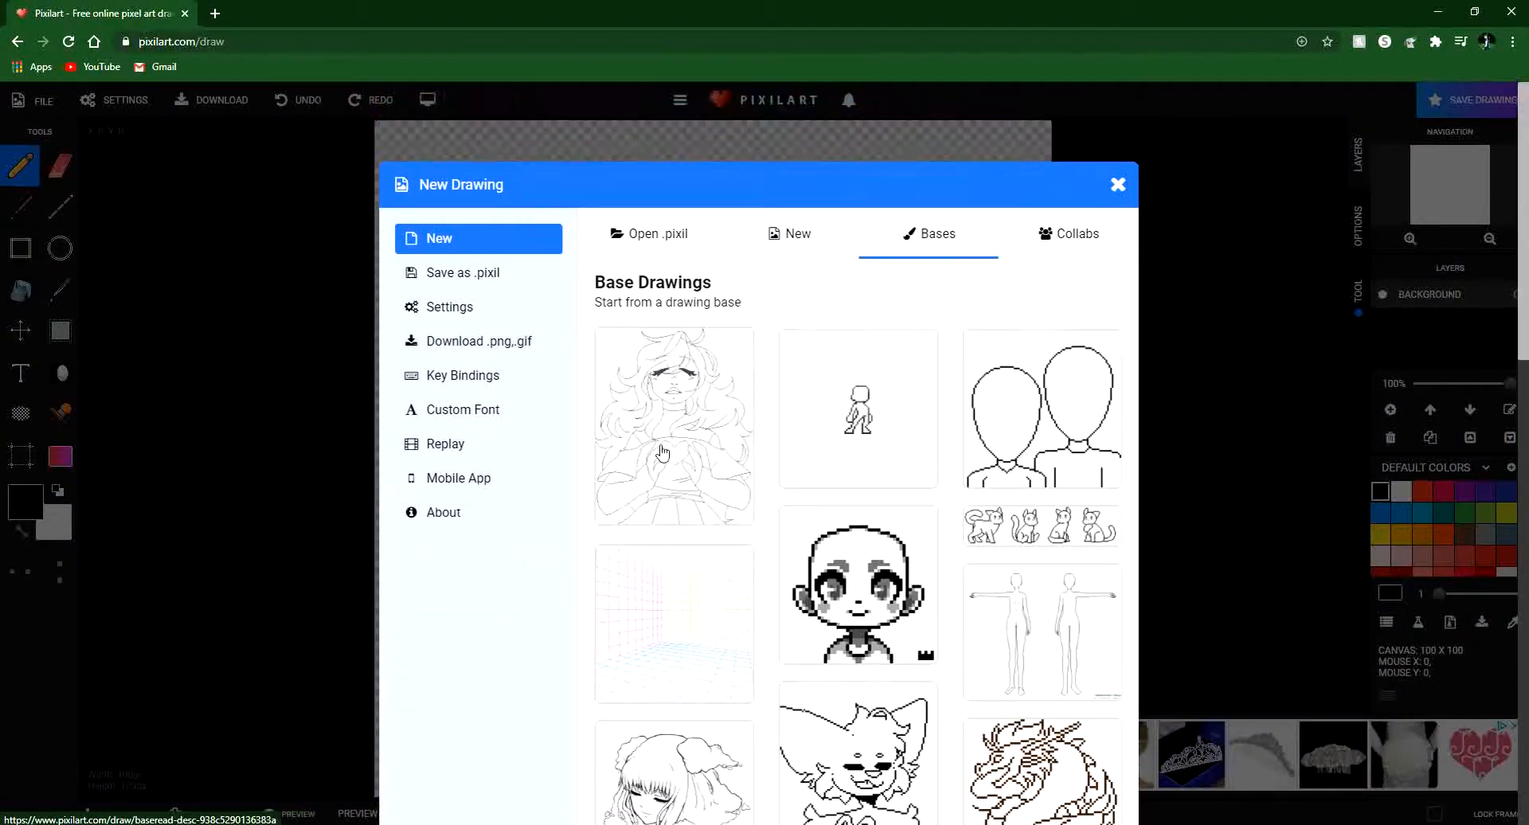
left_click(660, 454)
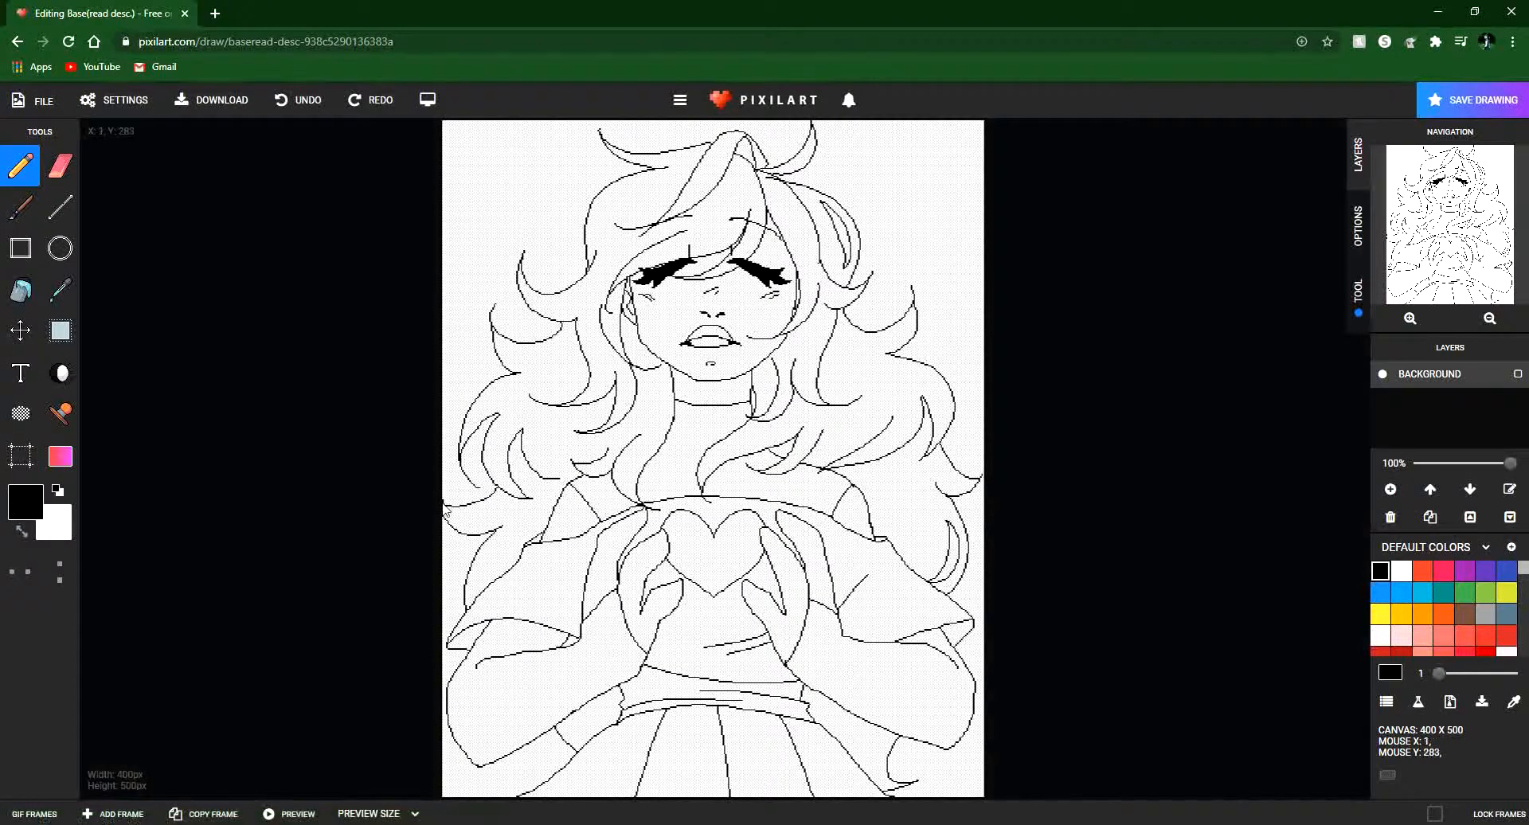
scroll(533, 468, "up", 5)
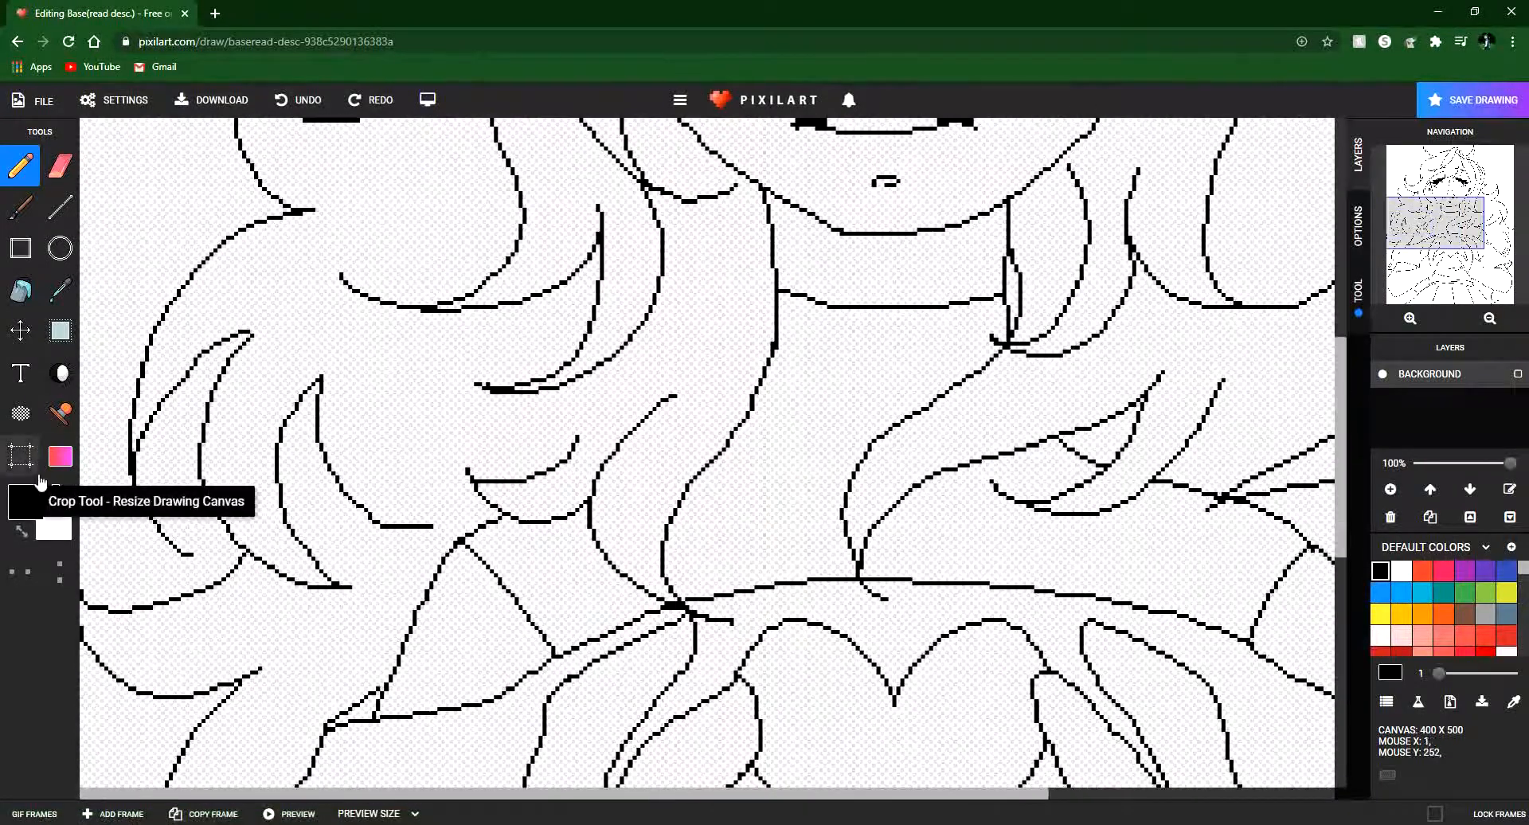
scroll(583, 430, "down", 5)
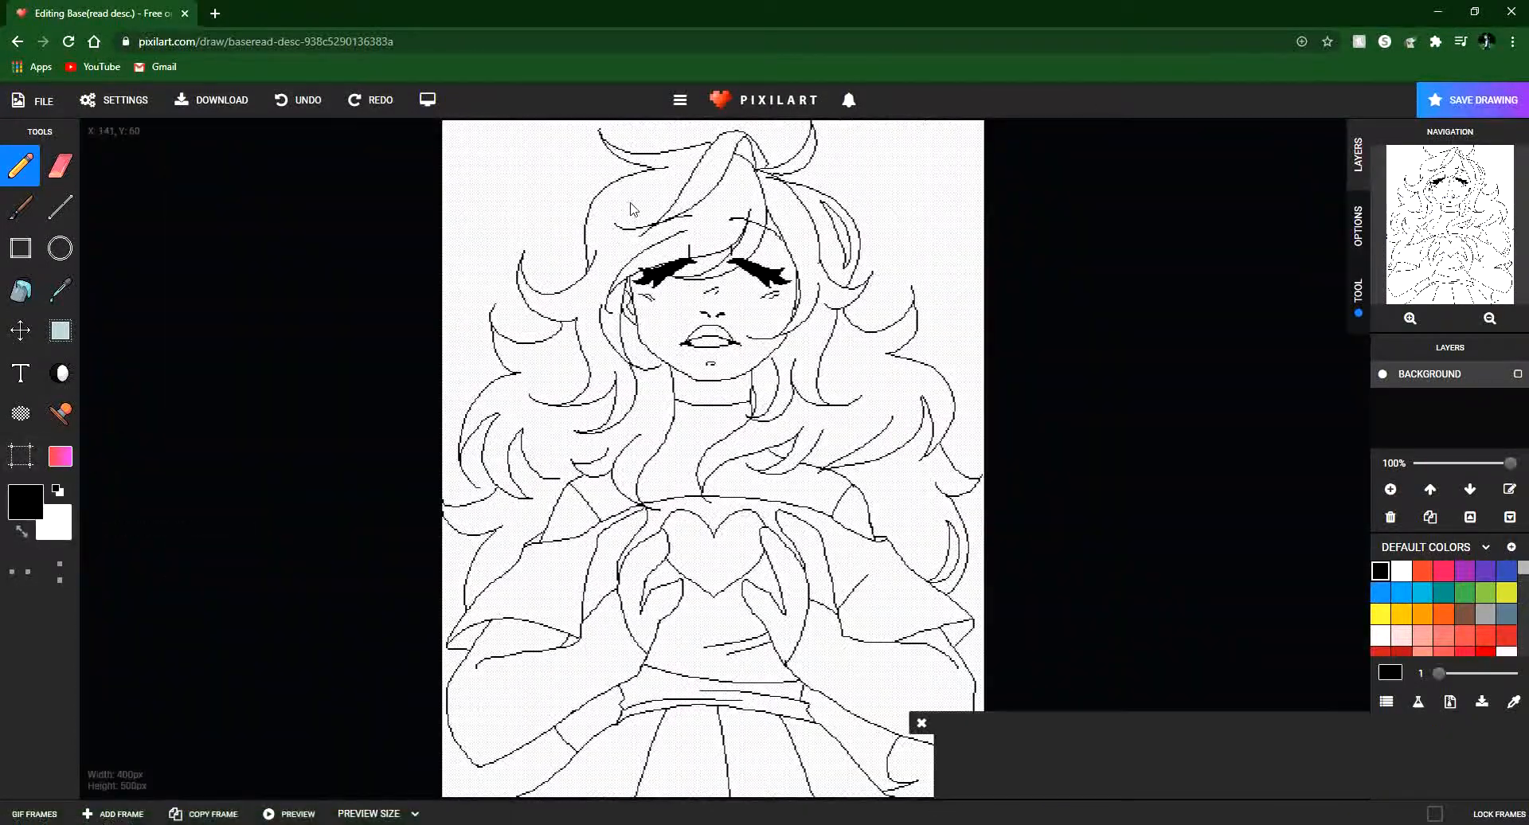
Set the primary colour to dark green and scribble a short pencil line inside the heart.
left_click(11, 516)
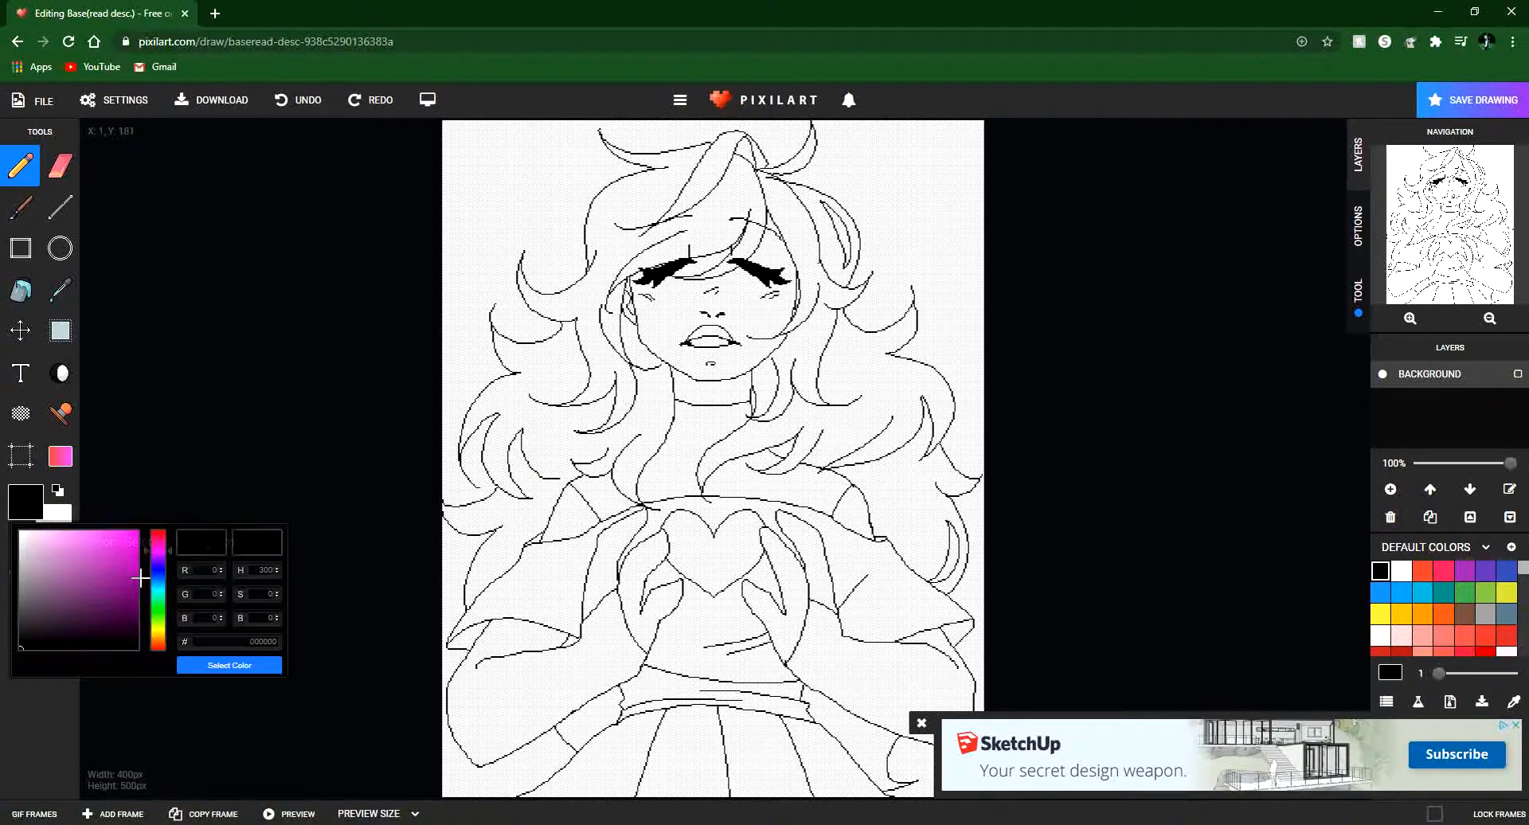
left_click(164, 610)
left_click(213, 668)
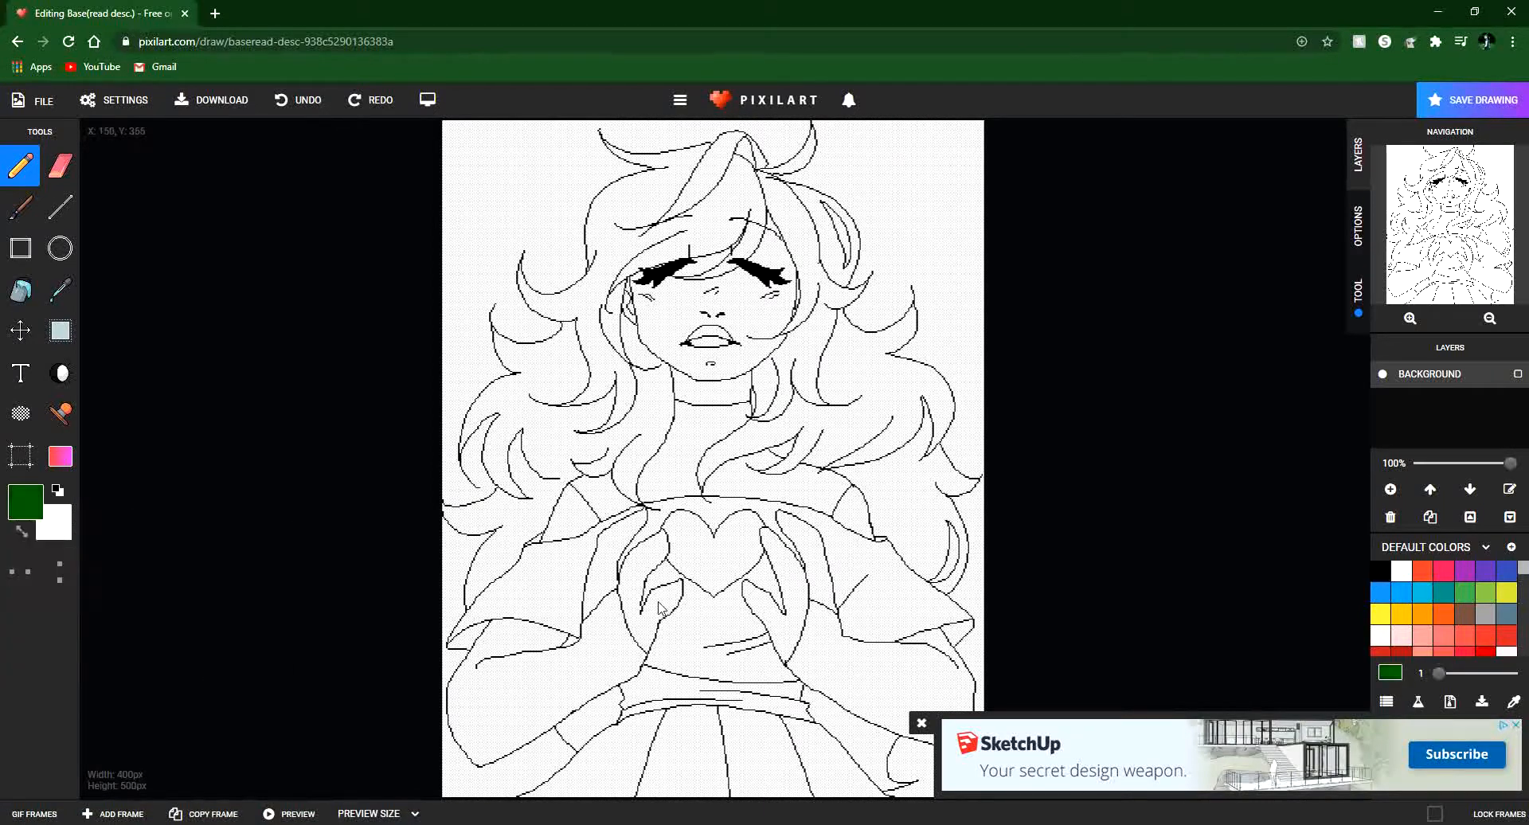
left_click_drag(696, 568, 731, 548)
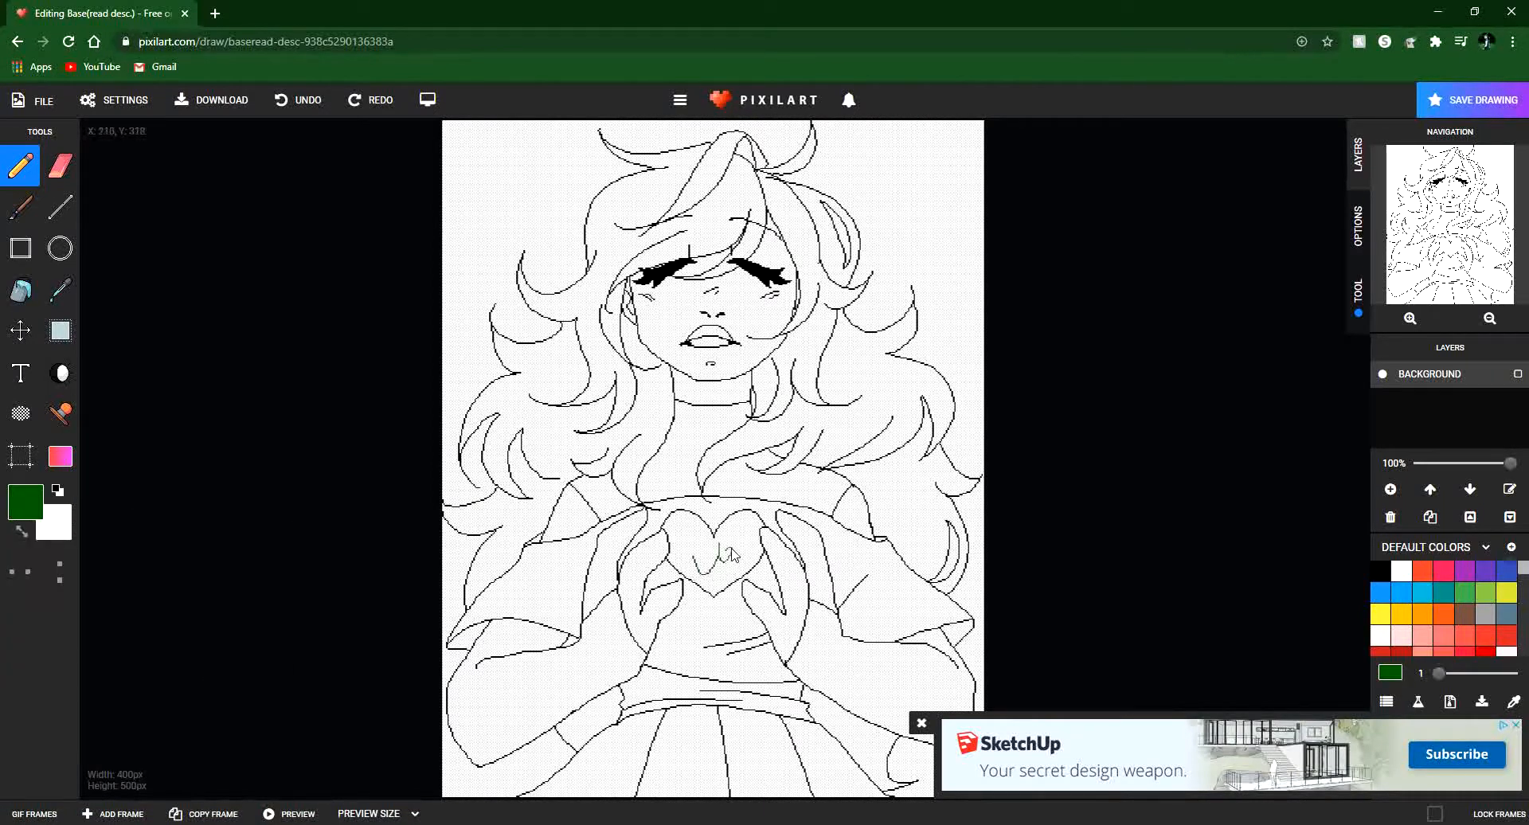
Fill the heart, both sleeves and the neckline of the girl's shirt with dark green.
left_click(21, 290)
left_click(720, 568)
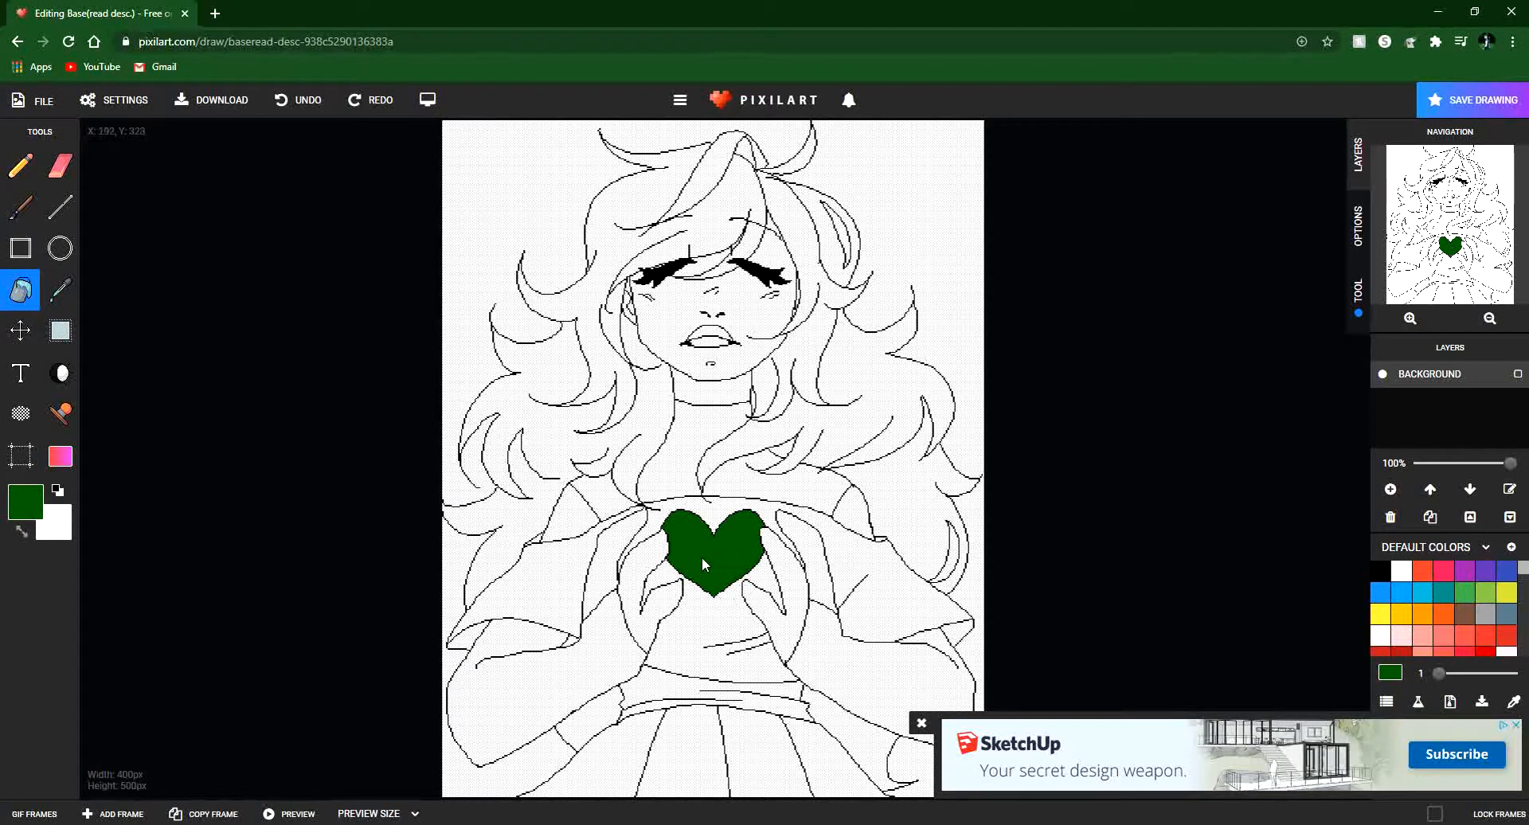
left_click(547, 588)
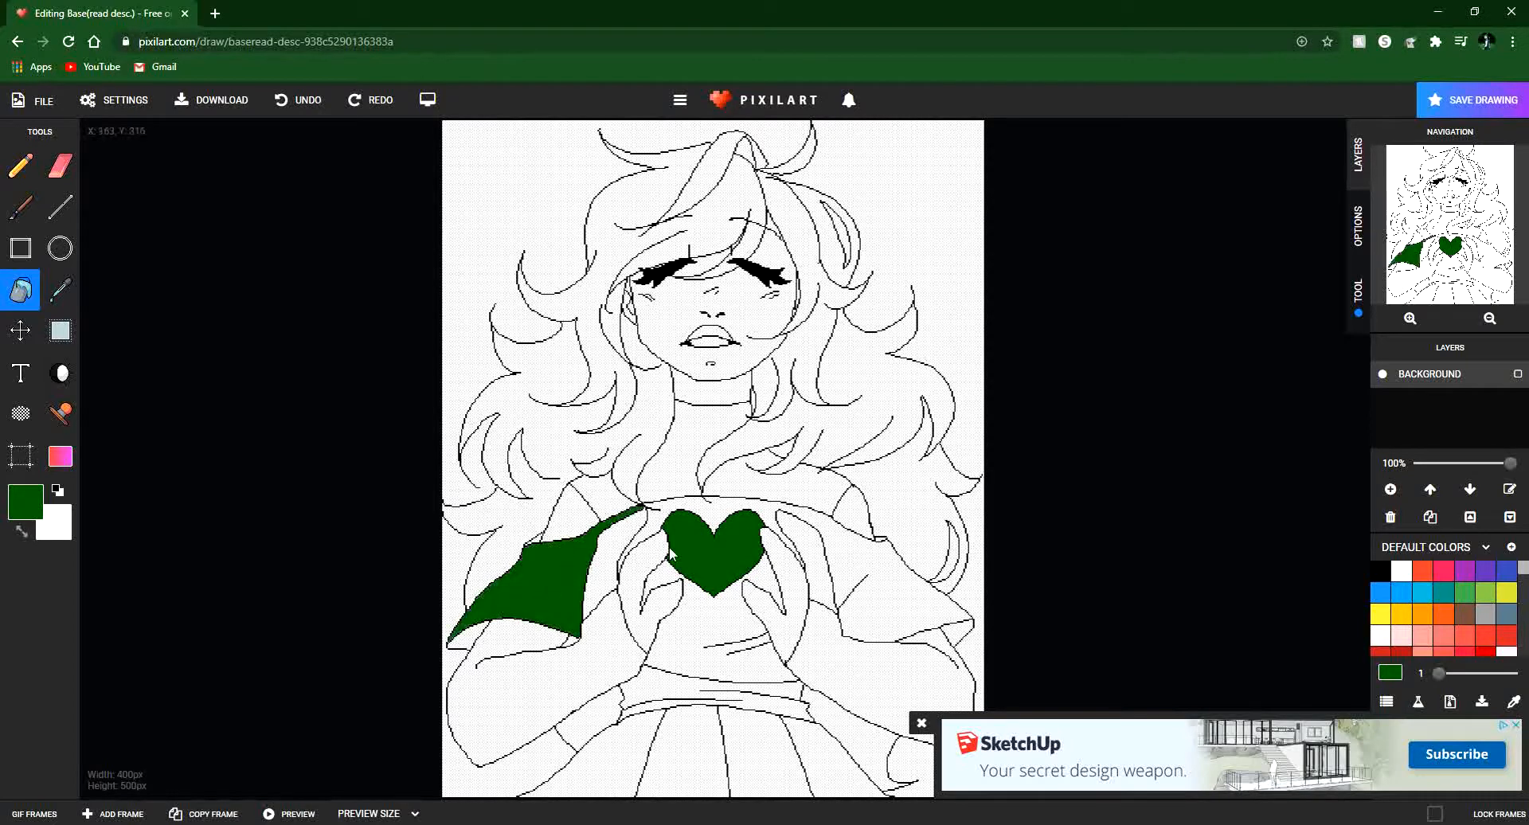
left_click(877, 566)
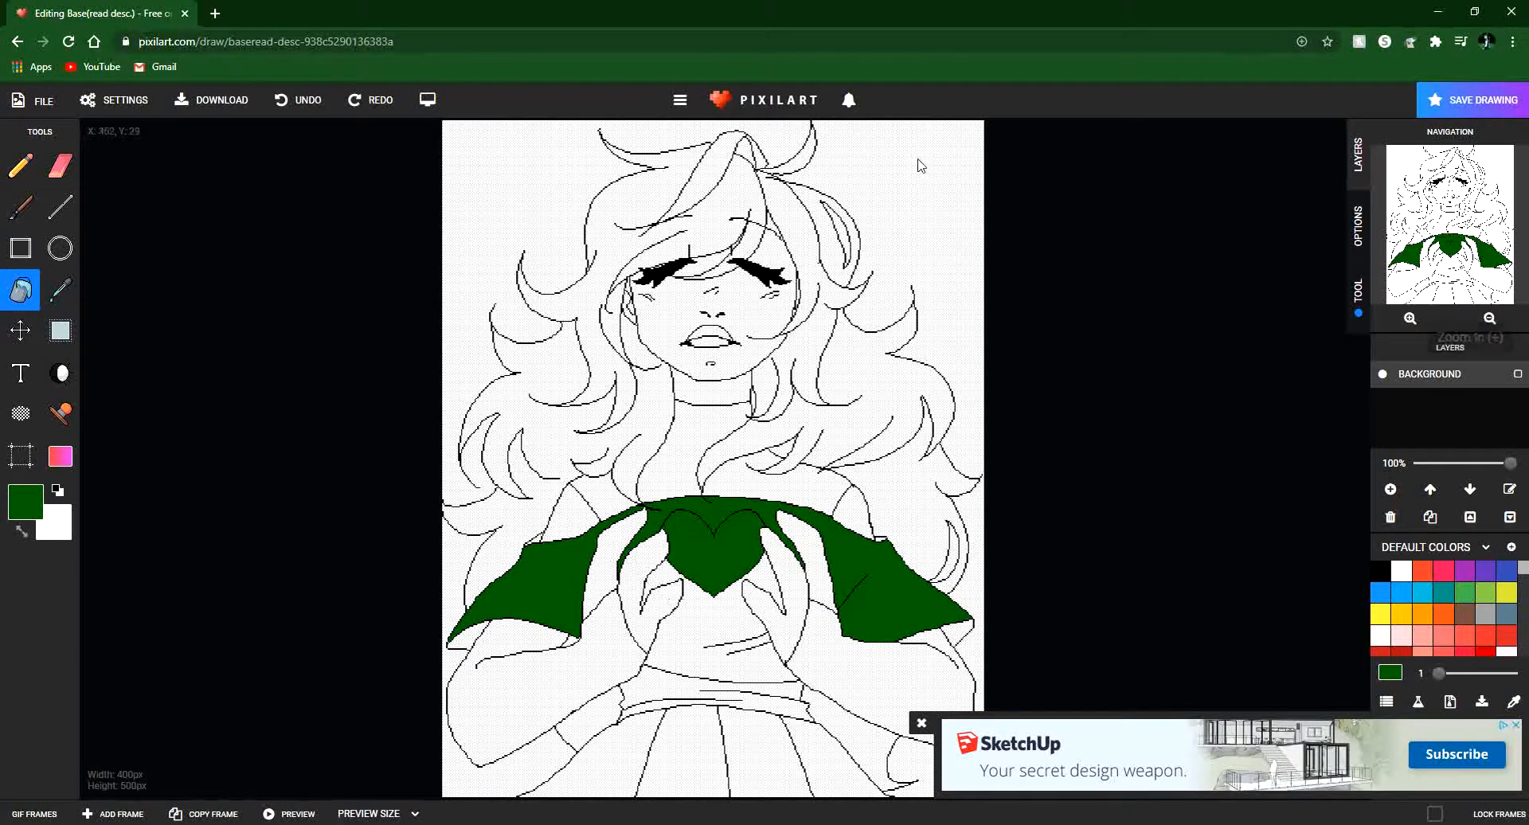
View the collaboration drawings offered for a new drawing, return to the New Drawing settings and close them.
left_click(34, 99)
left_click(75, 149)
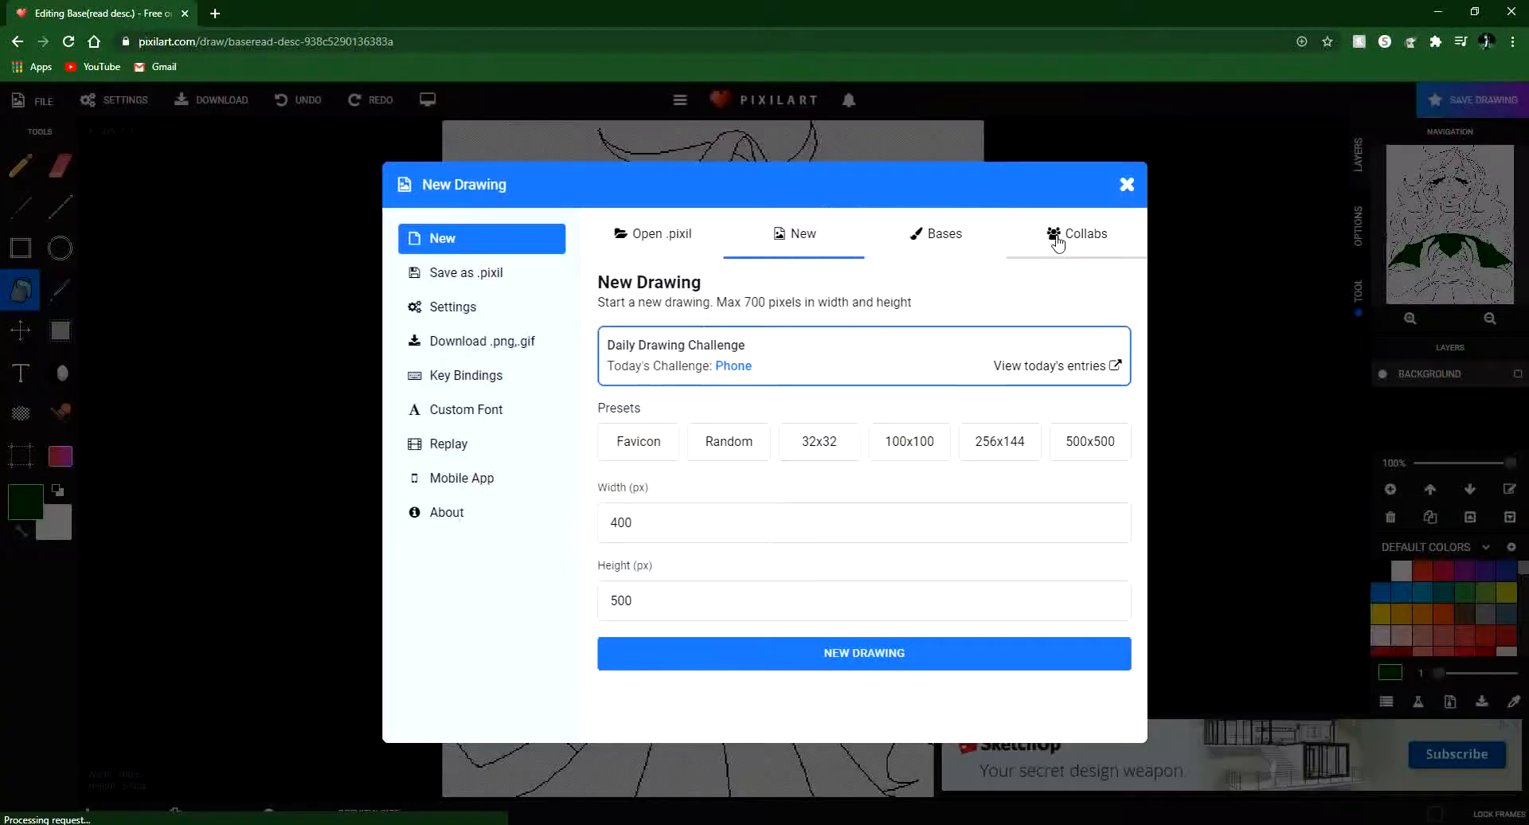
left_click(1060, 241)
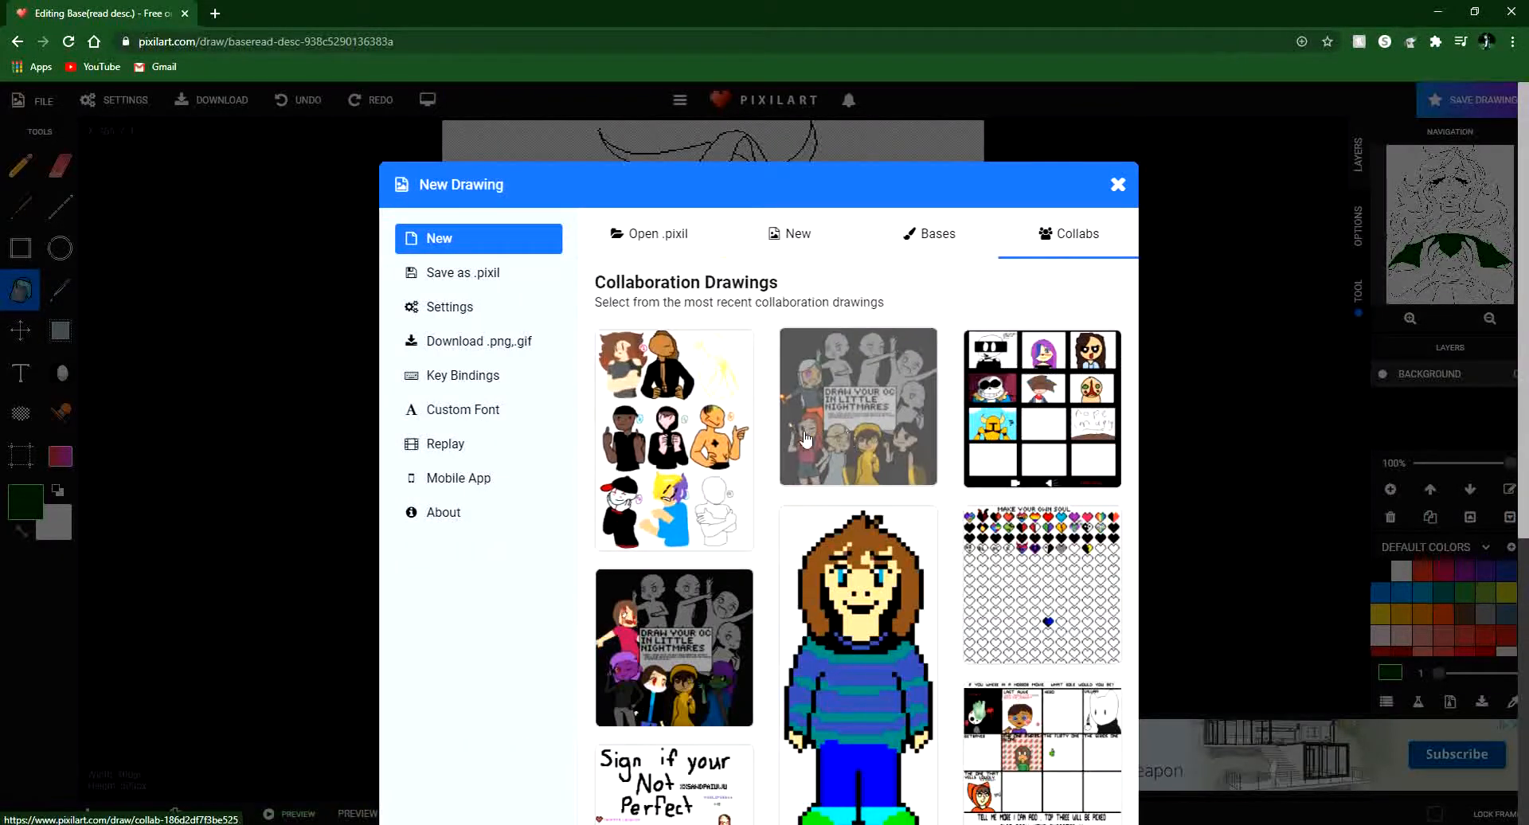
left_click(806, 235)
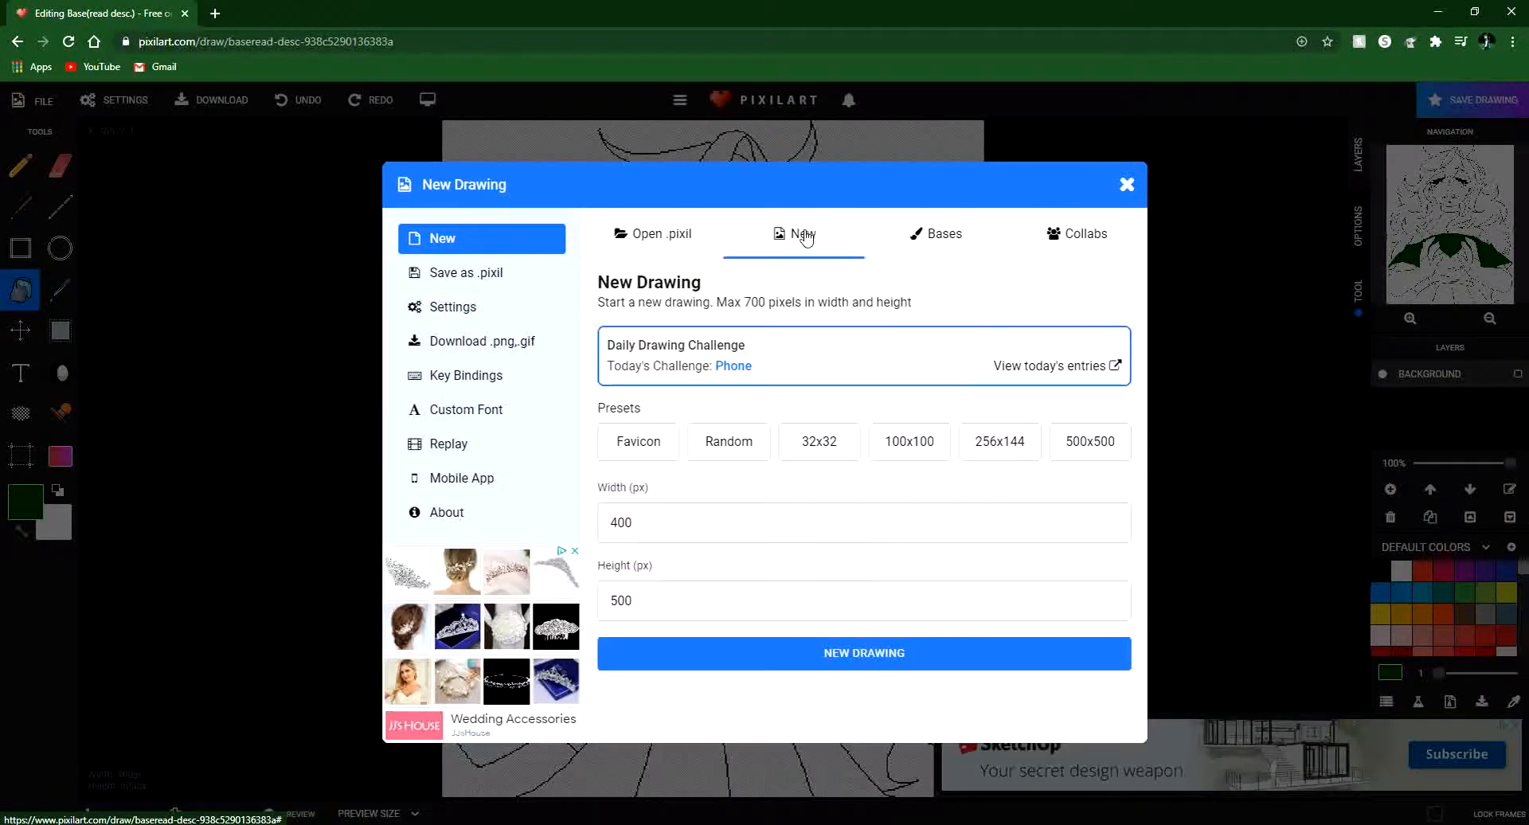
left_click(1127, 184)
Show the Collaboration option in the upload settings, leave it unticked and close them without saving.
left_click(1496, 102)
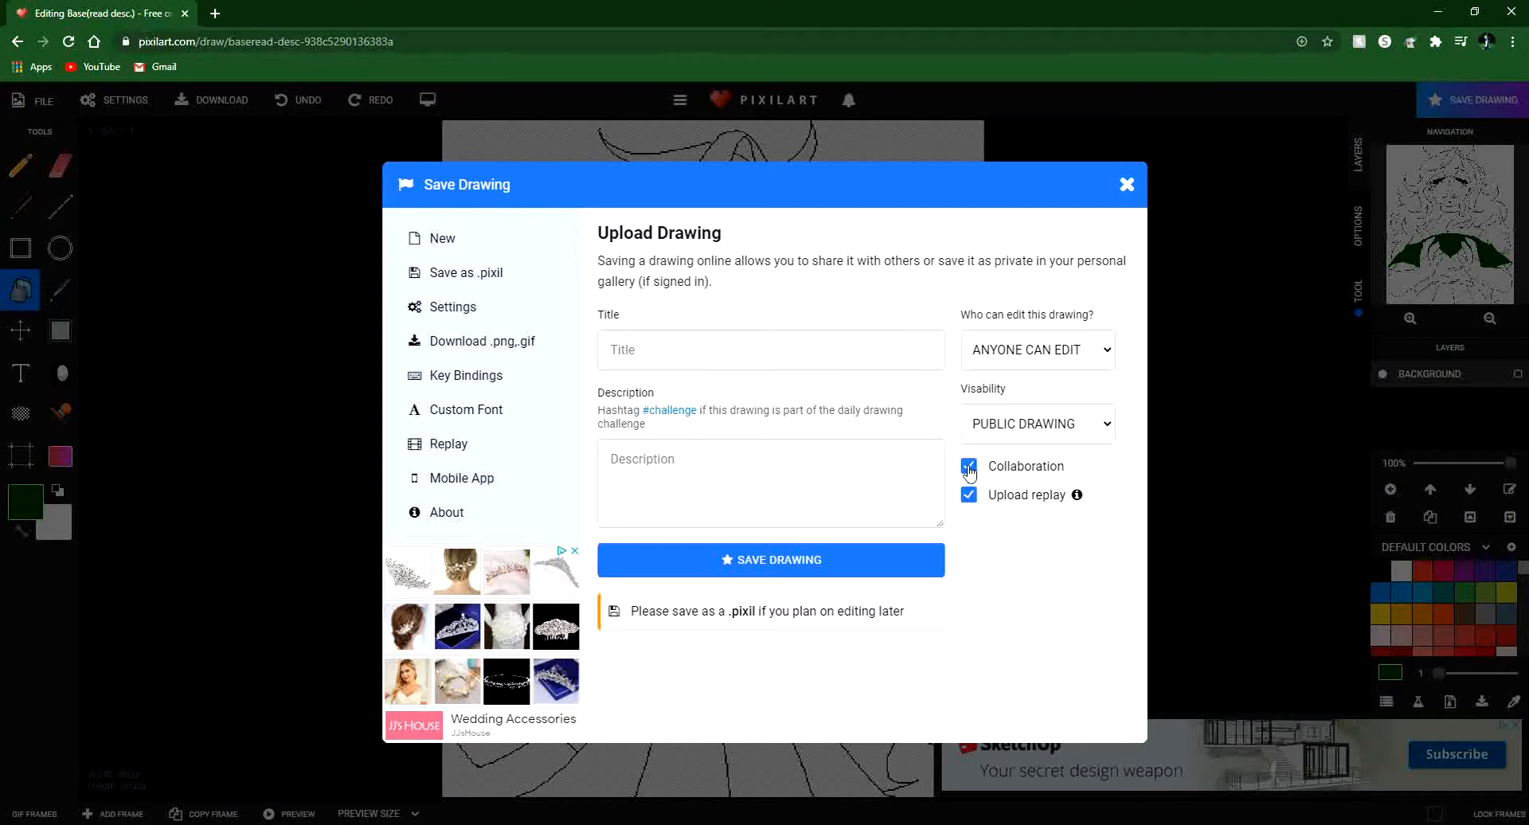
left_click(970, 468)
left_click(1123, 186)
Start a new drawing again and look through the most recent collaboration drawings.
left_click(36, 101)
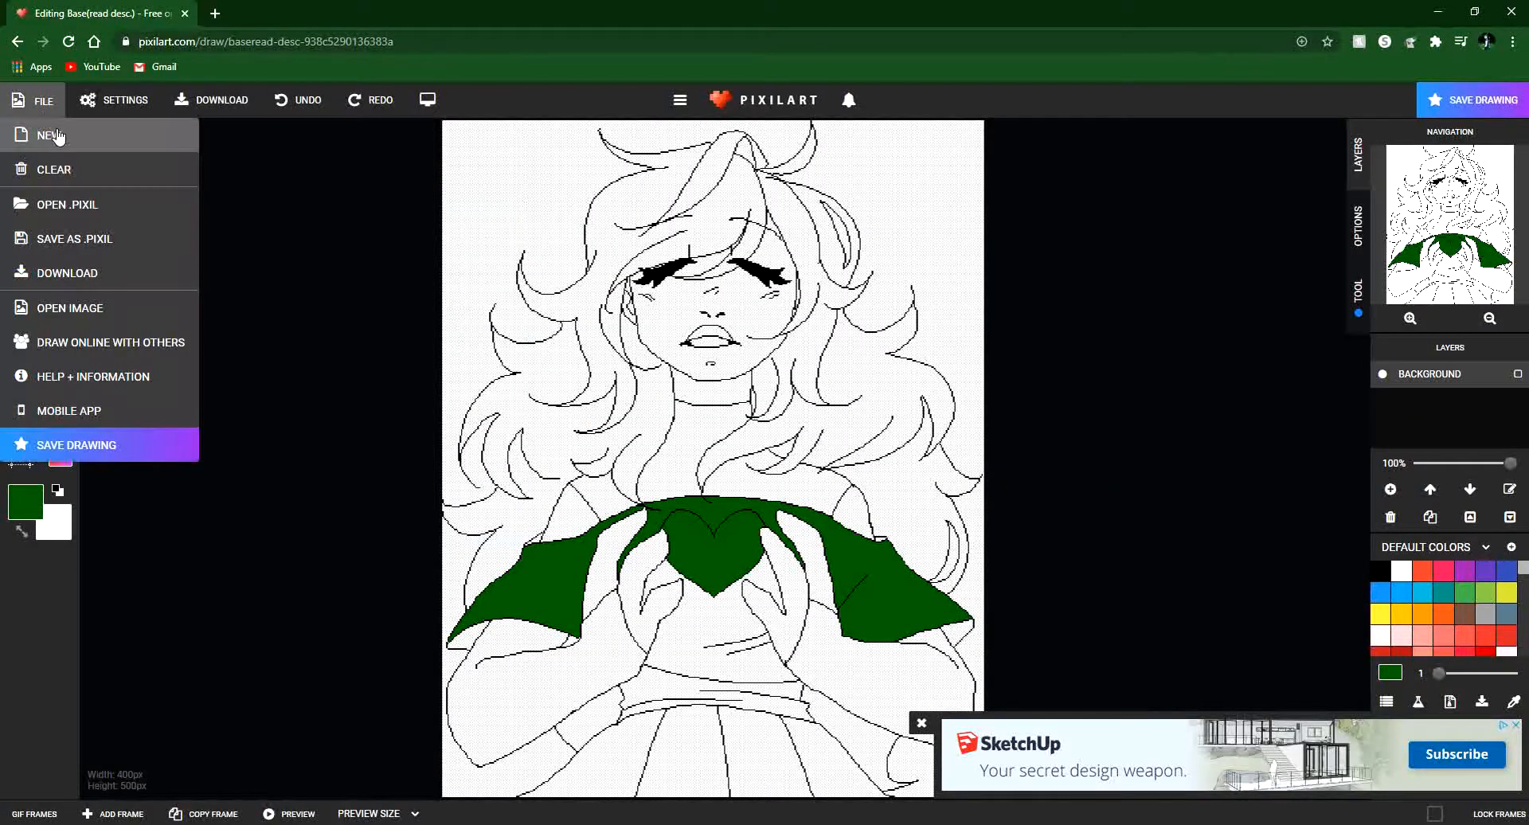
left_click(58, 148)
left_click(1067, 235)
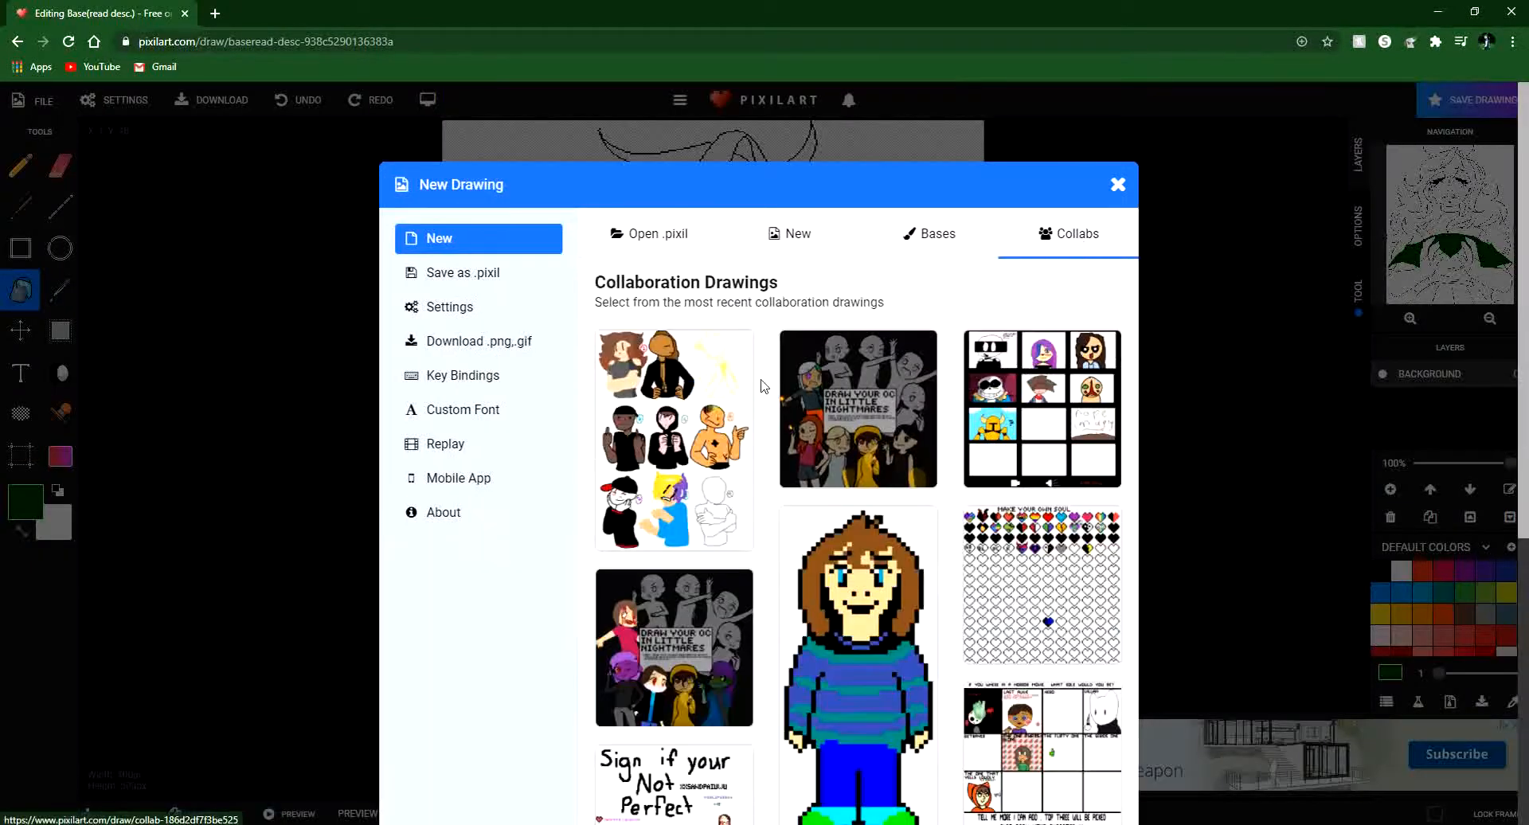
scroll(854, 507, "down", 8)
scroll(755, 430, "up", 8)
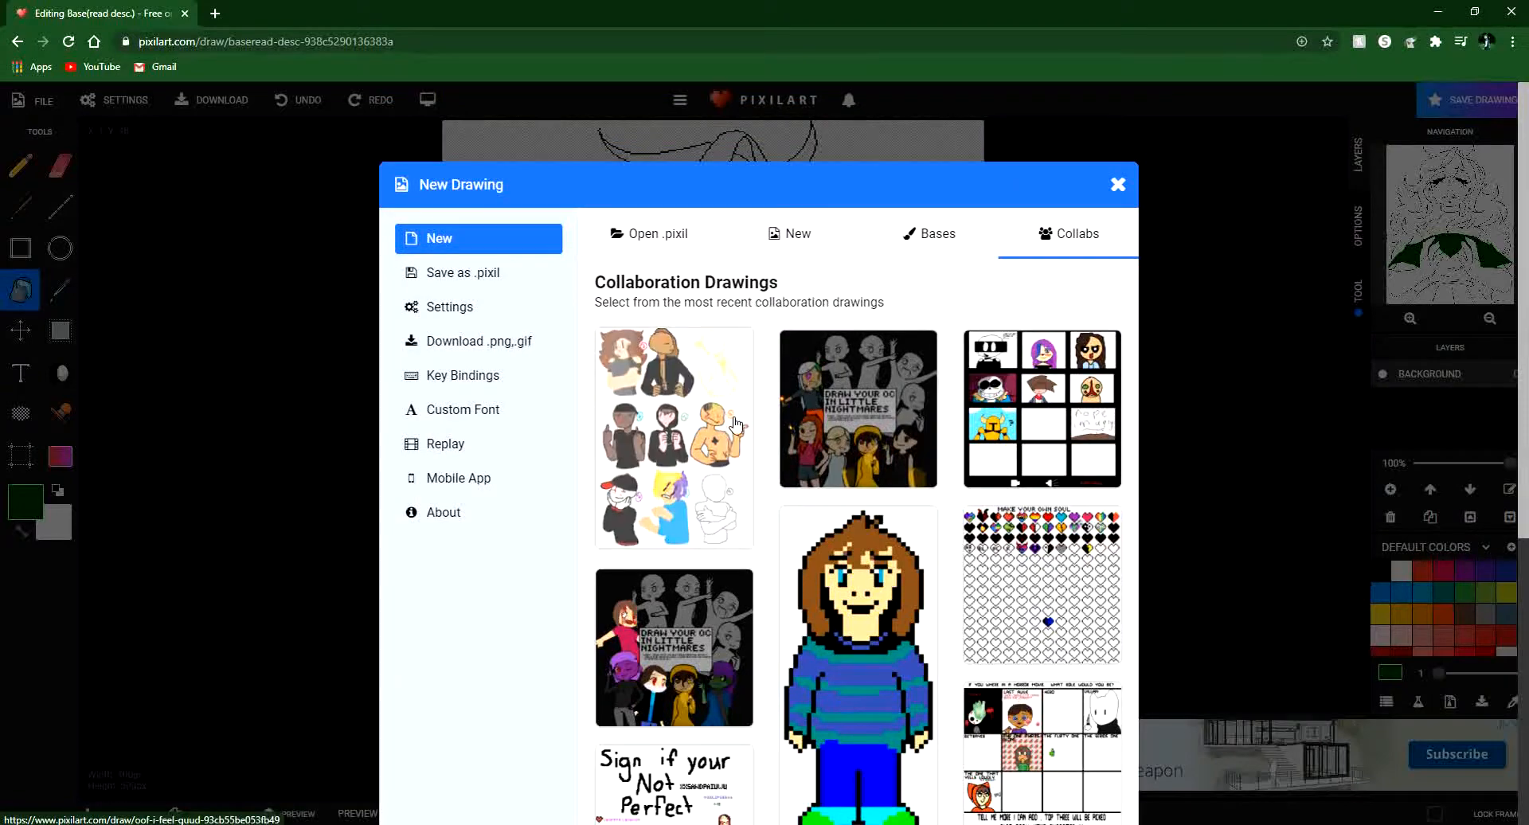
scroll(740, 416, "down", 2)
scroll(740, 416, "up", 2)
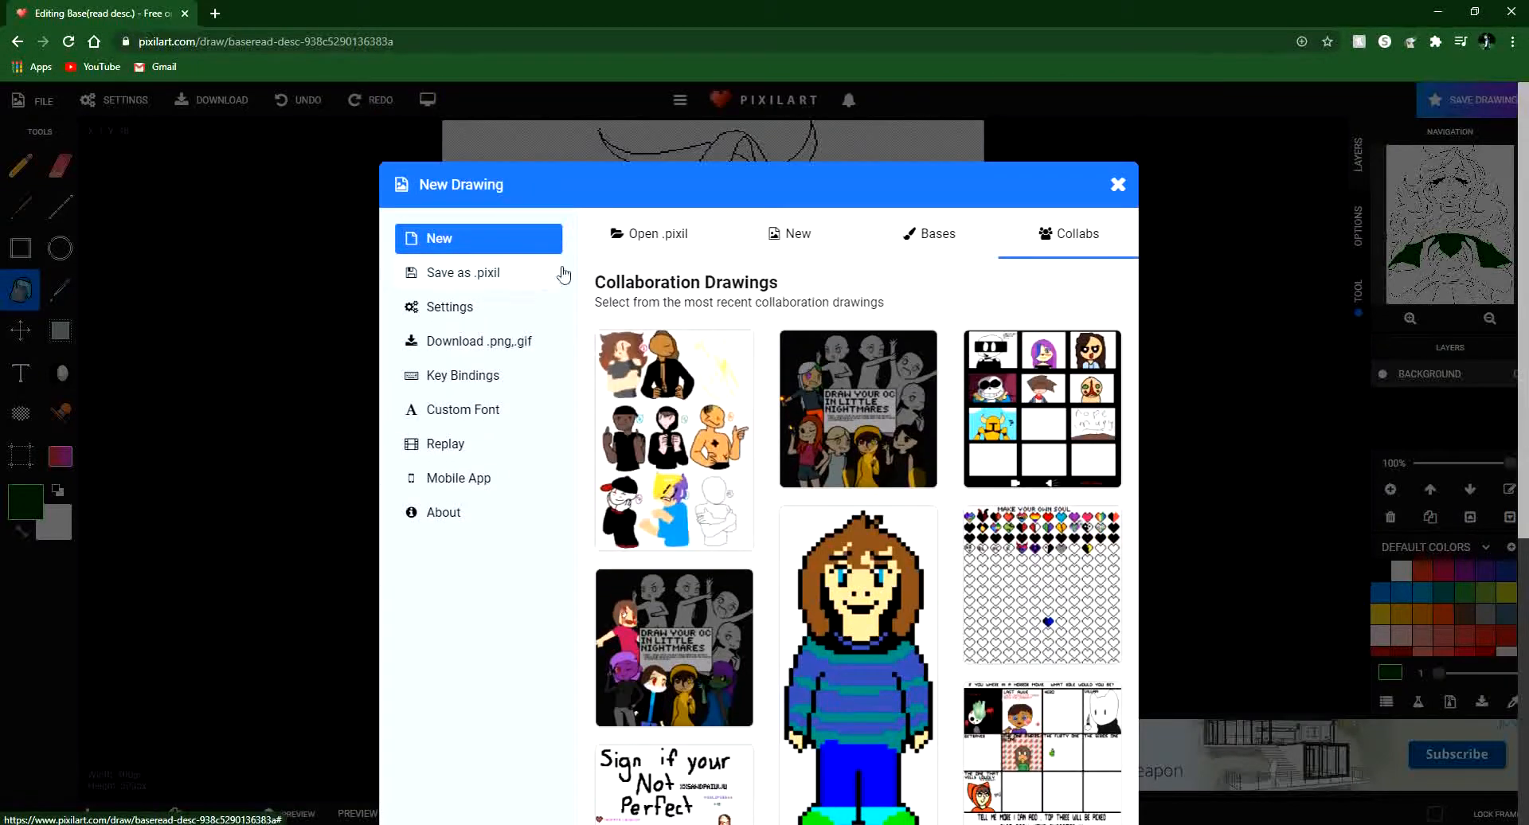
Show the option for opening a .pixil file, cancel the file selection and close the new drawing settings.
left_click(711, 244)
left_click(746, 12)
left_click(826, 249)
left_click(1126, 182)
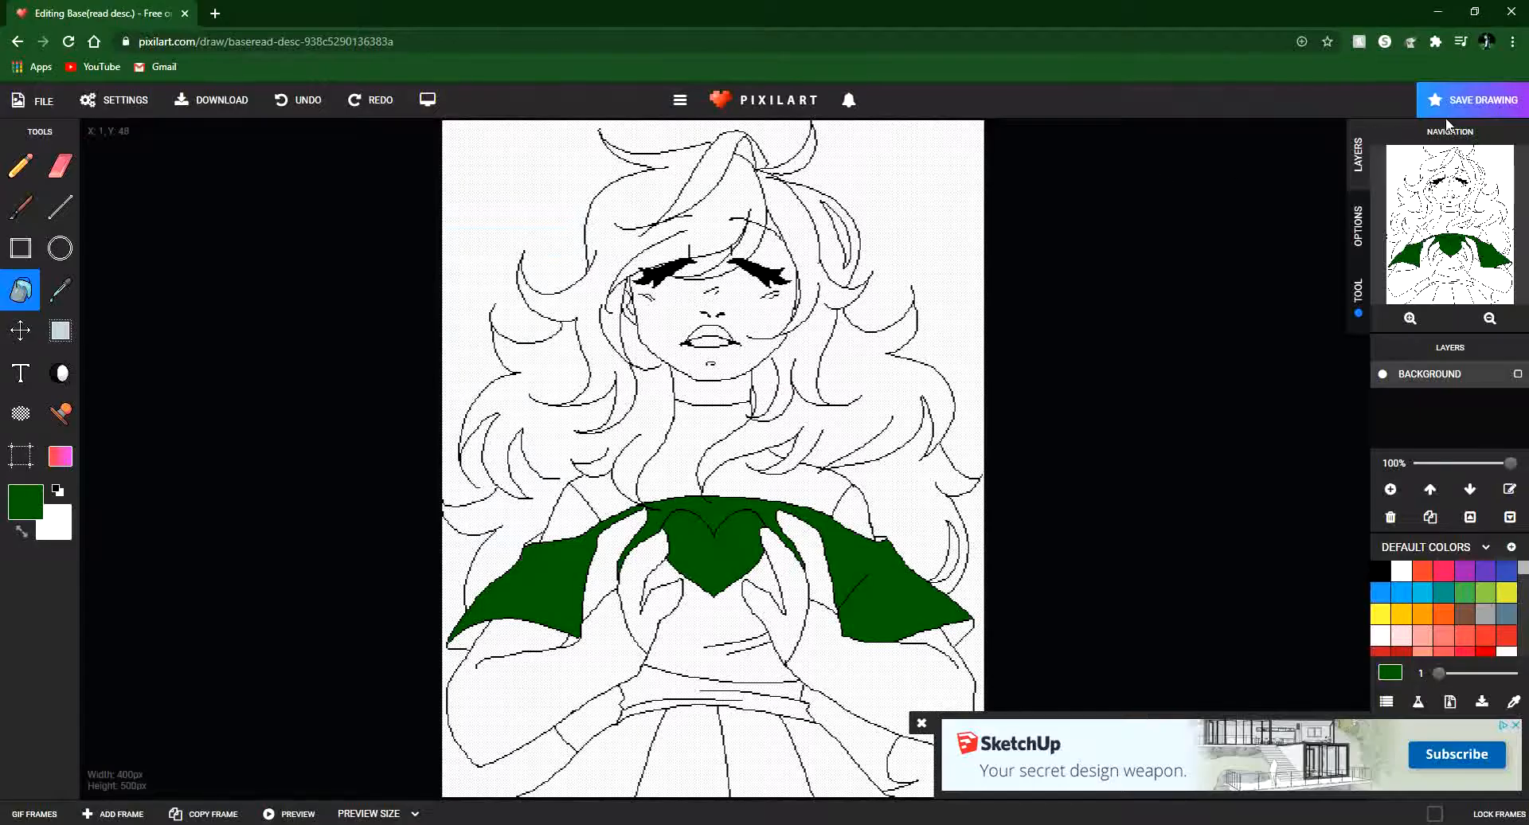
Show how to save the drawing as a .pixil file, cancel the filename prompt and close the save settings.
left_click(1452, 112)
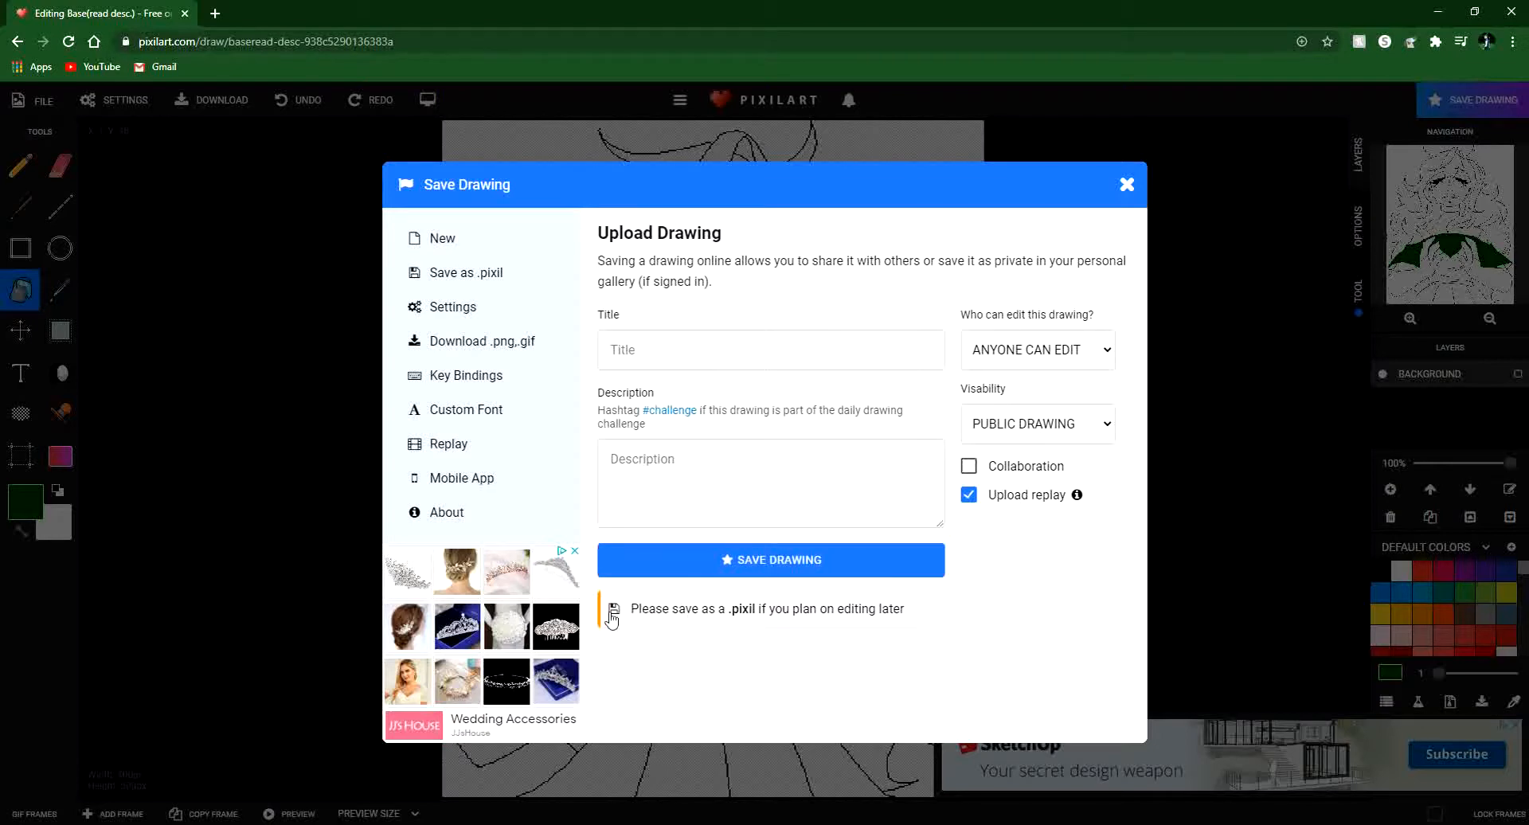
left_click(667, 619)
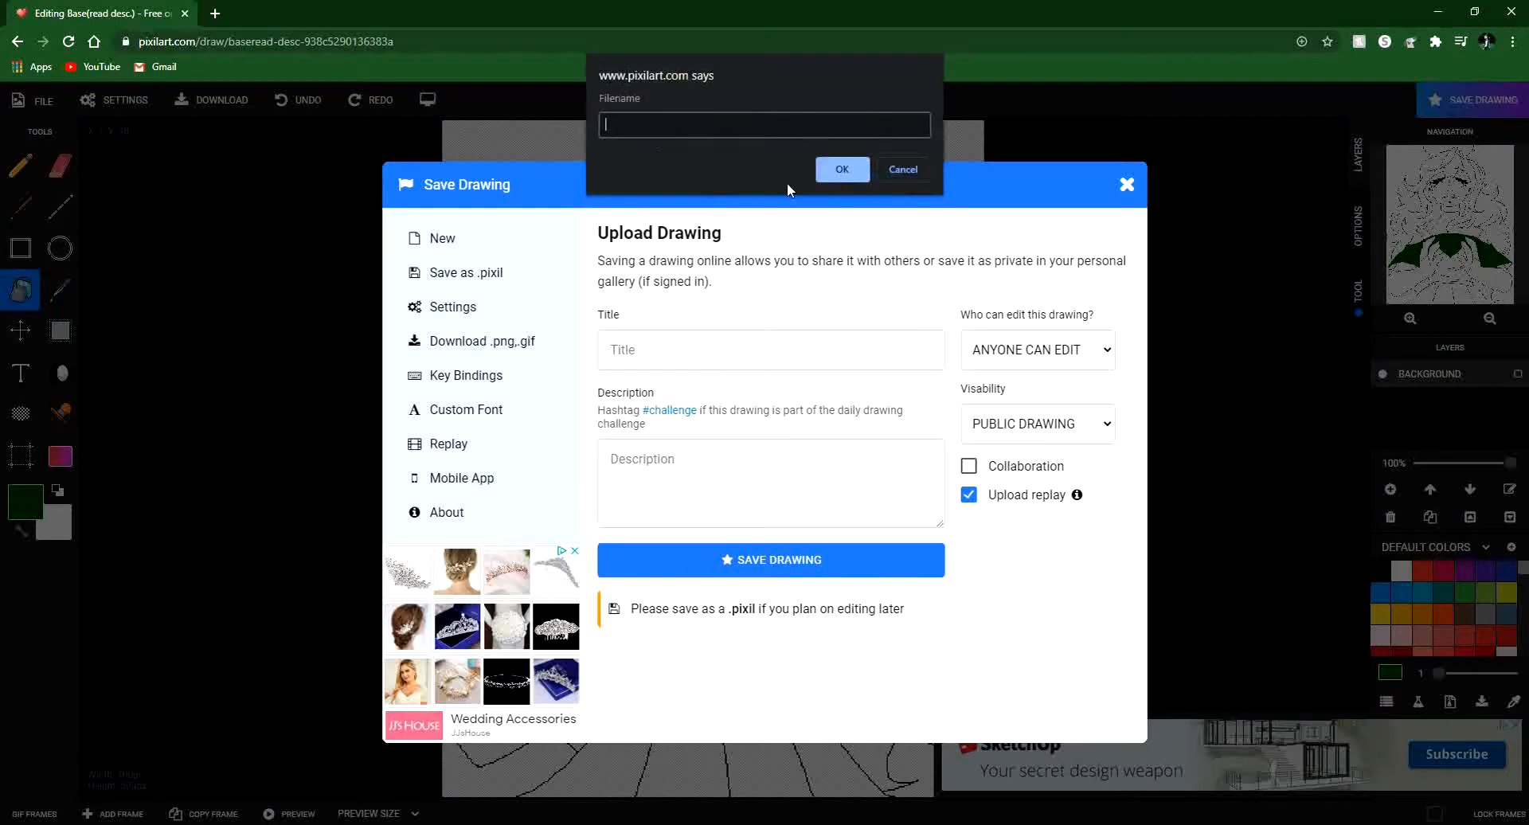
left_click(904, 169)
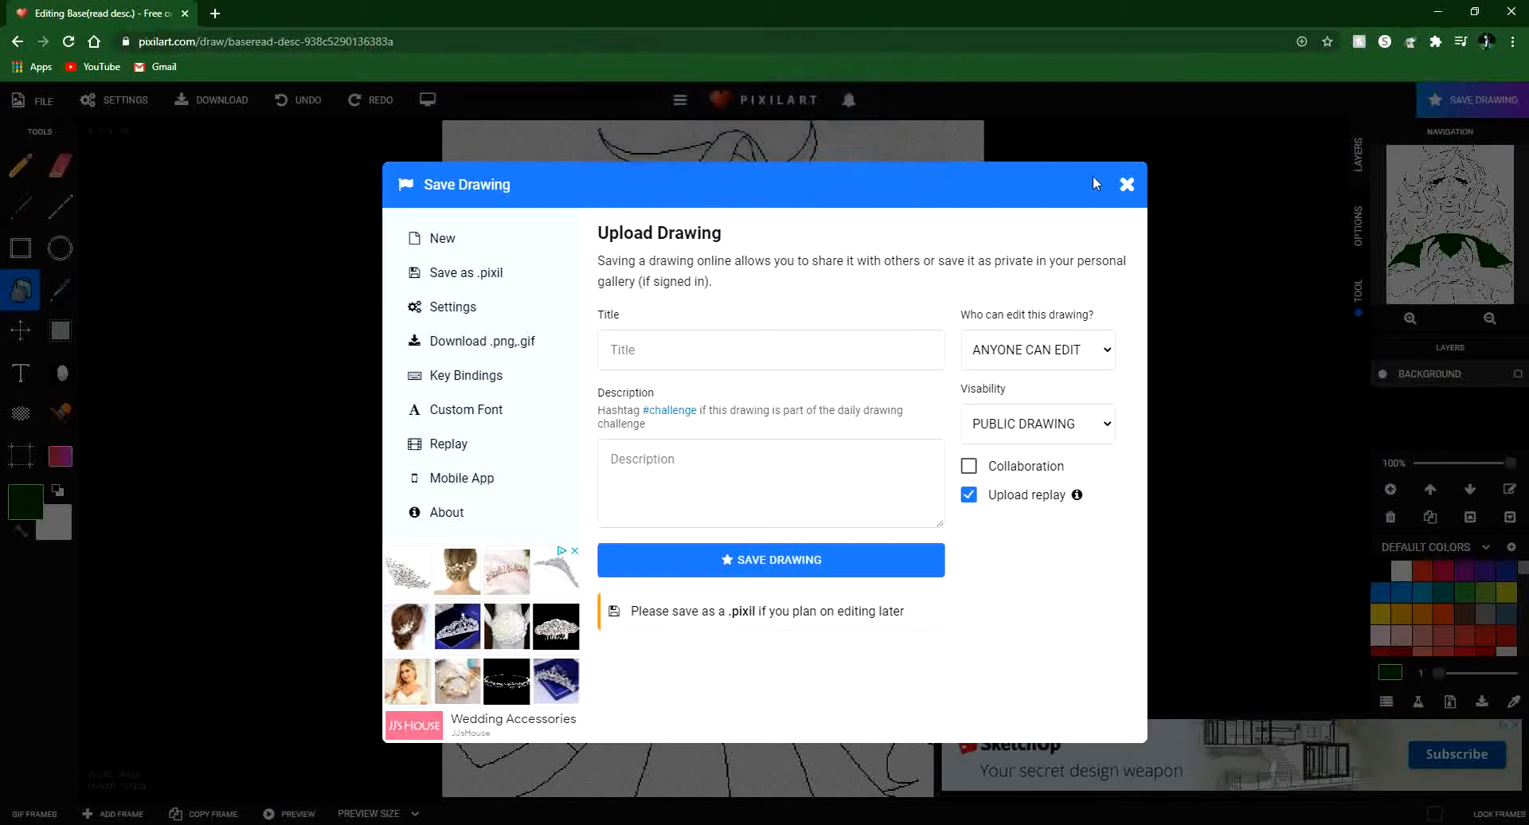
left_click(1127, 186)
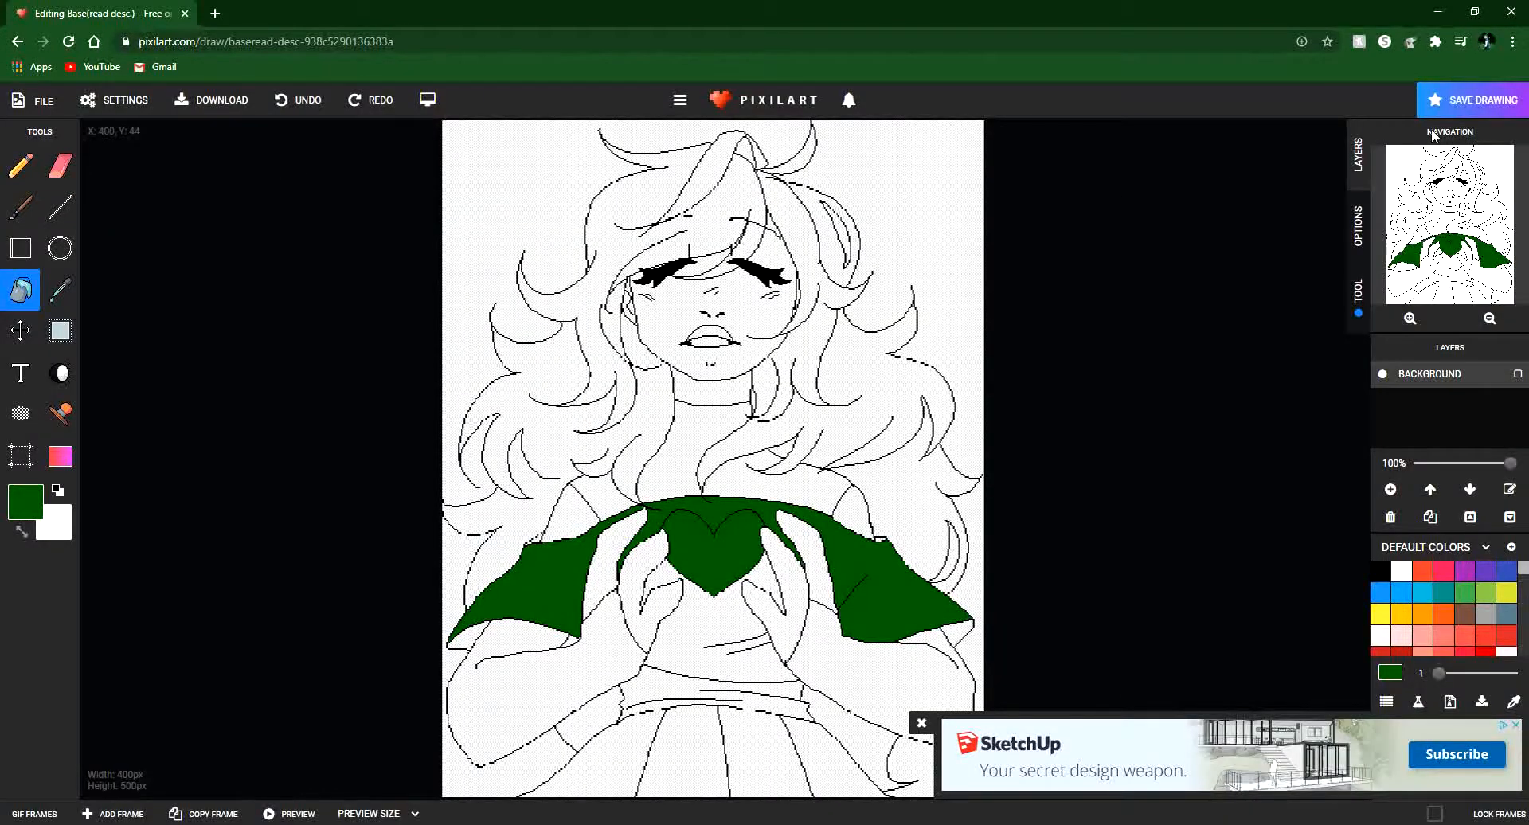
Show how to reopen a saved .pixil file from the new drawing settings, then cancel and return to the canvas.
left_click(36, 100)
left_click(49, 137)
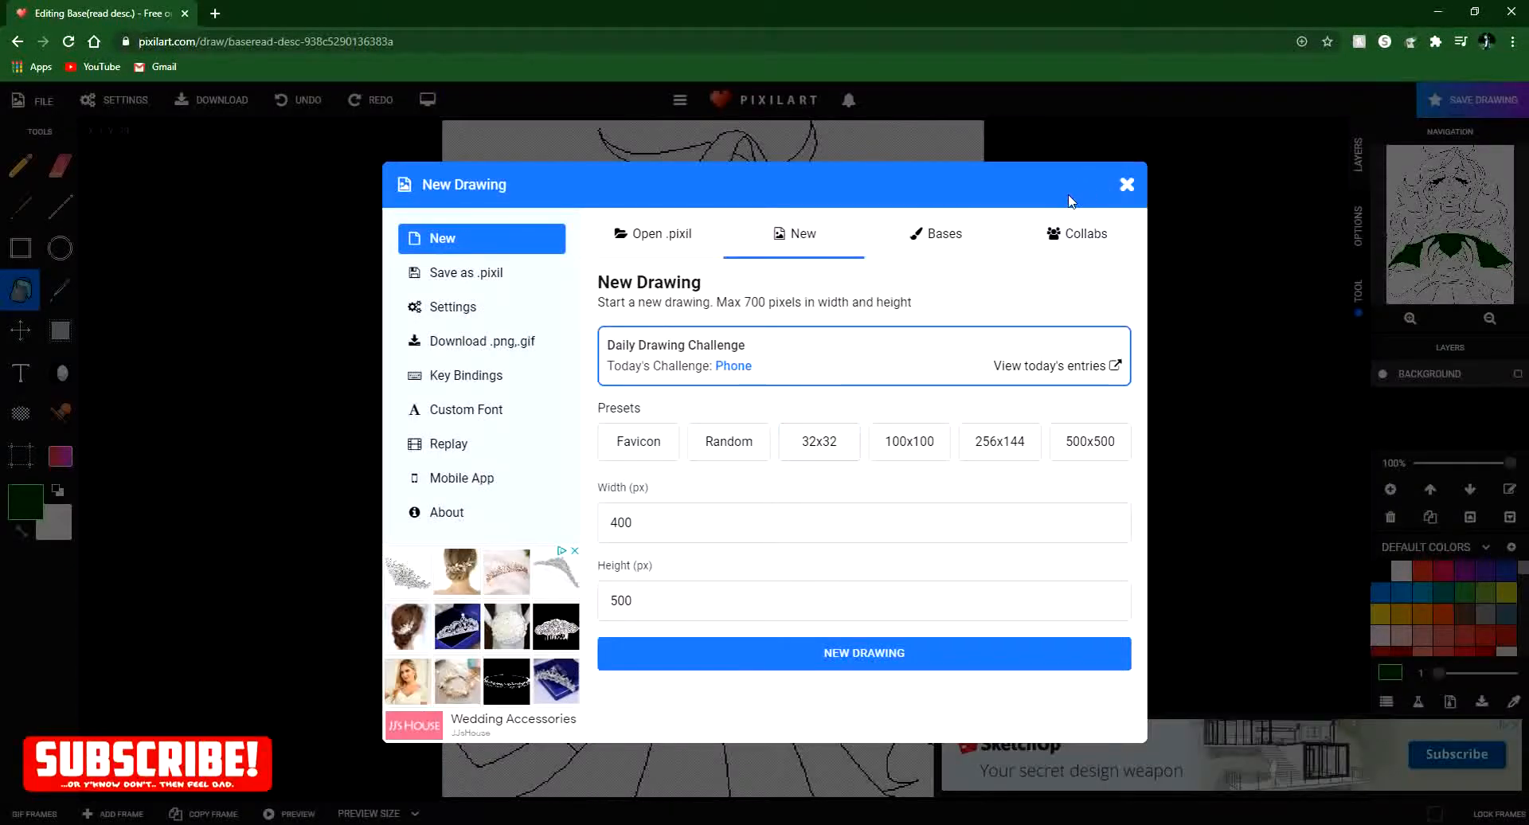
left_click(662, 235)
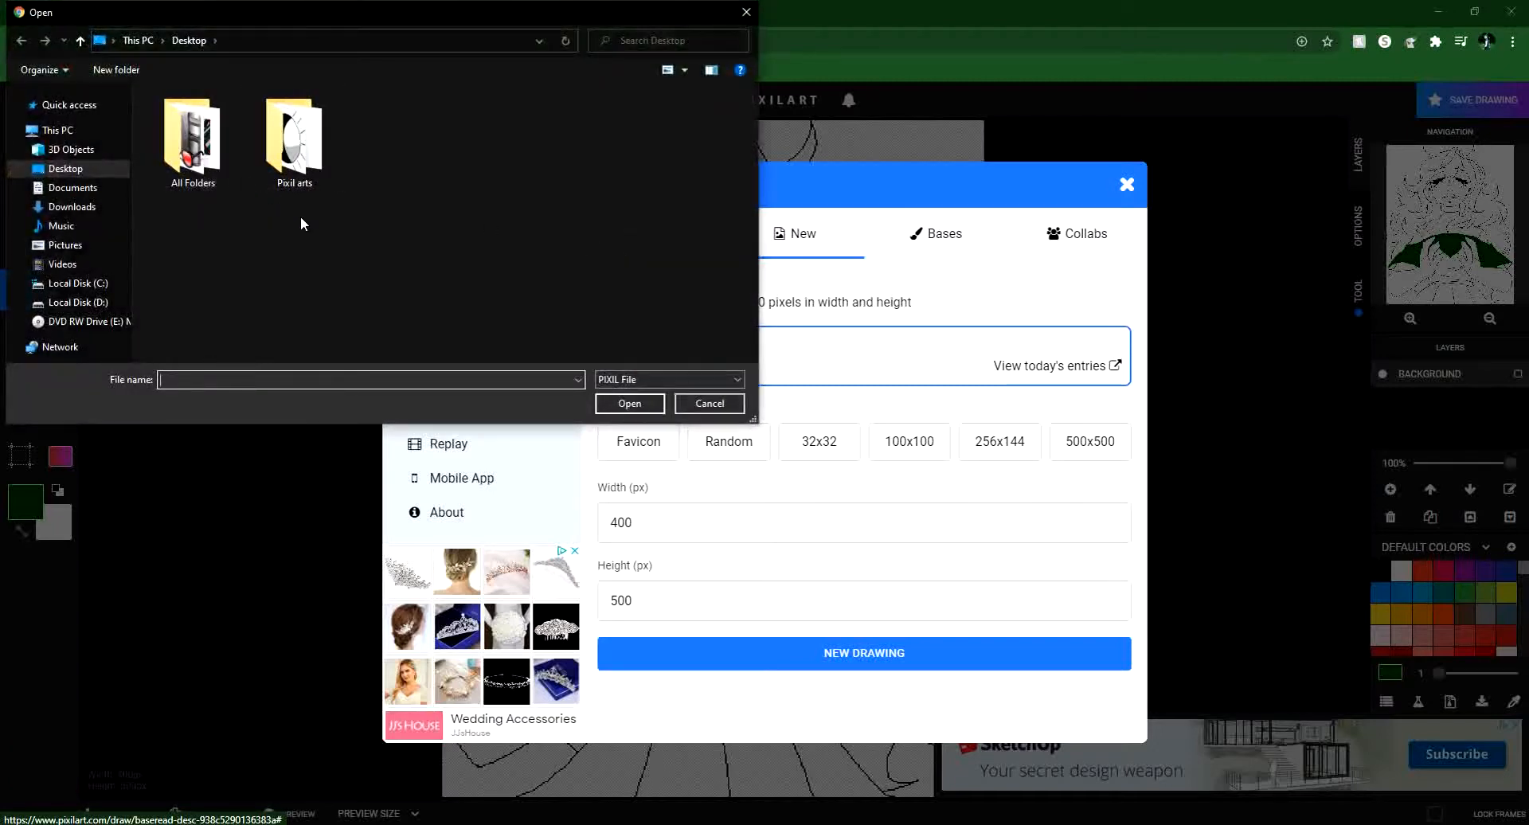
left_click(744, 12)
left_click(1125, 184)
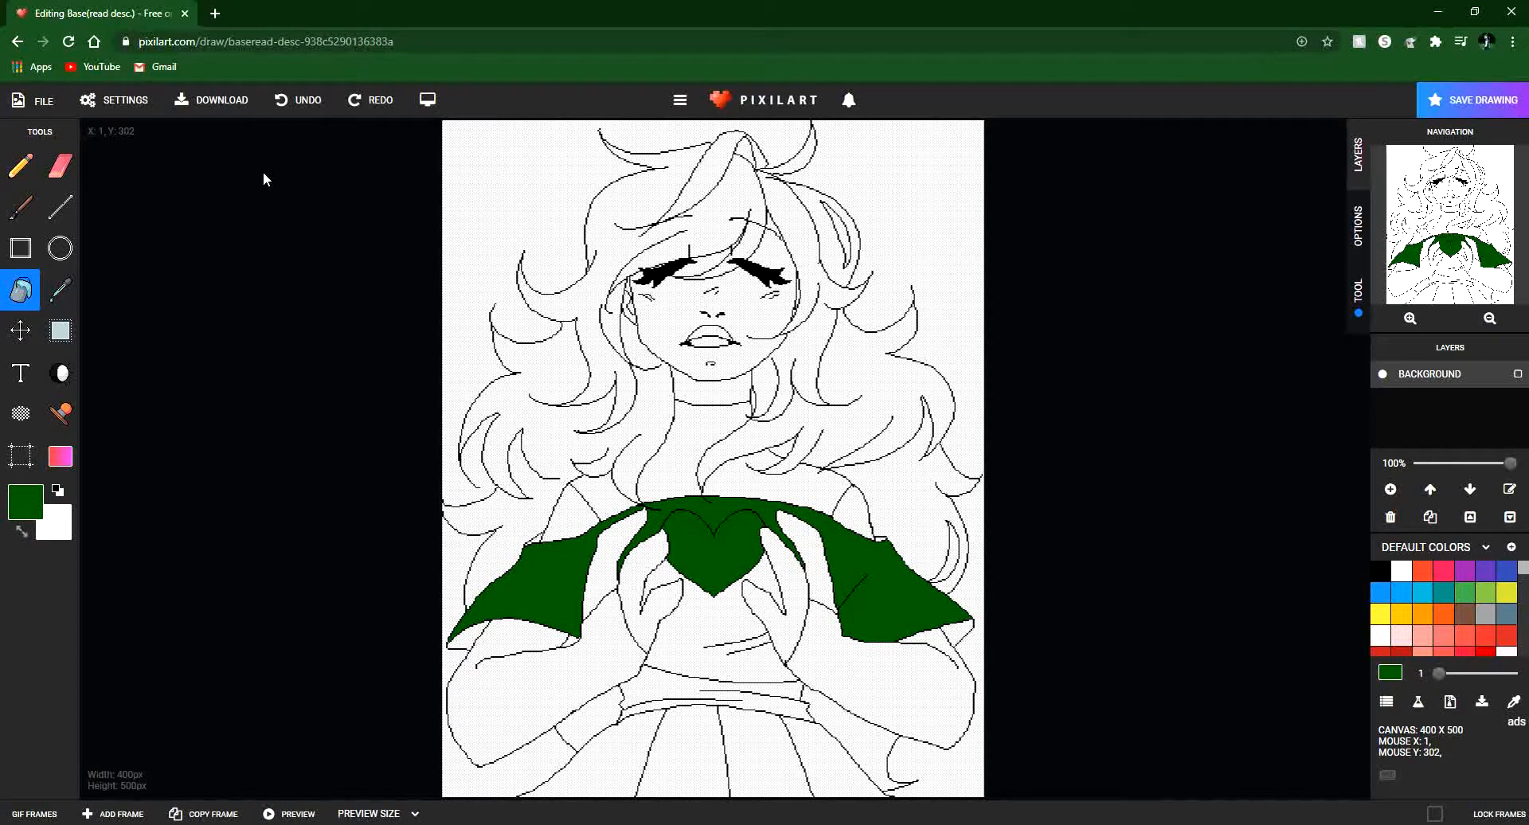
Go to the Pixilart home page and look through its activity feed.
left_click(787, 107)
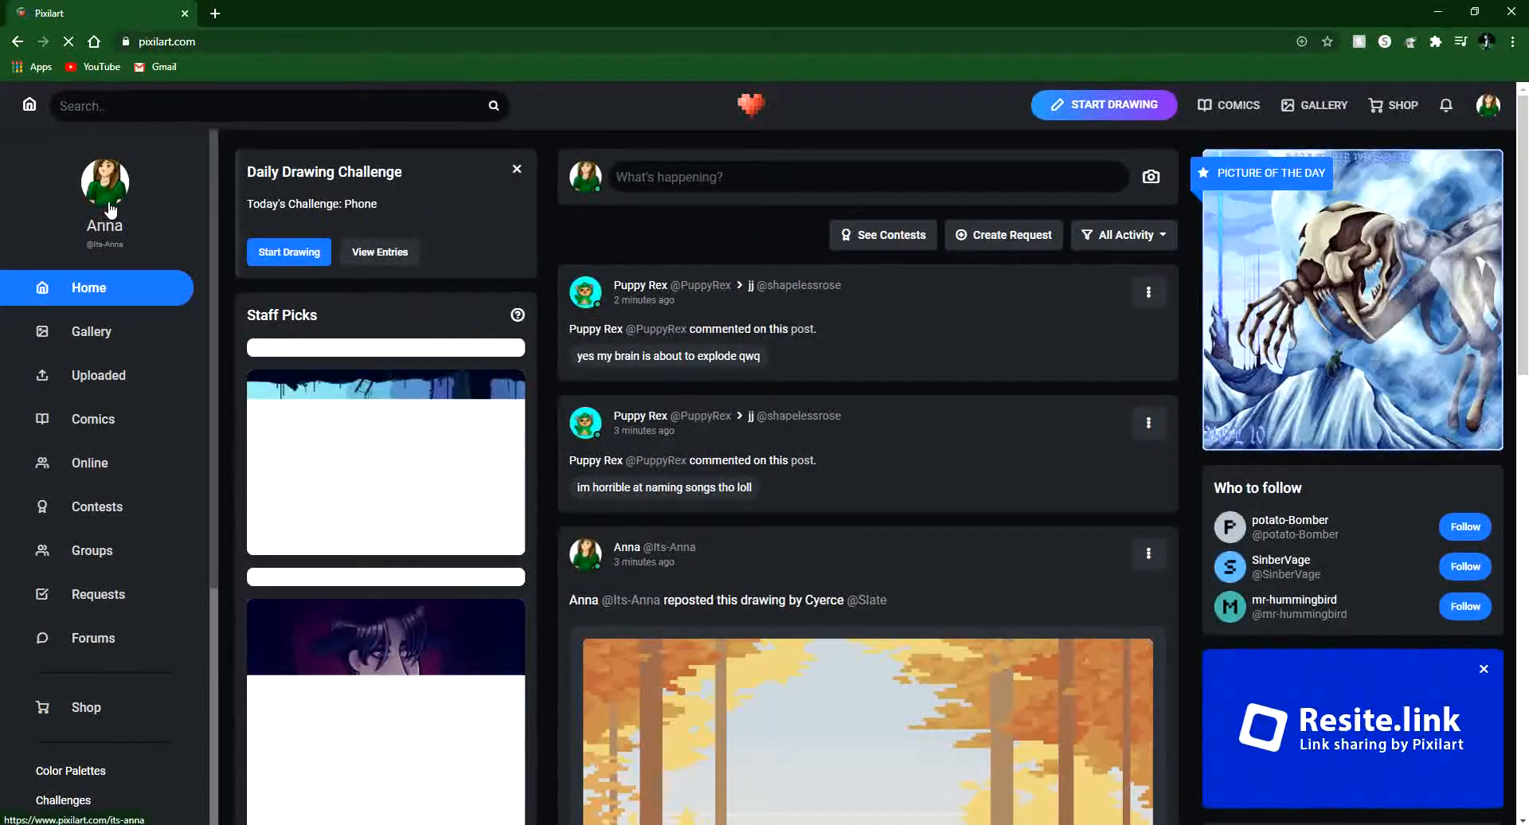
scroll(797, 394, "down", 15)
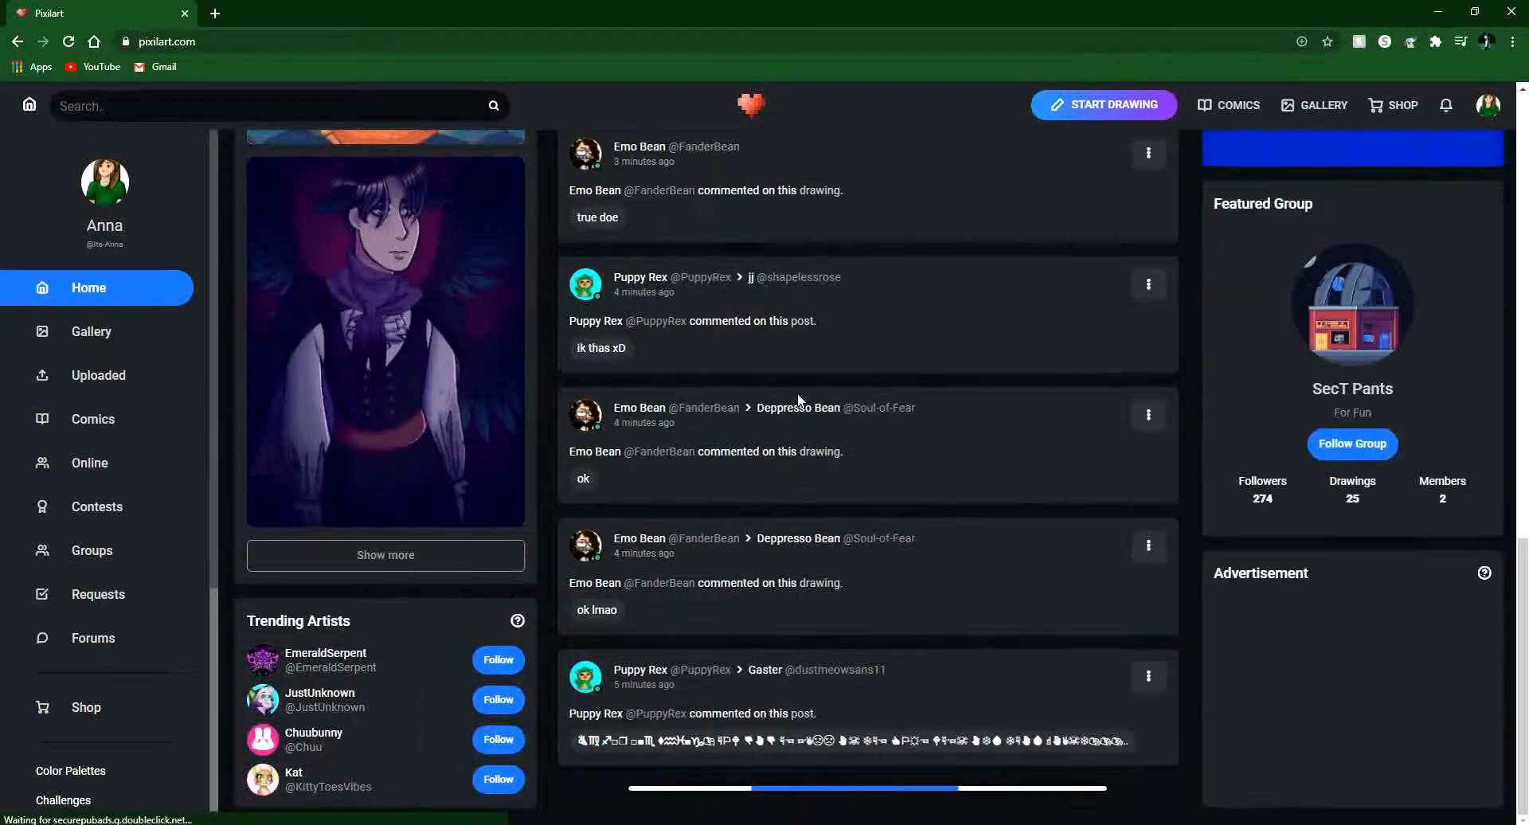
scroll(799, 396, "up", 15)
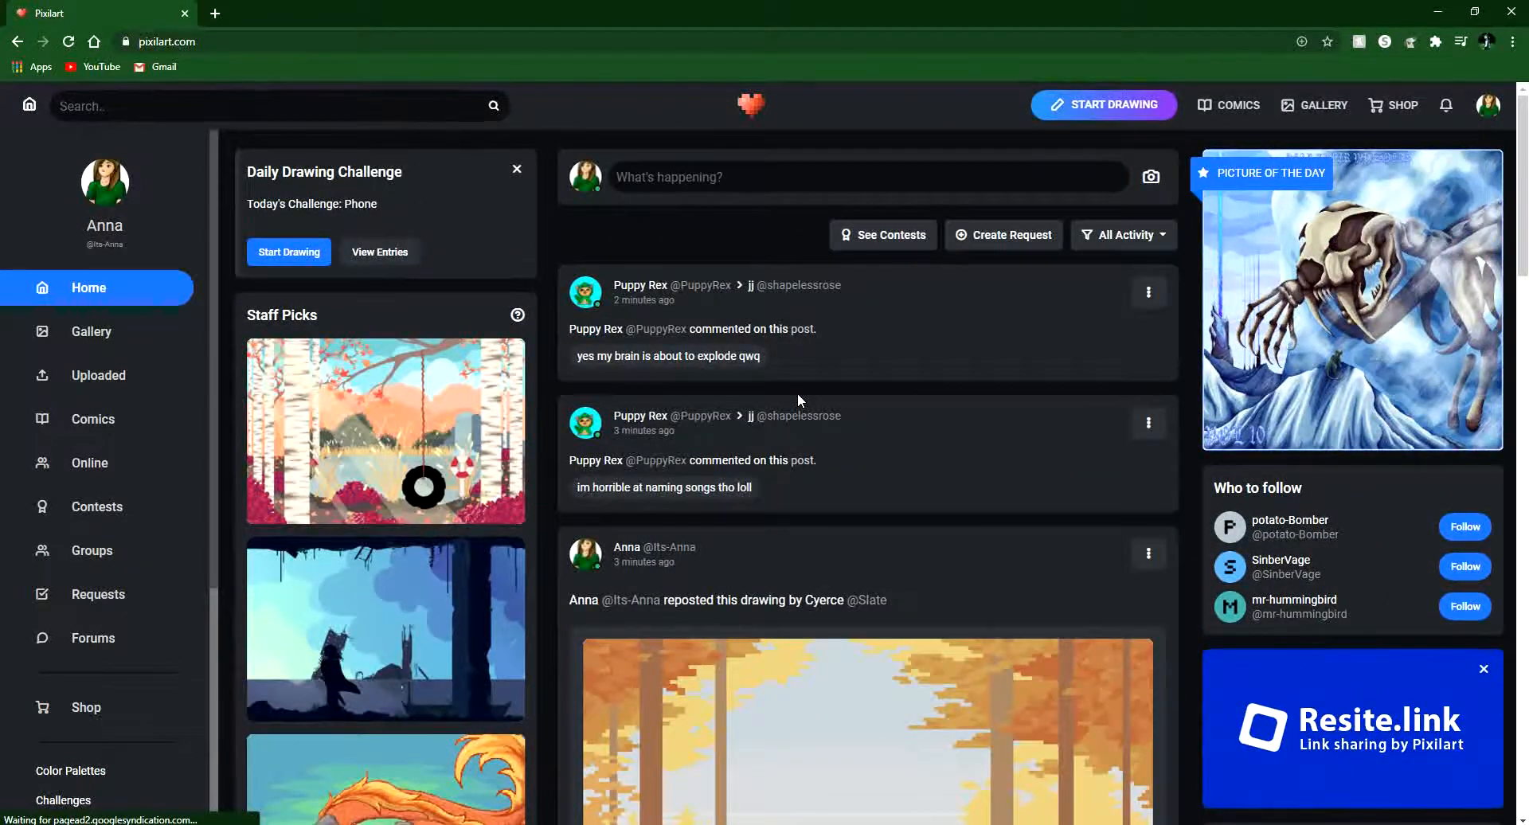